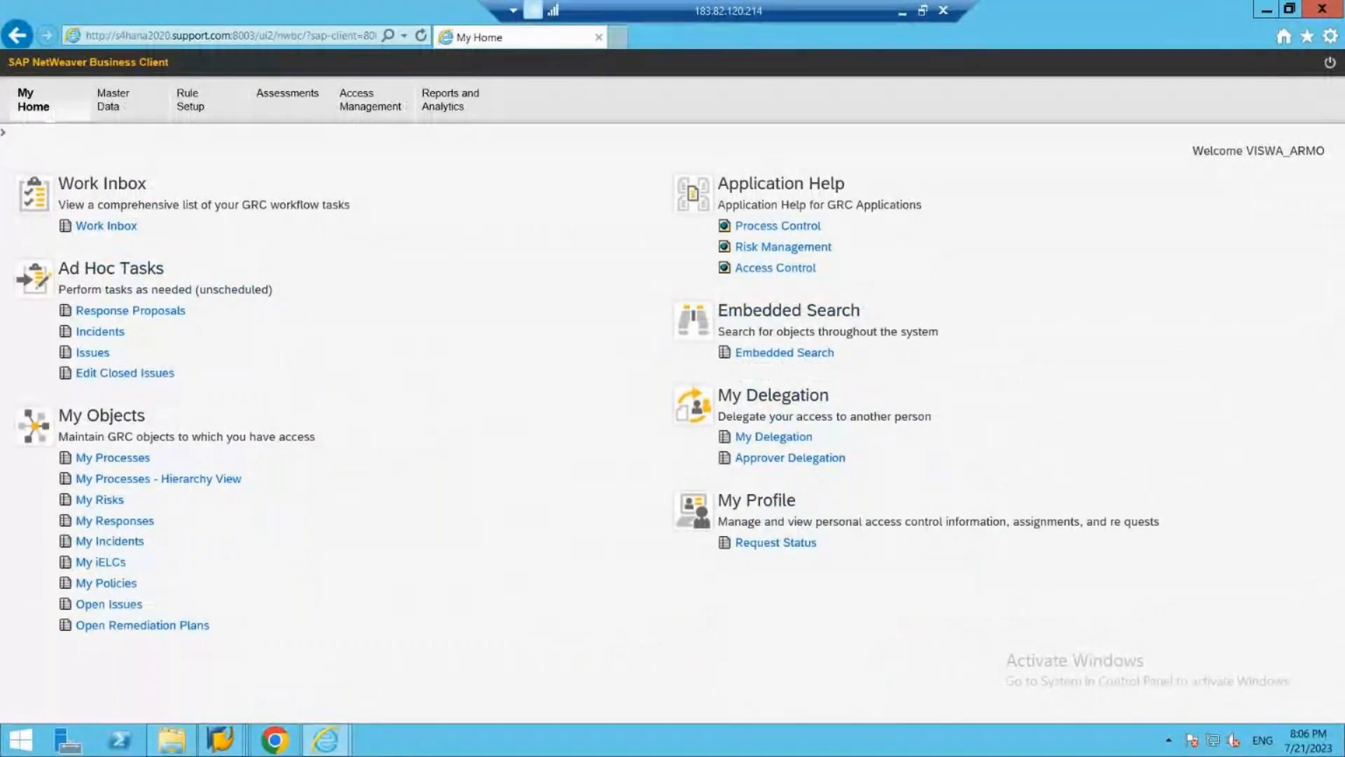
- Close the Work Inbox and My Home browser windows and log off the access owner's SAP session
mouse_move(340, 753)
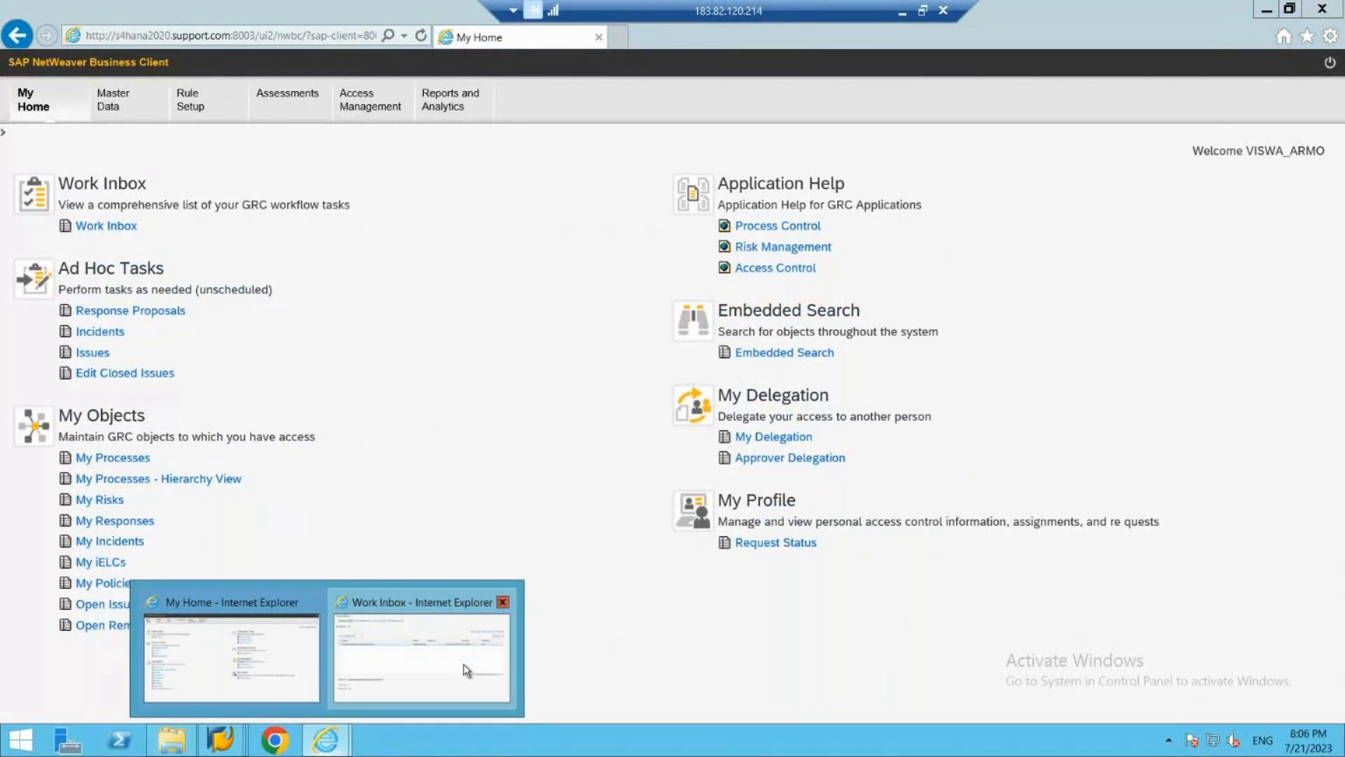
click(462, 667)
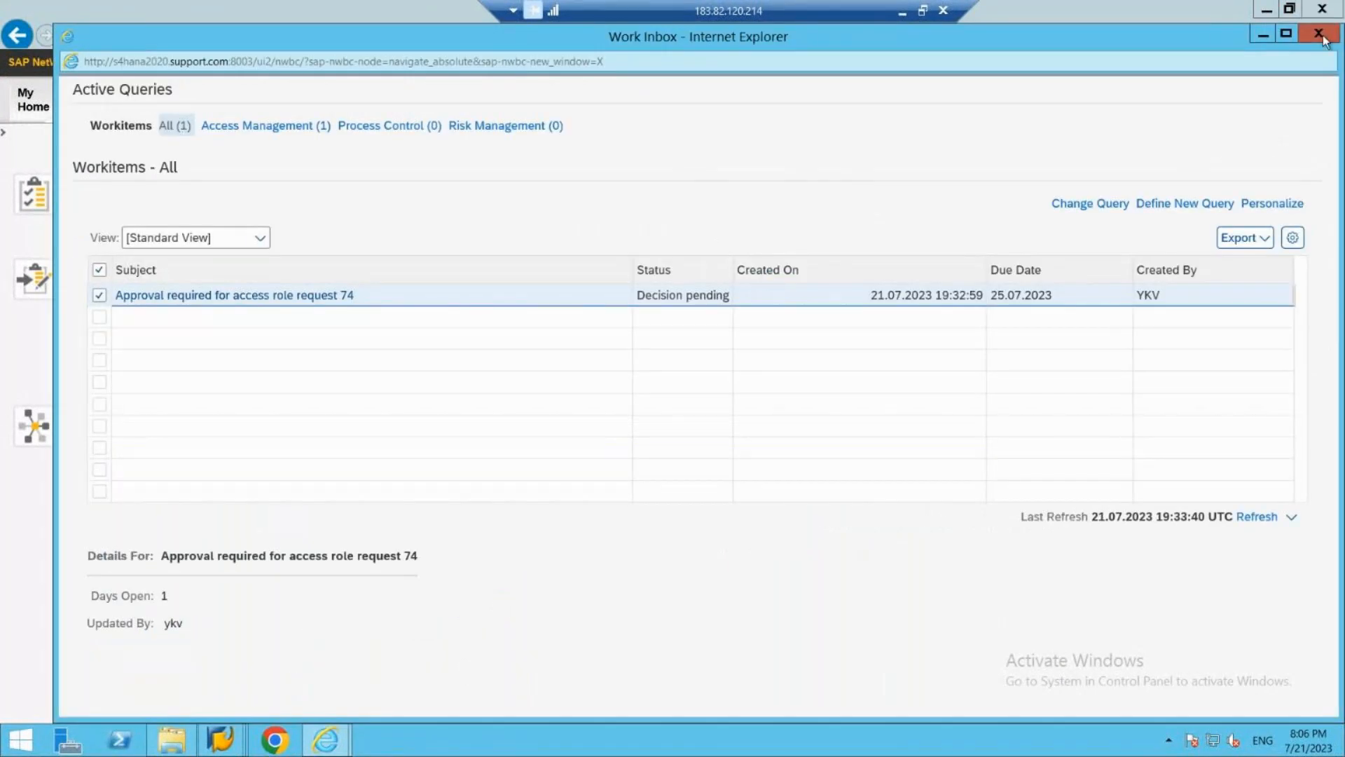
click(1323, 37)
click(1322, 8)
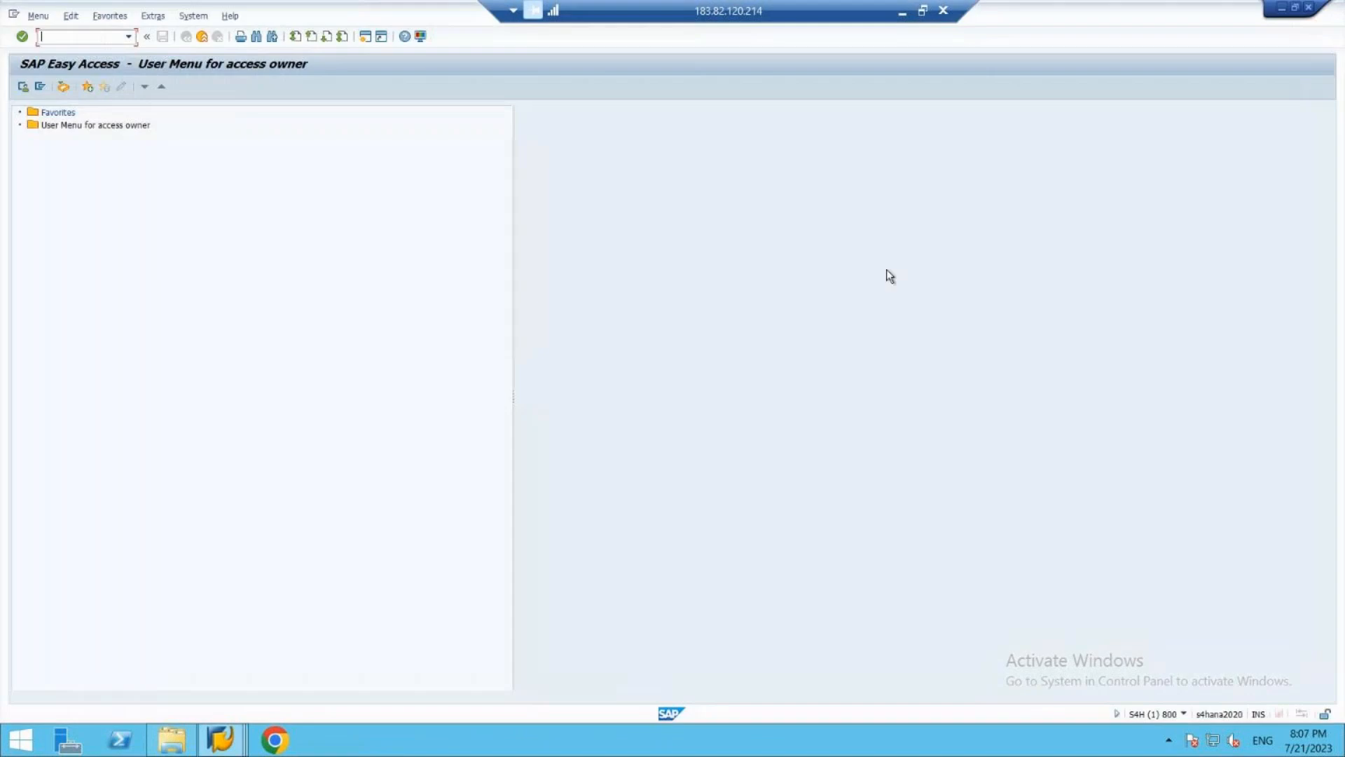
click(1308, 9)
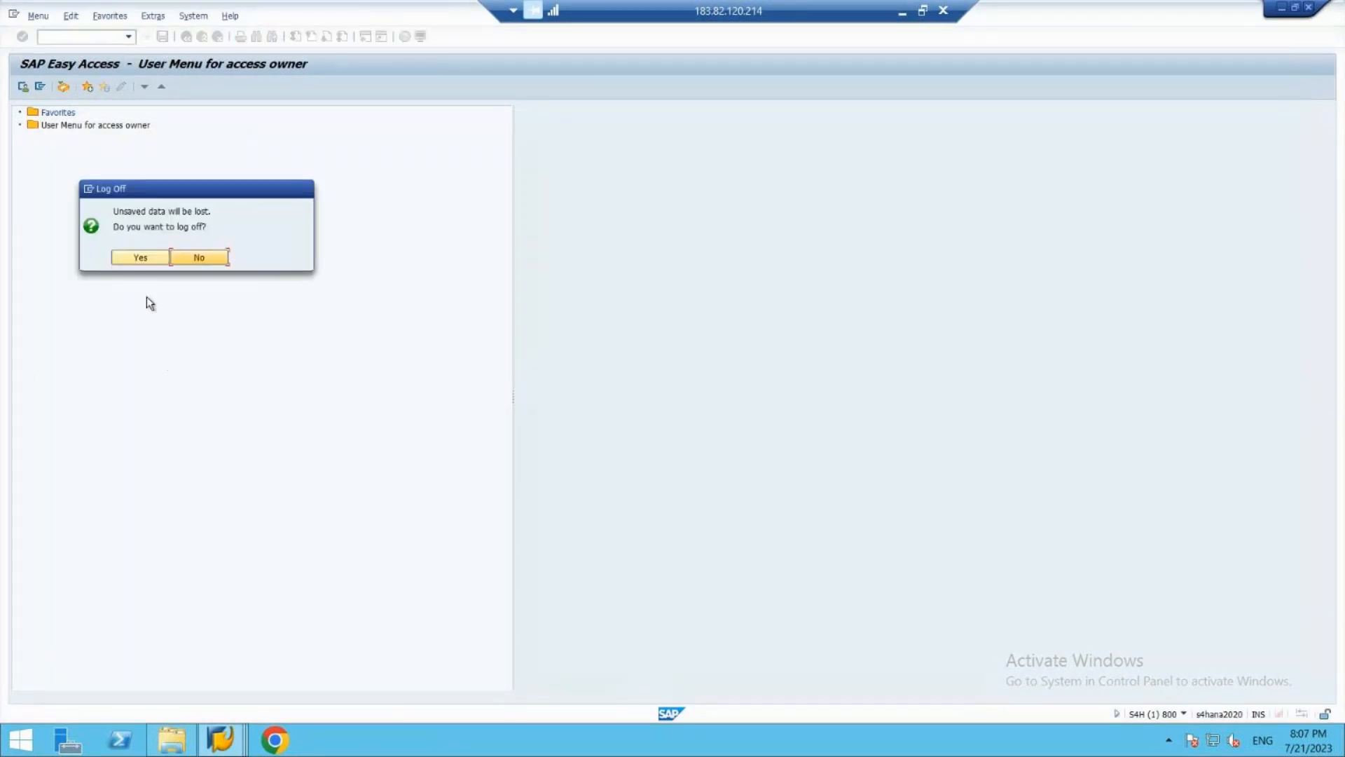
click(128, 258)
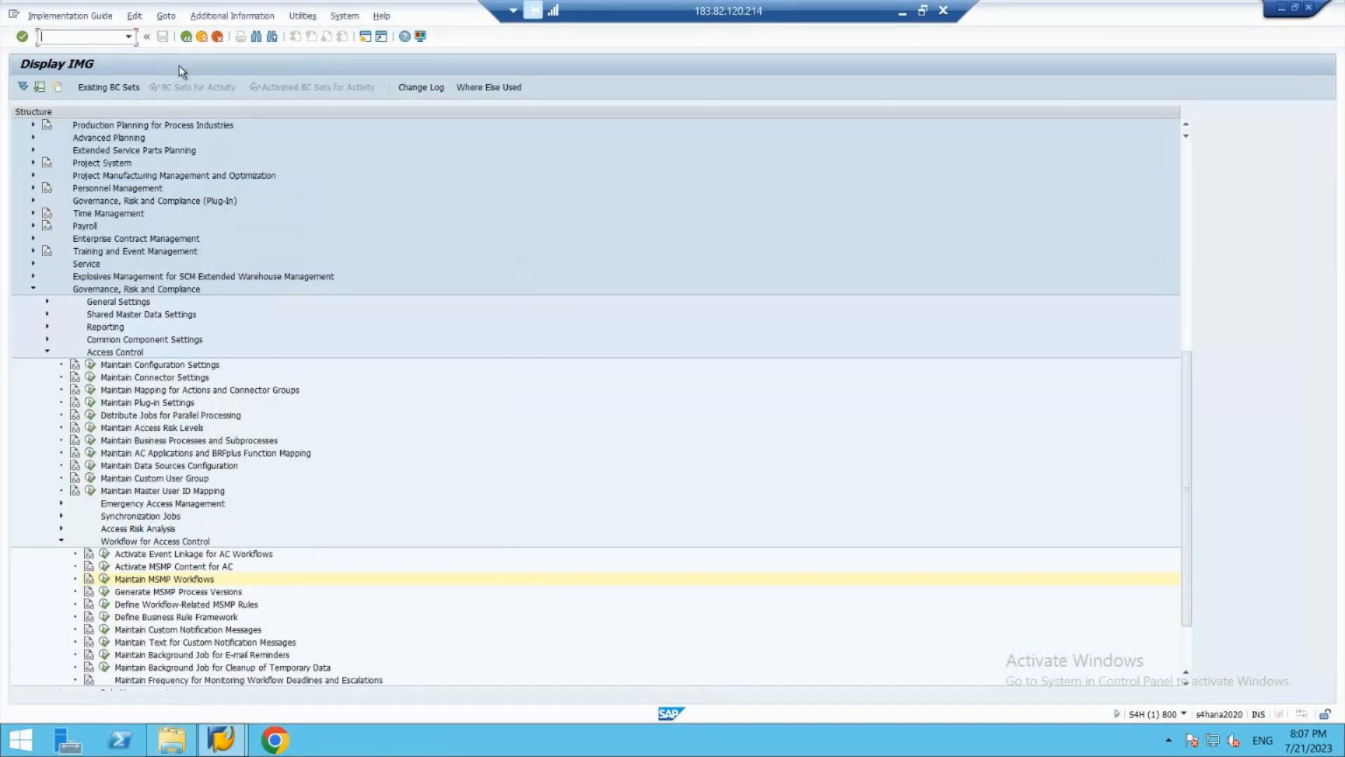
- Leave the IMG display and the customizing project screen, and start transaction SU21 in the remaining session
click(200, 37)
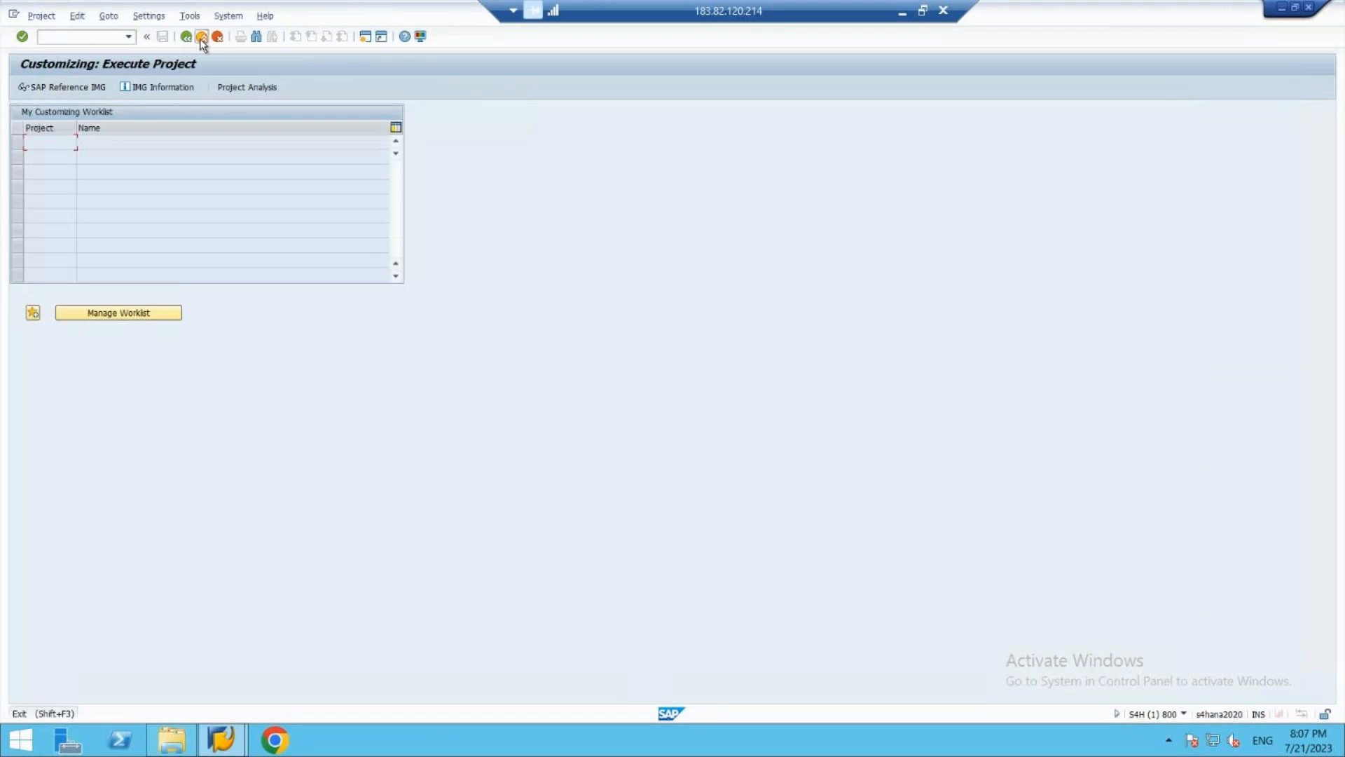
click(201, 37)
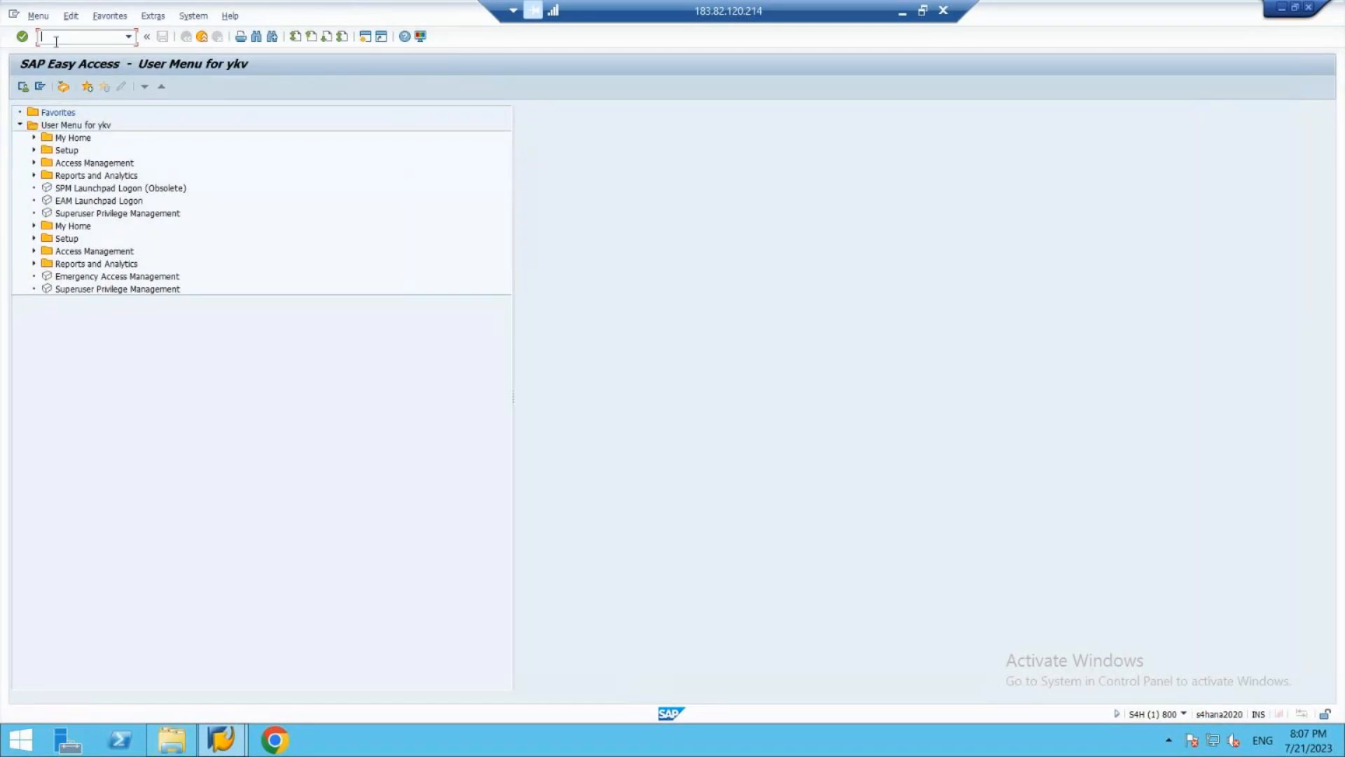
text(su21)
key(Return)
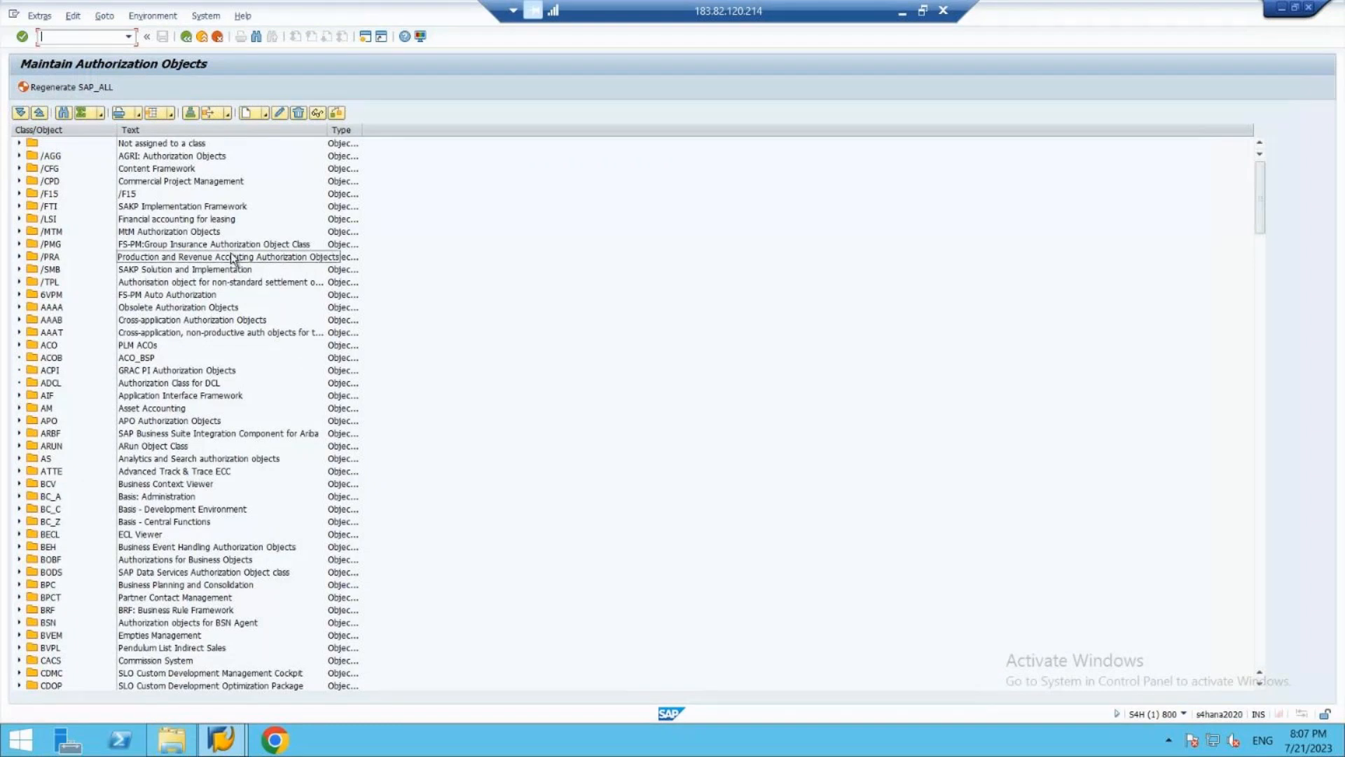
- Look through the list of existing authorization object classes and return to its beginning
click(172, 168)
key(Down)
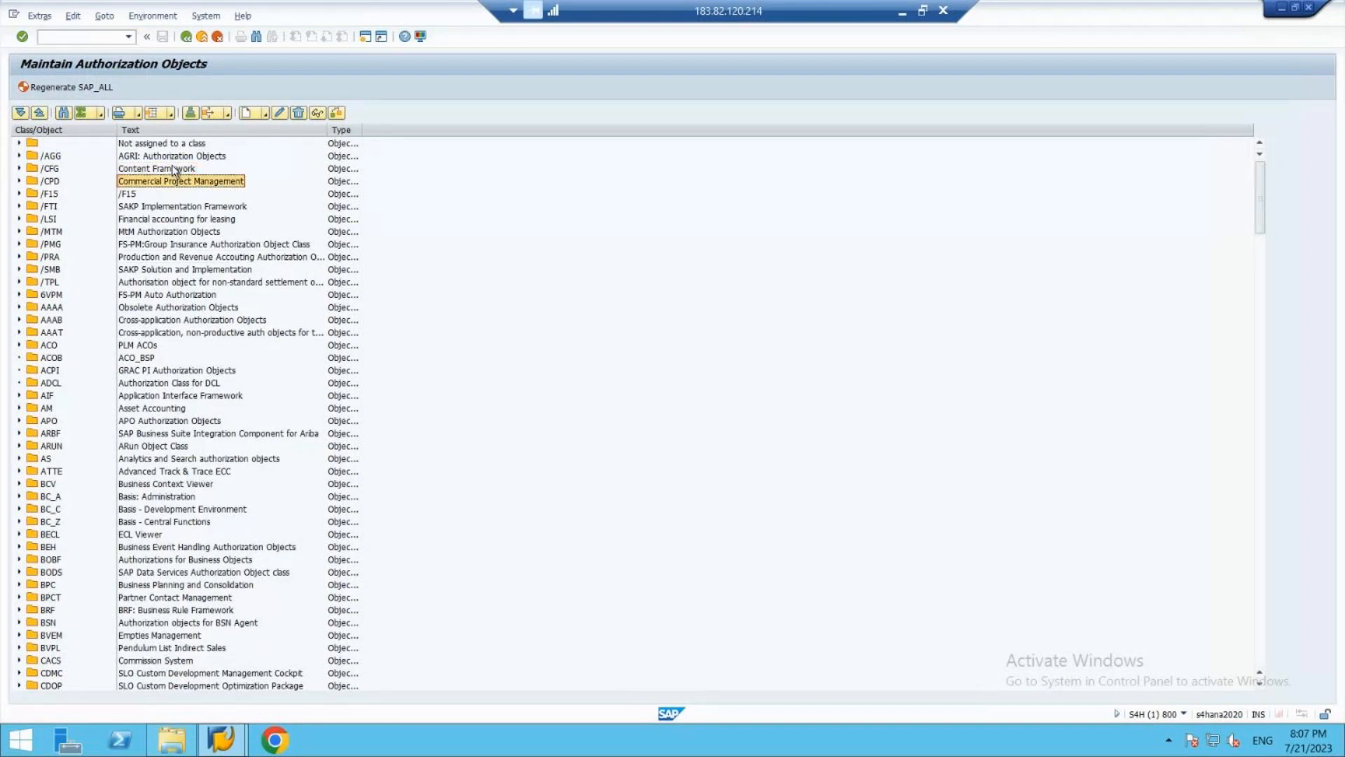
key(Down)
key(Down)
key(Down)
key(Down)
key(Down)
key(Down)
key(Down)
key(Down)
key(Down)
key(Down)
key(Down)
key(Down)
key(Down)
key(Down)
key(Down)
key(Down)
key(Down)
key(Down)
key(Down)
key(Down)
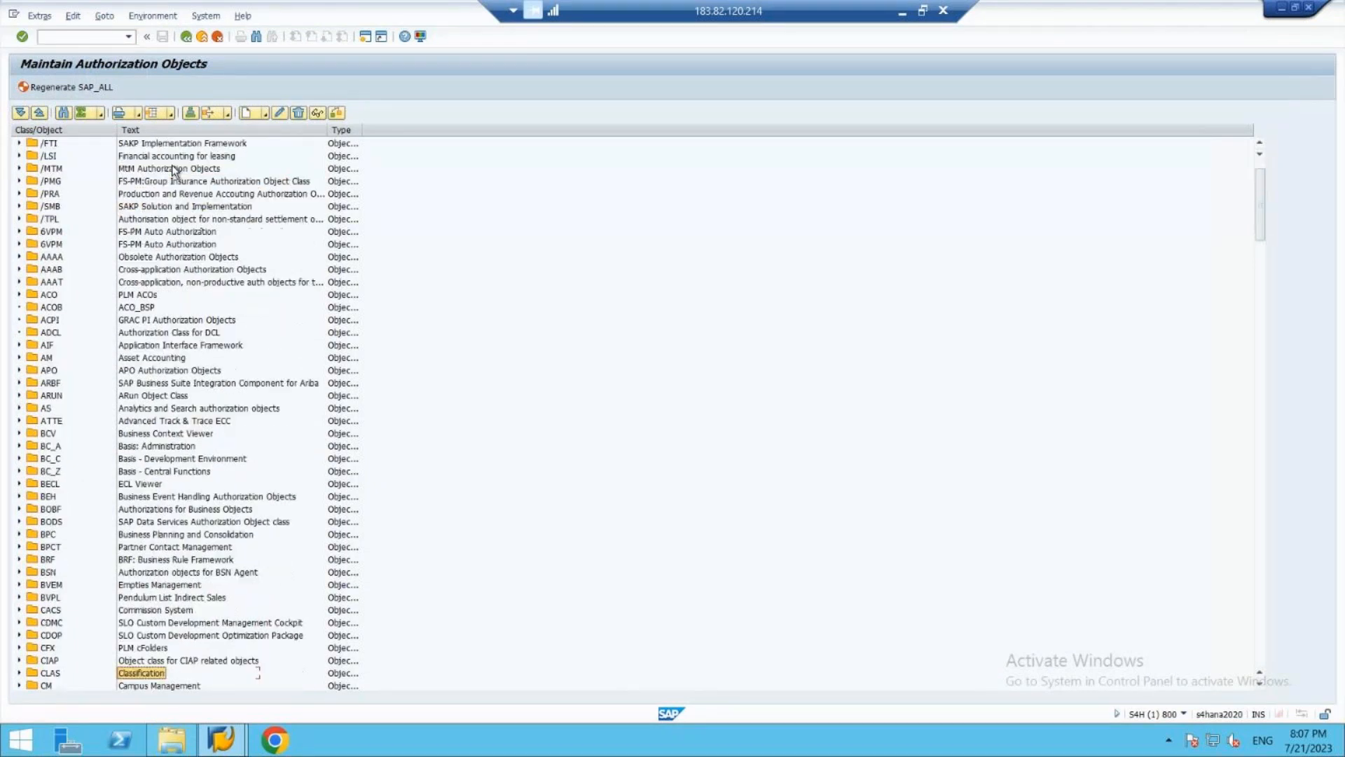
key(Down)
key(Down)
key(Down)
key(Down)
key(Down)
key(Down)
key(Down)
key(Down)
key(Down)
key(Down)
key(Down)
key(Down)
key(Down)
key(Down)
key(Down)
key(Down)
key(Down)
key(Down)
key(Down)
key(Down)
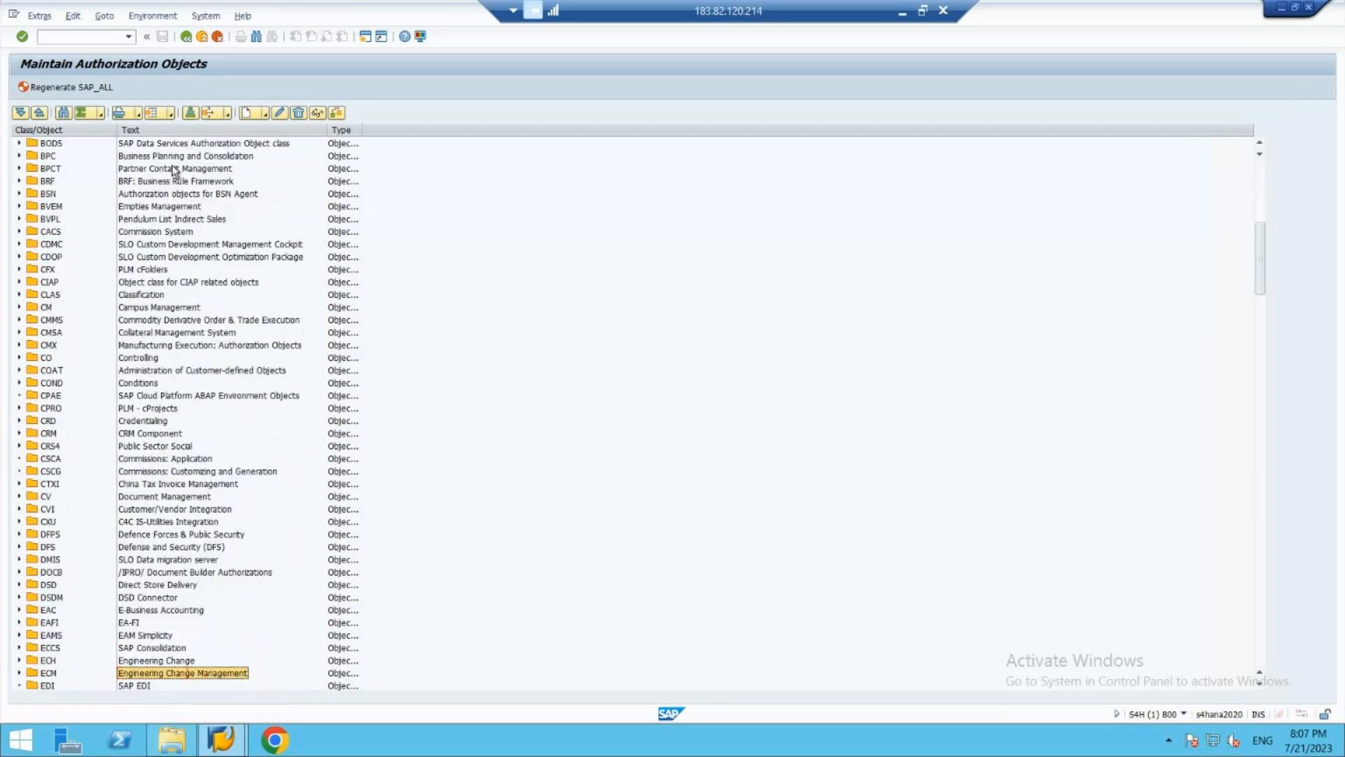
key(Down)
key(Down)
key(Down)
key(Down)
key(Down)
key(Down)
key(Down)
key(Down)
key(Down)
key(Down)
key(Down)
key(Down)
key(Down)
key(Down)
key(Down)
key(Down)
key(Down)
key(Down)
key(Down)
key(Down)
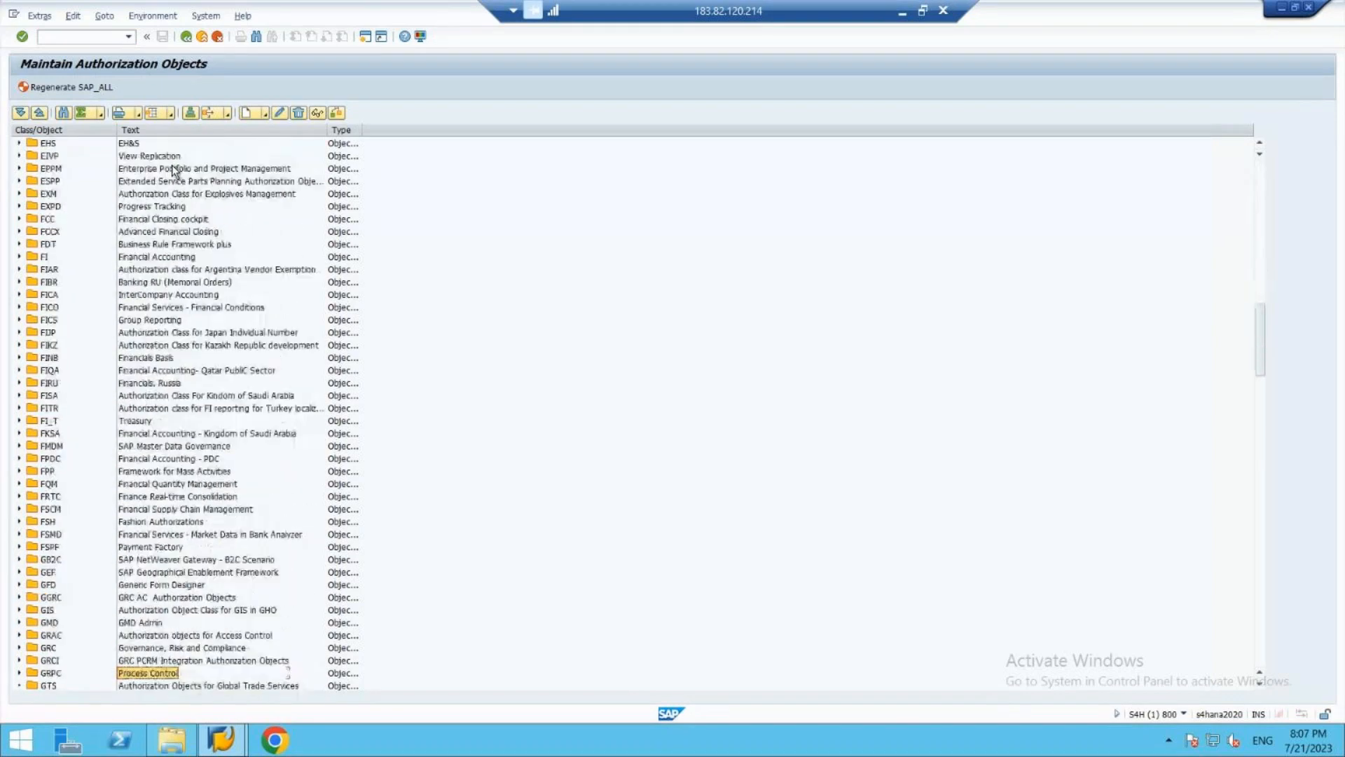
key(Down)
key(Down)
key(Down)
key(Down)
key(Down)
key(Down)
key(Down)
key(Down)
key(Down)
key(Down)
key(Down)
key(Down)
key(Down)
key(Down)
key(Down)
key(Down)
key(Down)
key(Down)
key(Down)
key(Down)
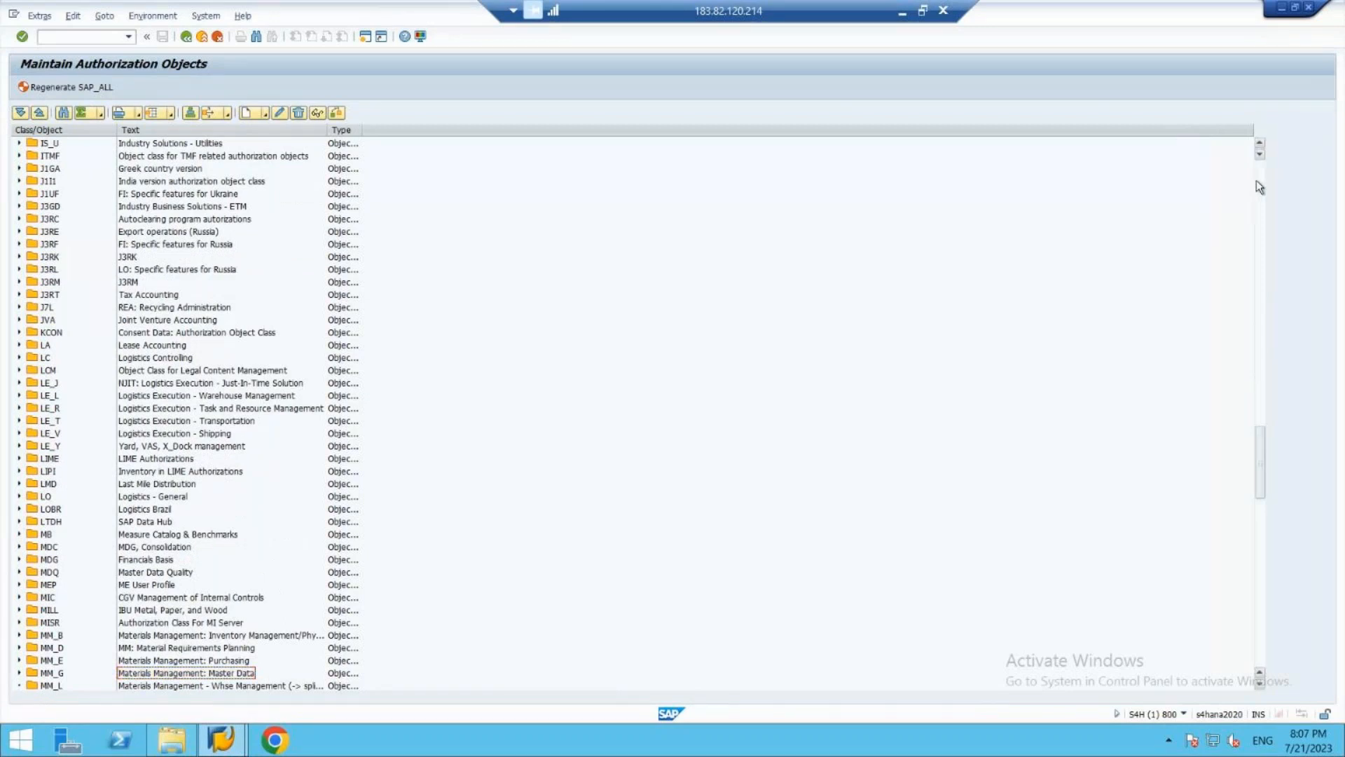
click(1255, 180)
click(1255, 179)
click(1256, 181)
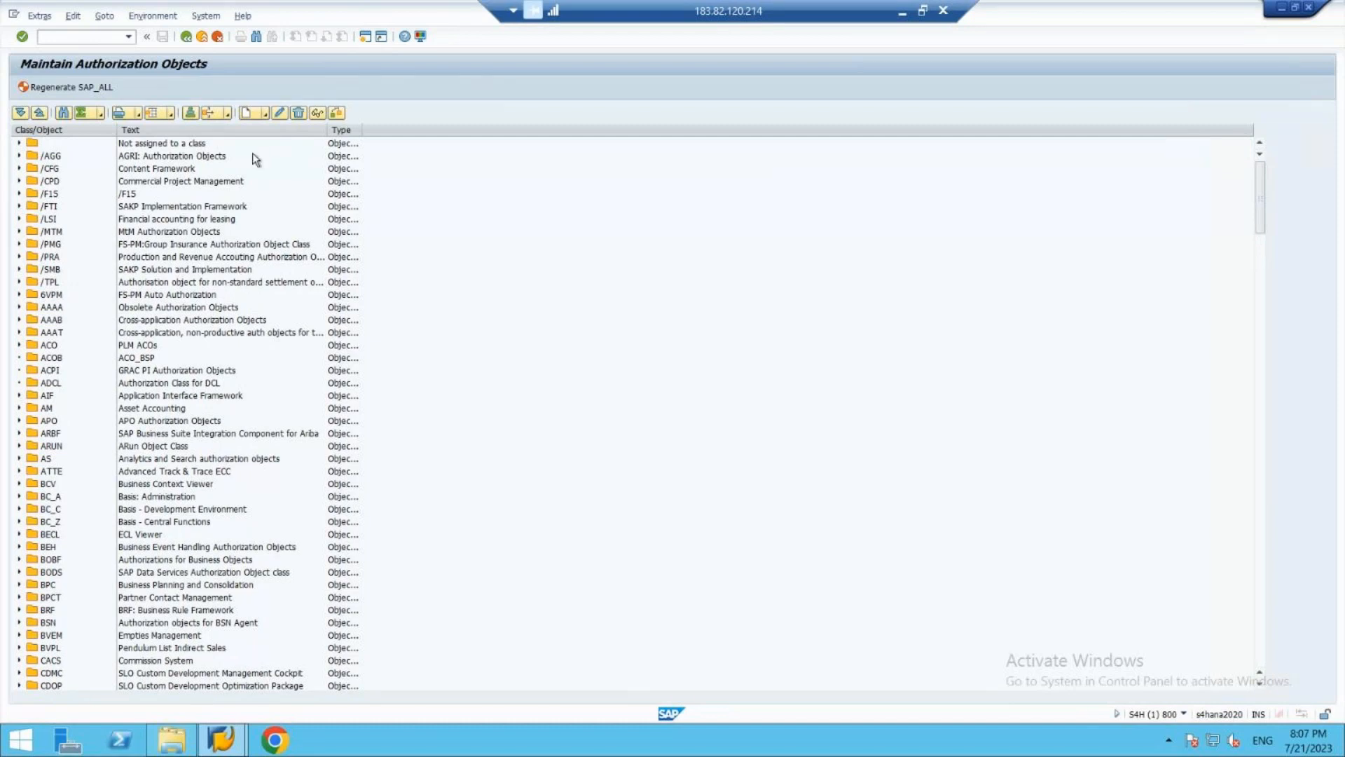
- Start a new authorization object class and name it ZK01
click(262, 115)
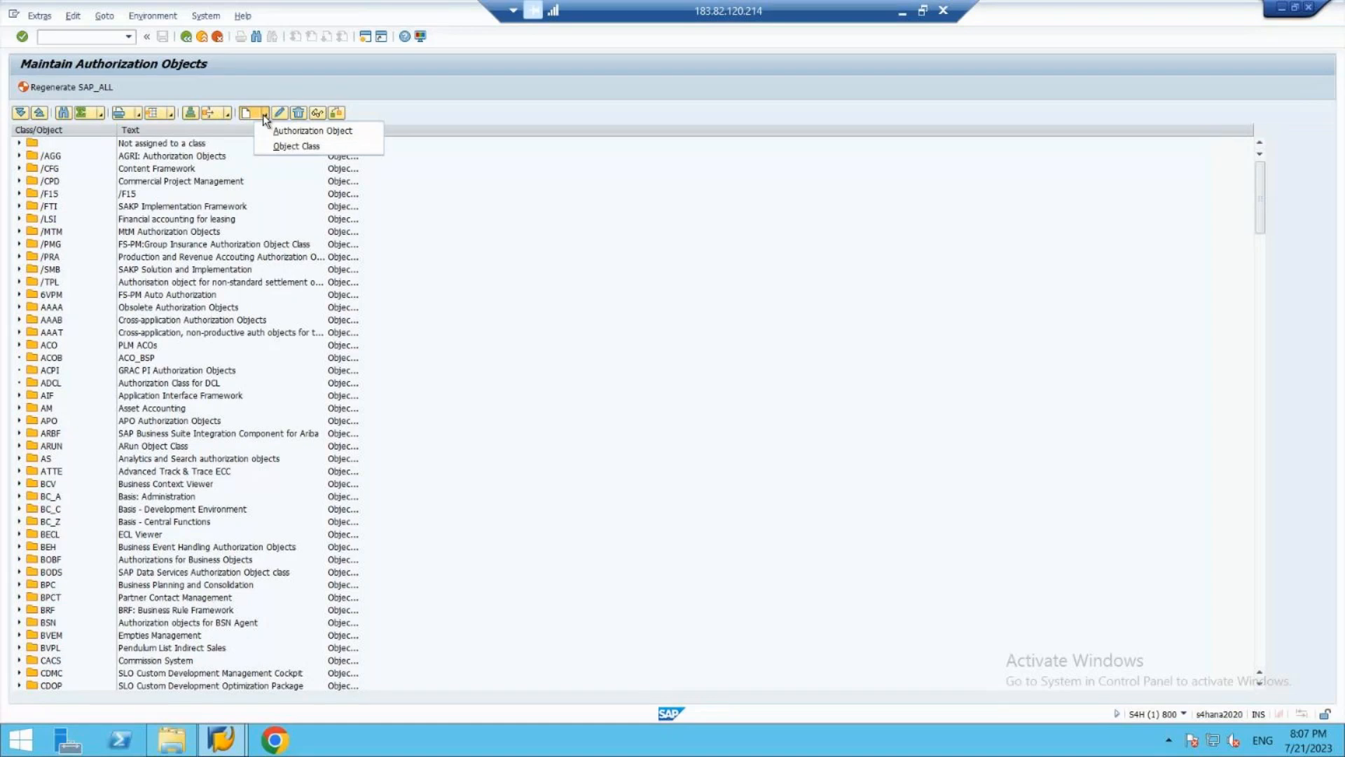
click(292, 148)
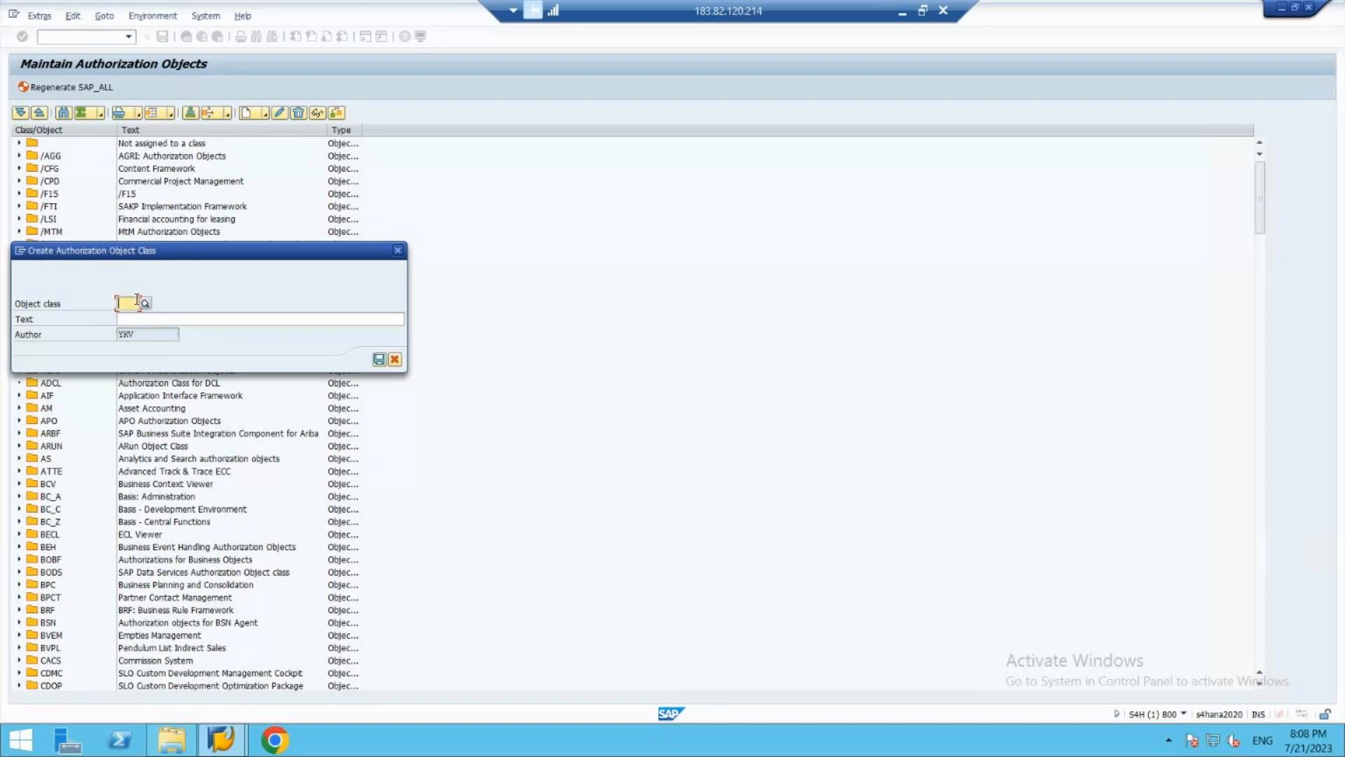
text(Z)
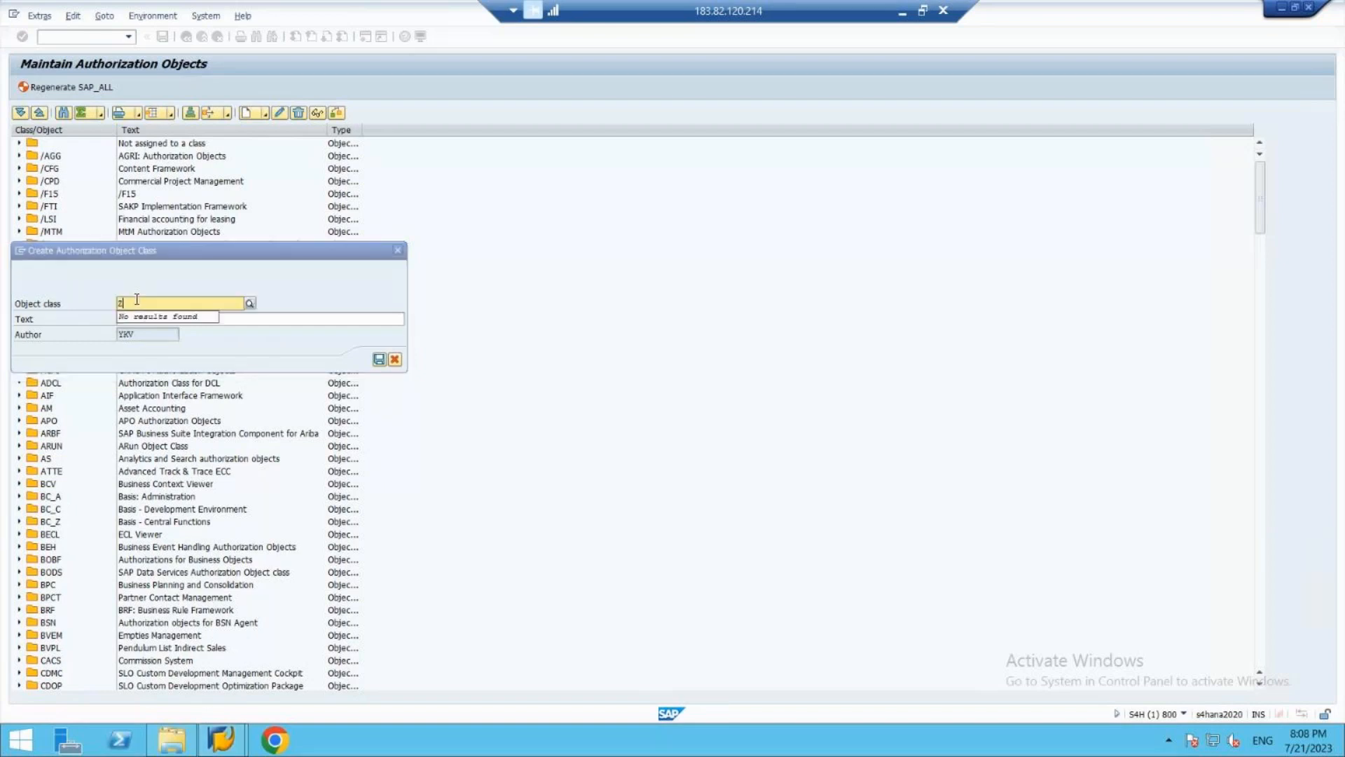
text(KO1)
key(Tab)
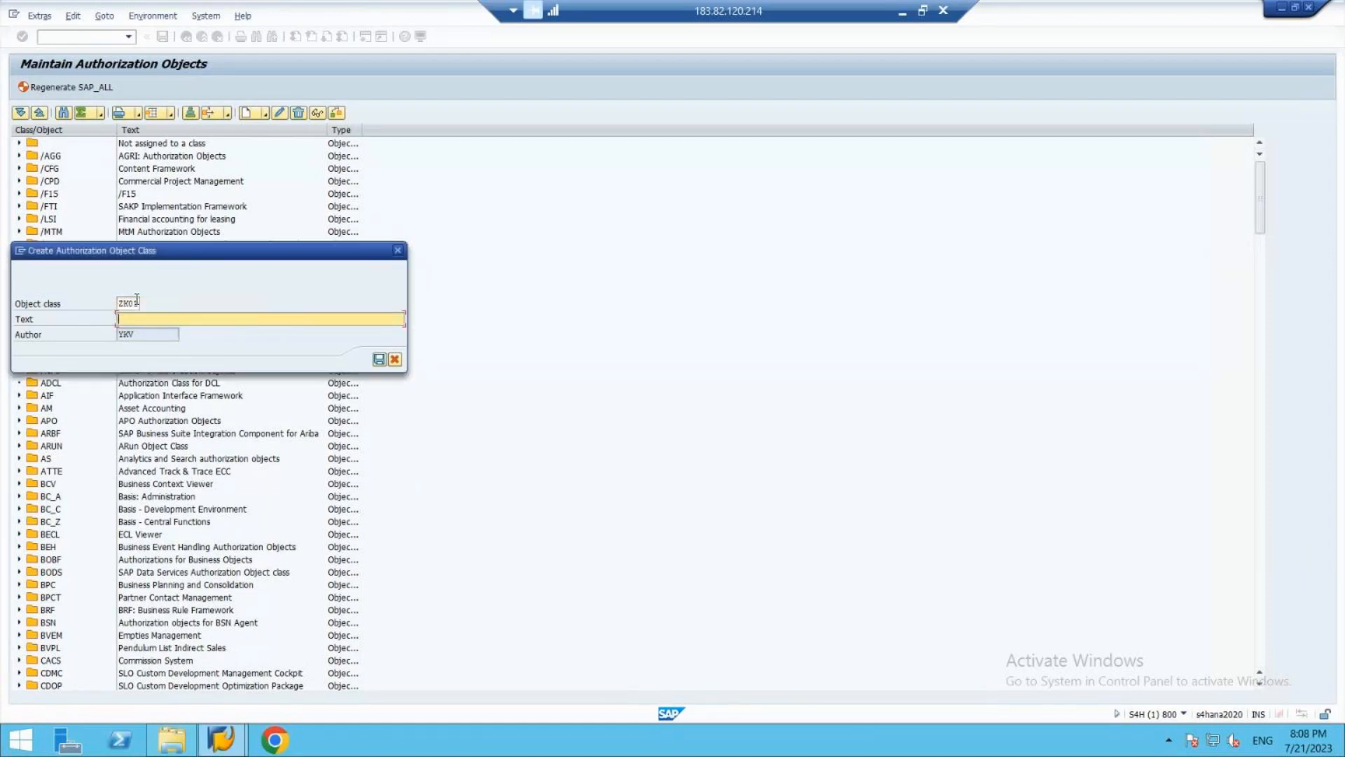
- Describe the object class as CUSTOMIZED CLASS FOR USER MAINT and save it
text(CUSTOMIZED CLASS FOR USER MAINT)
click(381, 360)
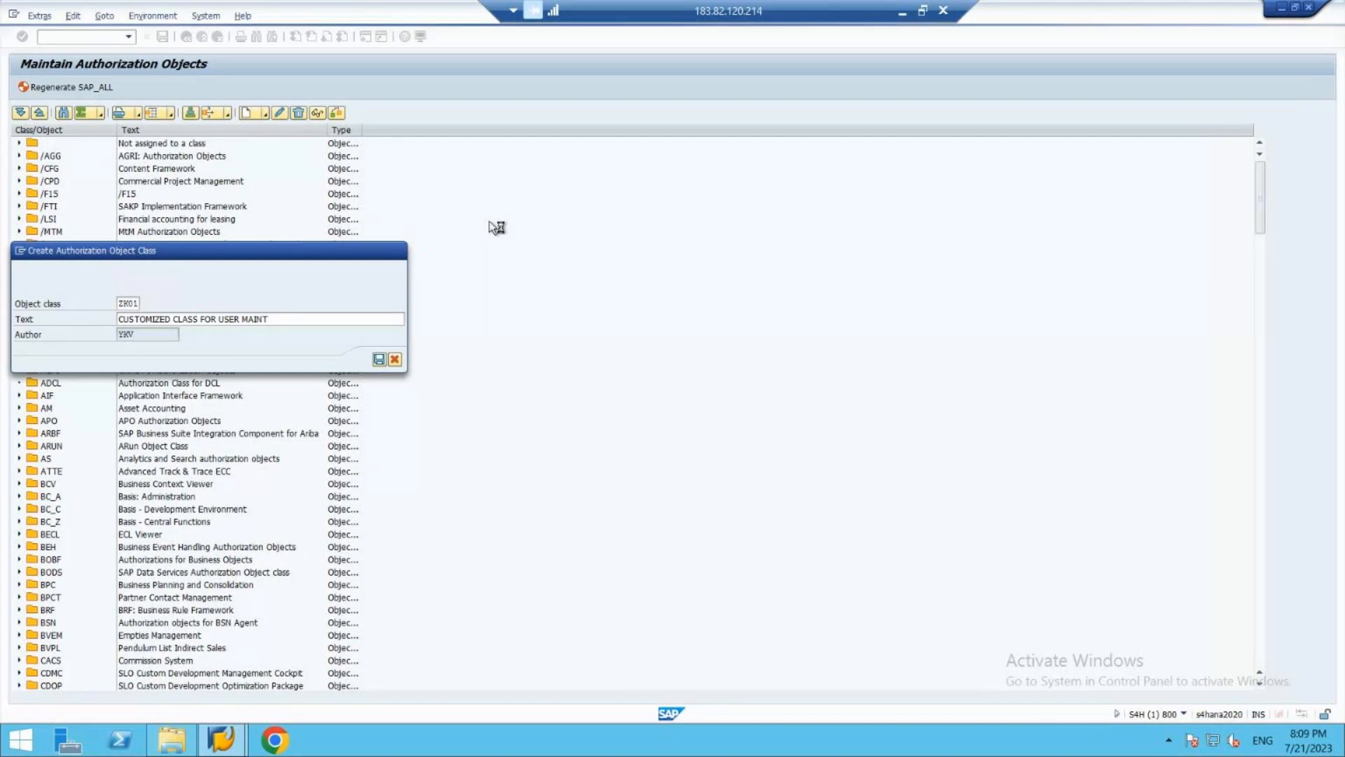
- Open another session of the s4grc connection from SAP Logon and submit the user name and account password
click(221, 741)
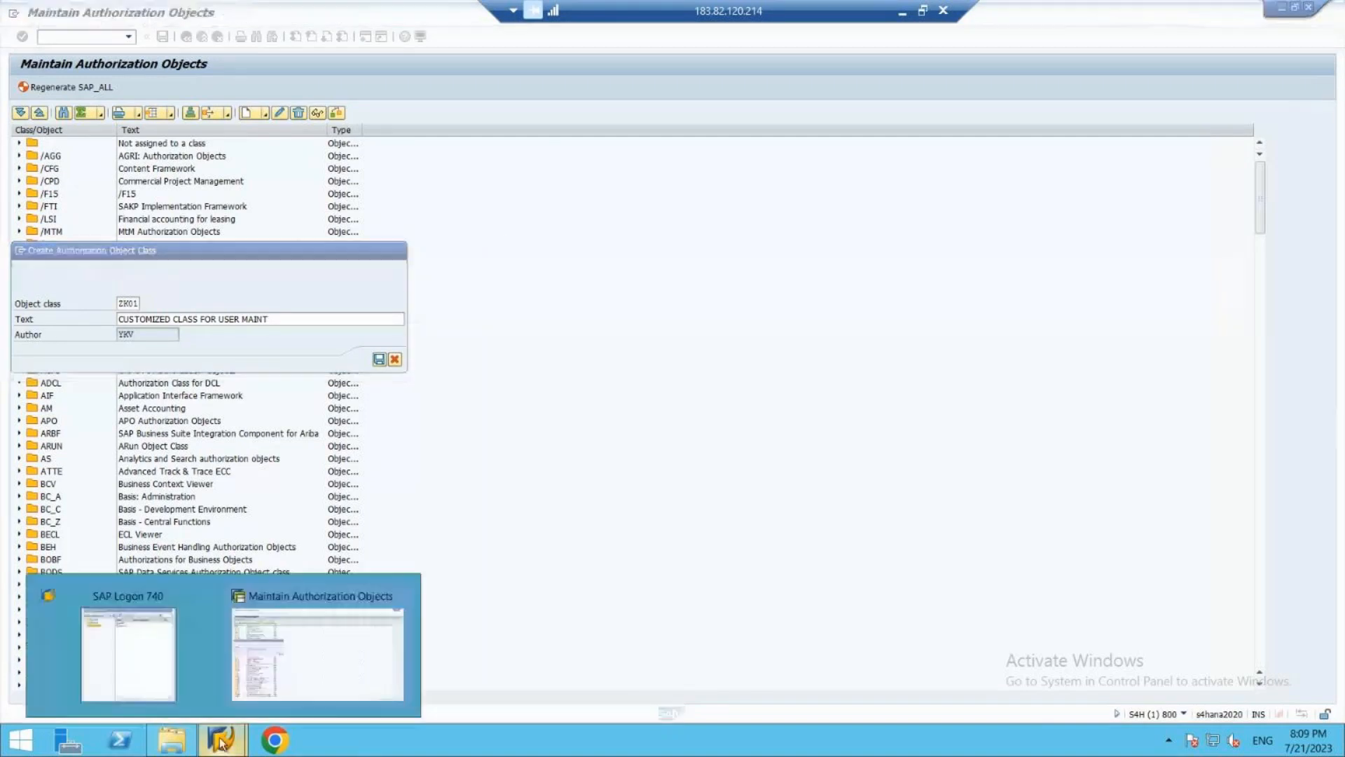
click(170, 695)
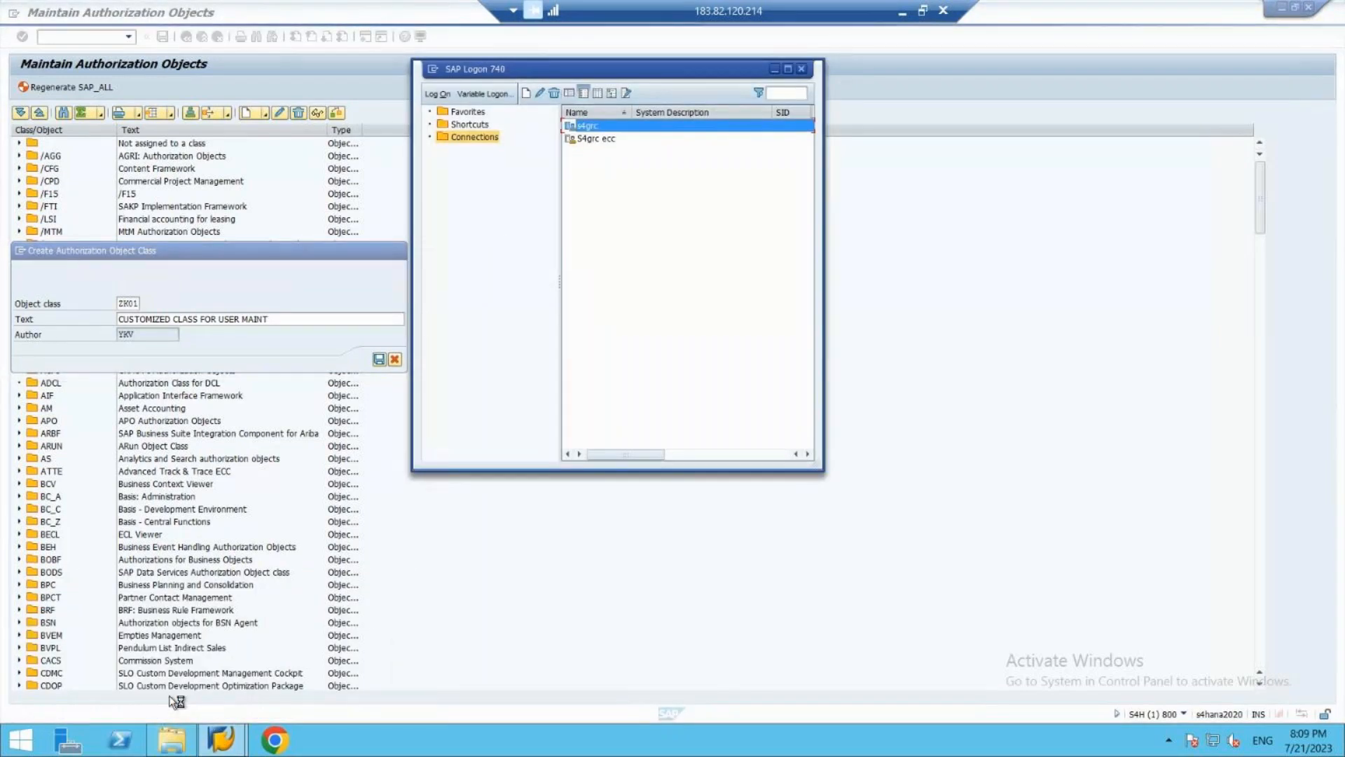
key(Return)
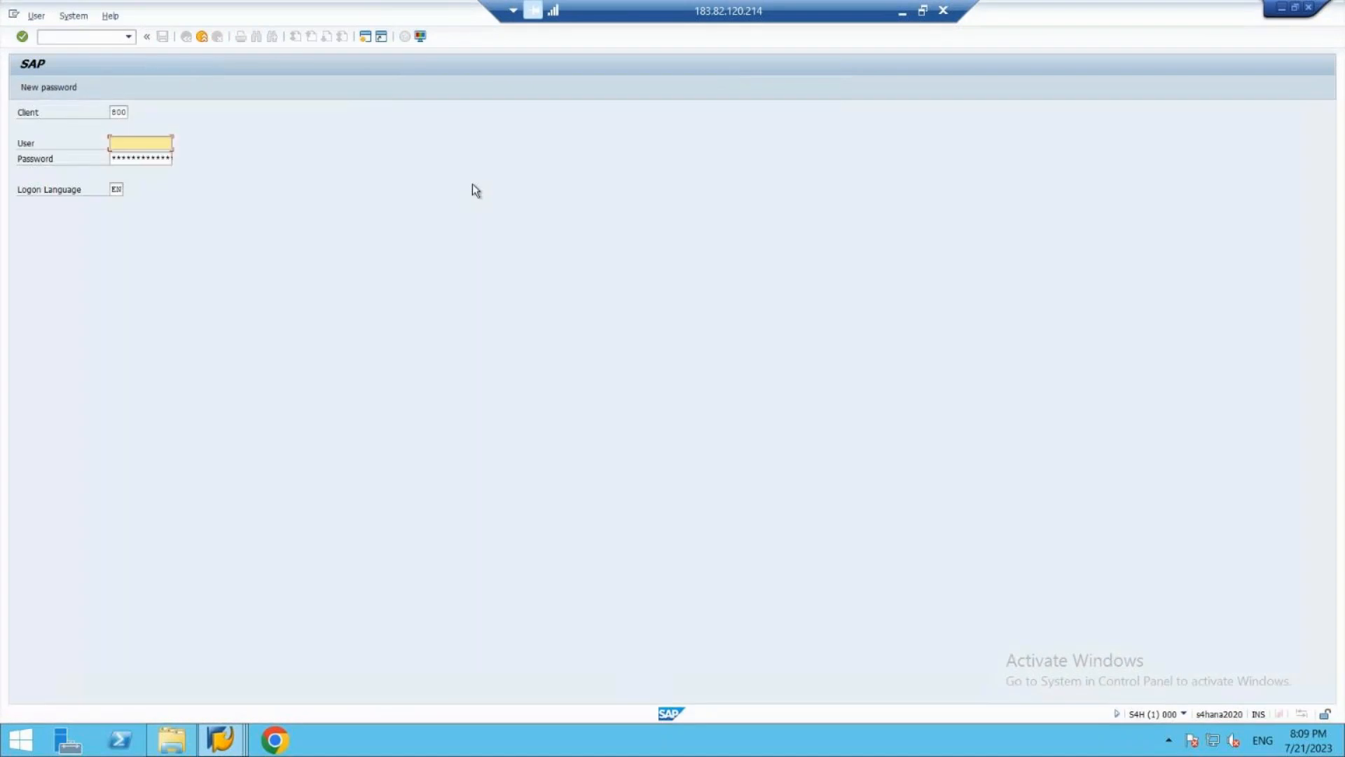
text(YKV)
key(Tab)
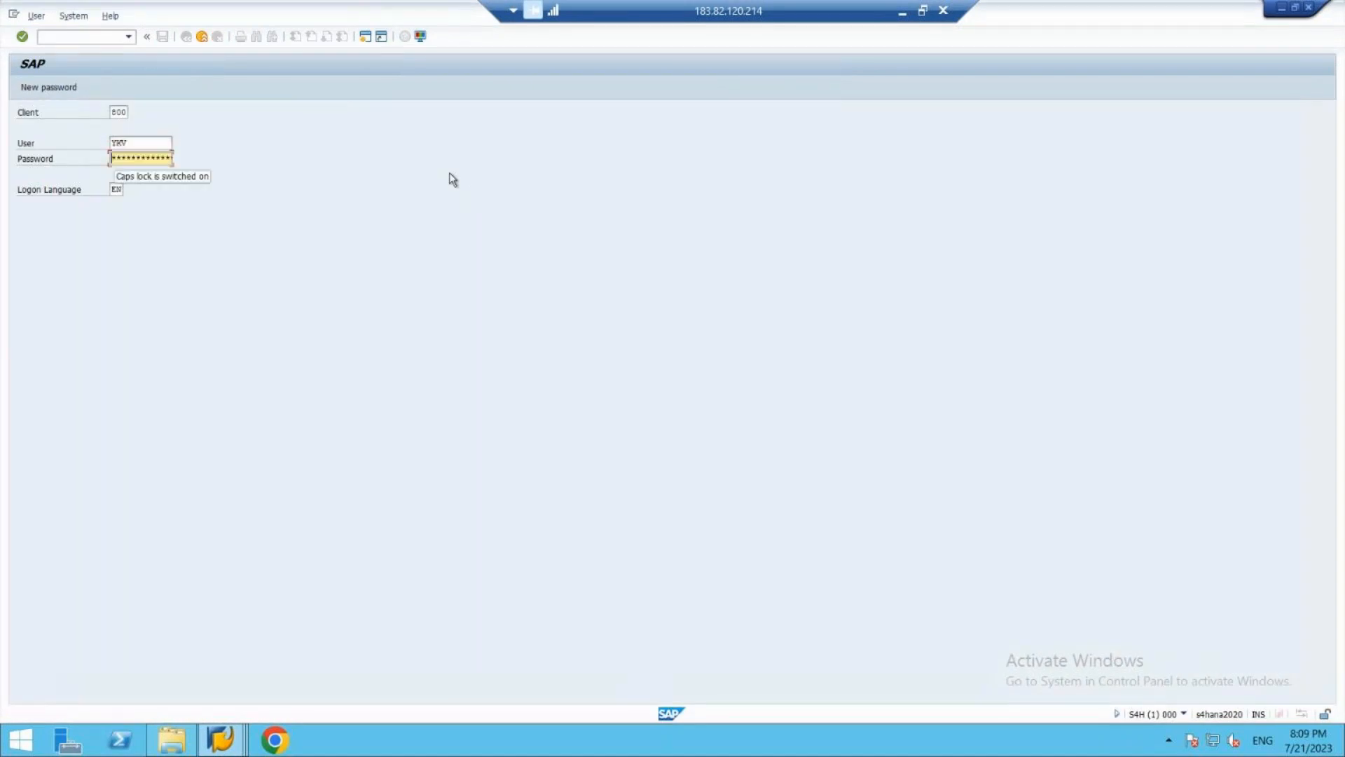
key(Caps_Lock)
text(***)
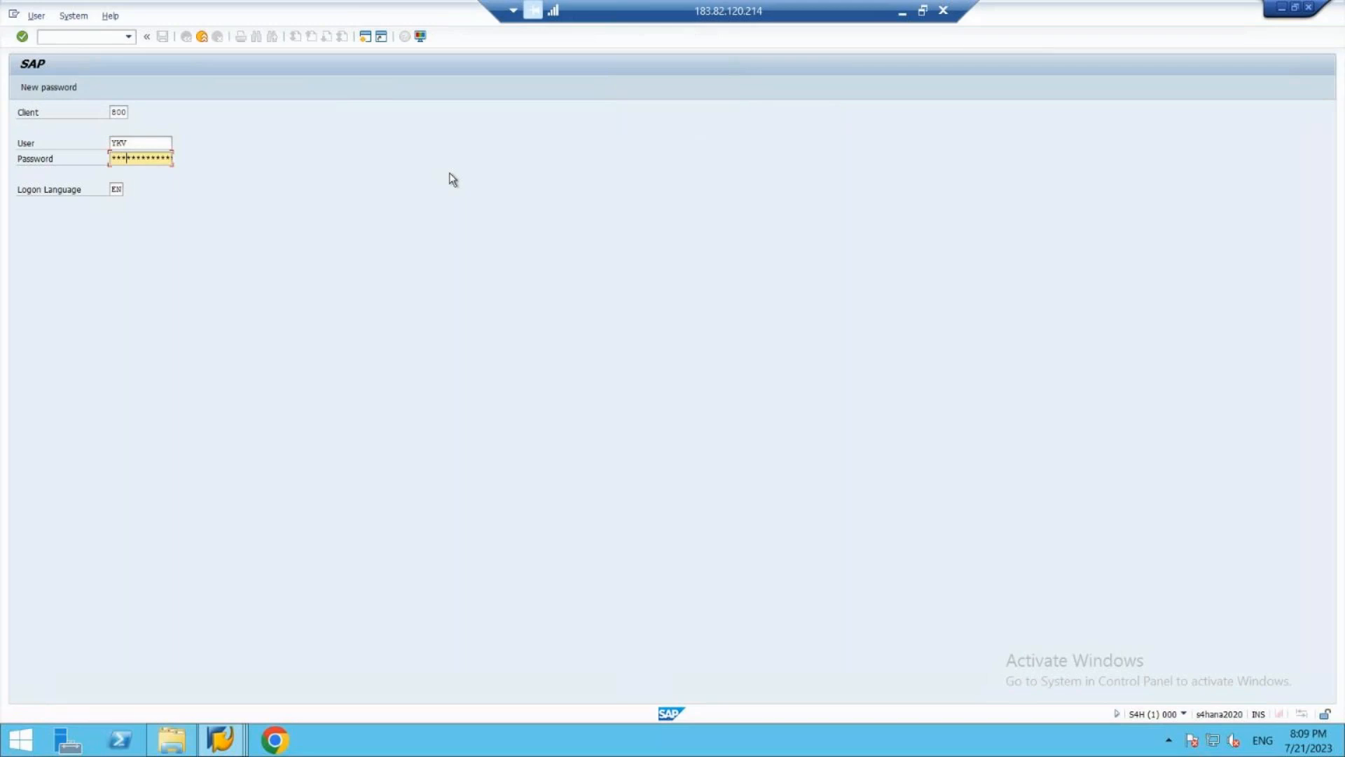
key(Return)
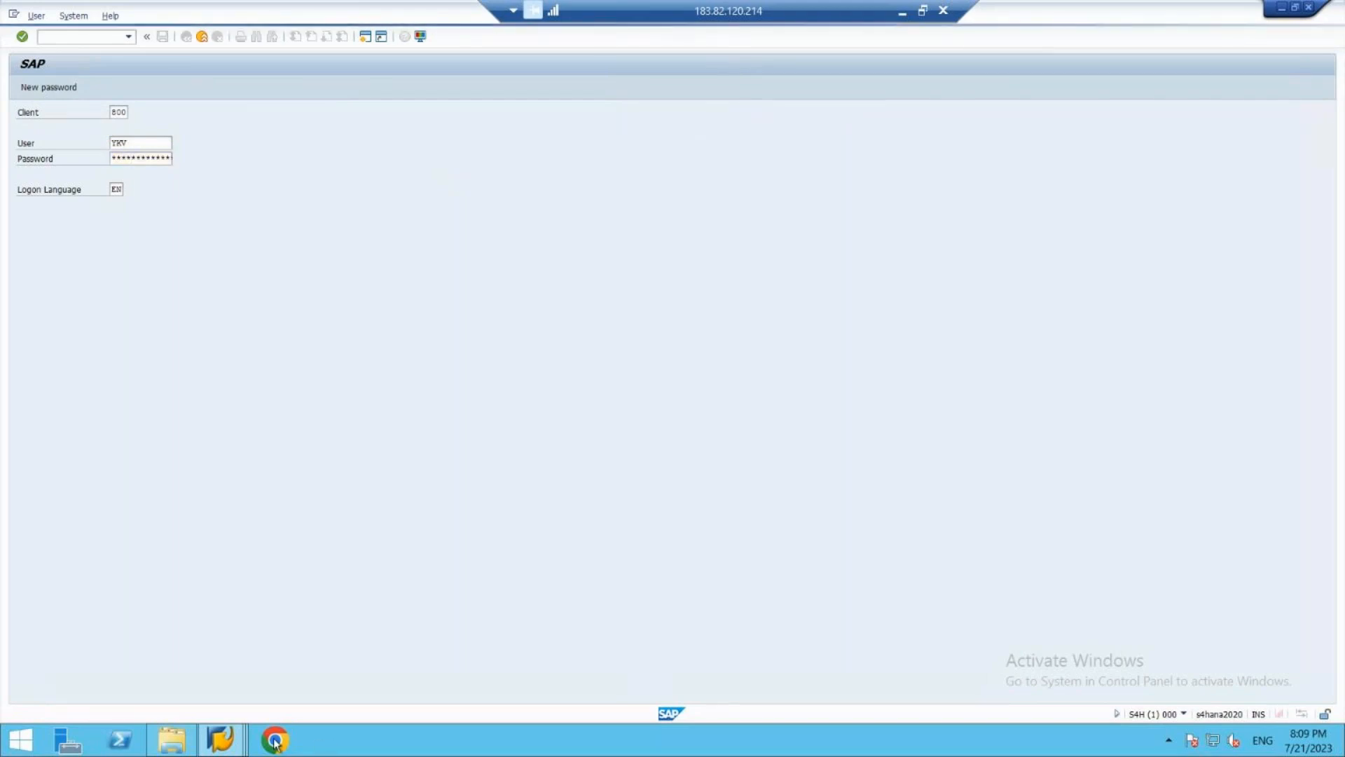
- Return to the Maintain Authorization Objects session and store the ZK01 object class as a local object
mouse_move(242, 736)
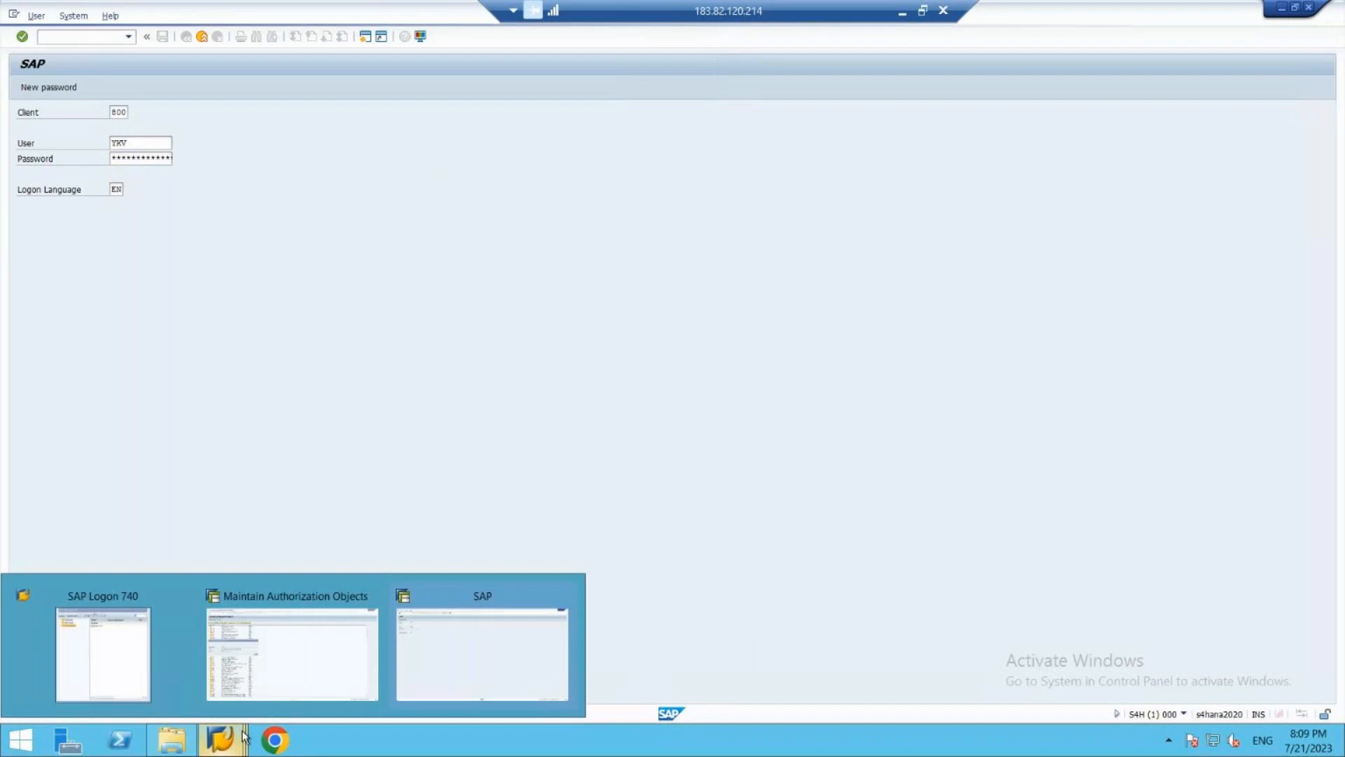
click(291, 681)
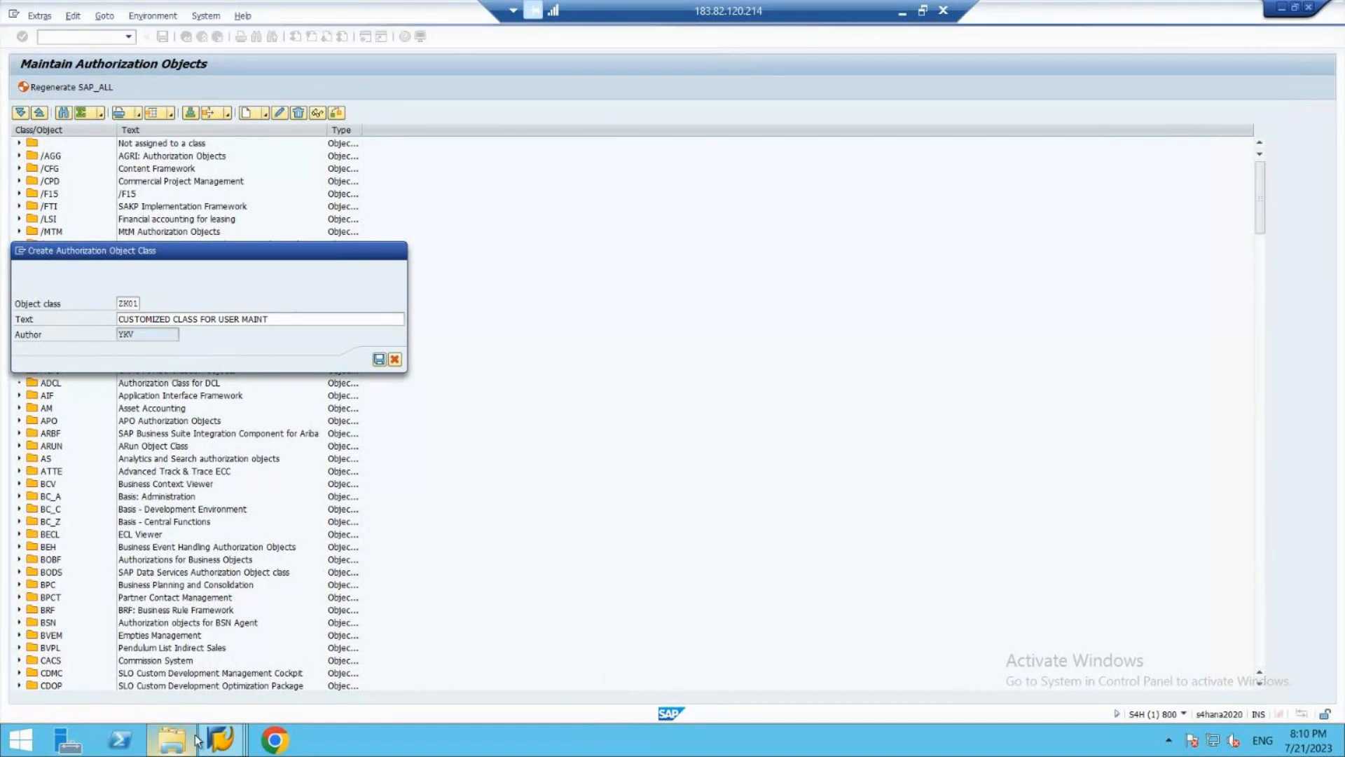
mouse_move(238, 737)
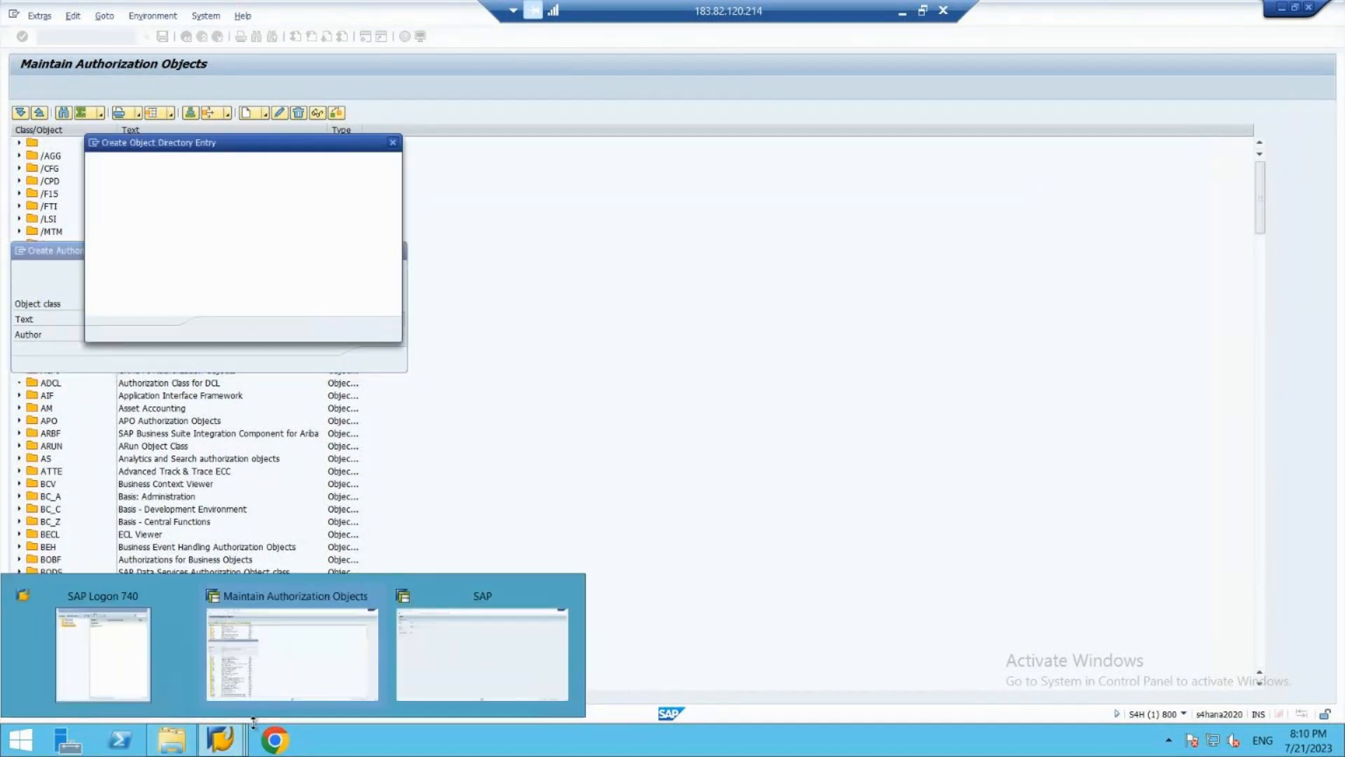
click(230, 632)
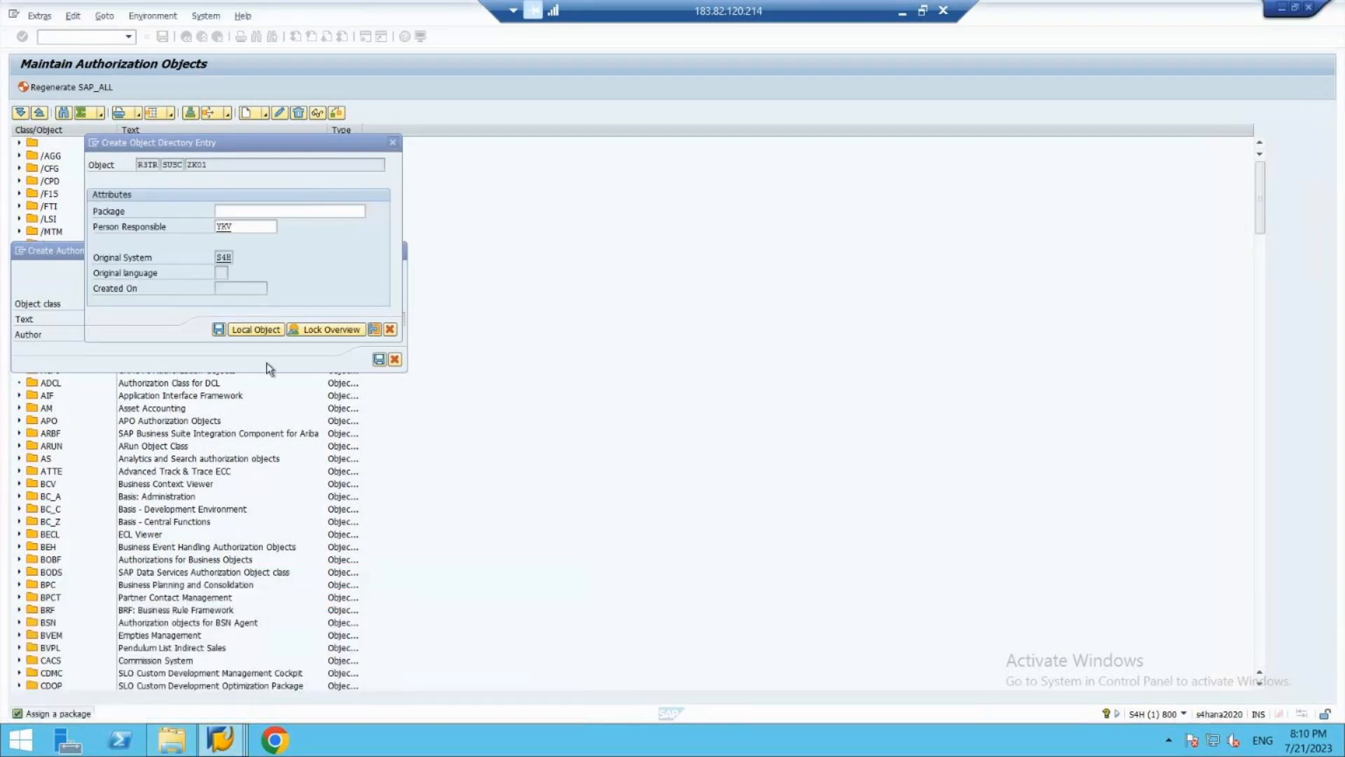
click(250, 331)
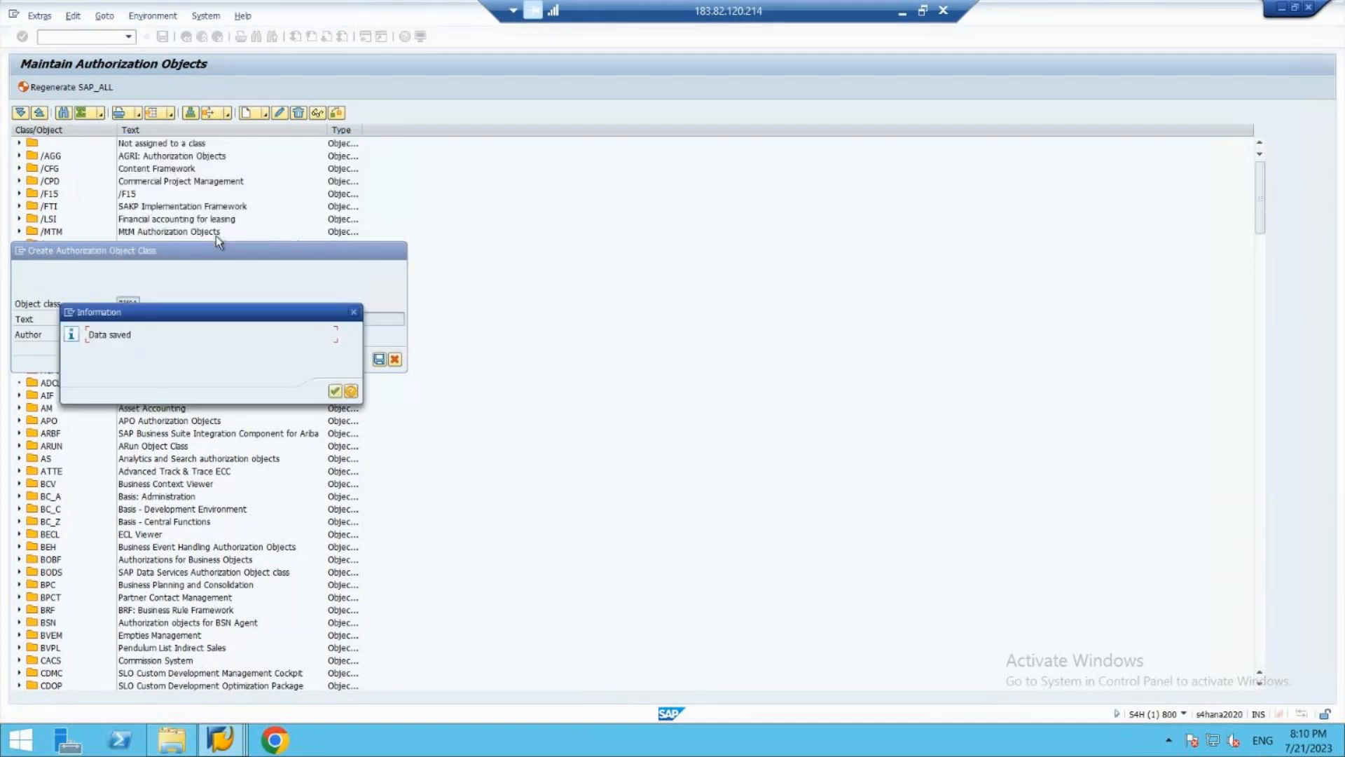
click(335, 391)
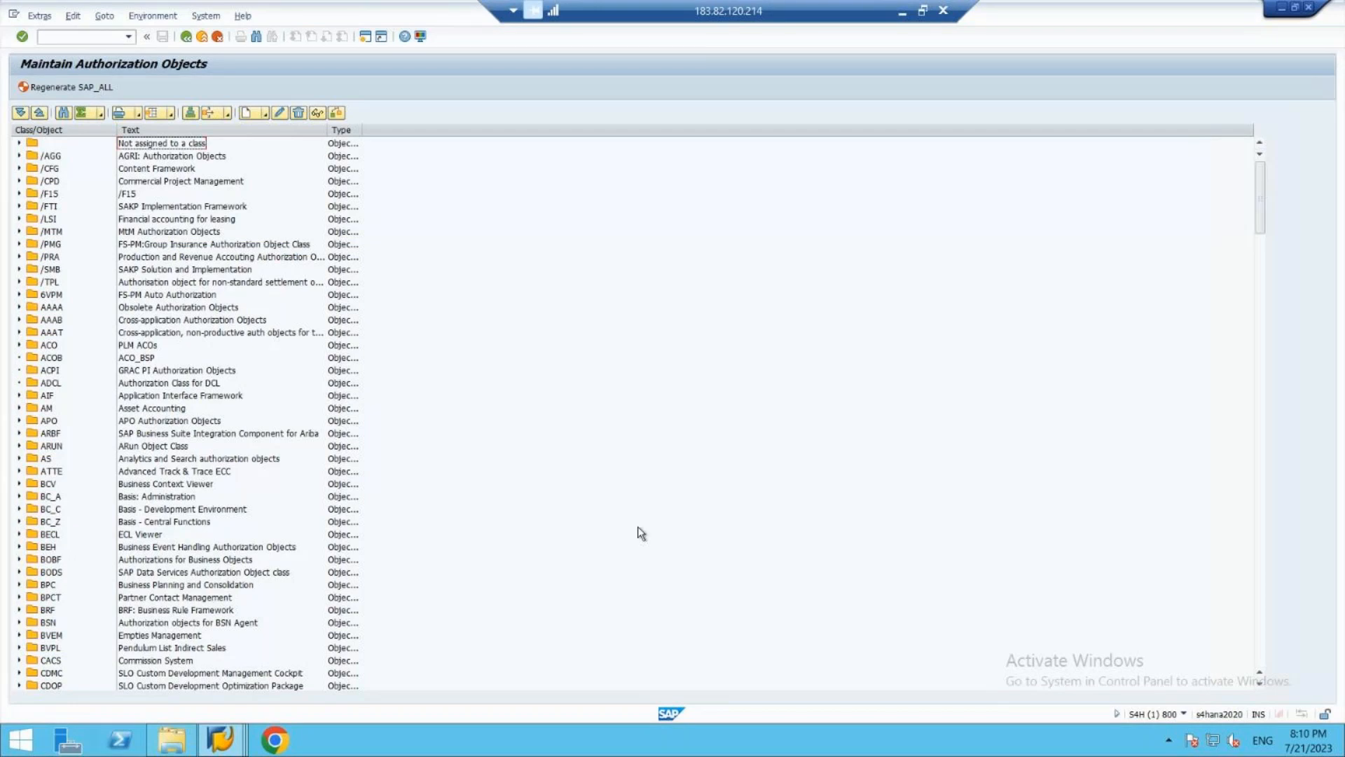
- Select object class ZK01 near the end of the class list and start creating a new authorization object in it
click(1258, 634)
click(1258, 628)
click(1258, 628)
click(1258, 629)
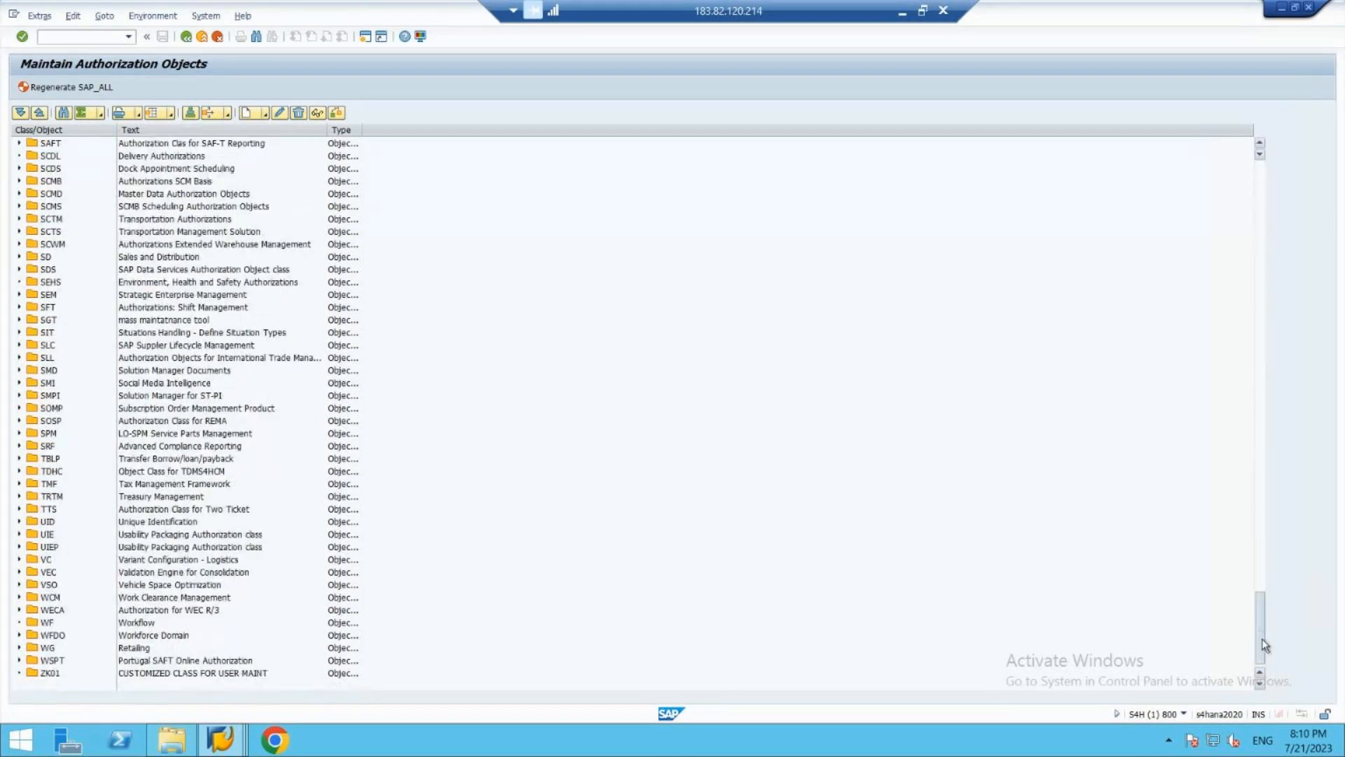
click(187, 671)
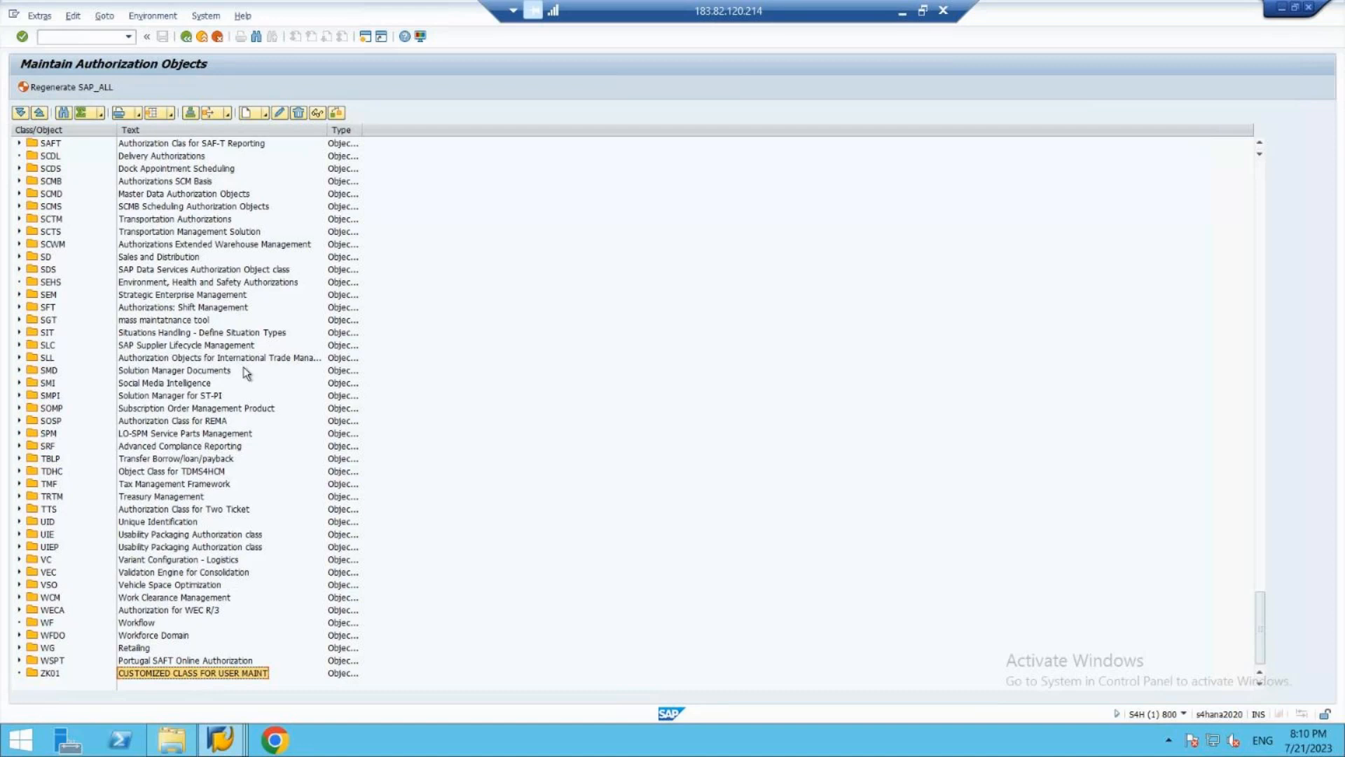
click(263, 115)
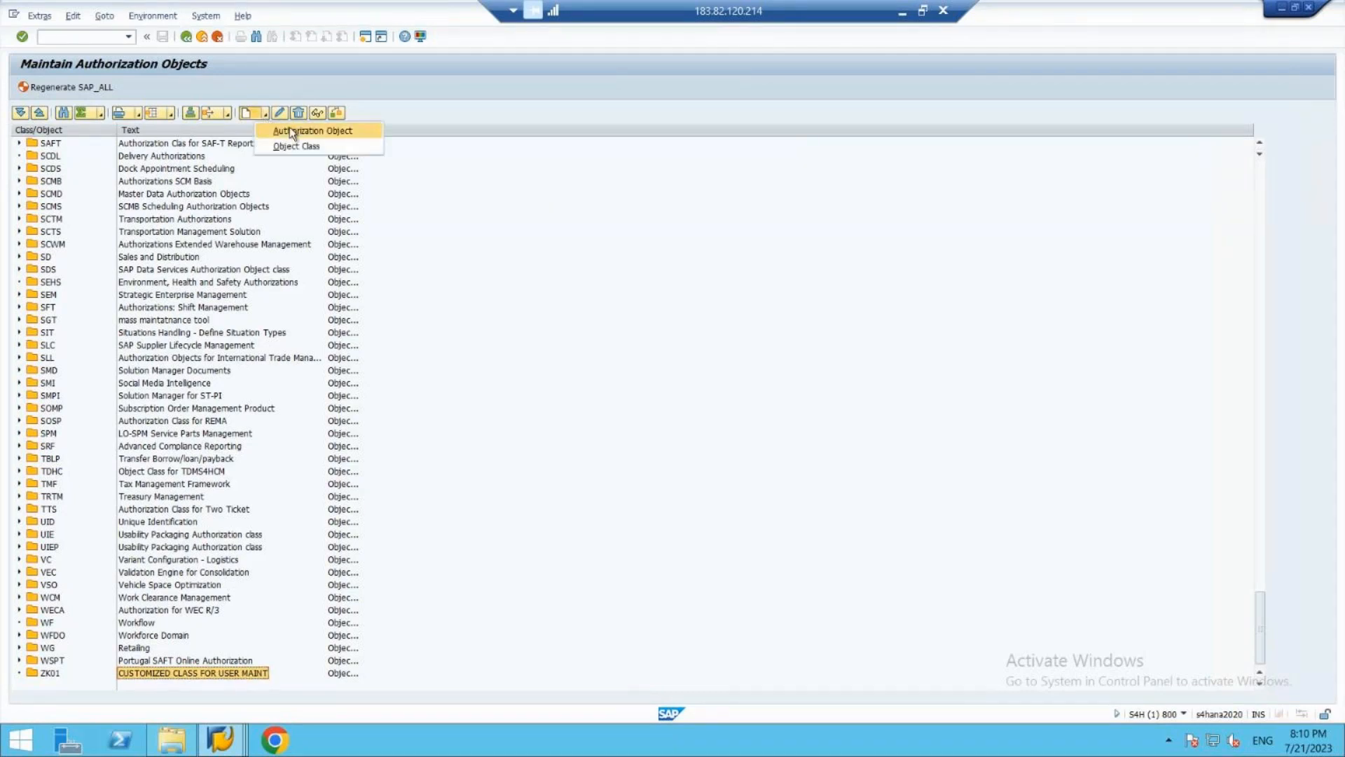
click(290, 131)
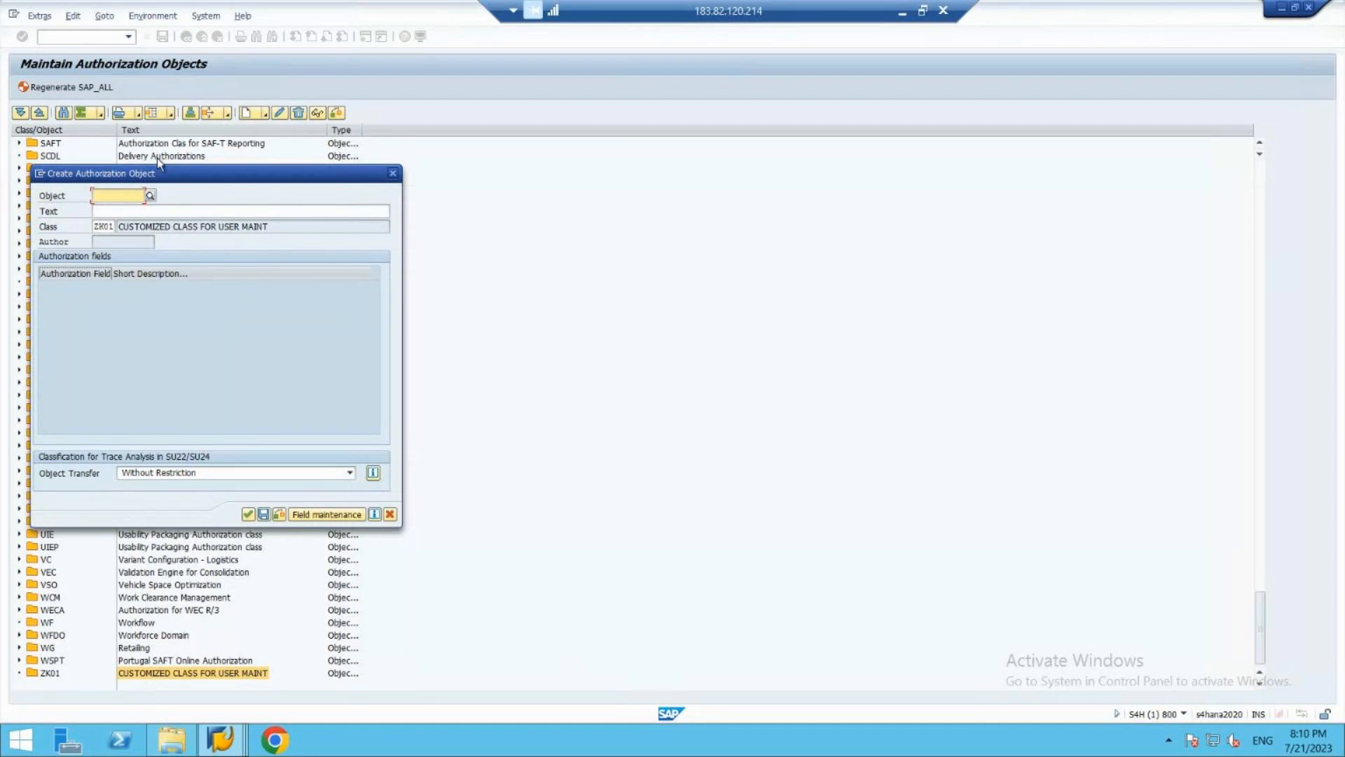
- View the selectable authorization object classes for the new object and close the list without choosing one
click(112, 226)
click(121, 227)
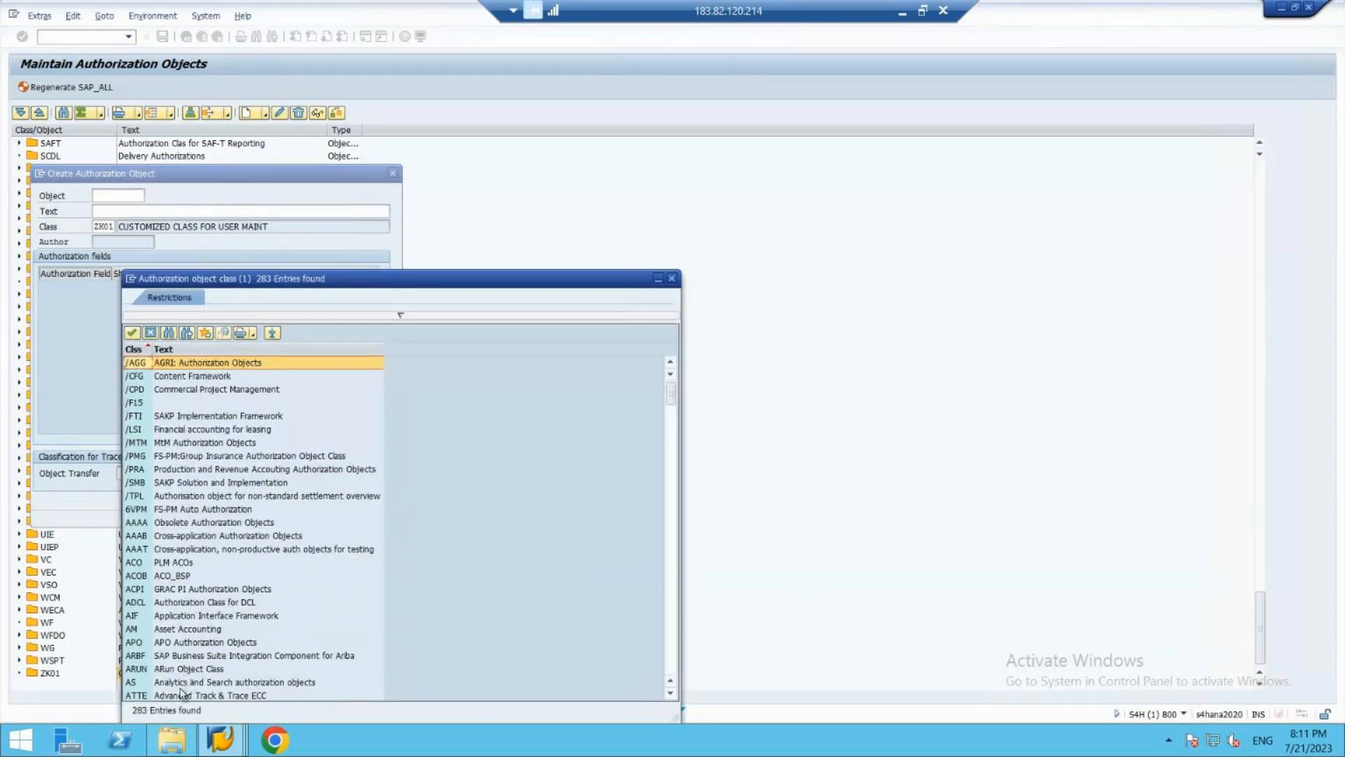
key(Escape)
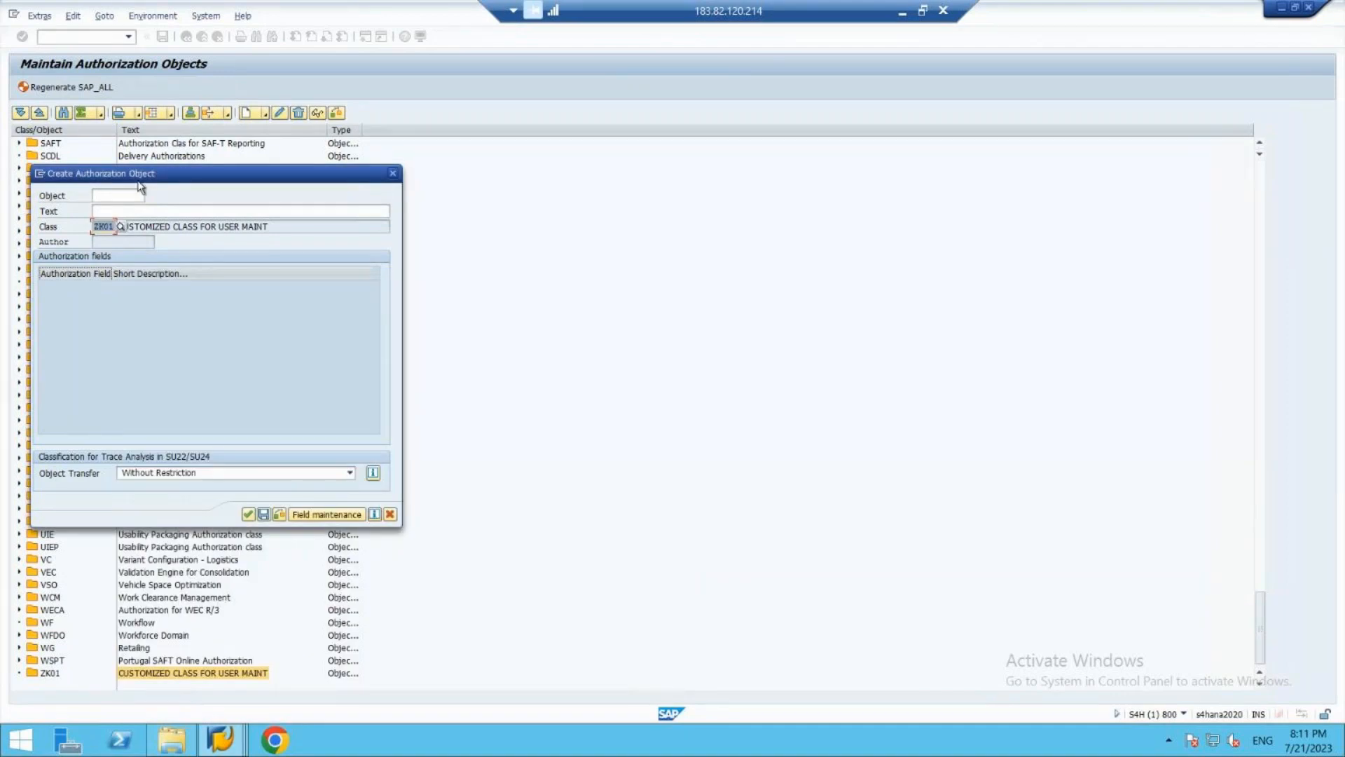
- Try to name the authorization object with the prefix z_, the person's first name and the suffix _obj
click(125, 190)
text(z)
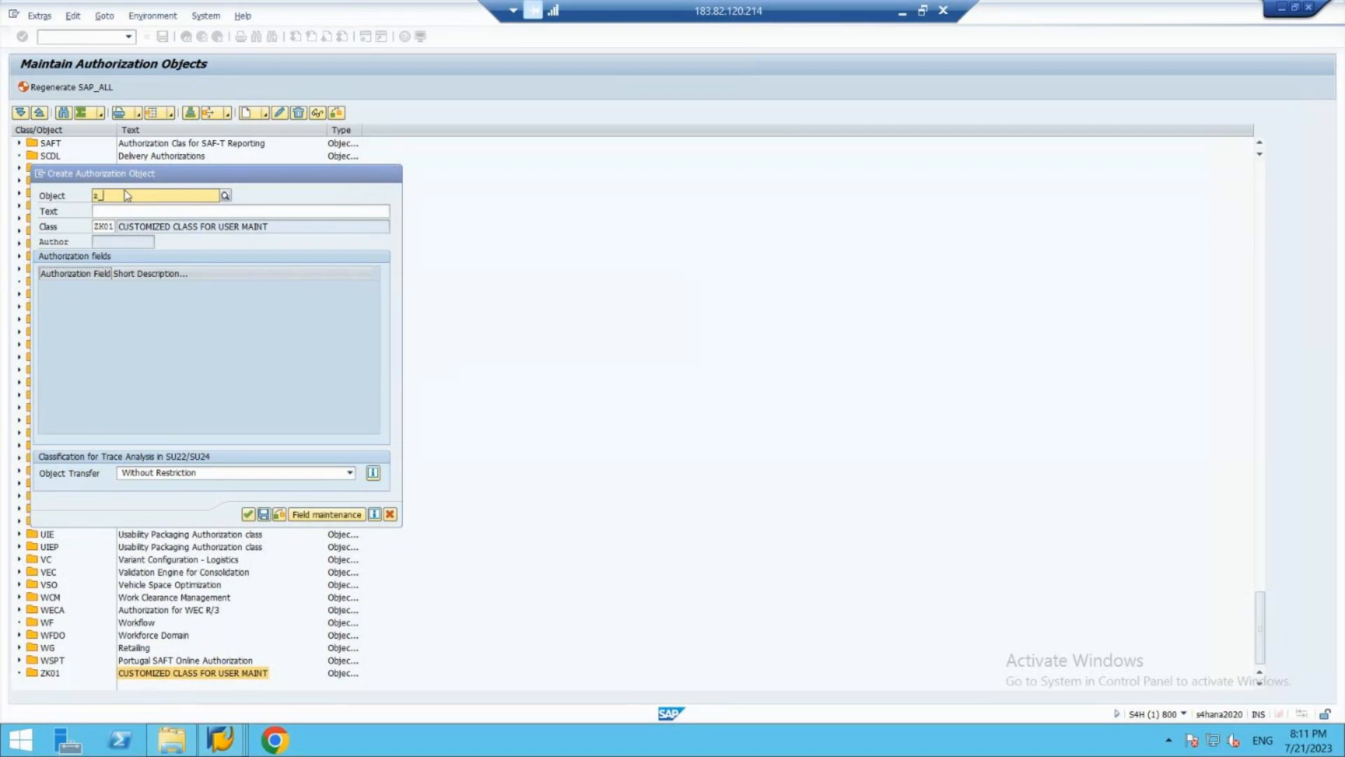
text(_kzishna)
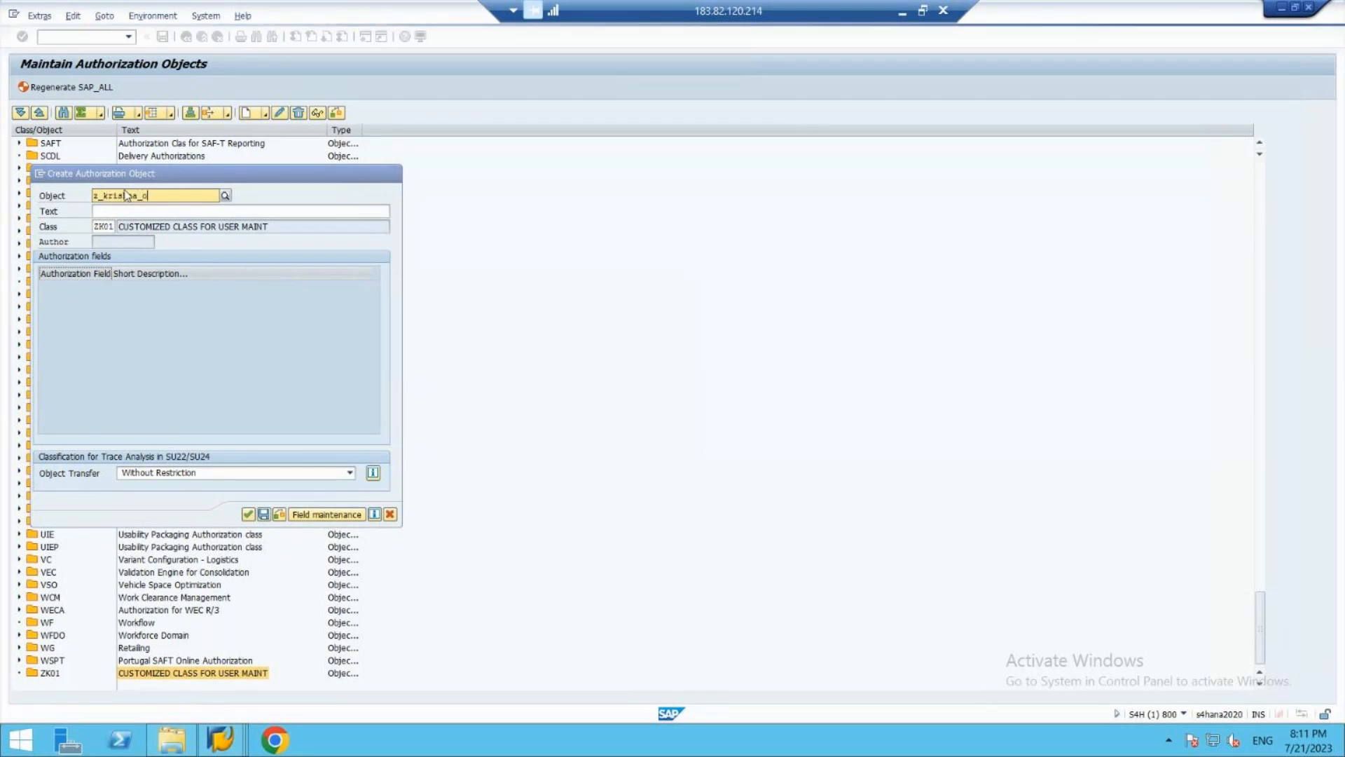
text(_obj)
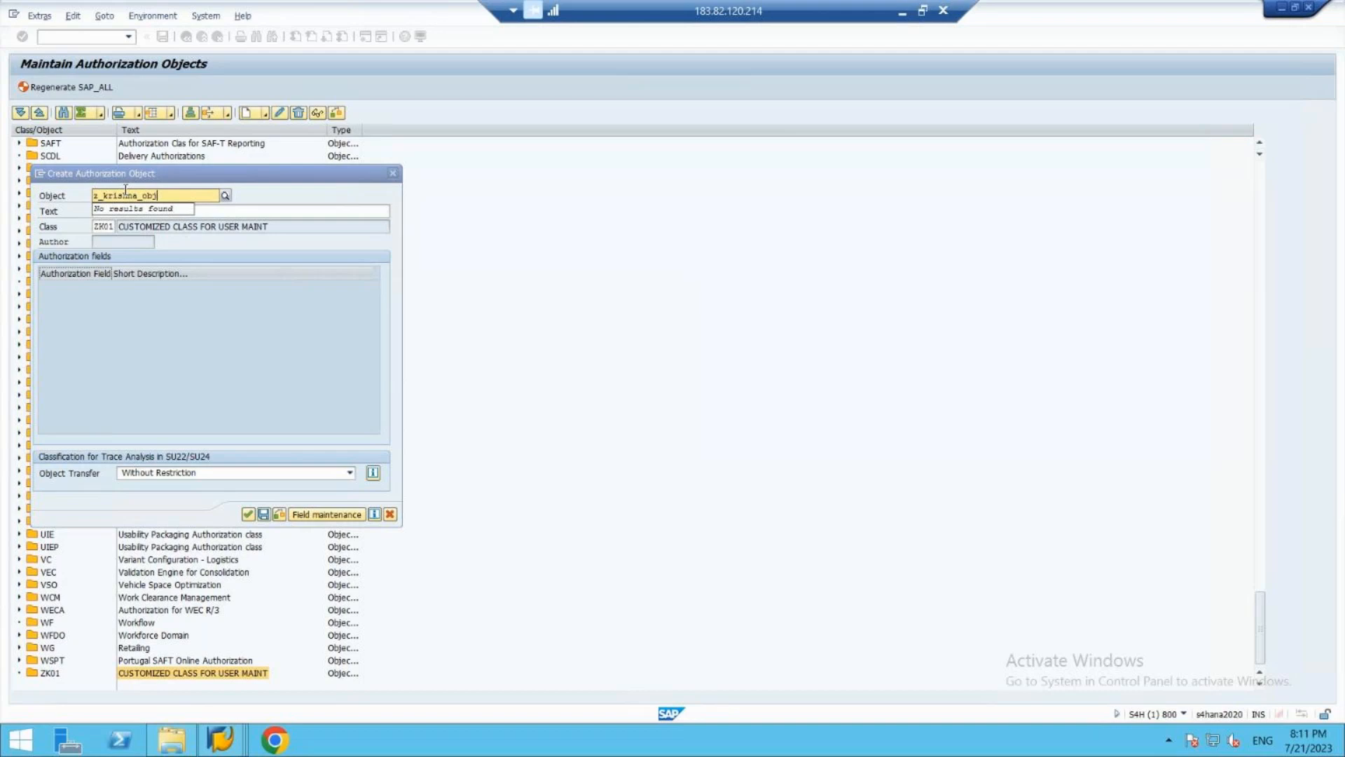
click(279, 211)
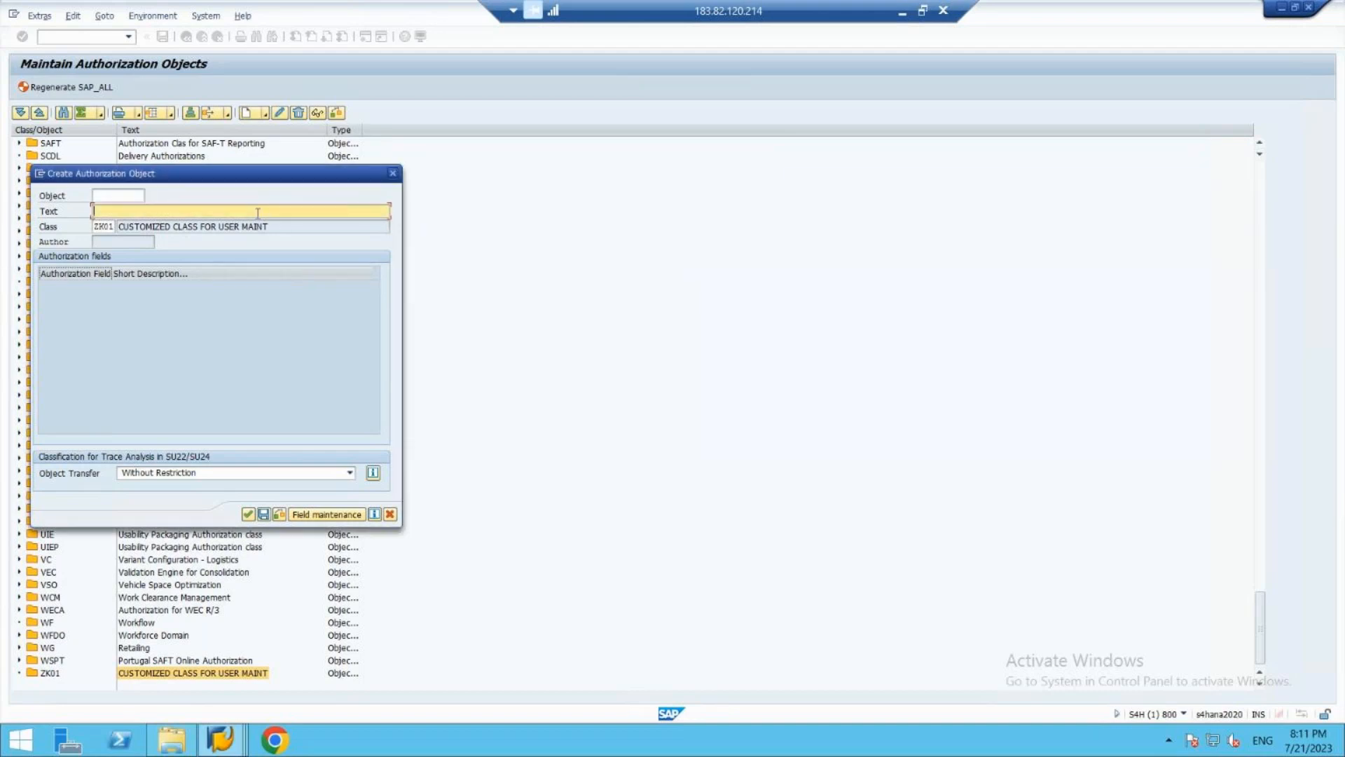
click(115, 194)
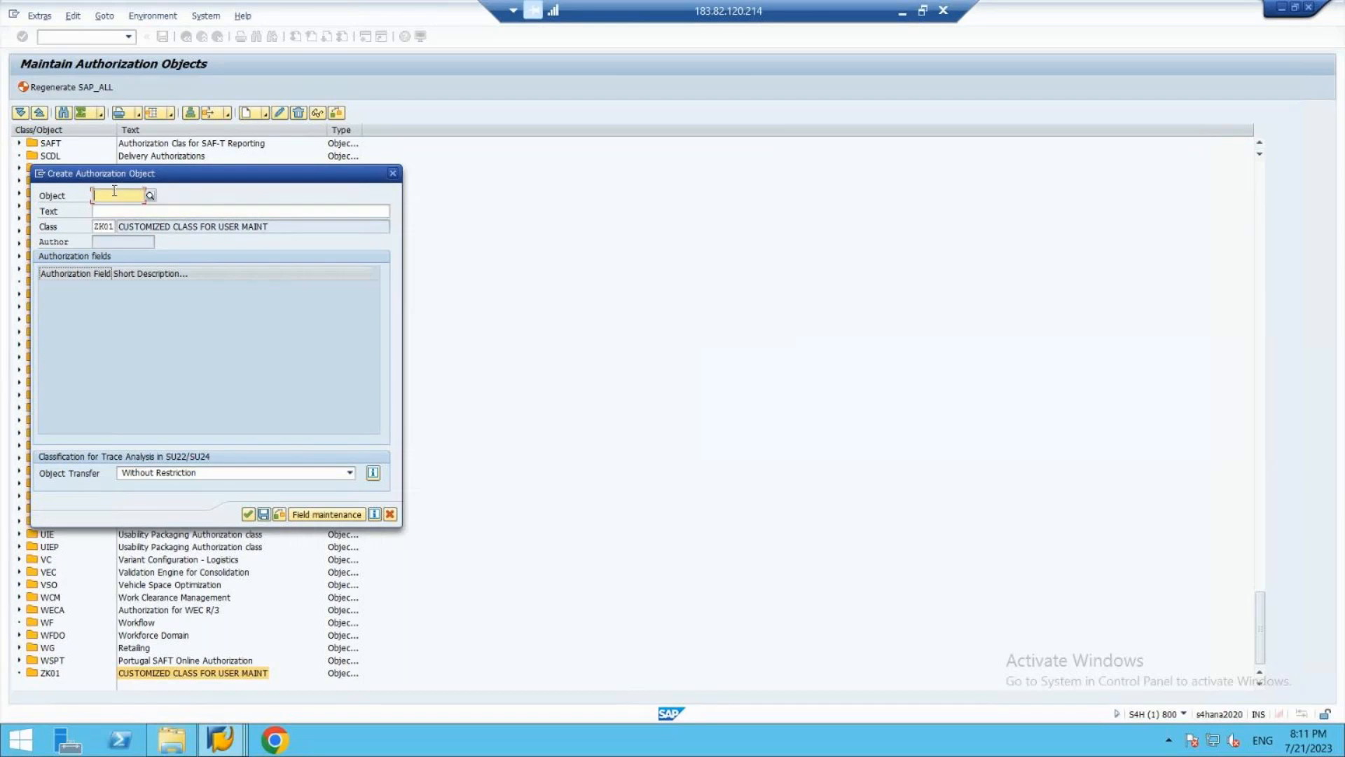
text(z)
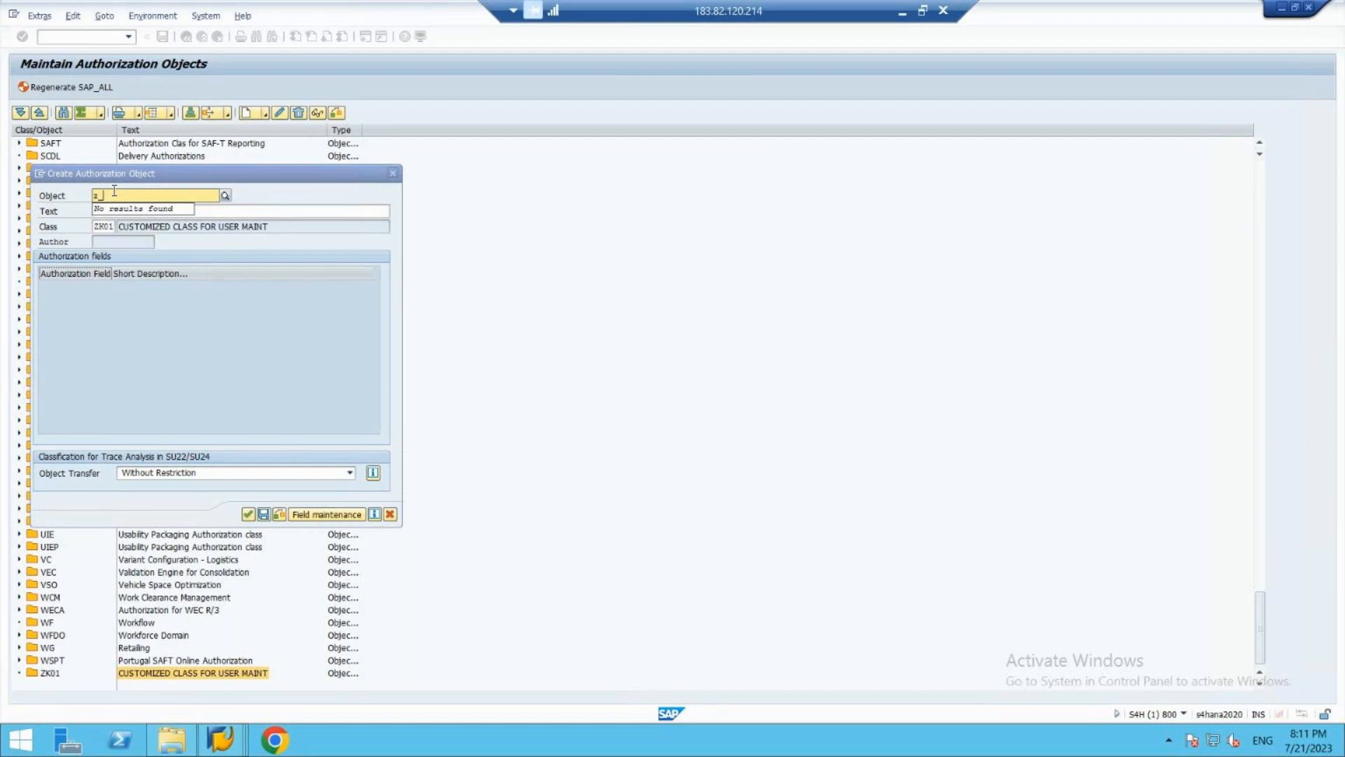
text(_krishna_obj)
click(262, 211)
click(236, 211)
- Name the authorization object with the prefix Z_ followed only by the person's first name
click(103, 194)
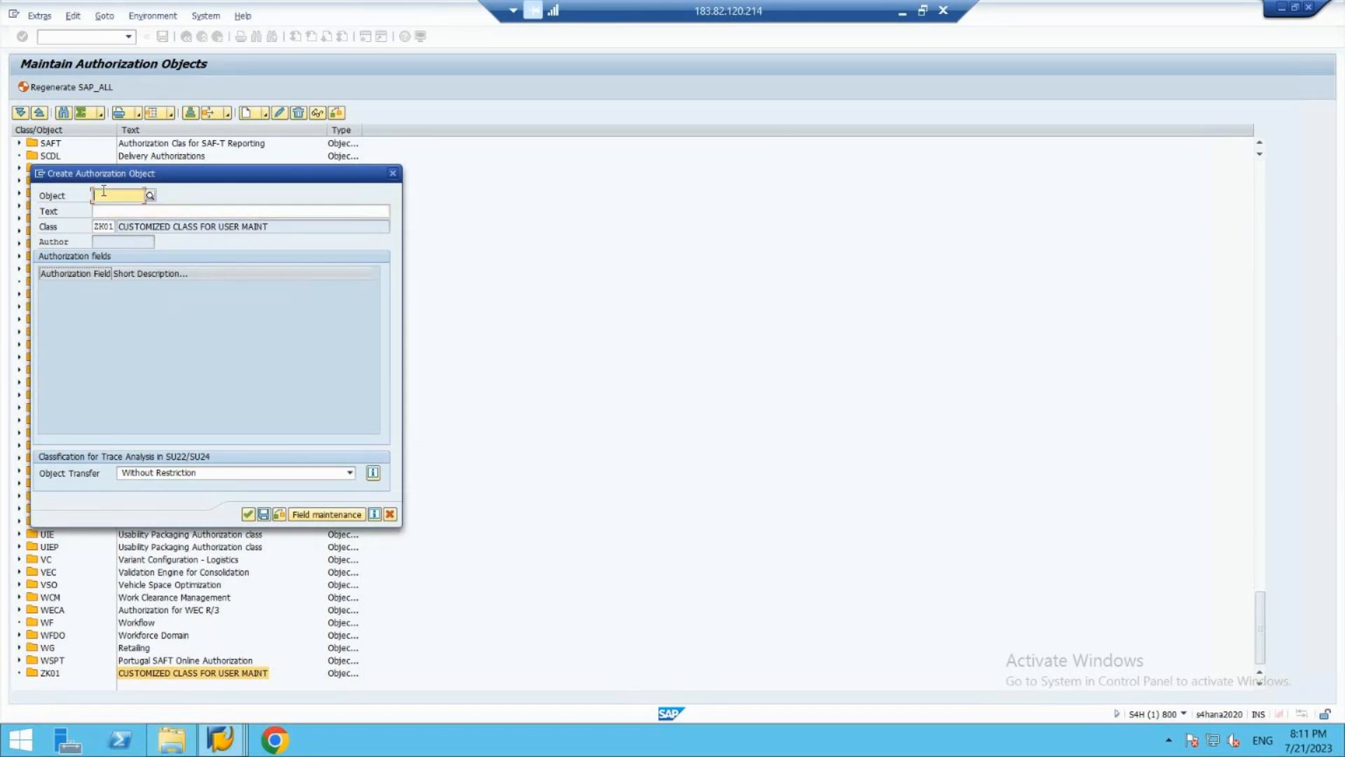
text(z_)
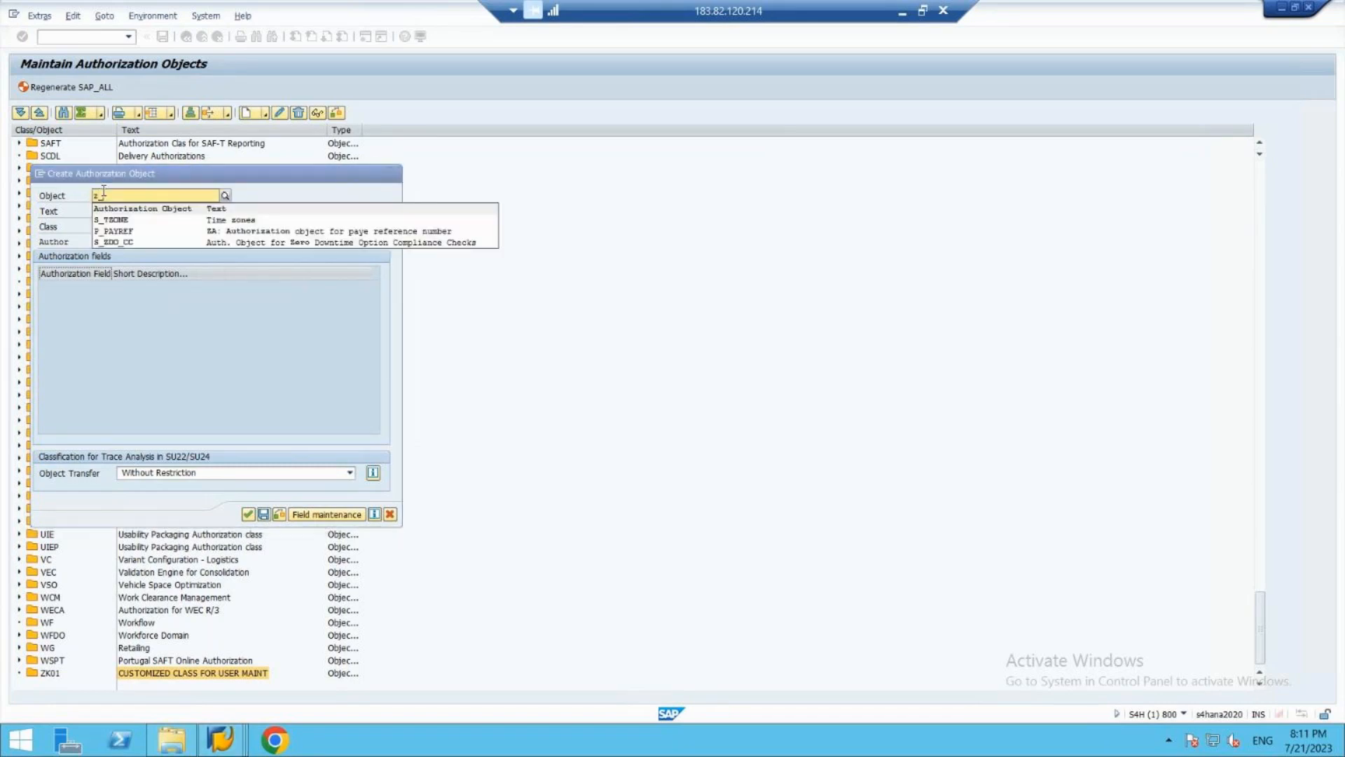
text(krishna)
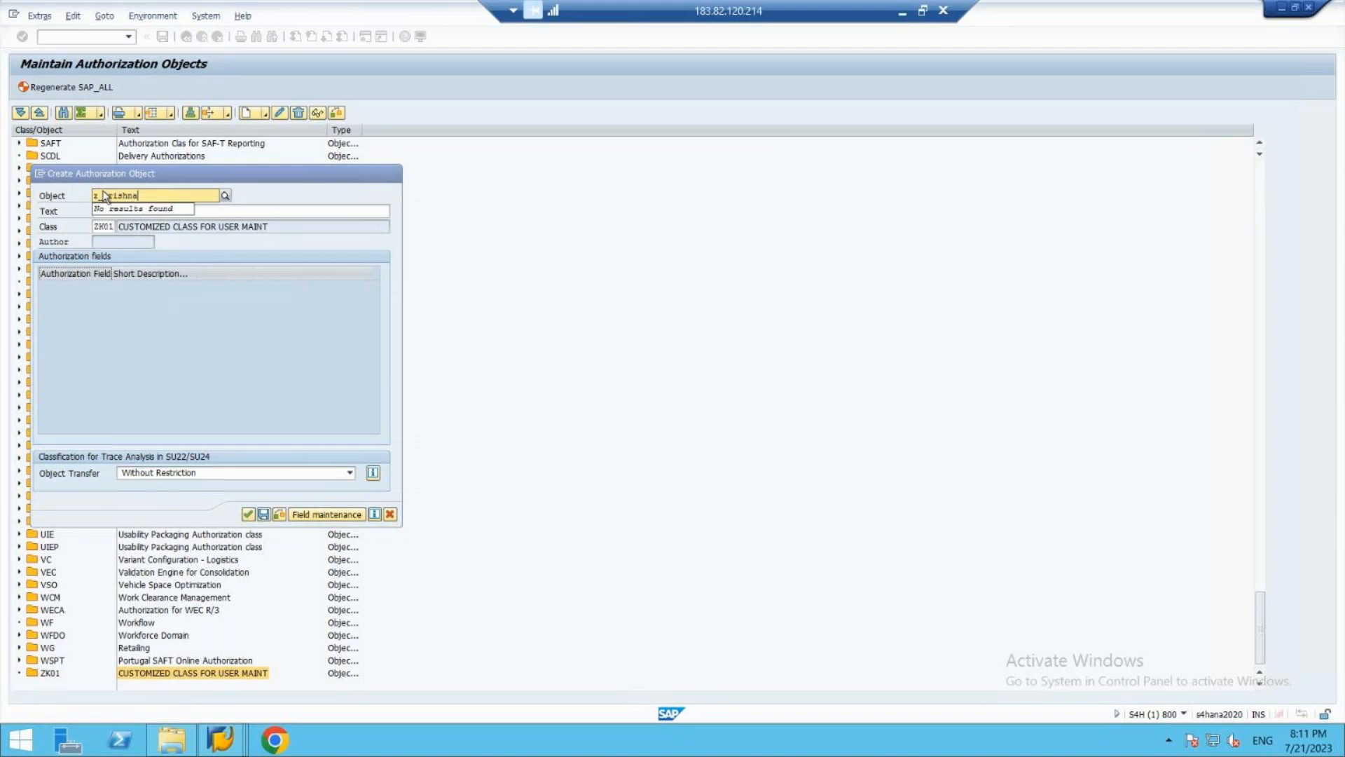
key(Return)
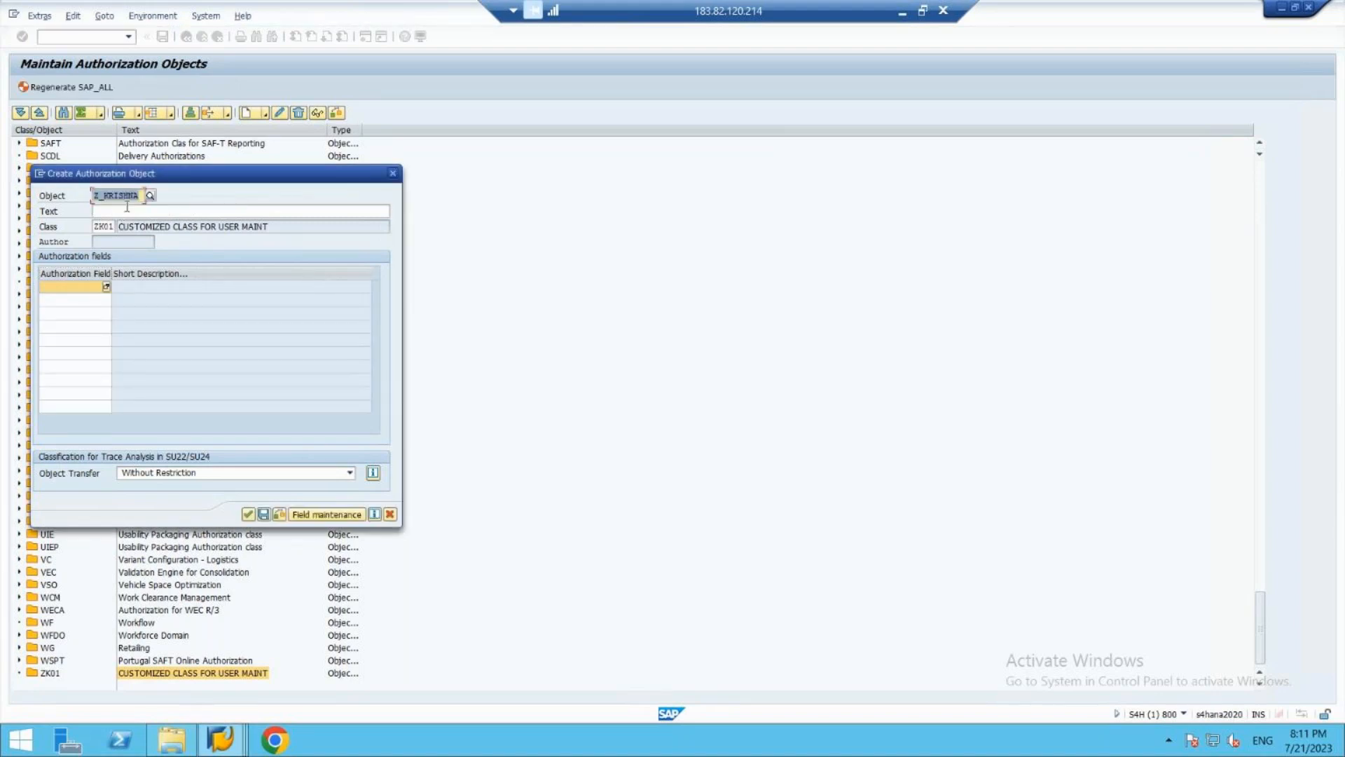
- Describe the authorization object as "customized object for" followed by the person's first name
click(127, 209)
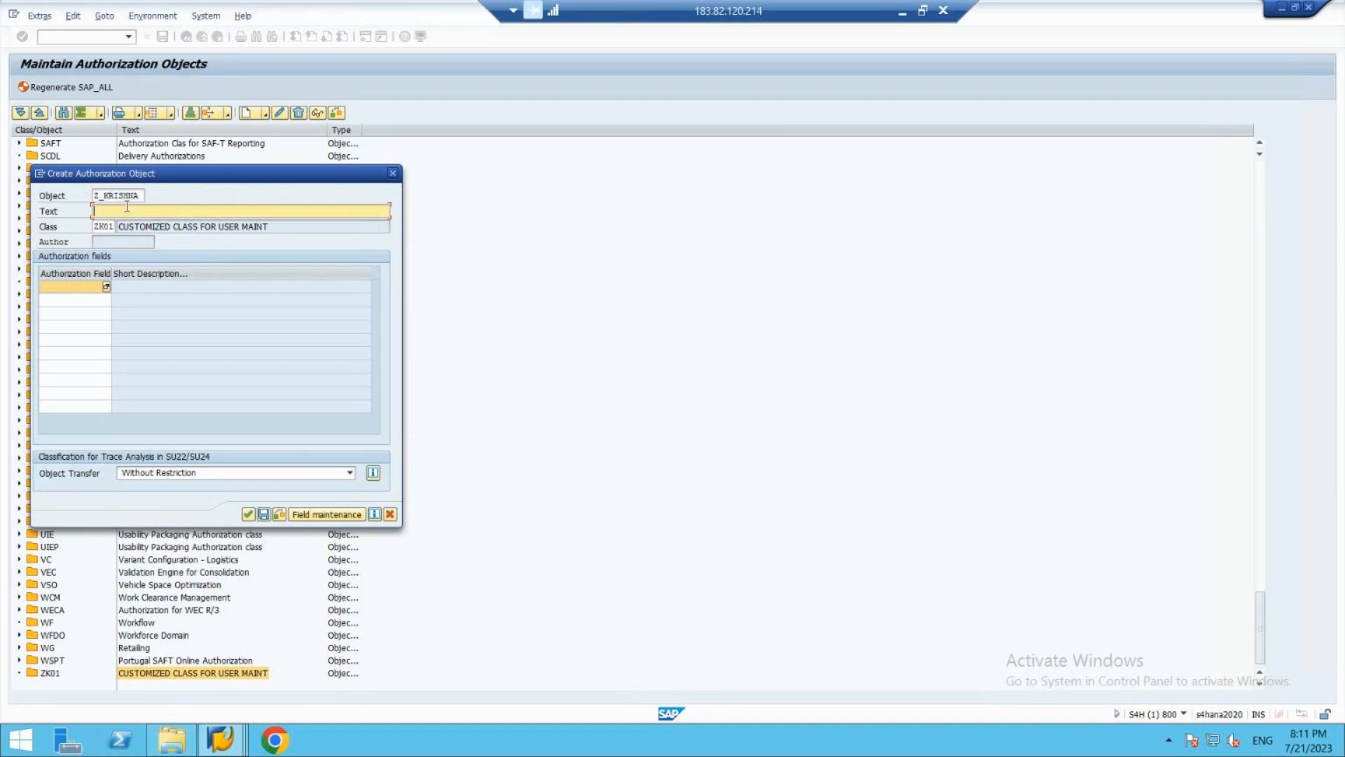
text(customized object for krishna)
- List the available authorization fields for the first field row and browse through their names
click(108, 287)
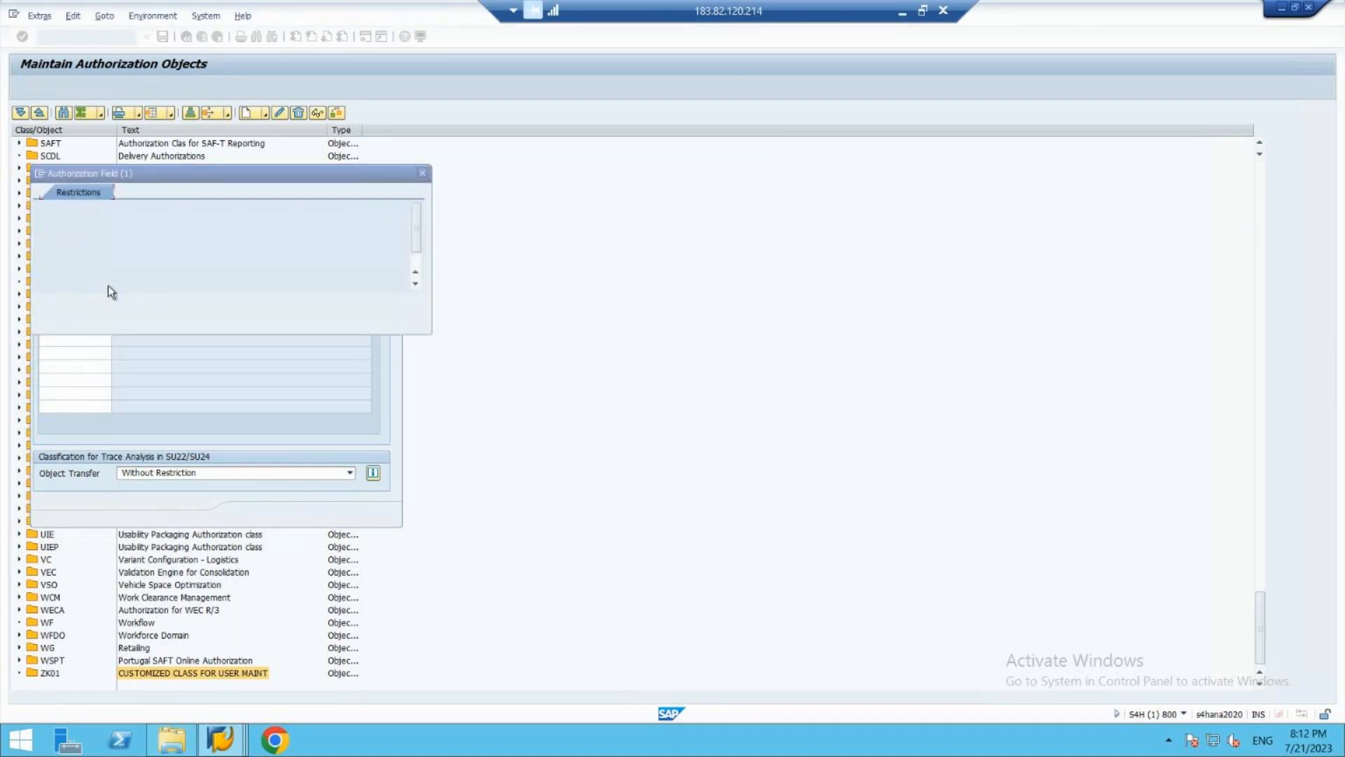
key(Return)
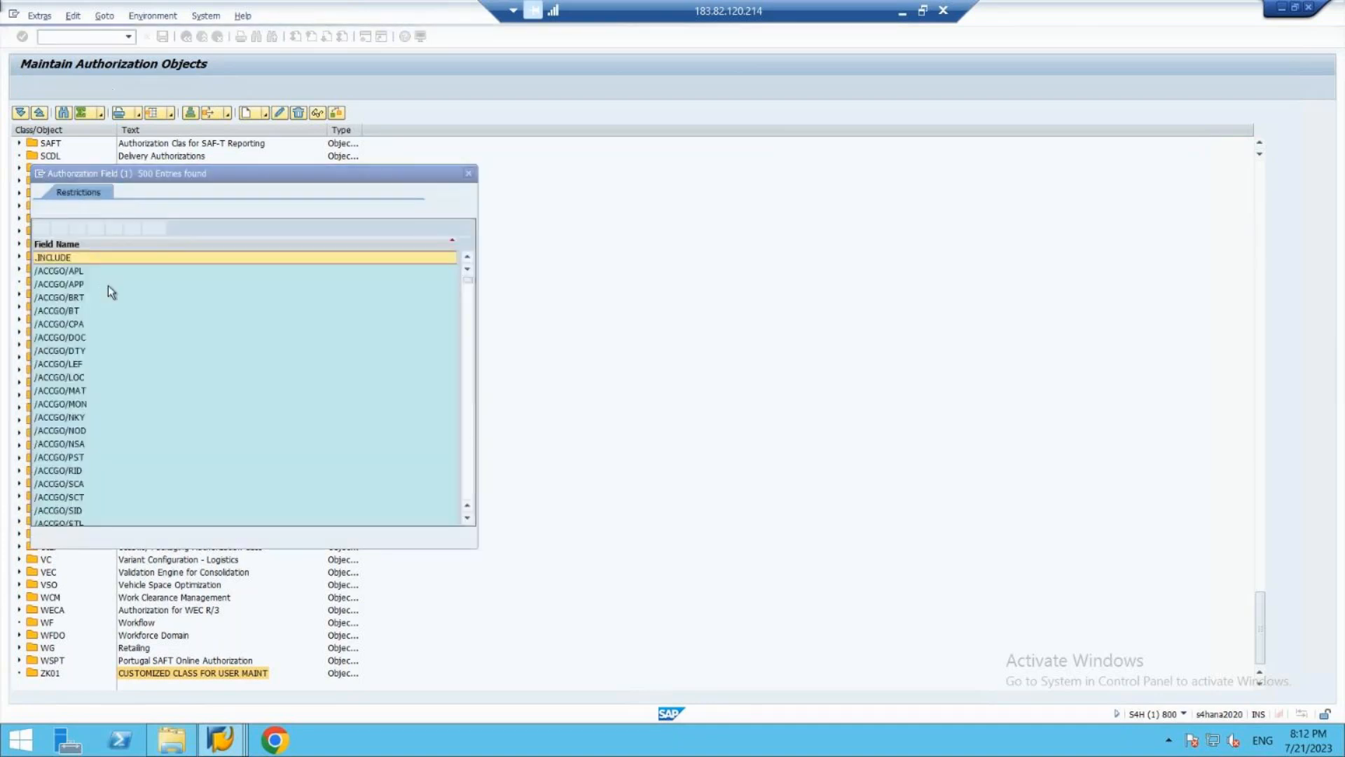
key(Down)
key(Down)
key(Down)
key(Down)
key(Down)
key(Down)
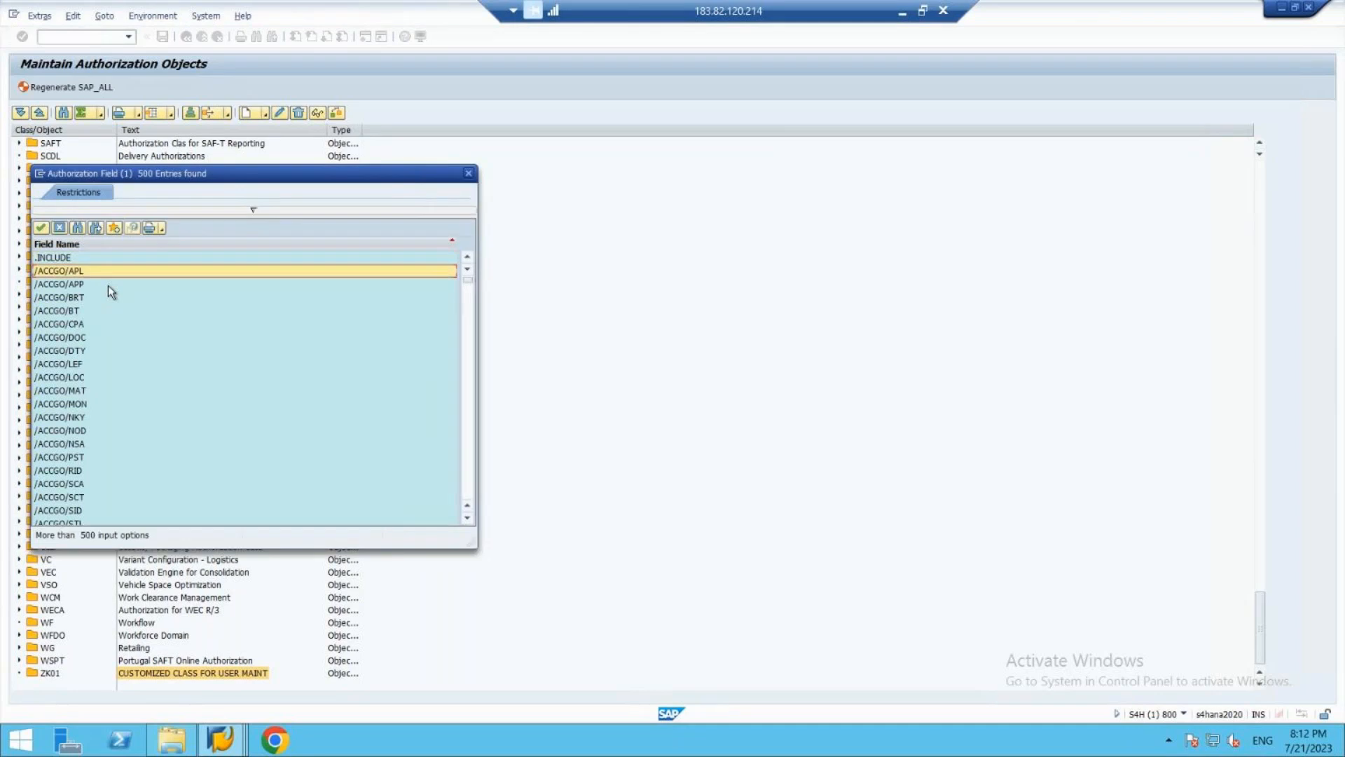
key(Down)
key(Down)
key(Down)
key(Down)
key(Down)
key(Down)
key(Down)
key(Down)
key(Down)
key(Down)
key(Down)
key(Down)
key(Down)
key(Down)
key(Down)
key(Down)
key(Down)
key(Down)
key(Down)
key(Down)
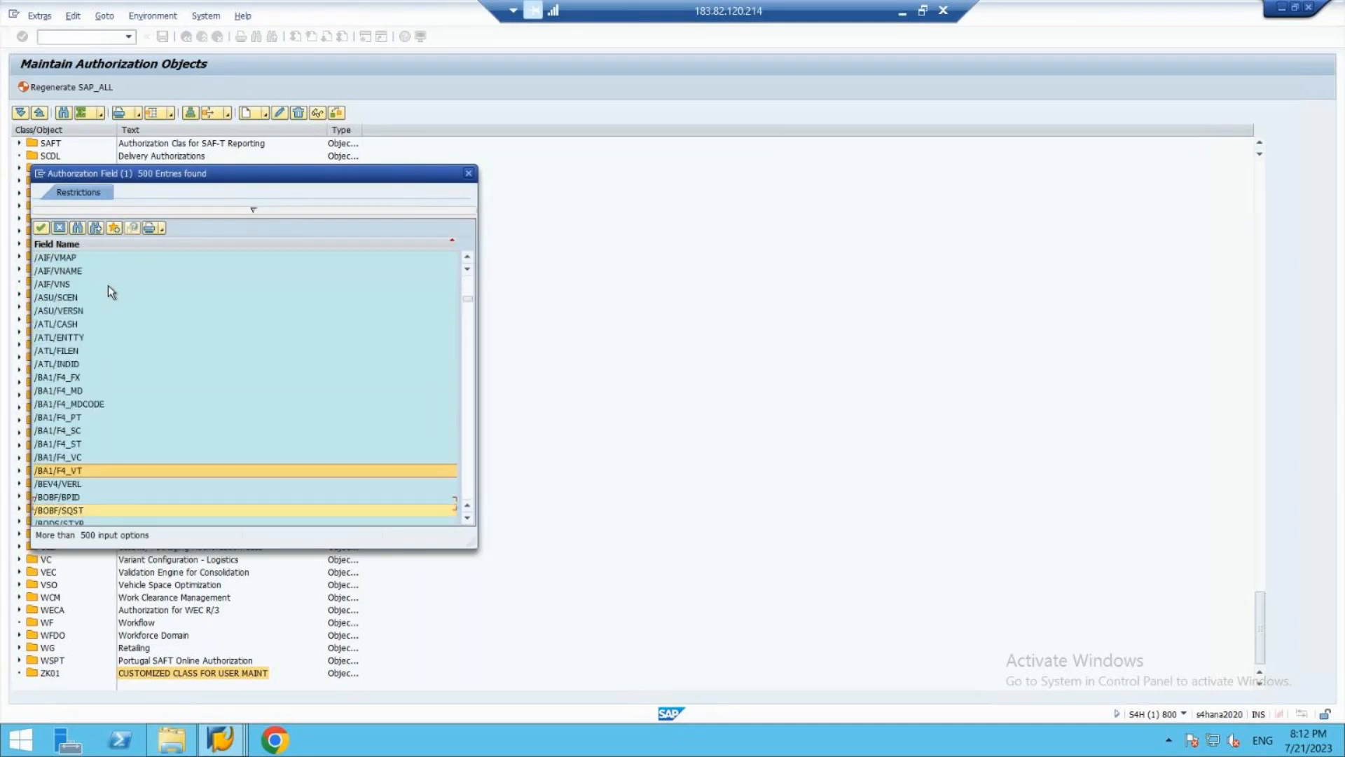
key(Down)
key(Down)
key(Down)
key(Down)
key(Down)
key(Down)
key(Down)
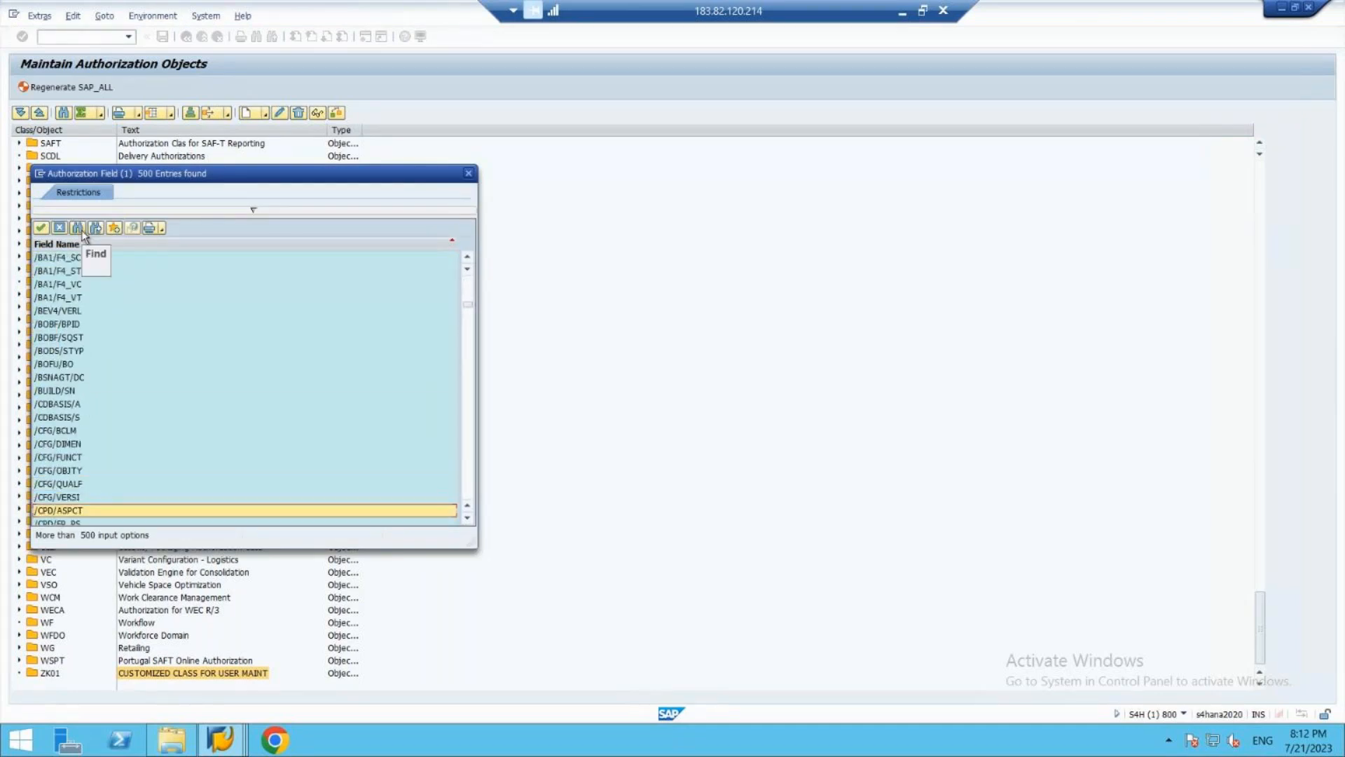
- Search the list of authorization fields for "activity" and for "act*"
click(81, 229)
text(activity)
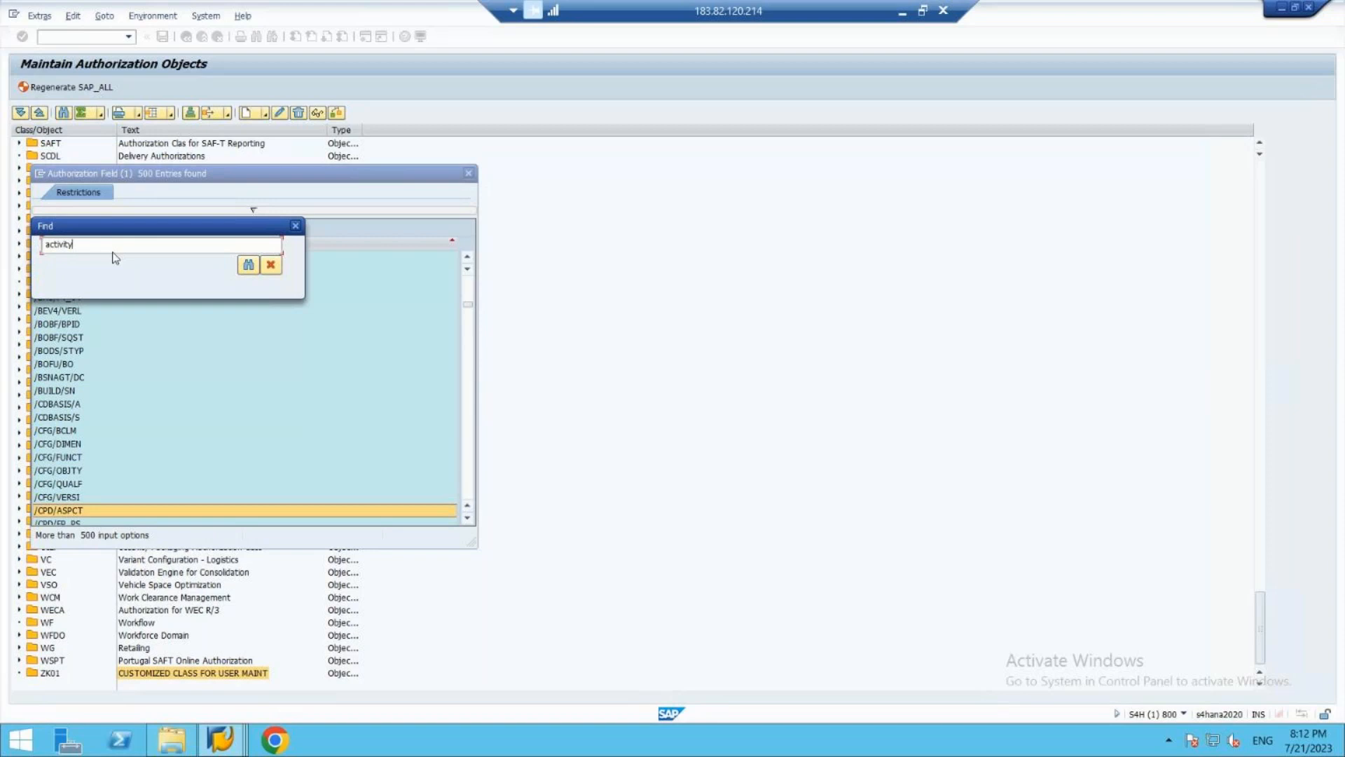
key(Return)
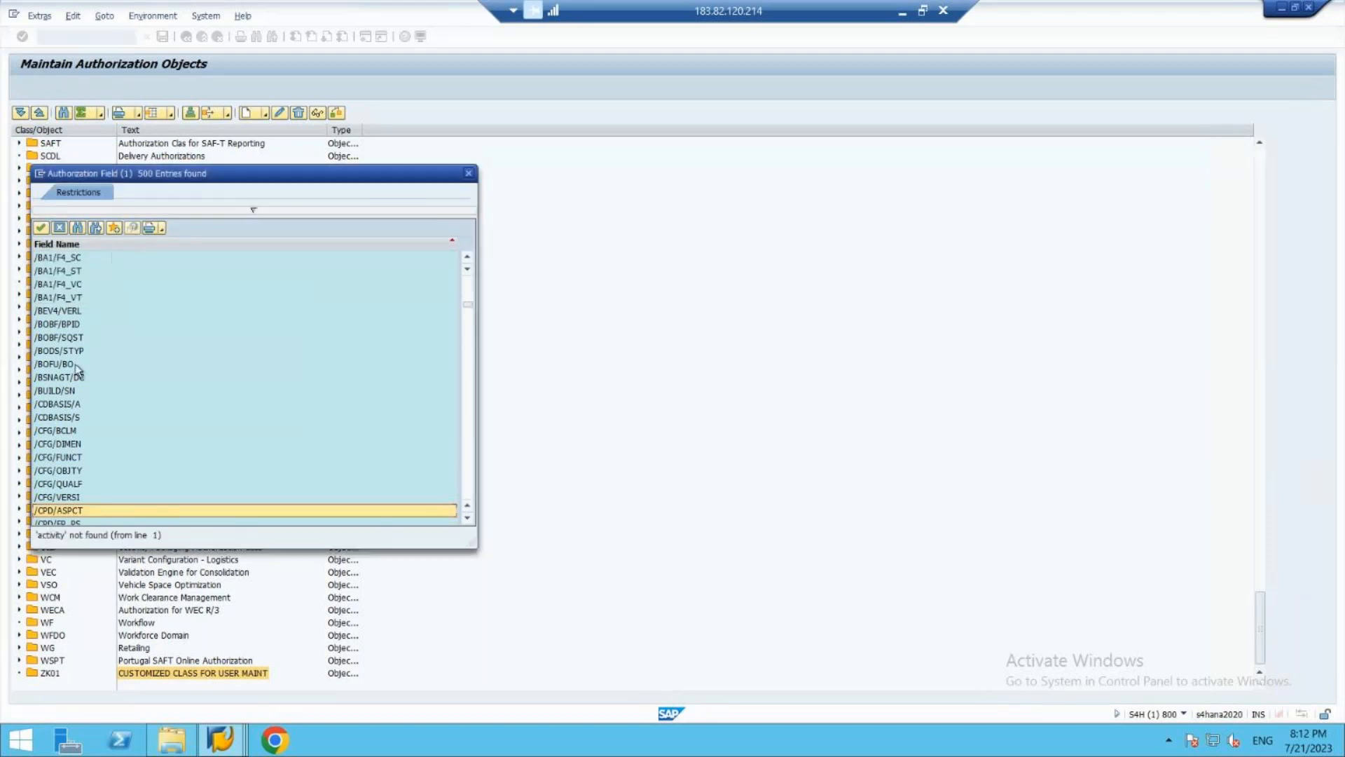
click(466, 471)
click(467, 474)
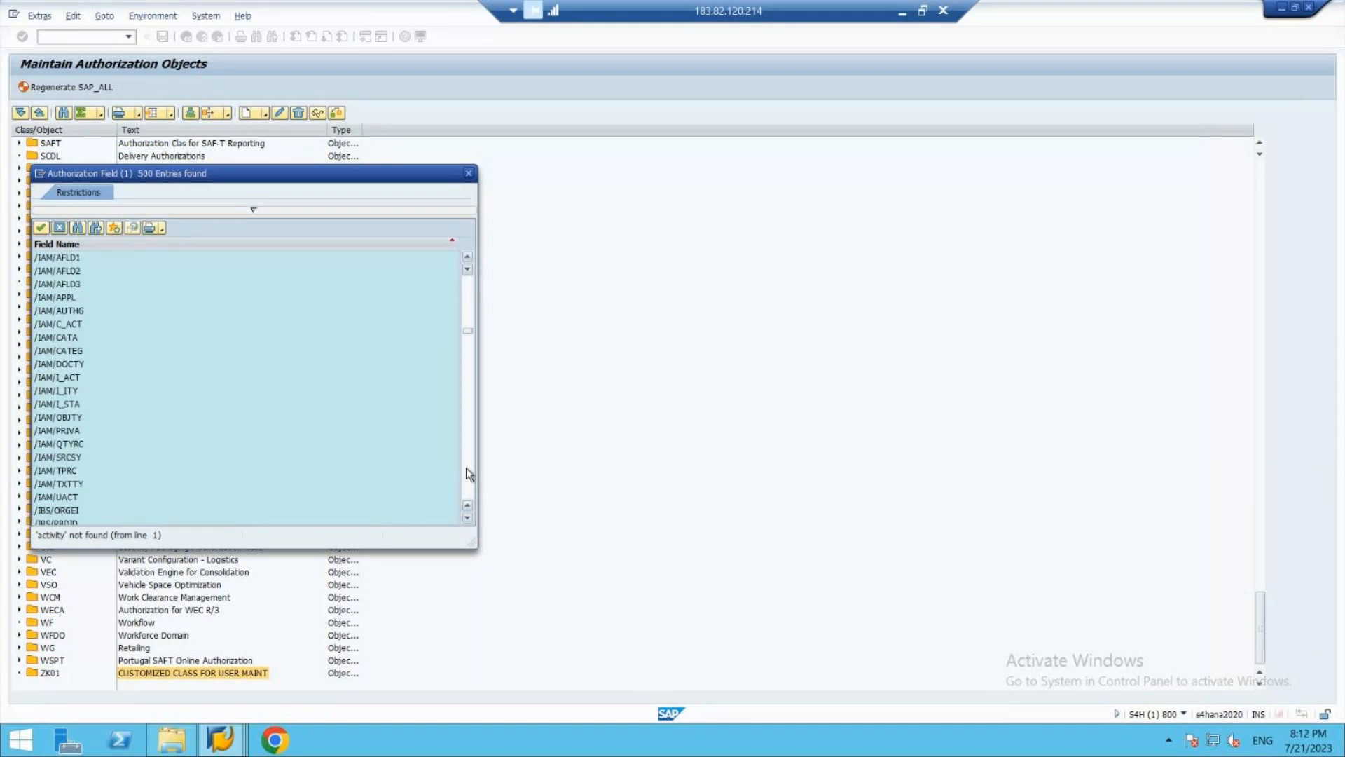
click(102, 235)
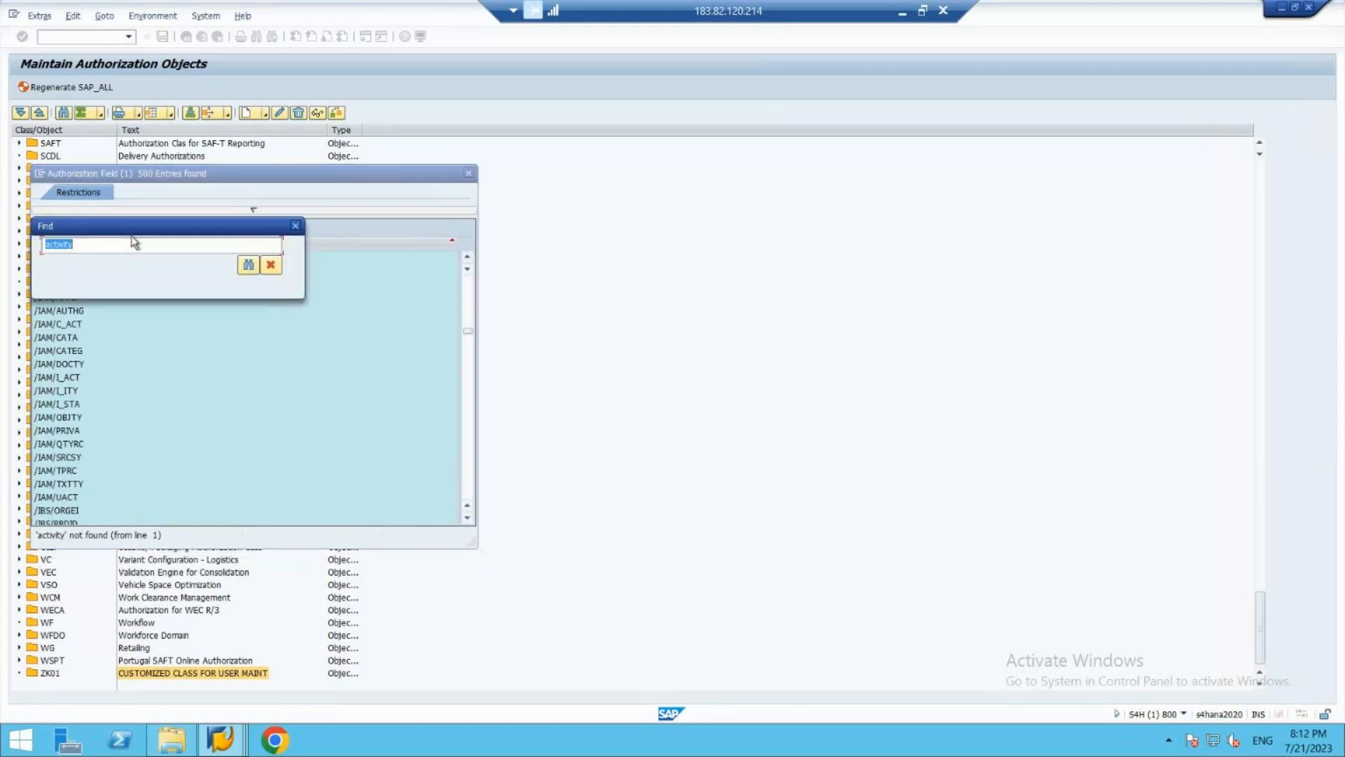
text(act*)
click(249, 266)
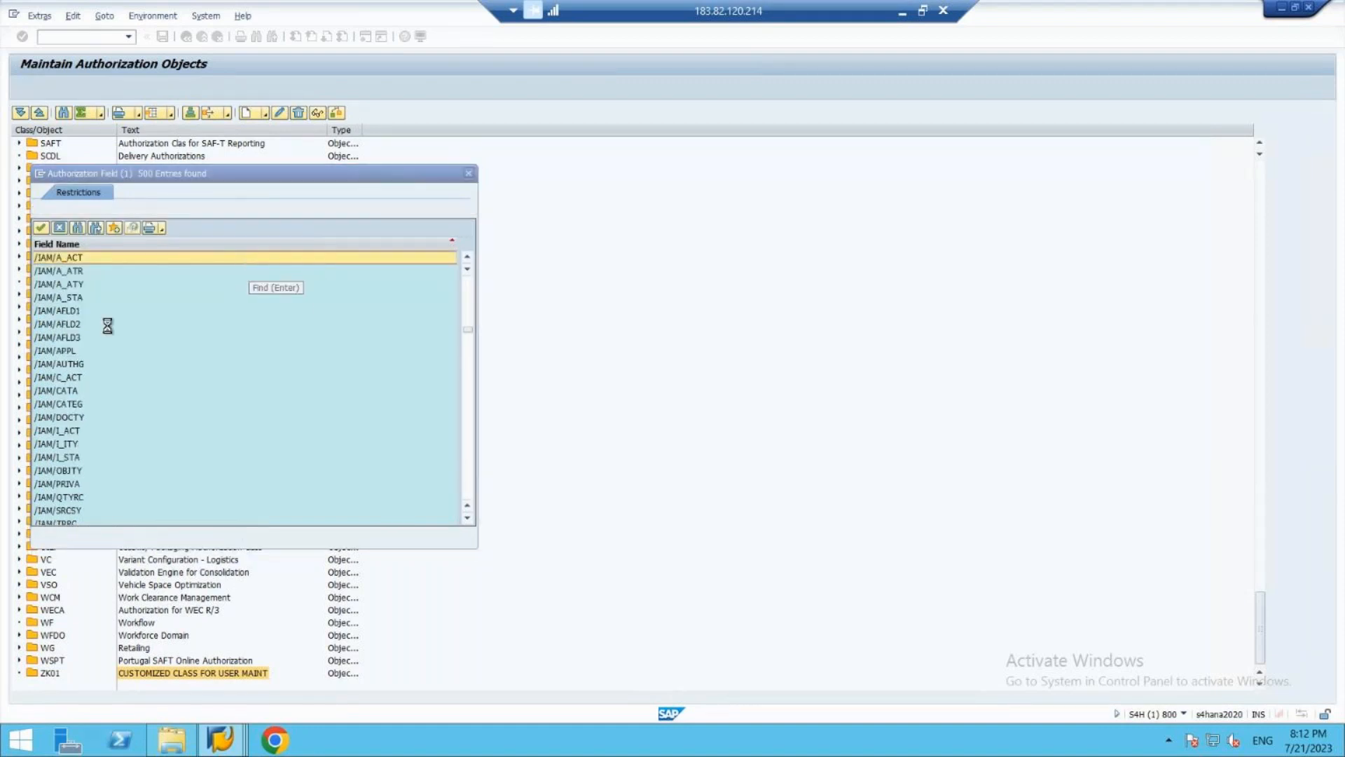
- Assign the field /SCMTMS/RP as the first authorization field of the object
click(471, 477)
click(471, 477)
click(471, 477)
click(471, 477)
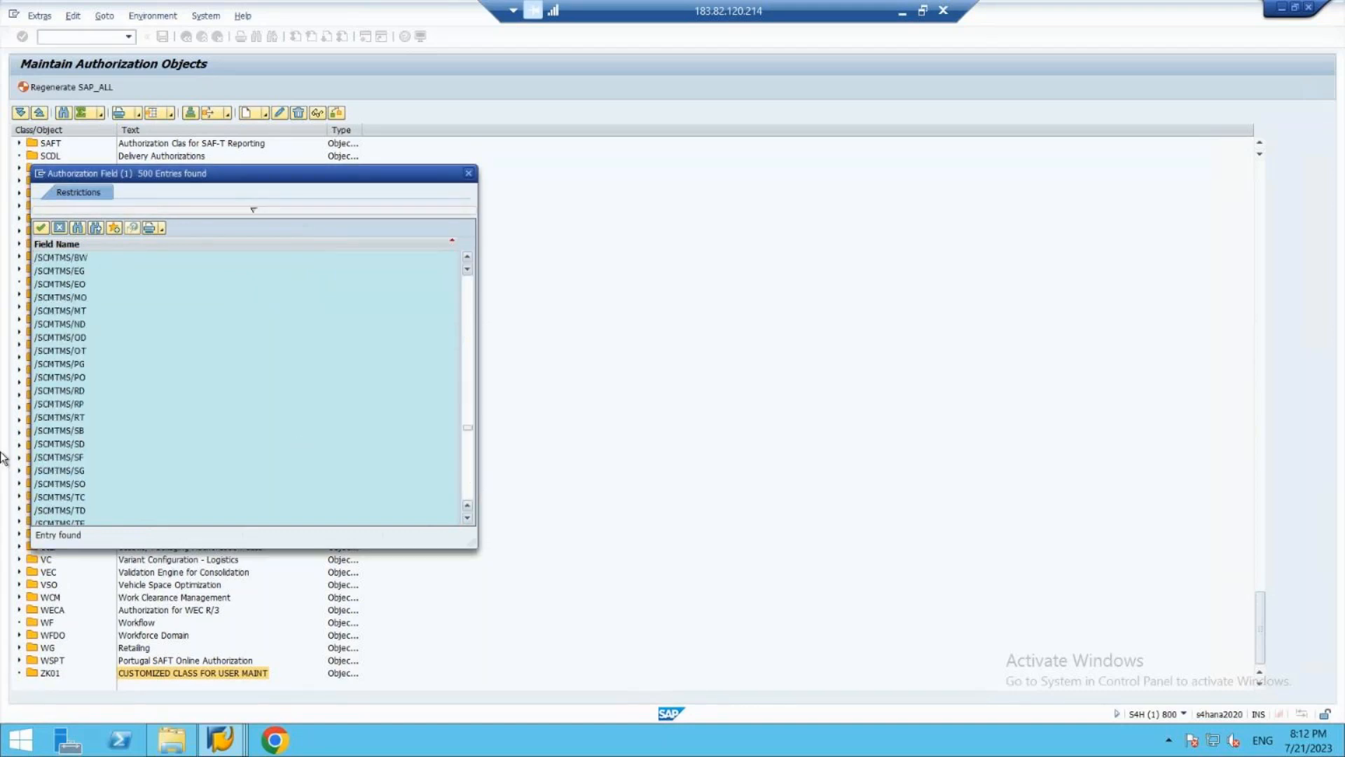
click(69, 403)
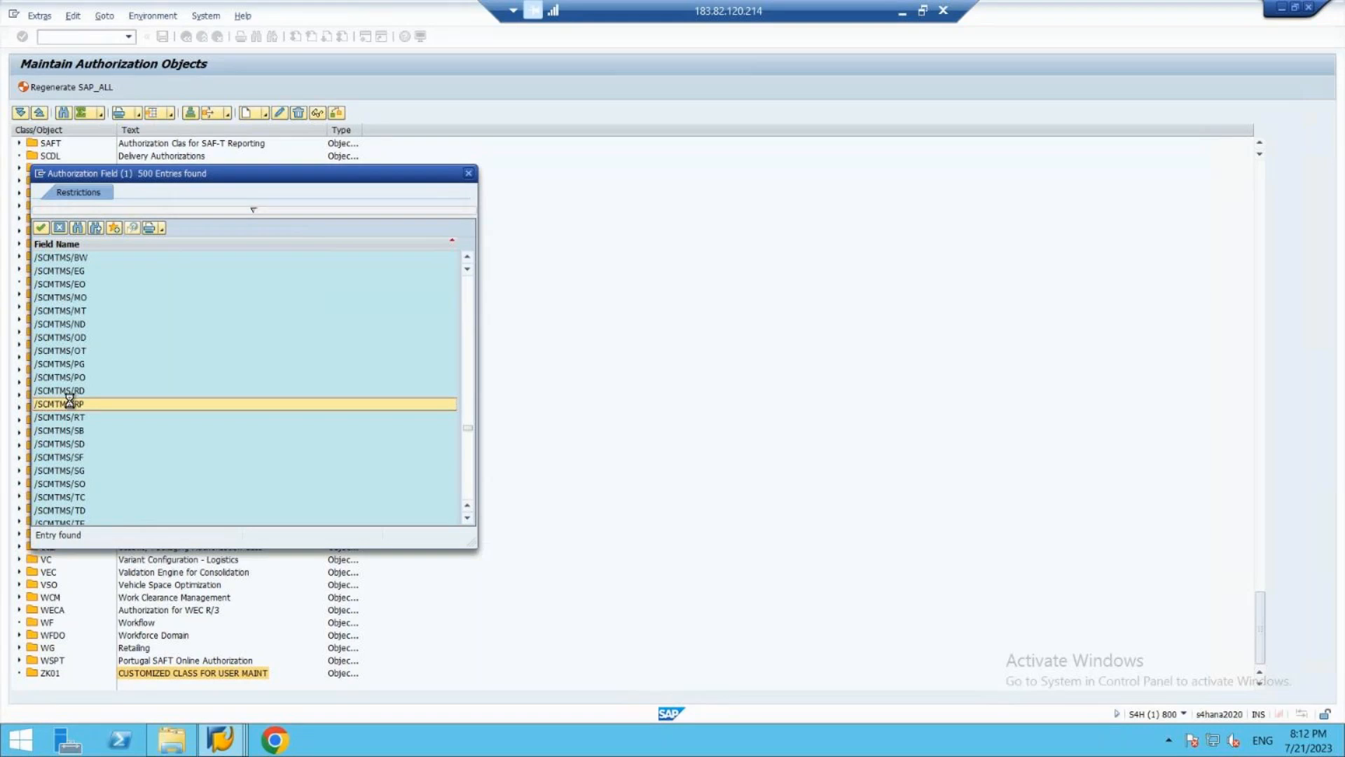
double_click(70, 404)
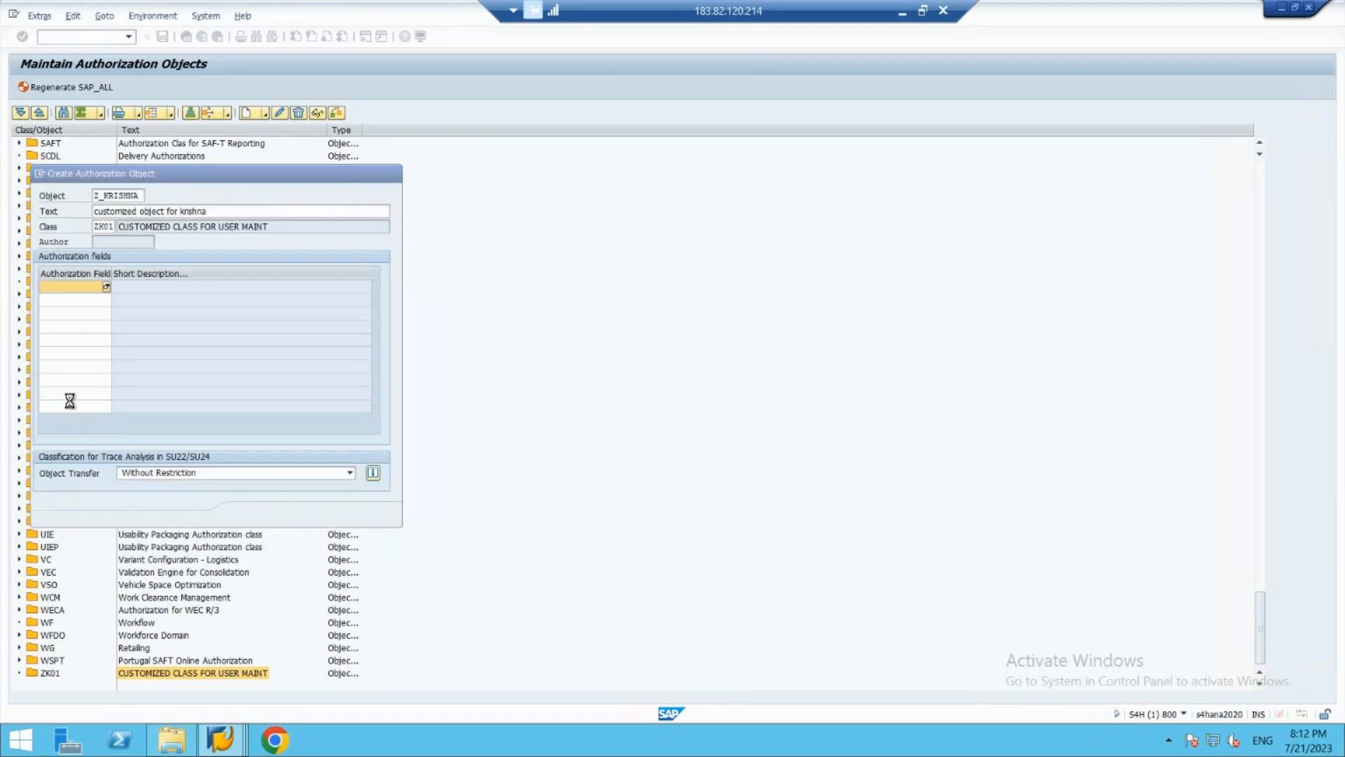
- View the initial screen of authorization field maintenance and return to the new authorization object
click(92, 300)
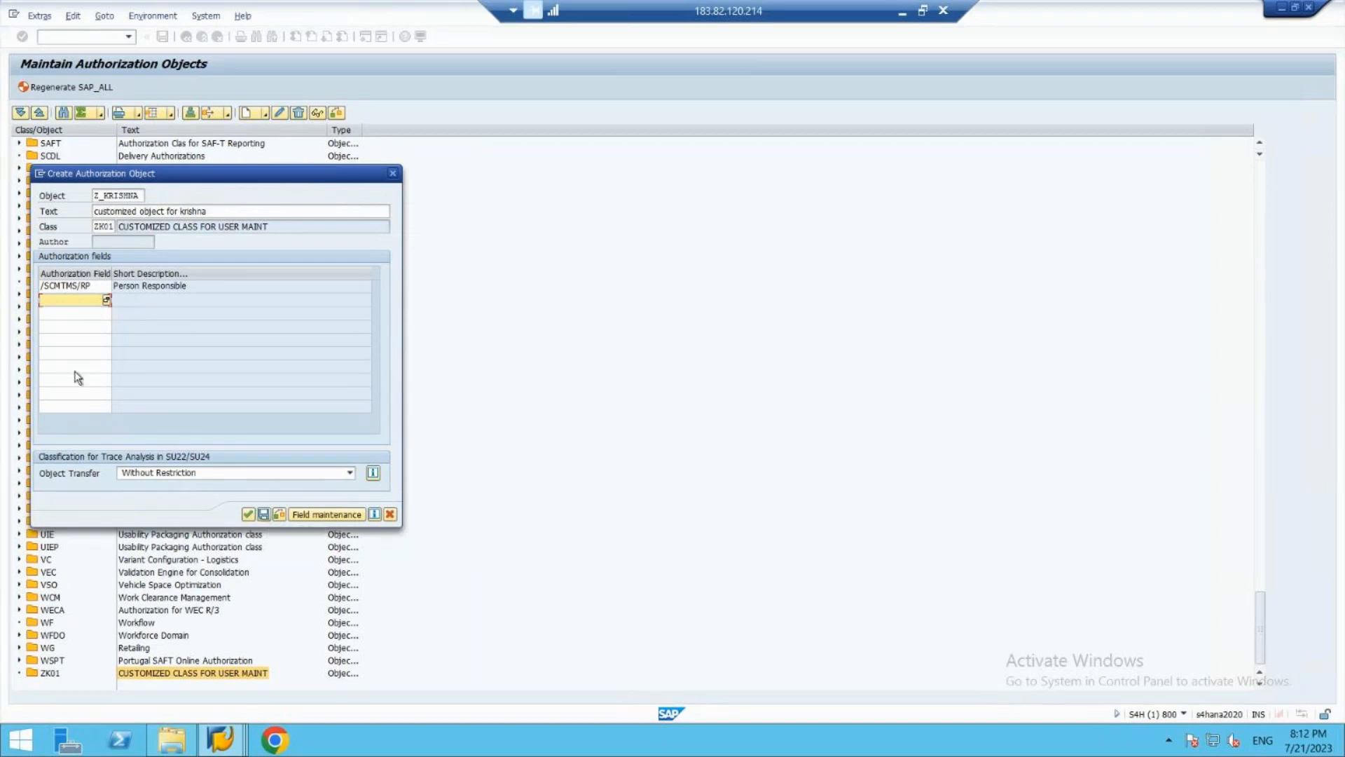
click(328, 519)
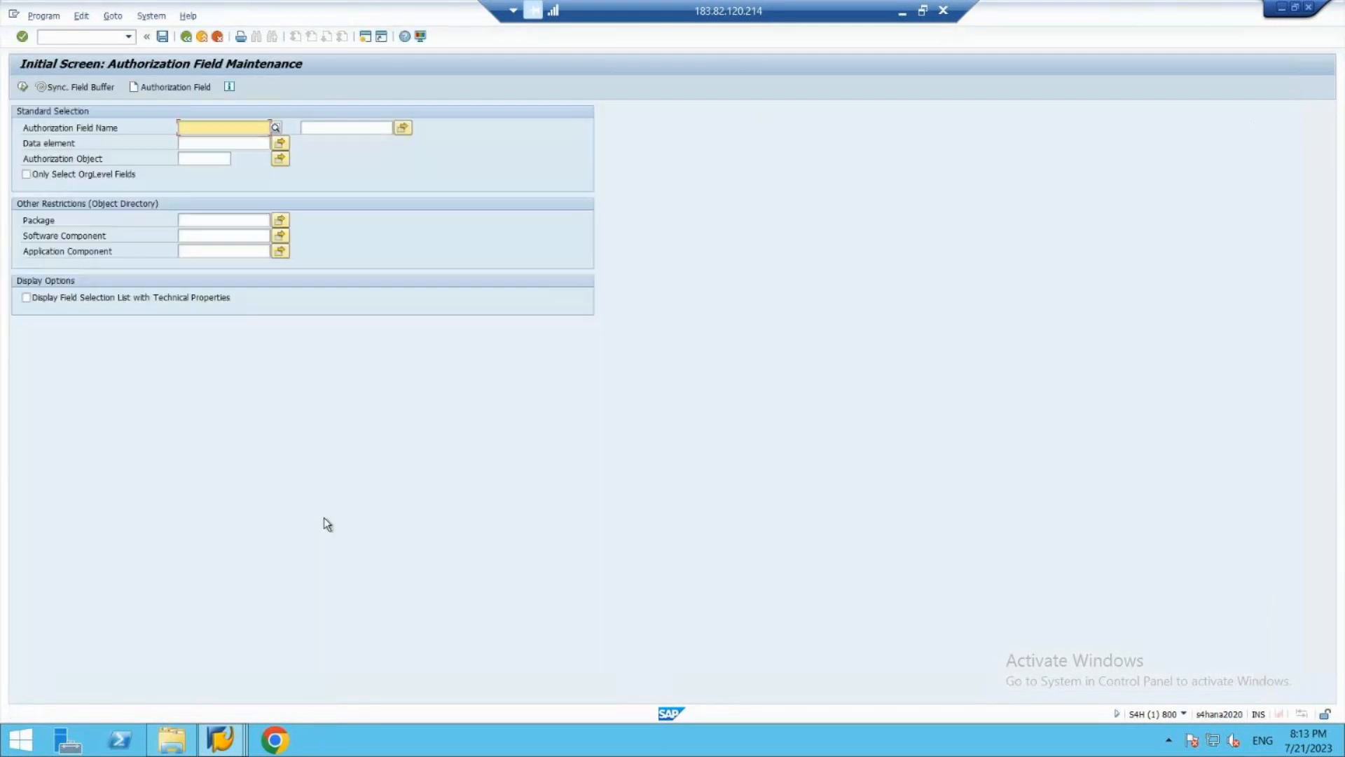
click(187, 37)
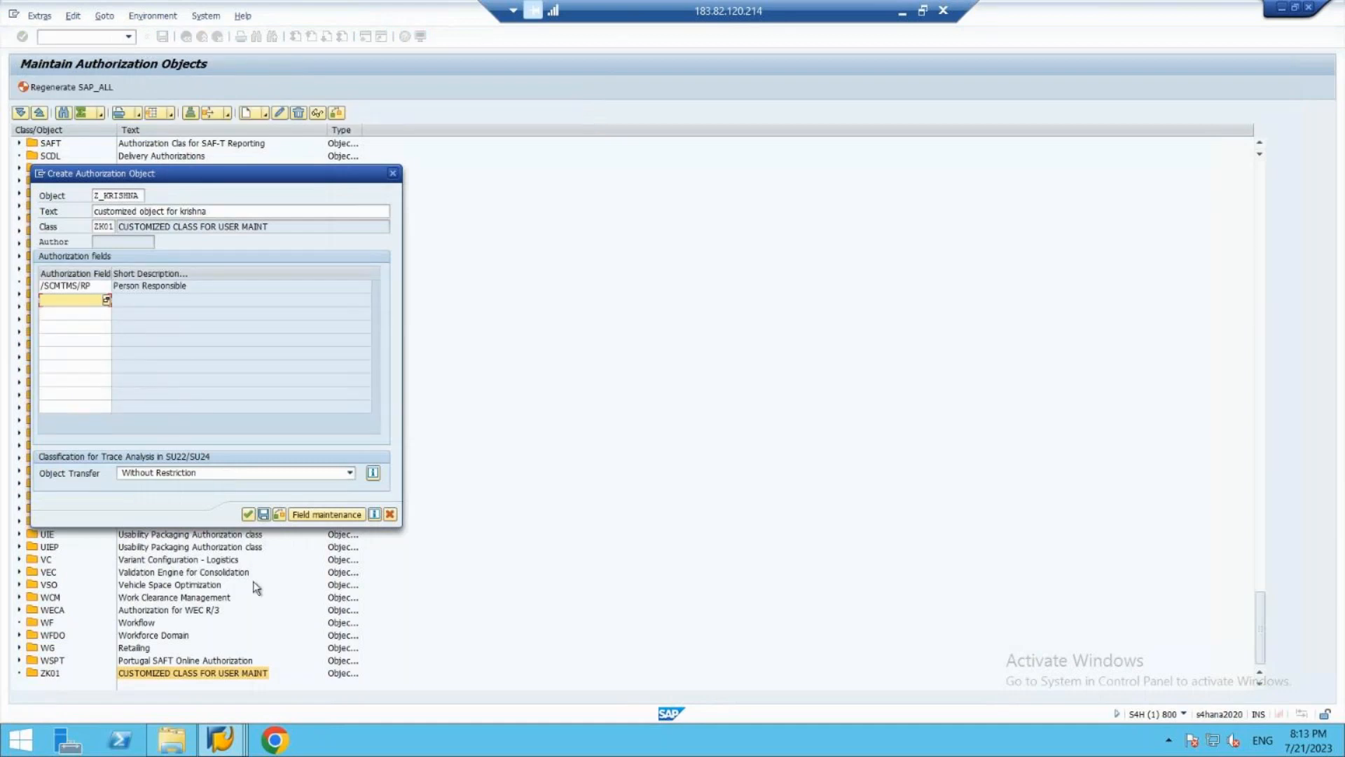
- Save the new authorization object and store it as a local object
click(262, 514)
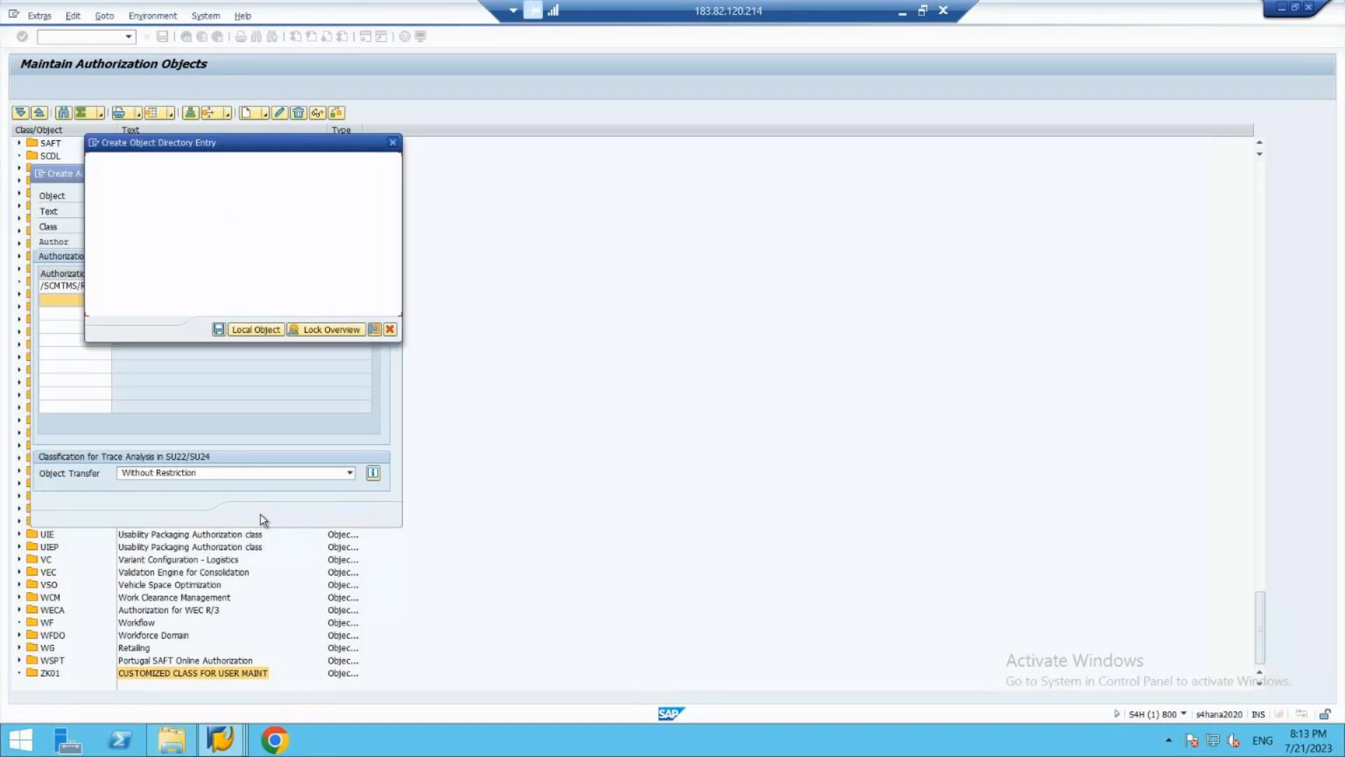
click(255, 328)
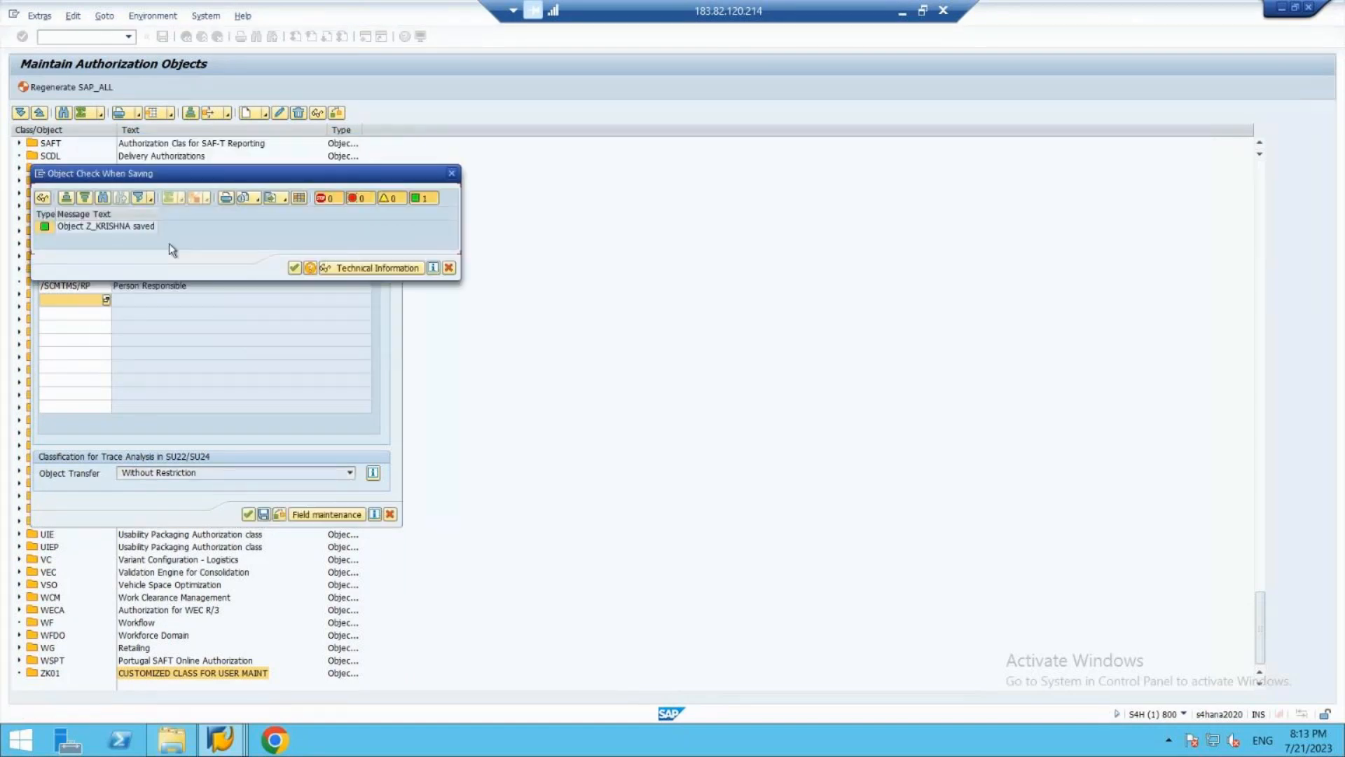
- Acknowledge the save check of the new authorization object, save the object once more and close the check log
click(304, 267)
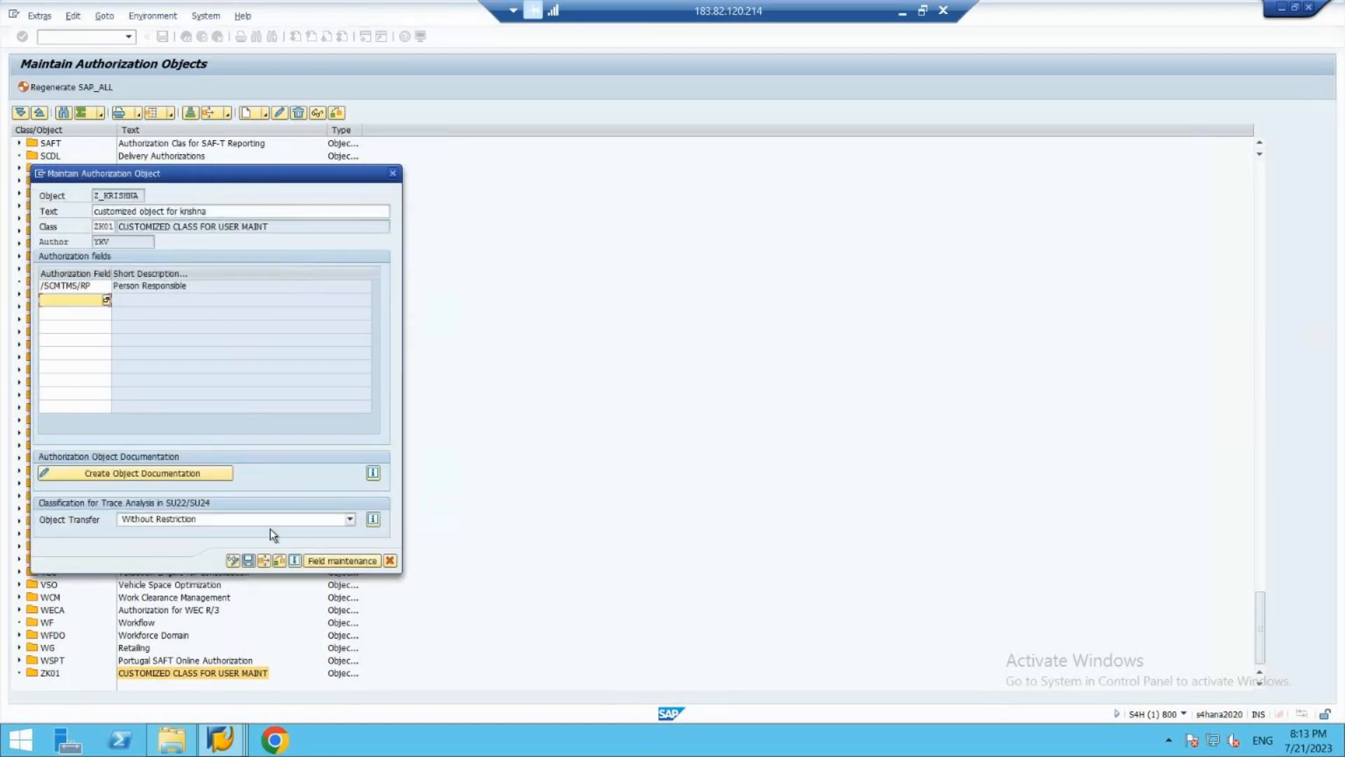
click(248, 561)
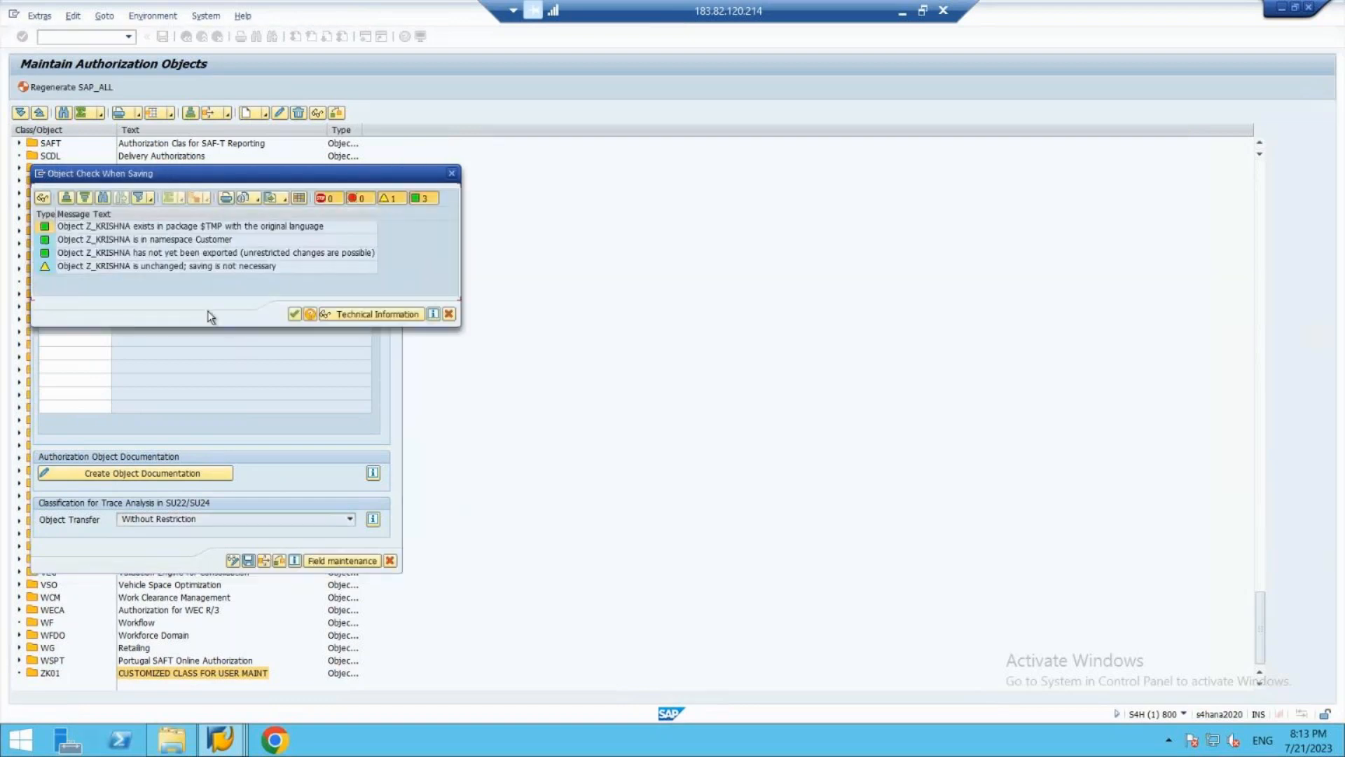
click(295, 315)
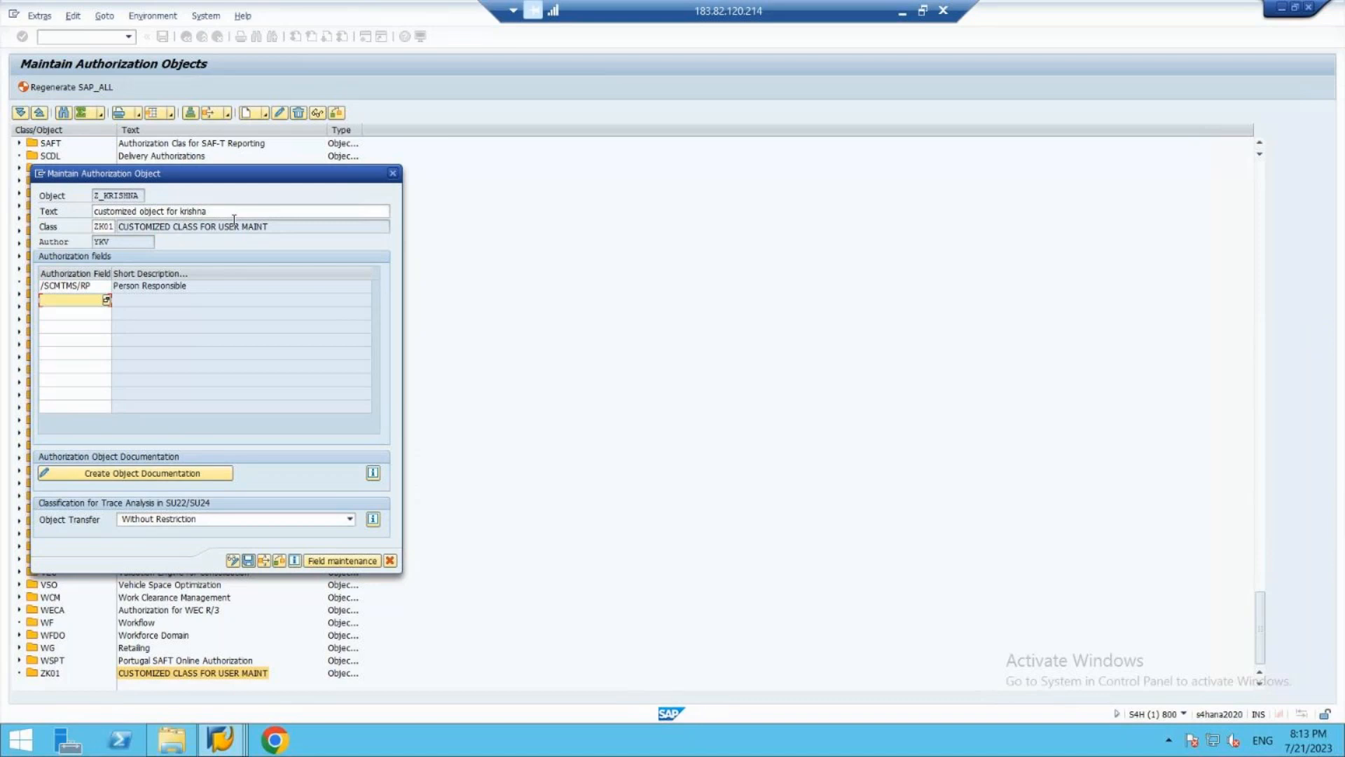
- Switch from the remote session to PowerPoint, opening the "8pm july" presentation from the desktop at its last slide, 51
click(901, 11)
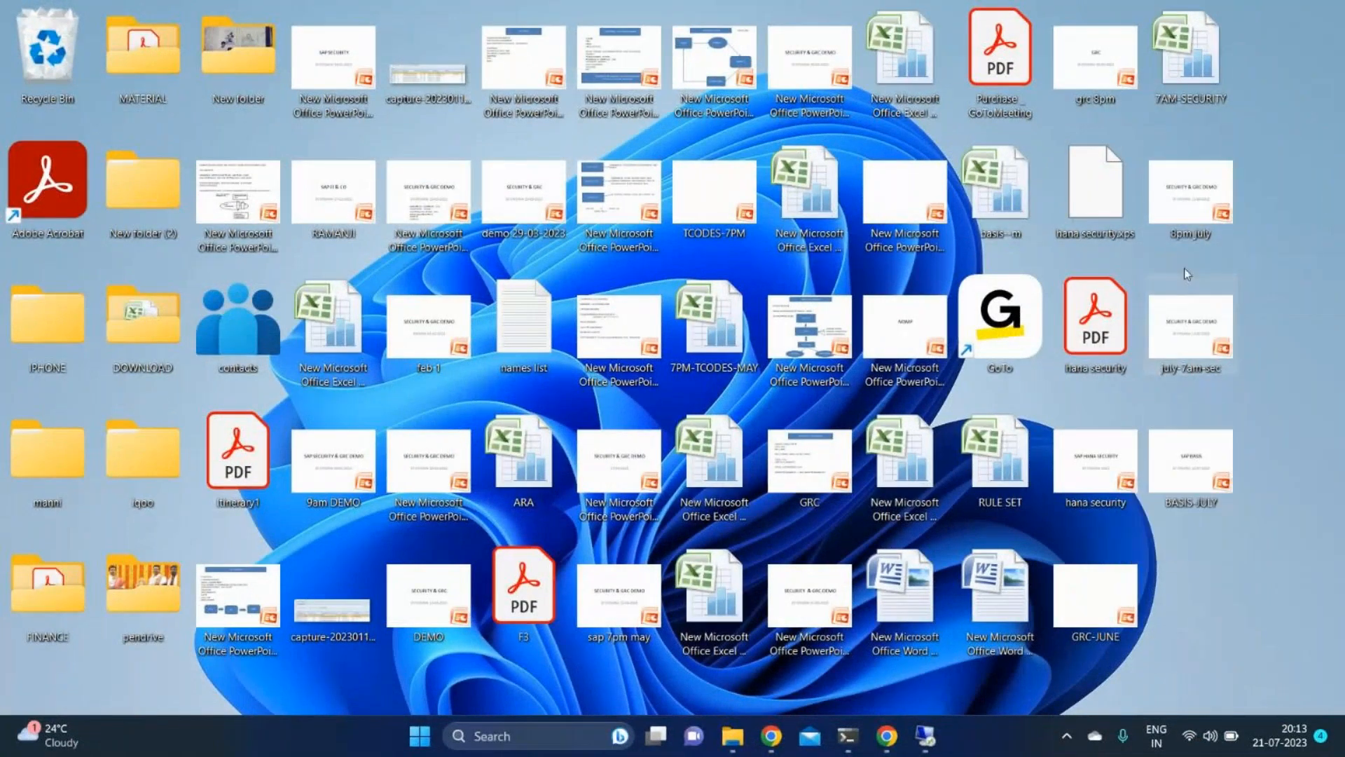
double_click(1206, 224)
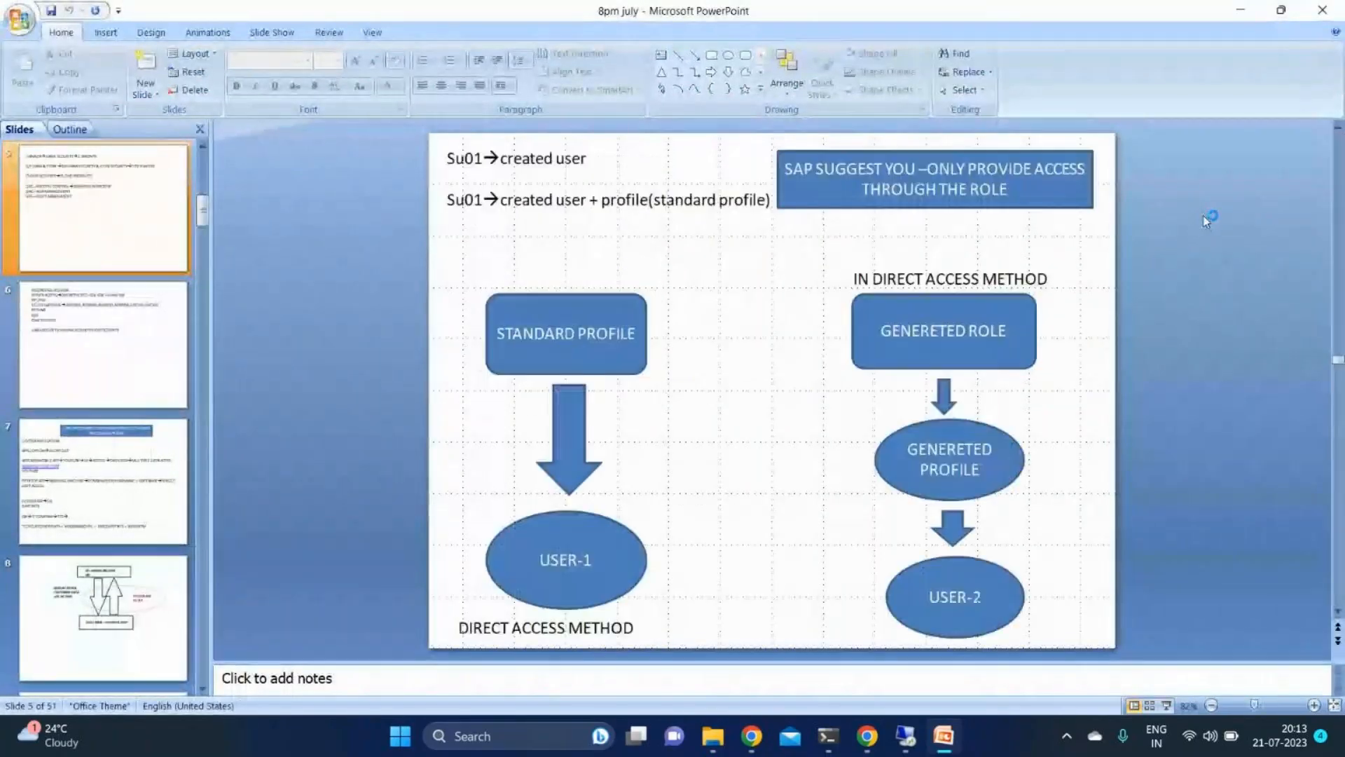
scroll(1204, 216, down, 15)
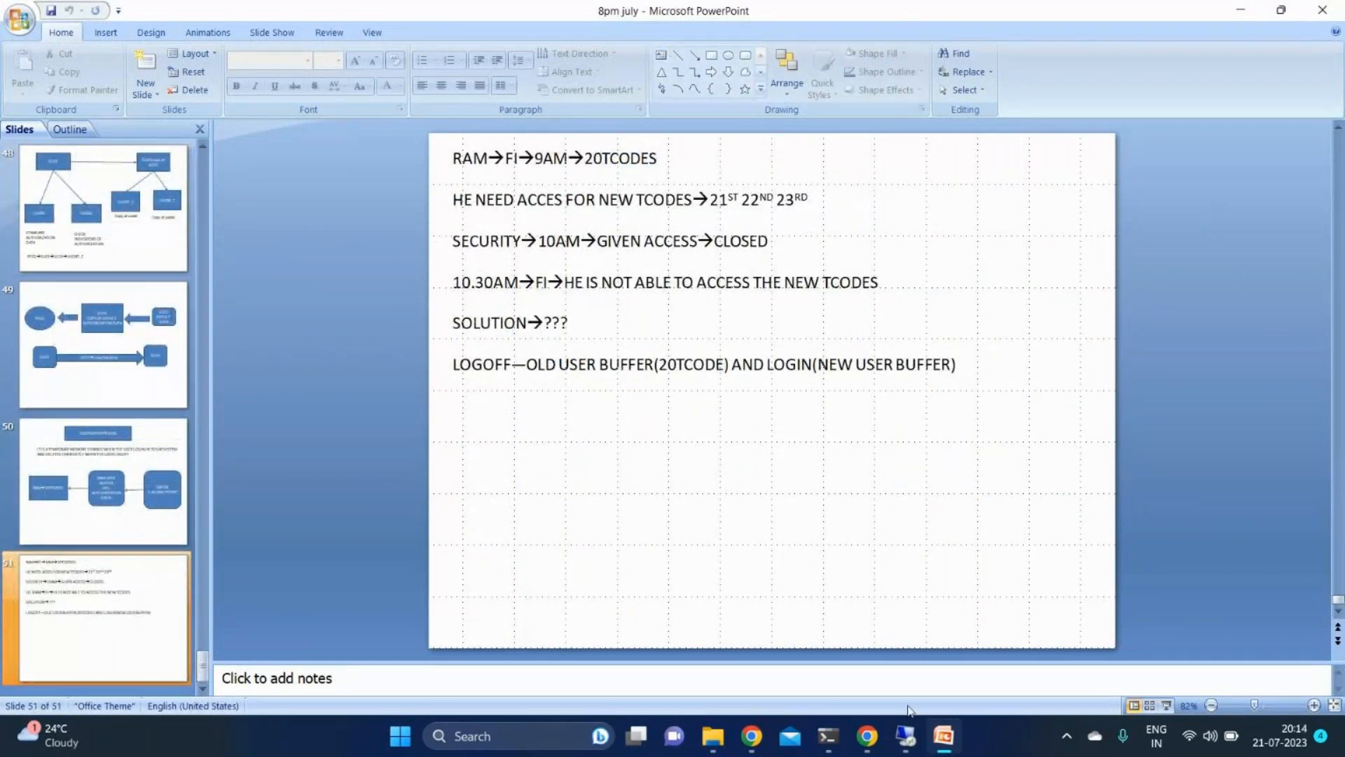
mouse_move(872, 737)
click(953, 595)
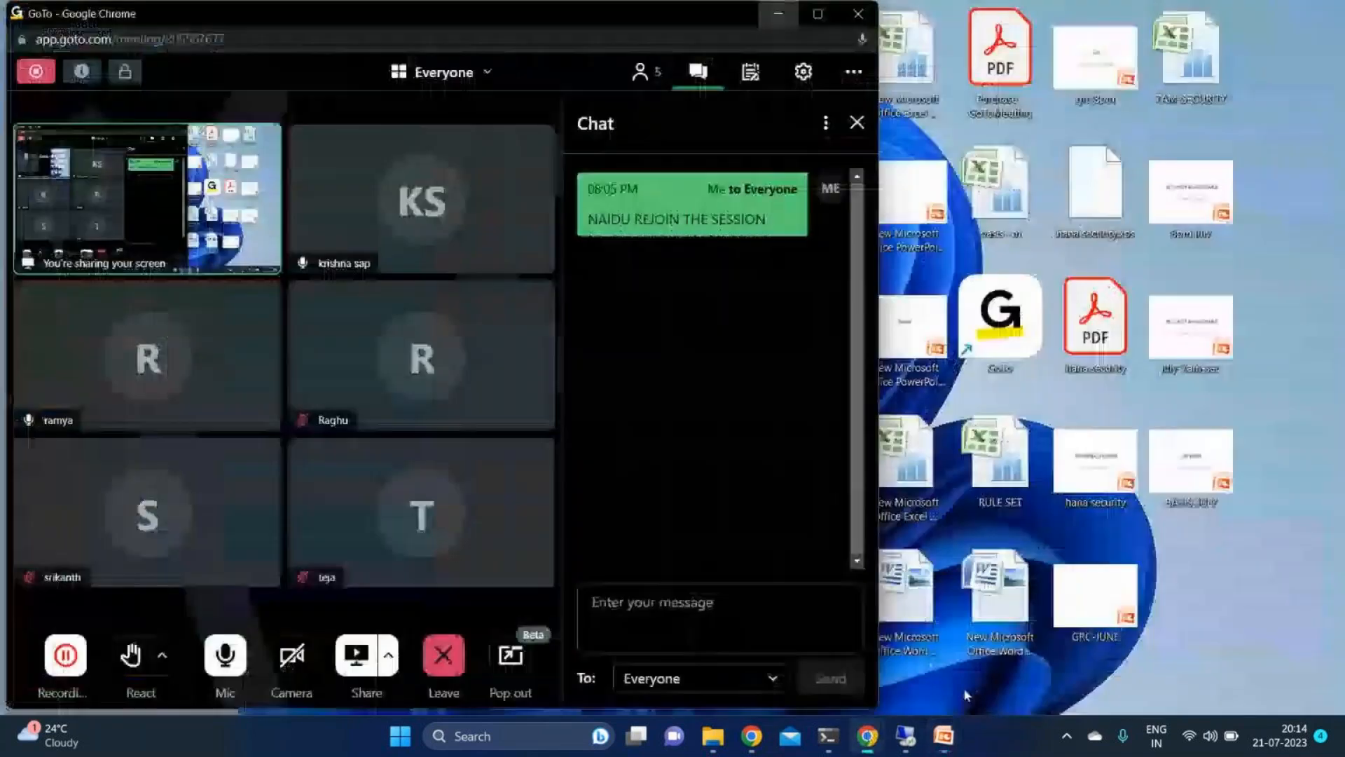
click(967, 694)
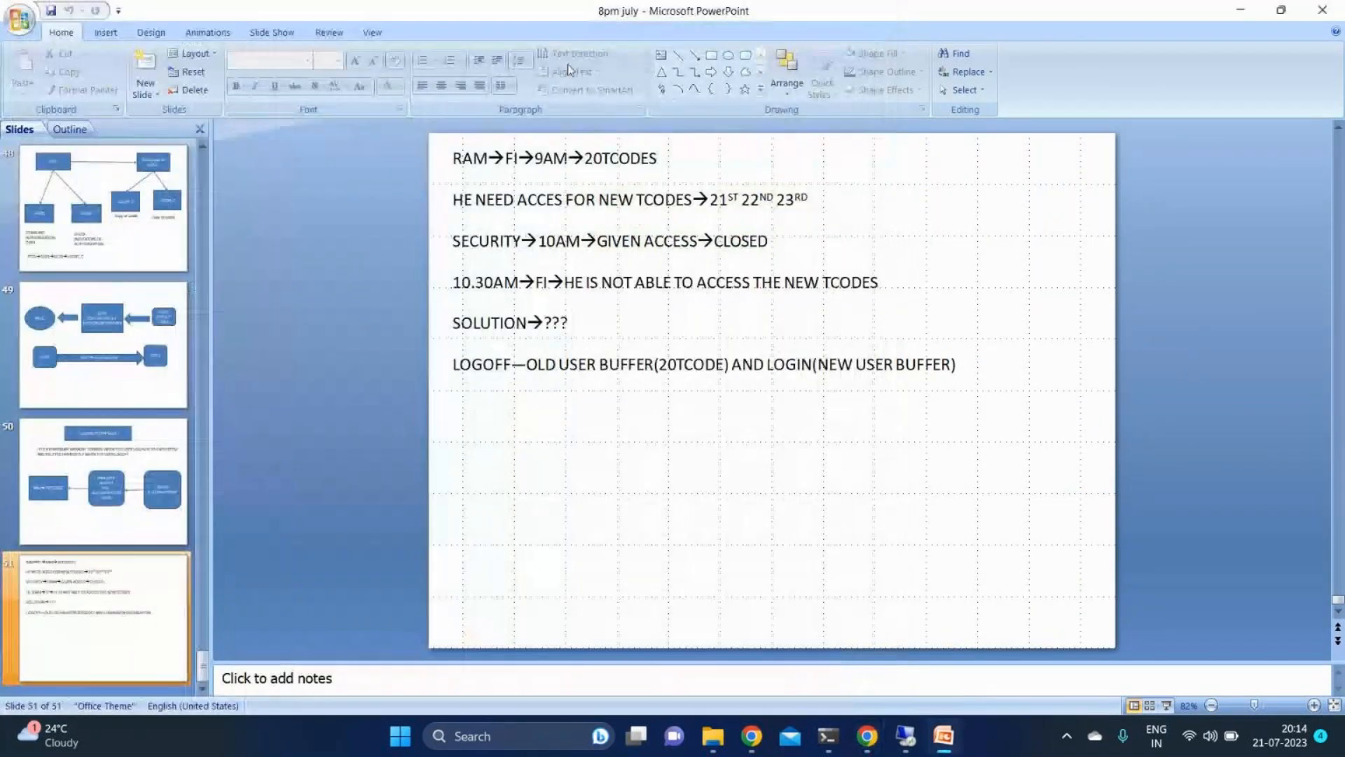
- Add a wide text box below the last line of slide 51 with the sample user's name, an arrow and the custom object's name
click(661, 56)
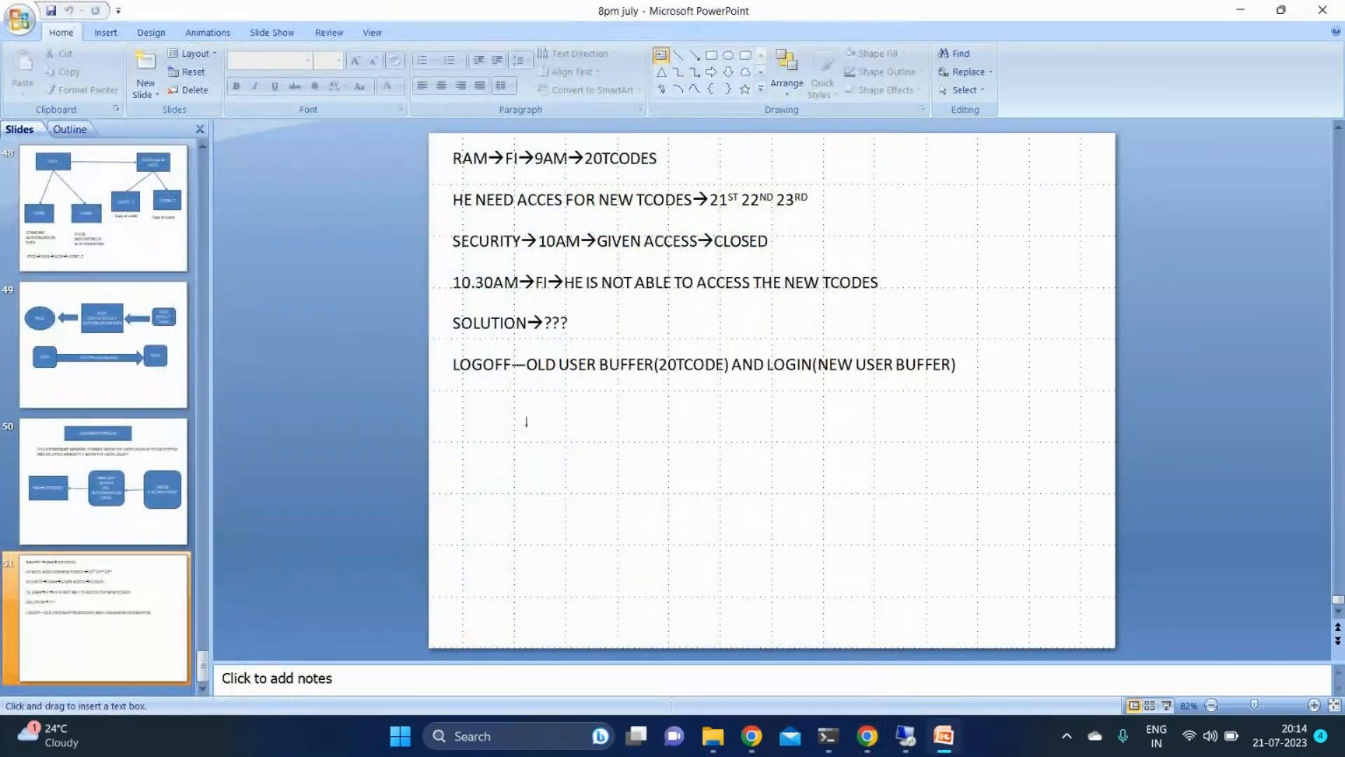
click(525, 425)
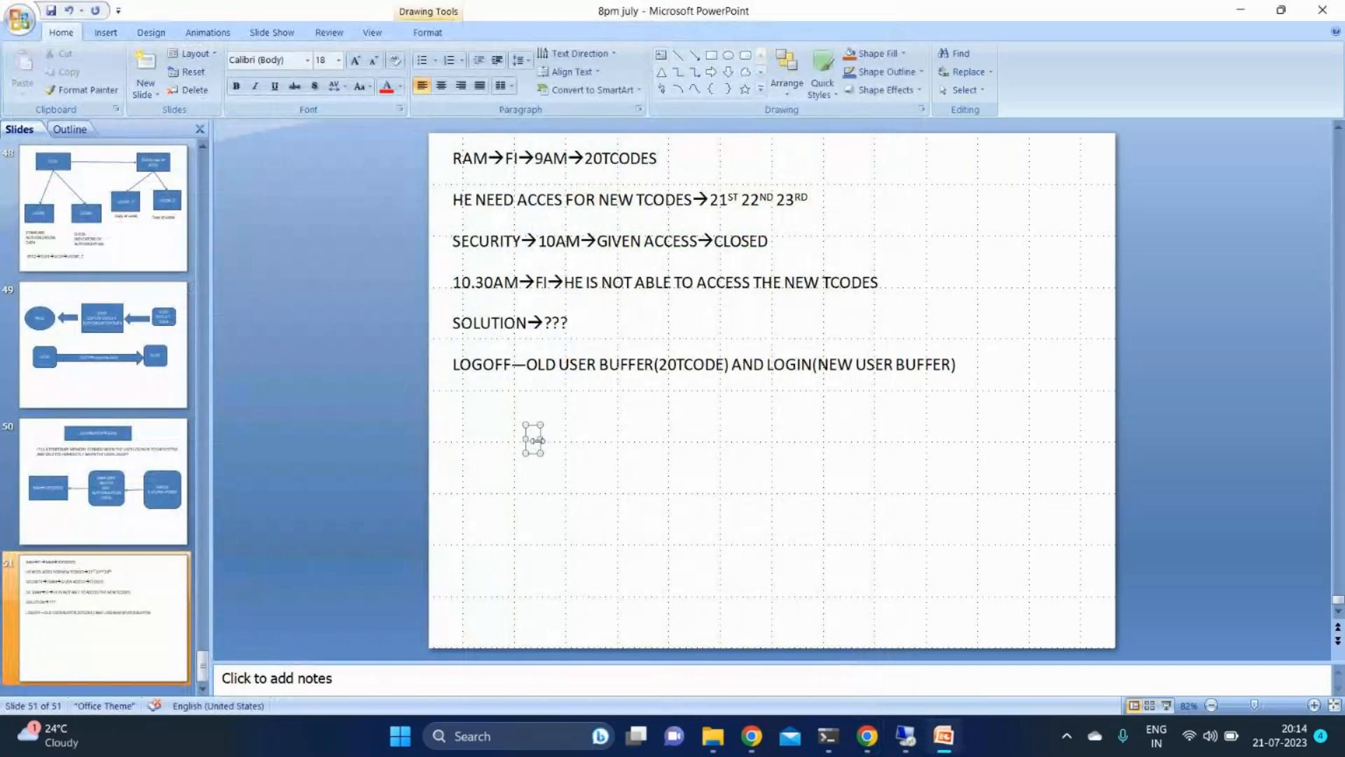
drag(539, 439, 1007, 455)
text(ram--)
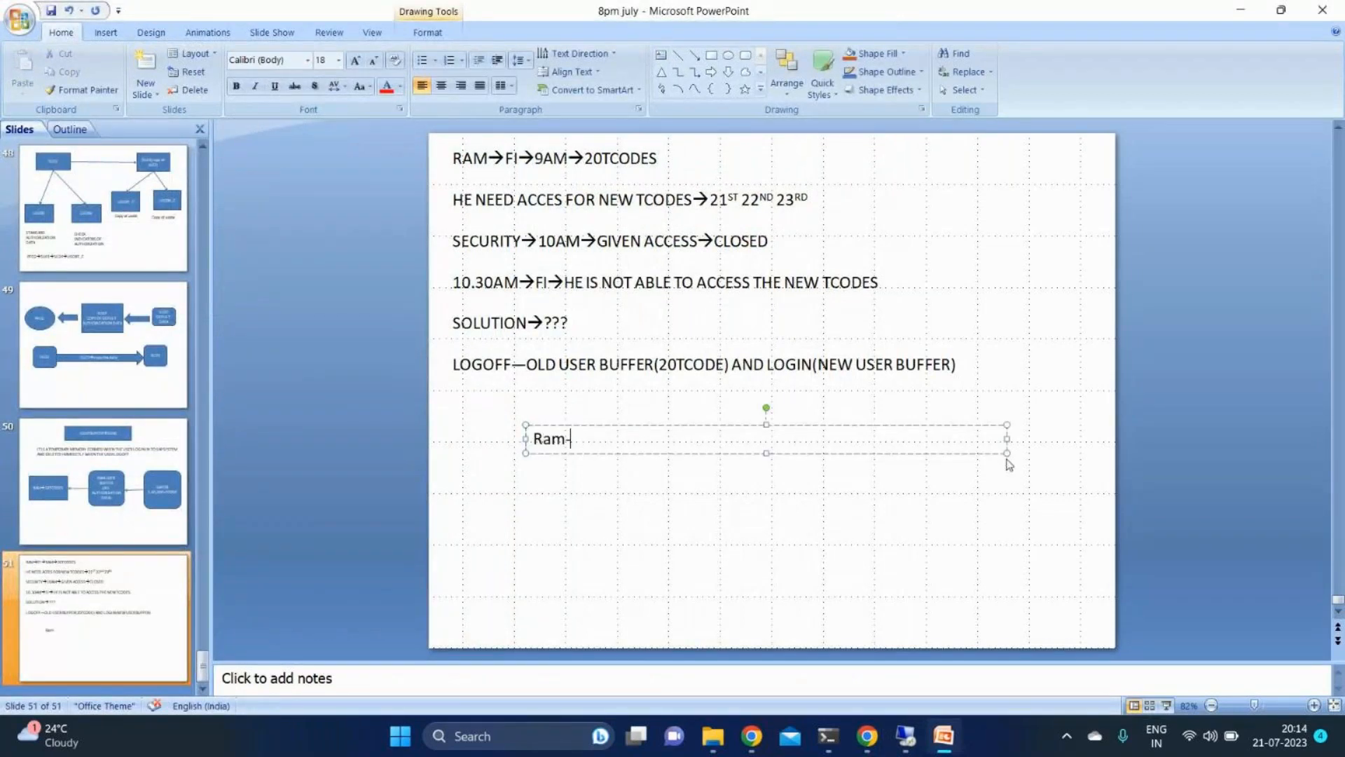
text(>)
text( z_k)
text(rishna)
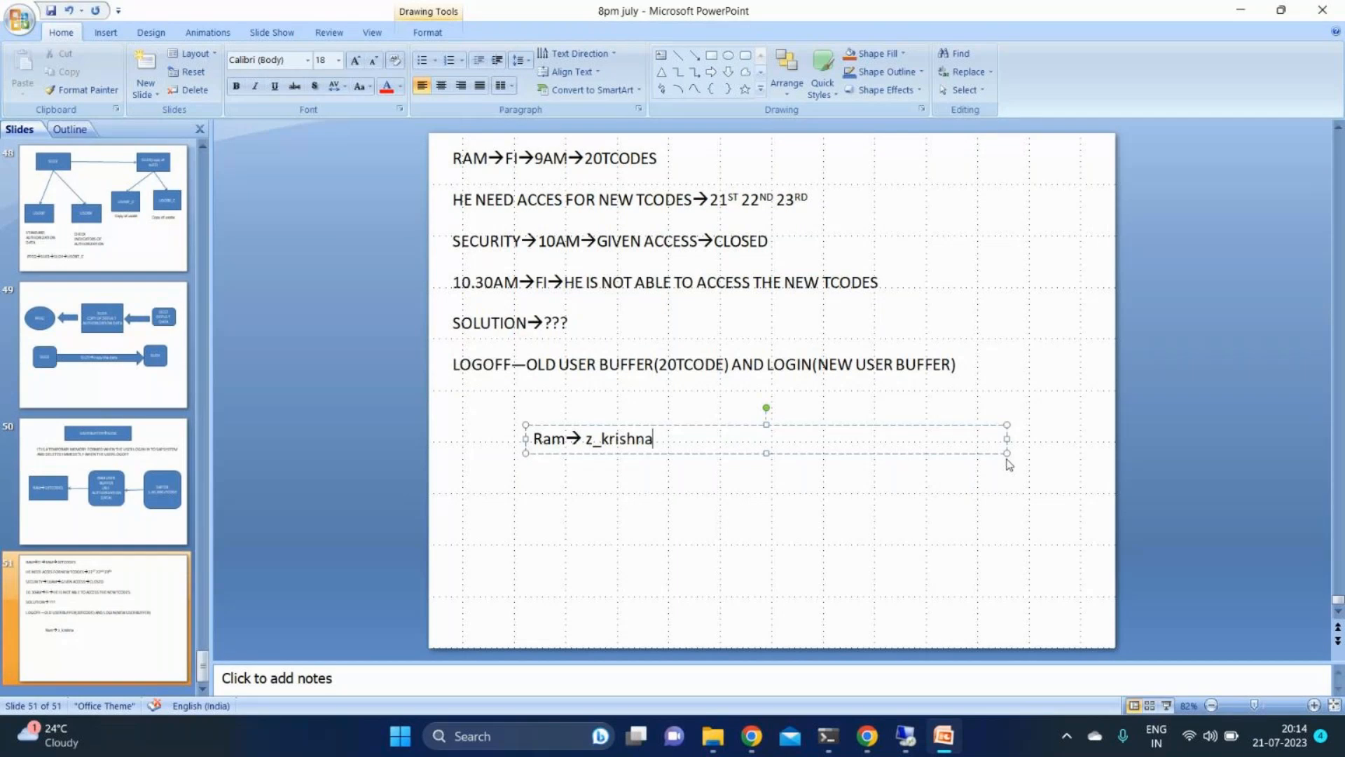
- Highlight the object name in the new note and bring the GoTo meeting window to the front
double_click(602, 432)
drag(602, 434, 659, 441)
click(877, 741)
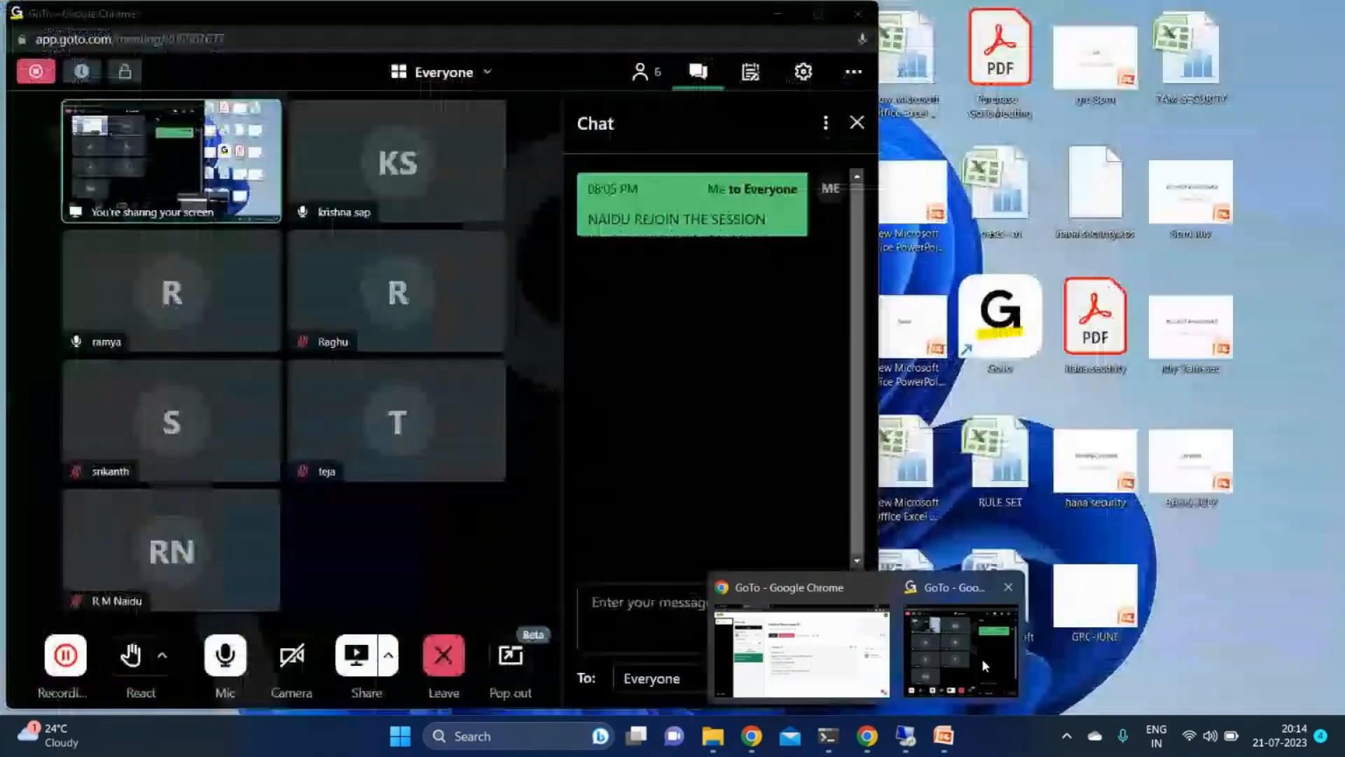
click(981, 658)
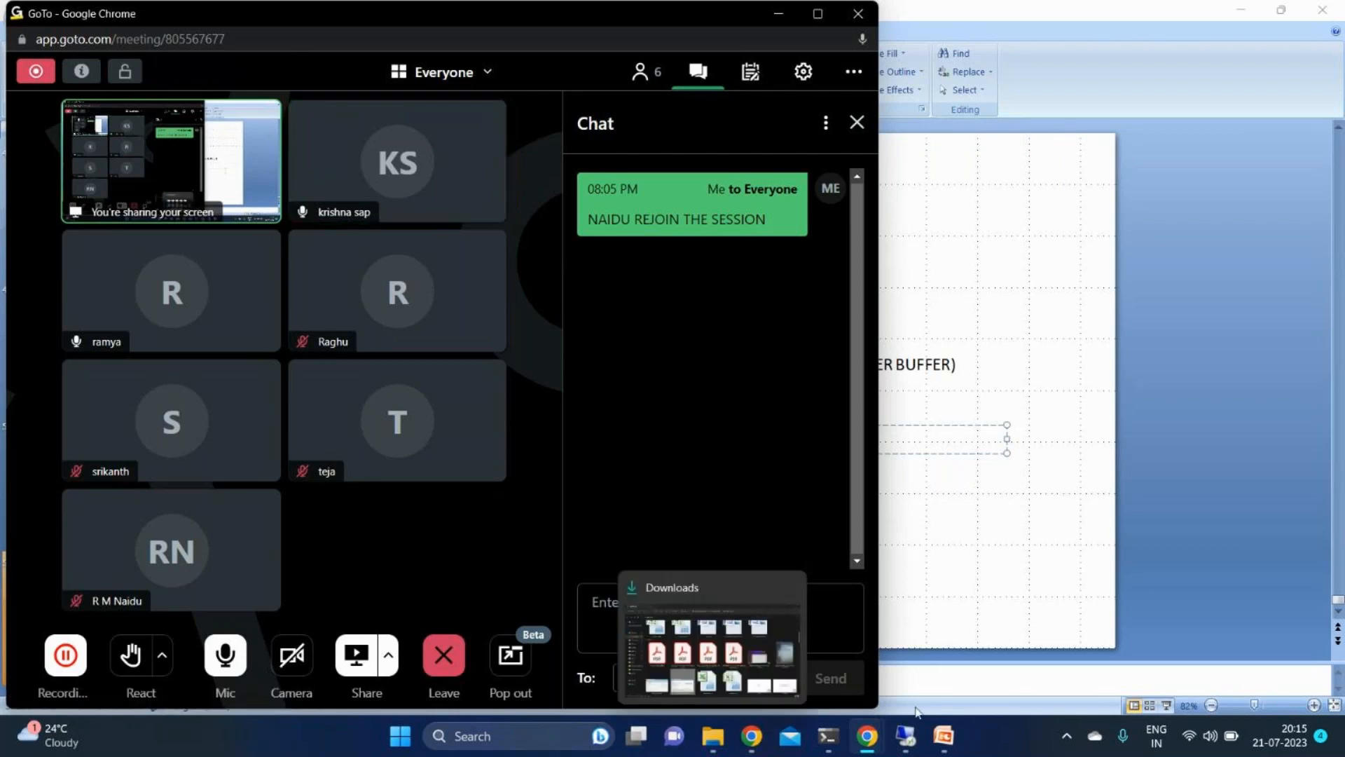
- Switch back to the remote SAP session, save the authorization object again and close the save check
click(903, 728)
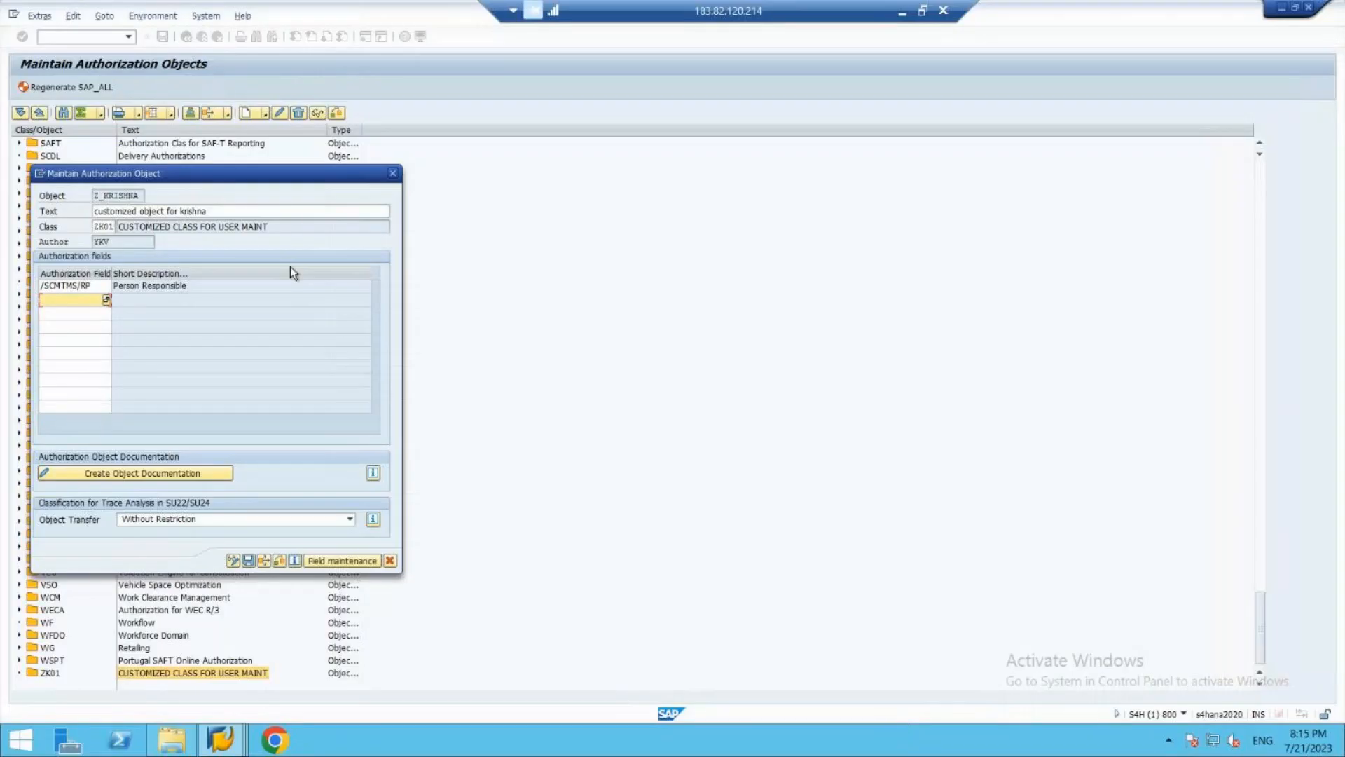
click(249, 560)
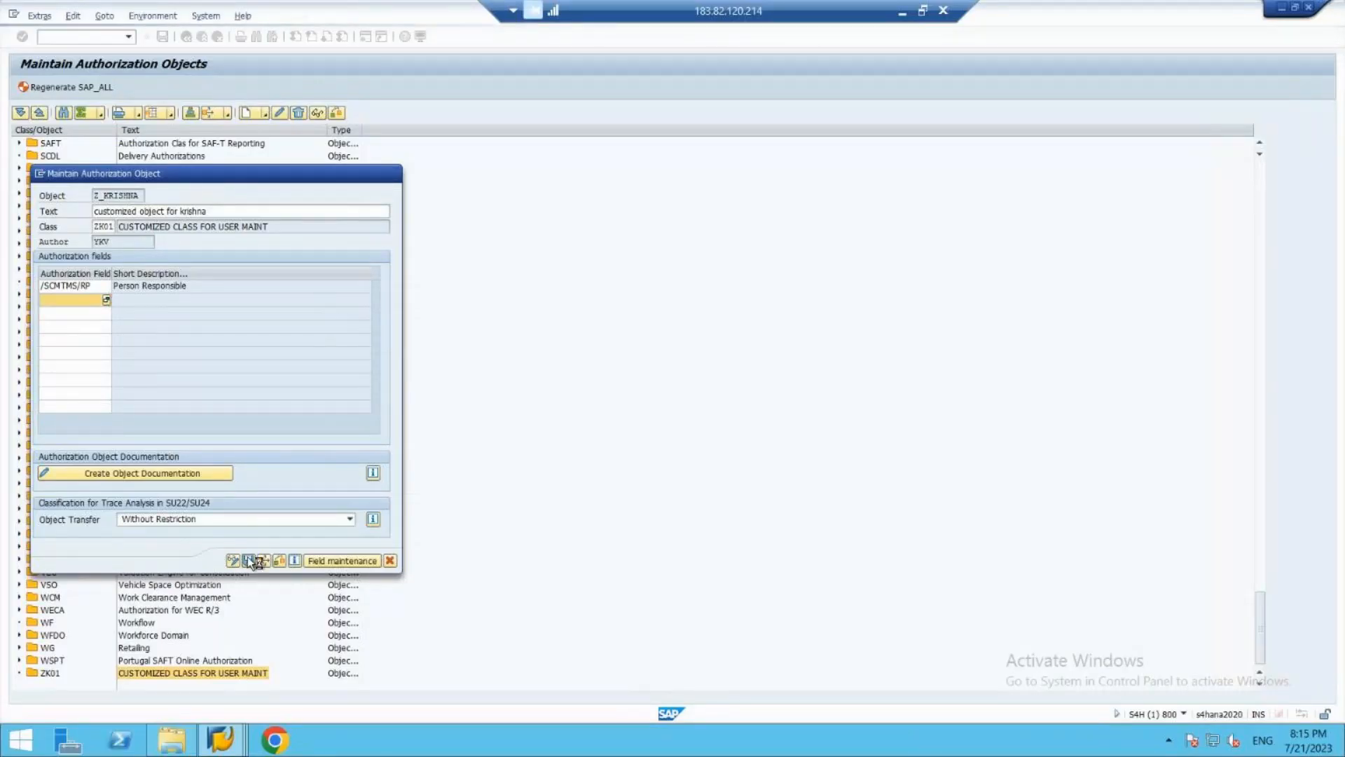
click(294, 314)
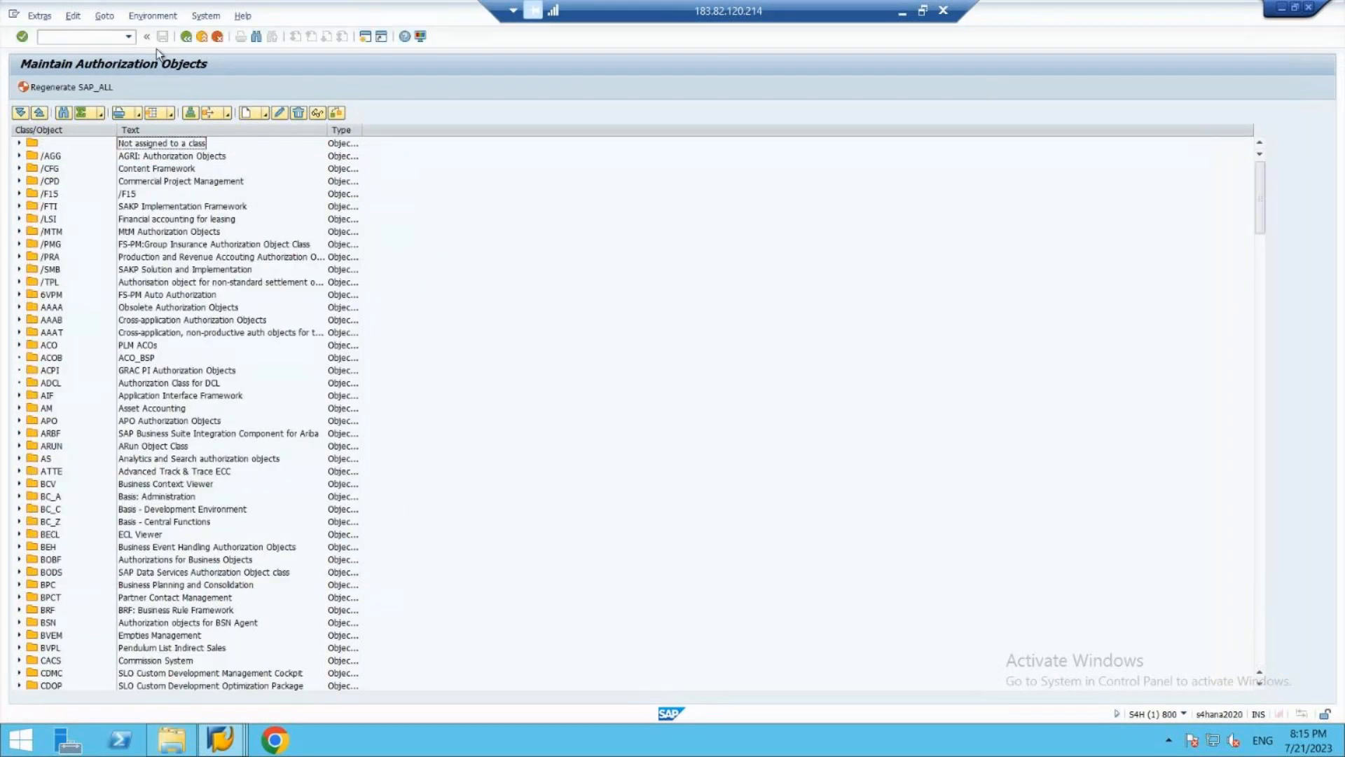
- Leave authorization object maintenance and start transaction PFCG for role maintenance
click(201, 37)
text(pfcg)
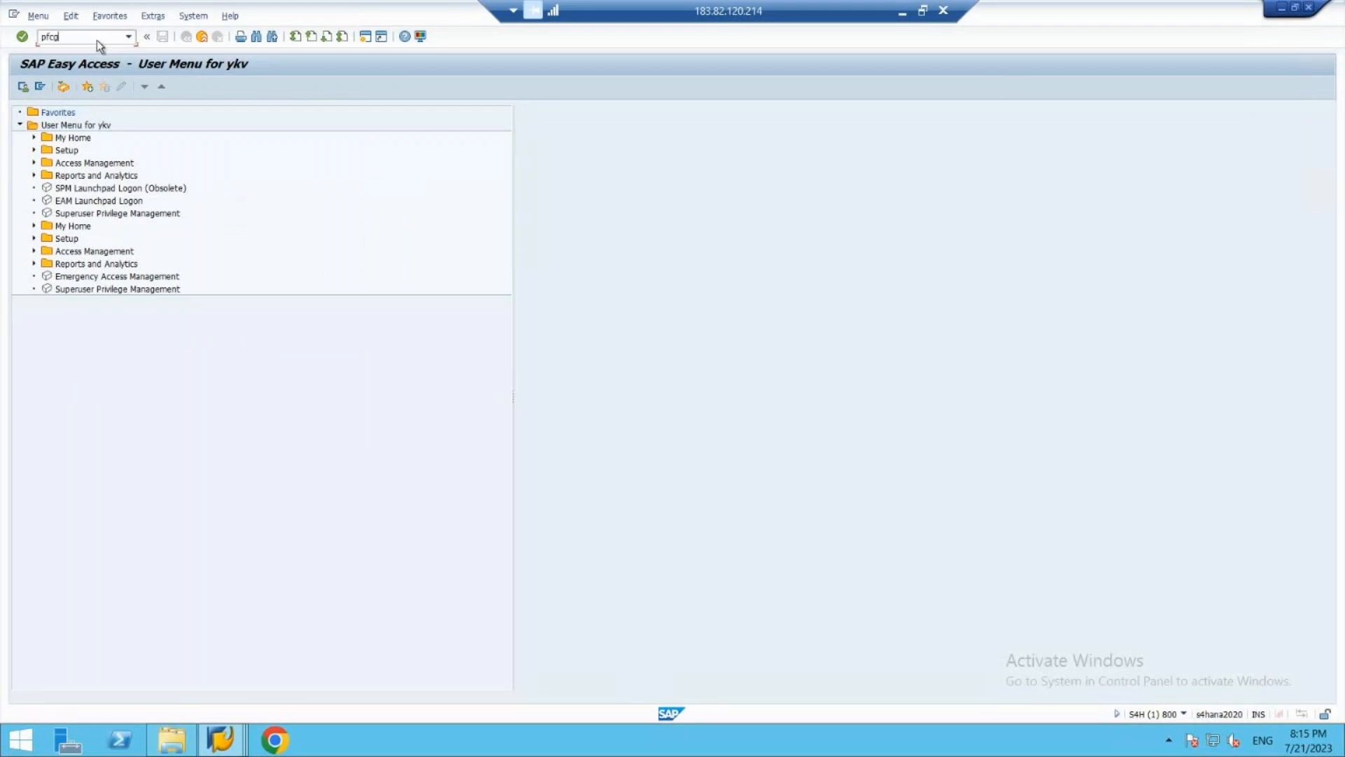
key(Return)
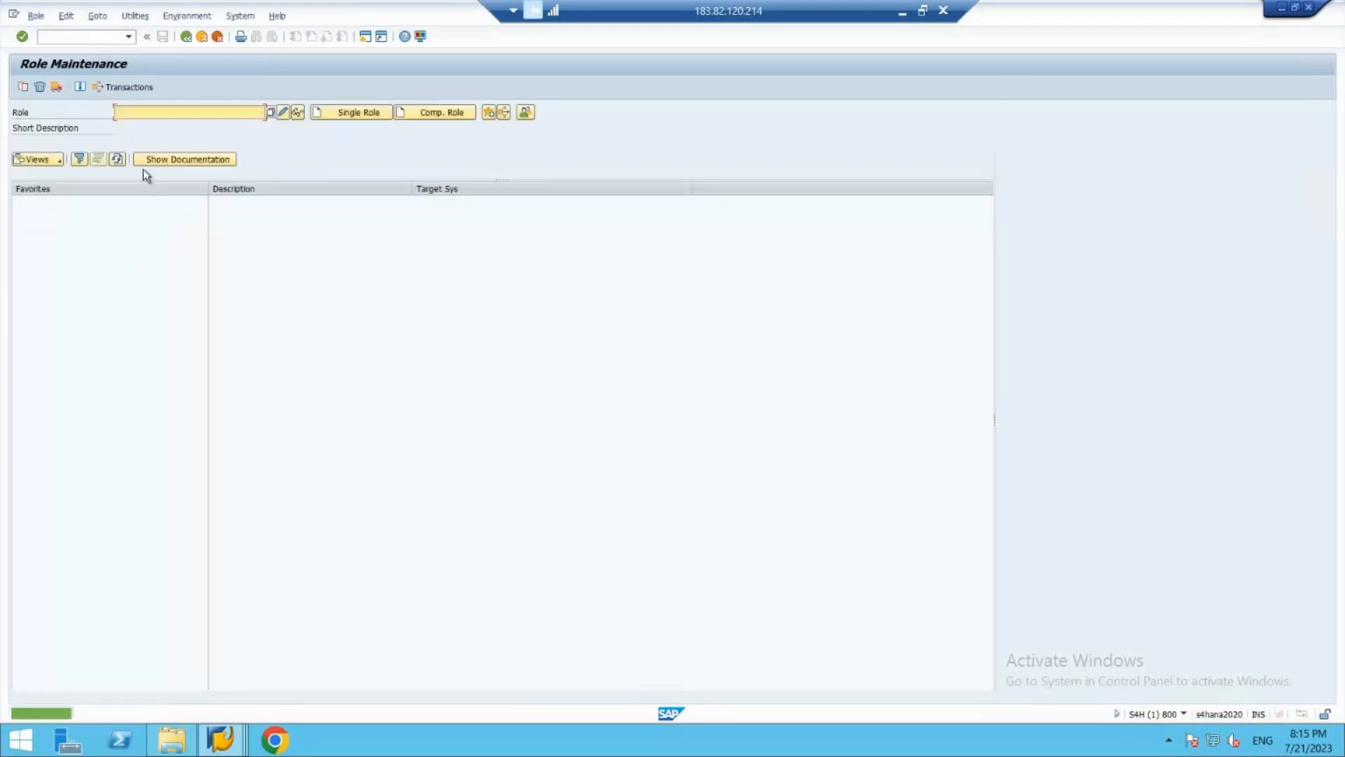
- Create the single role Z_CUSTOMIZE_OBJ and save it while going to its authorizations
text(z)
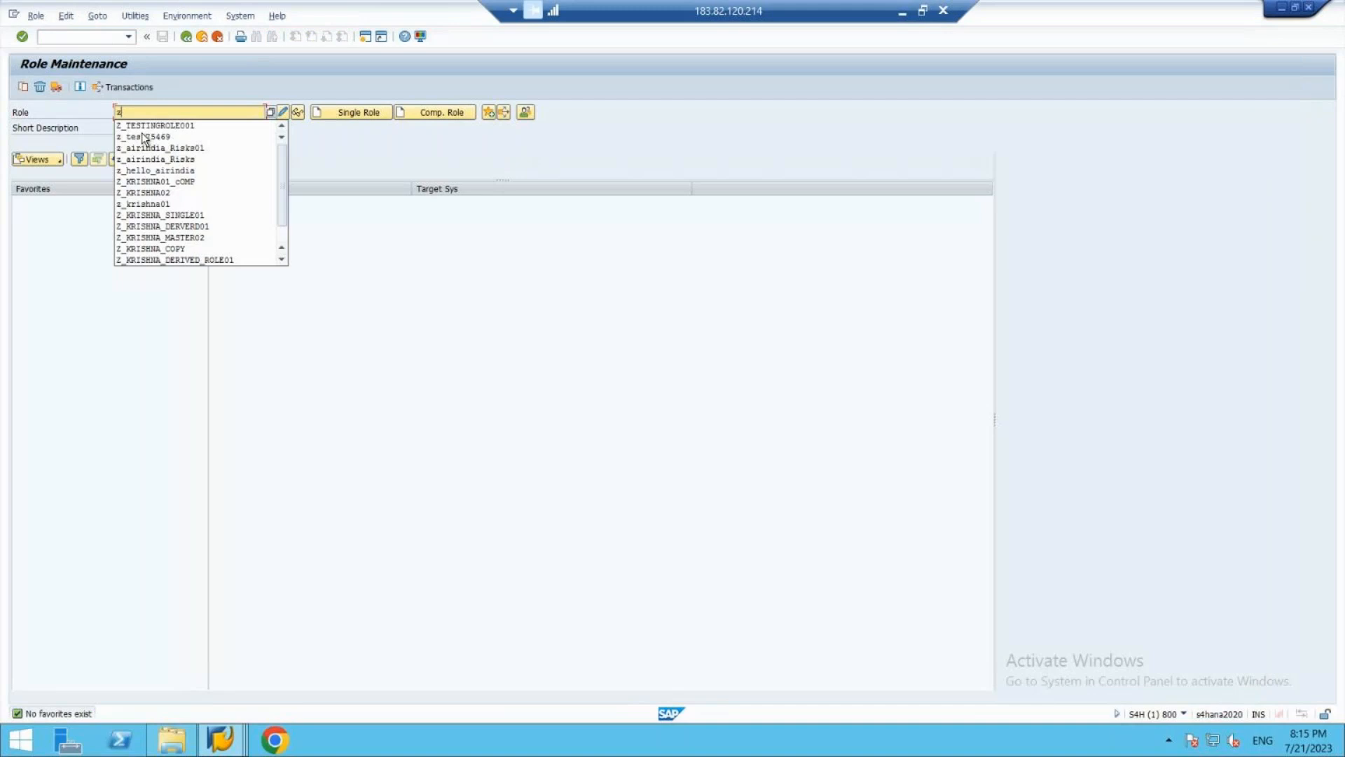
text(_cua)
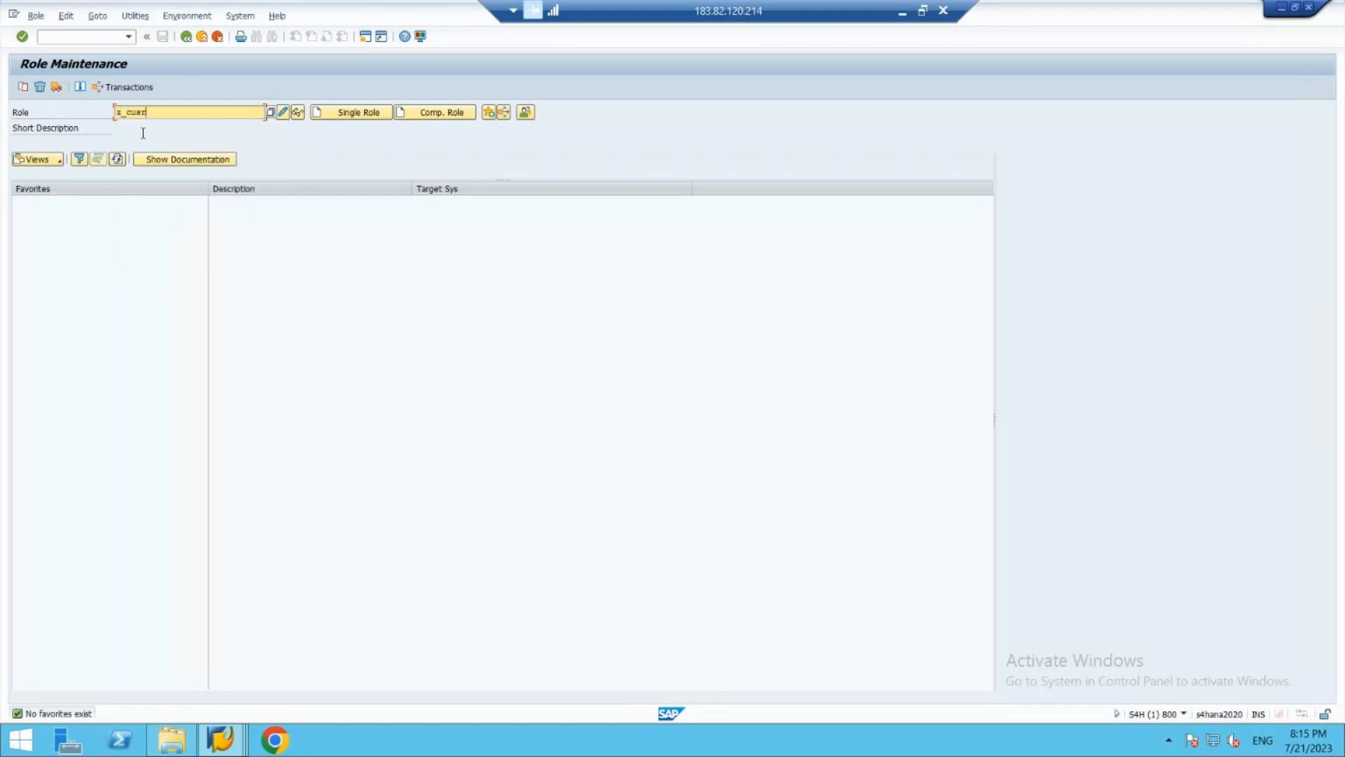
text(tomize_obj)
click(346, 114)
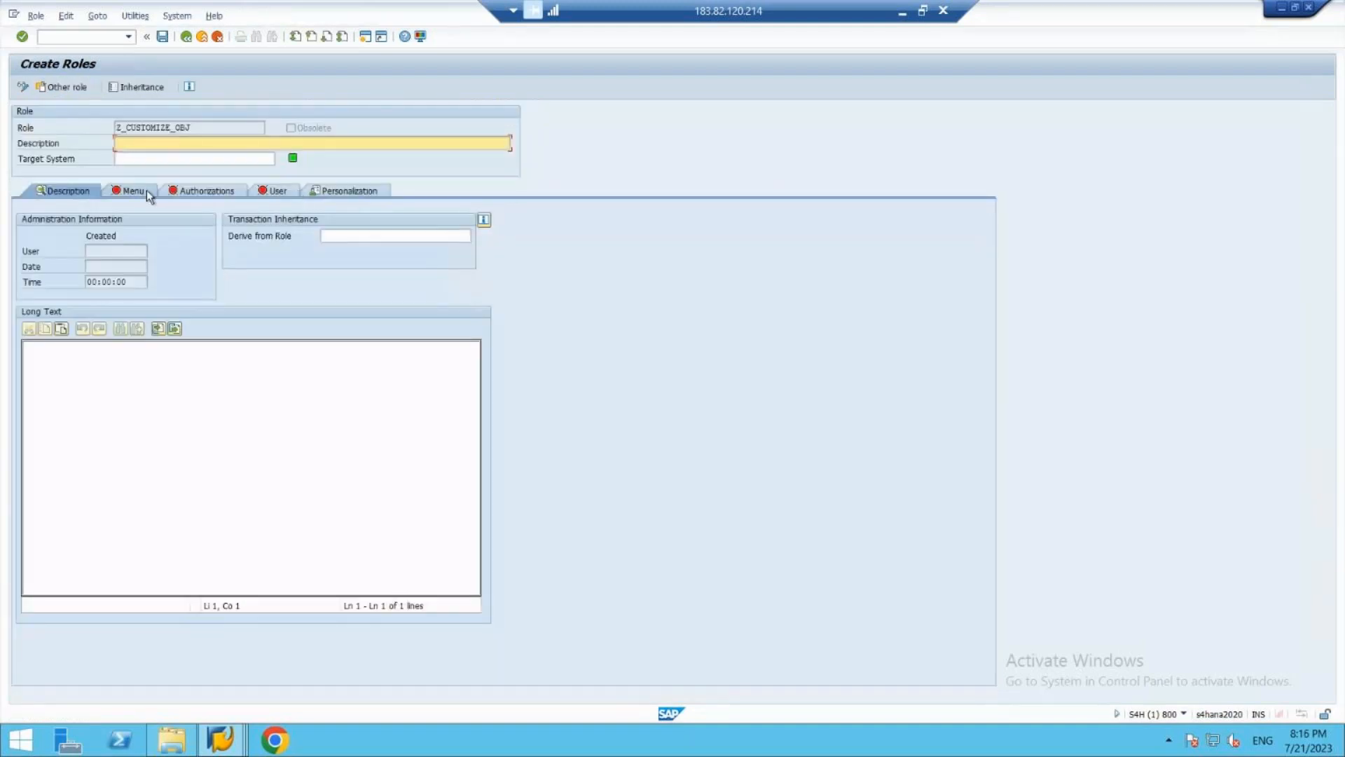
click(186, 191)
click(193, 272)
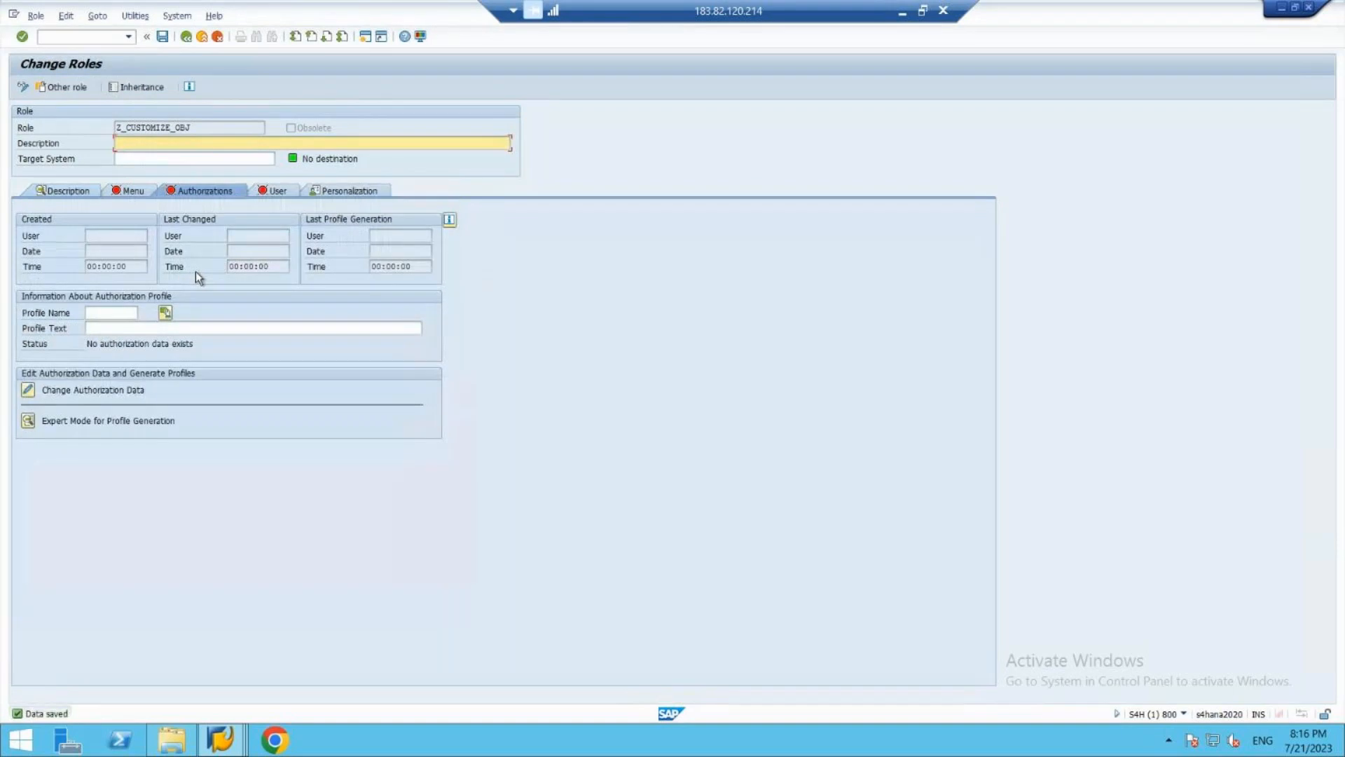
- Open the role's authorization data for changing and apply the template /IWBEP/GW_SUPPORT_RO
click(29, 390)
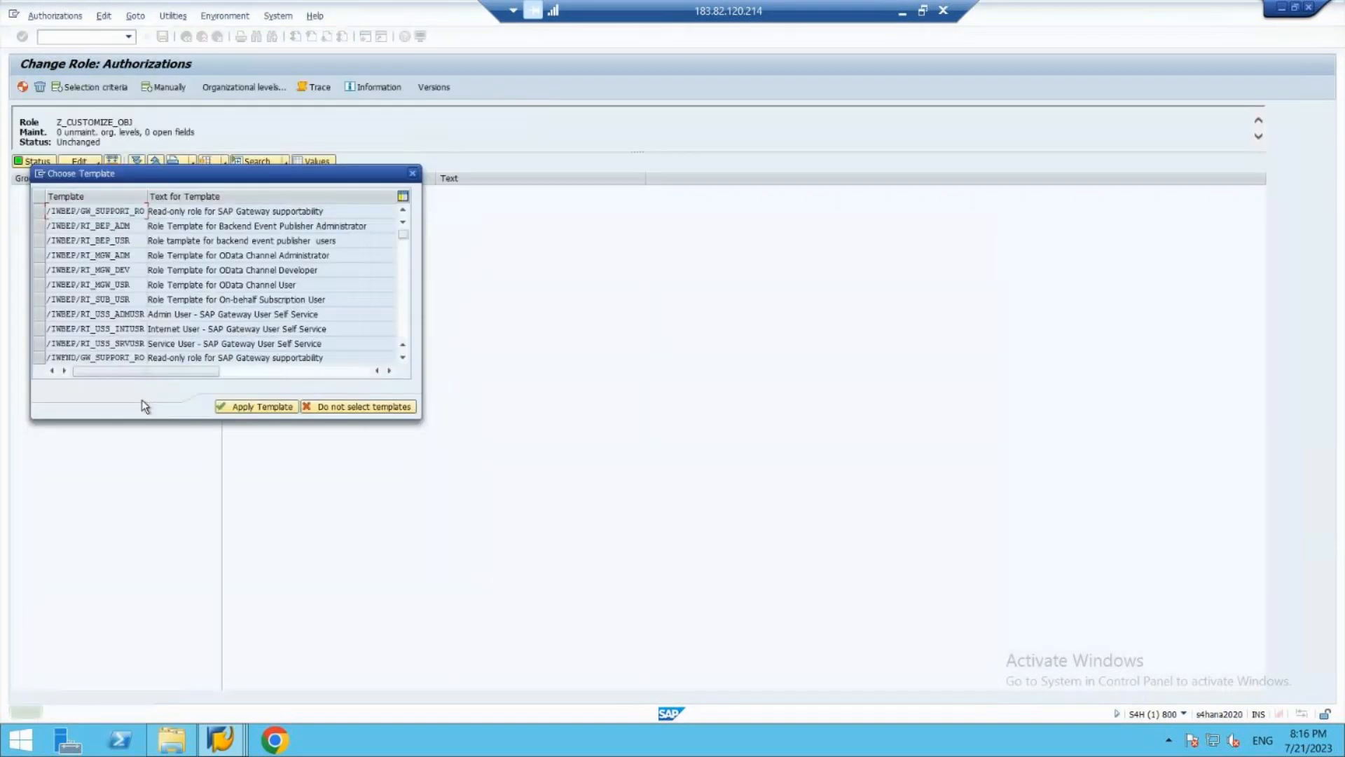
click(36, 211)
click(244, 412)
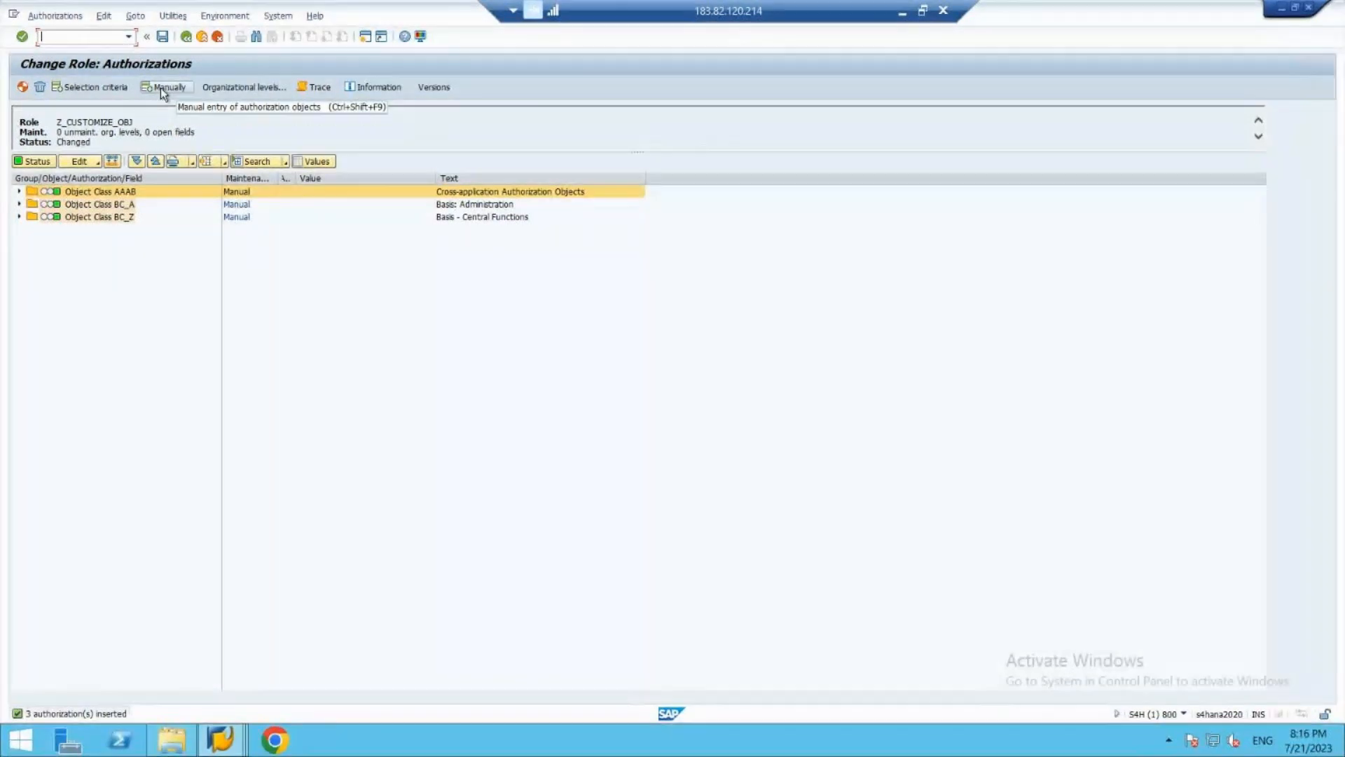
- Insert the custom authorization object from class ZK01, CUSTOMIZED CLASS FOR USER MAINT, into the role by selection criteria
click(115, 89)
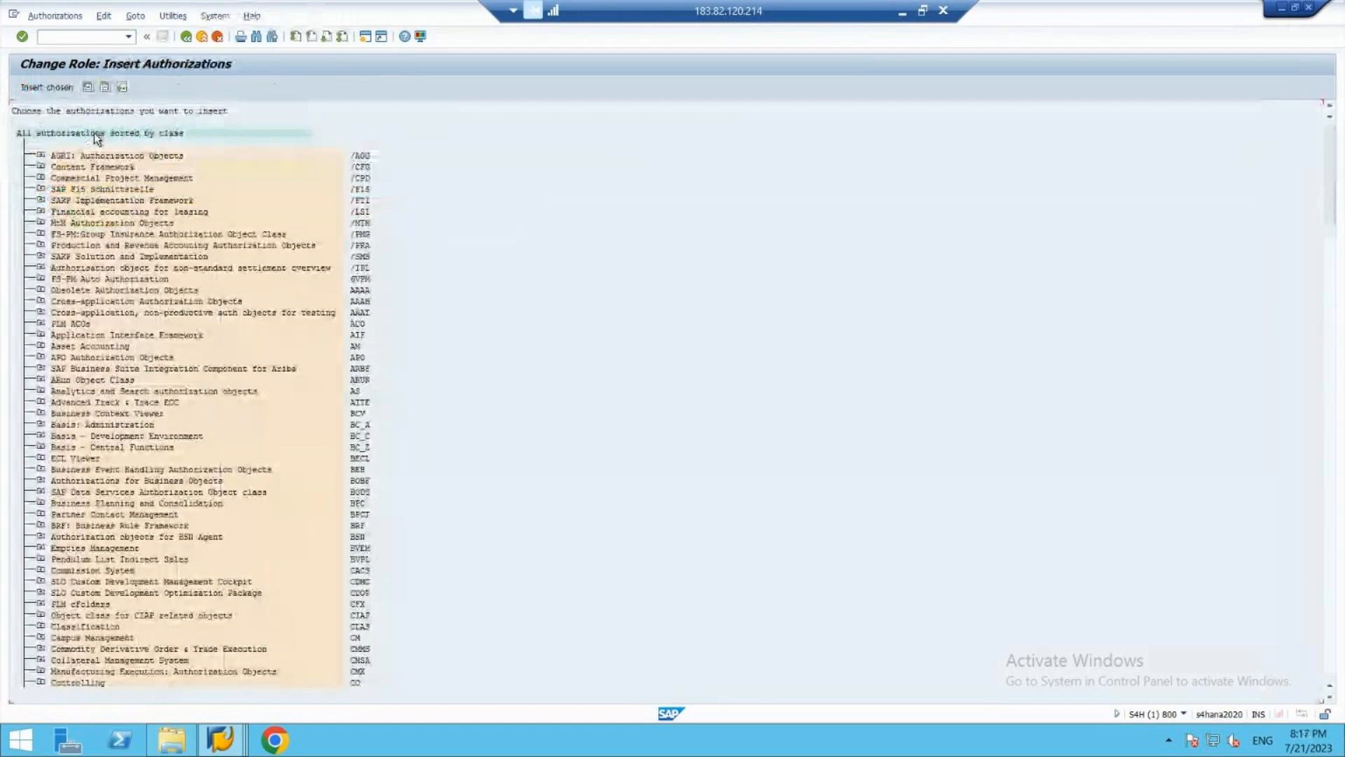
click(1332, 668)
click(1333, 668)
click(1333, 668)
click(1332, 668)
click(1332, 668)
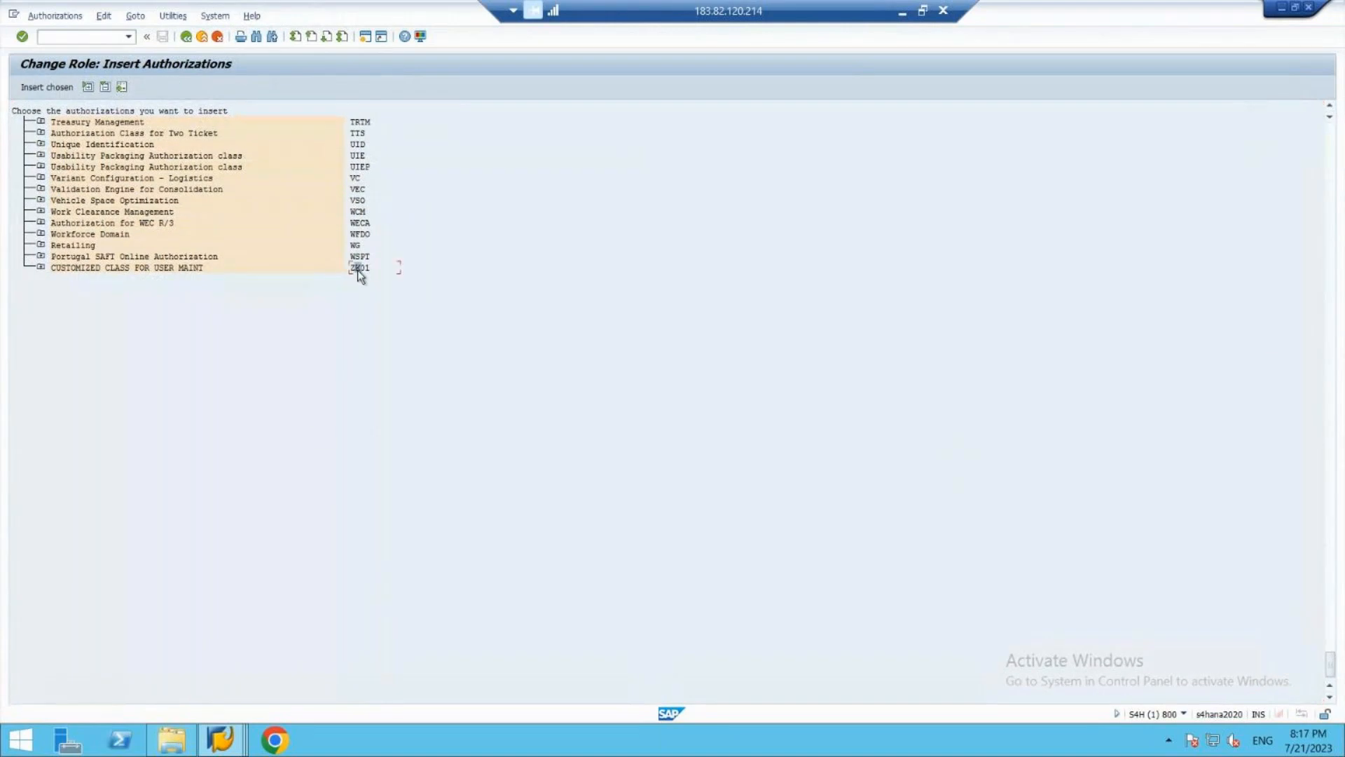
click(40, 267)
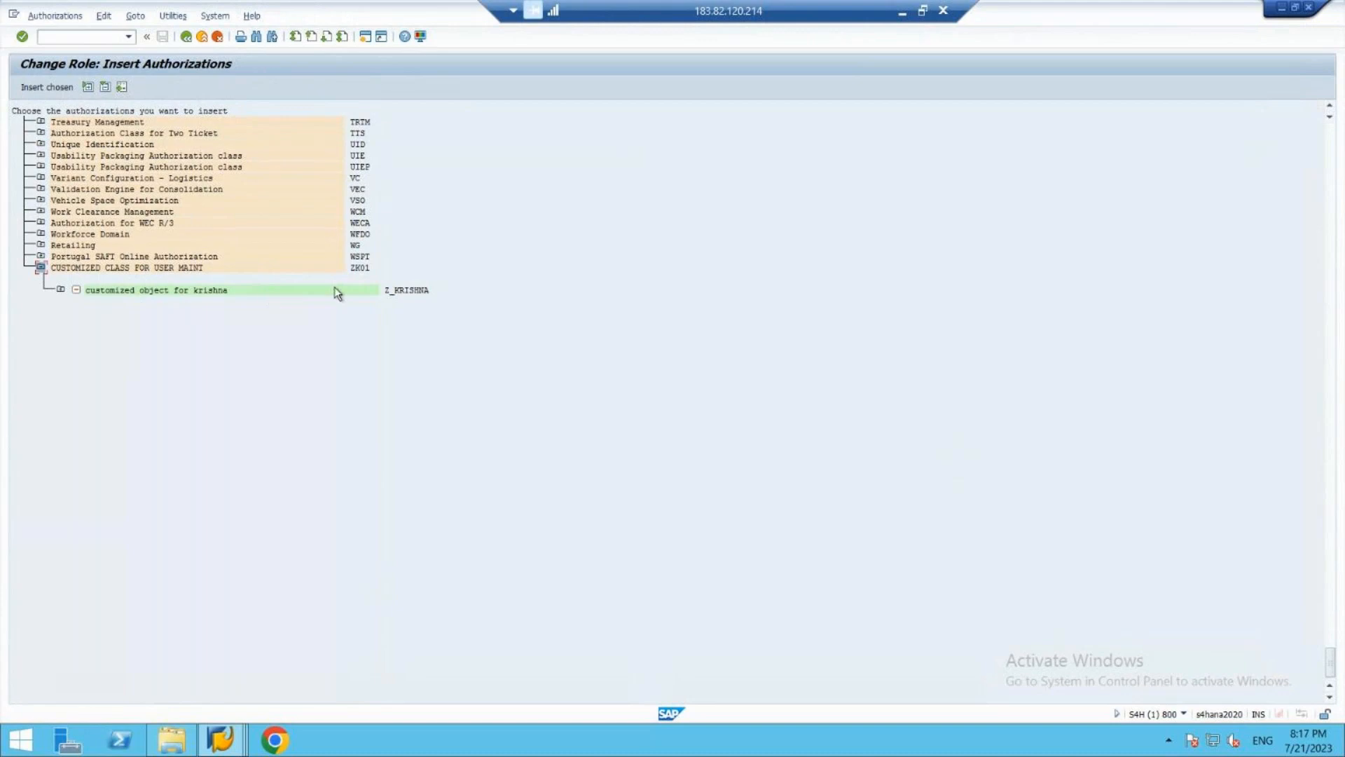
click(77, 290)
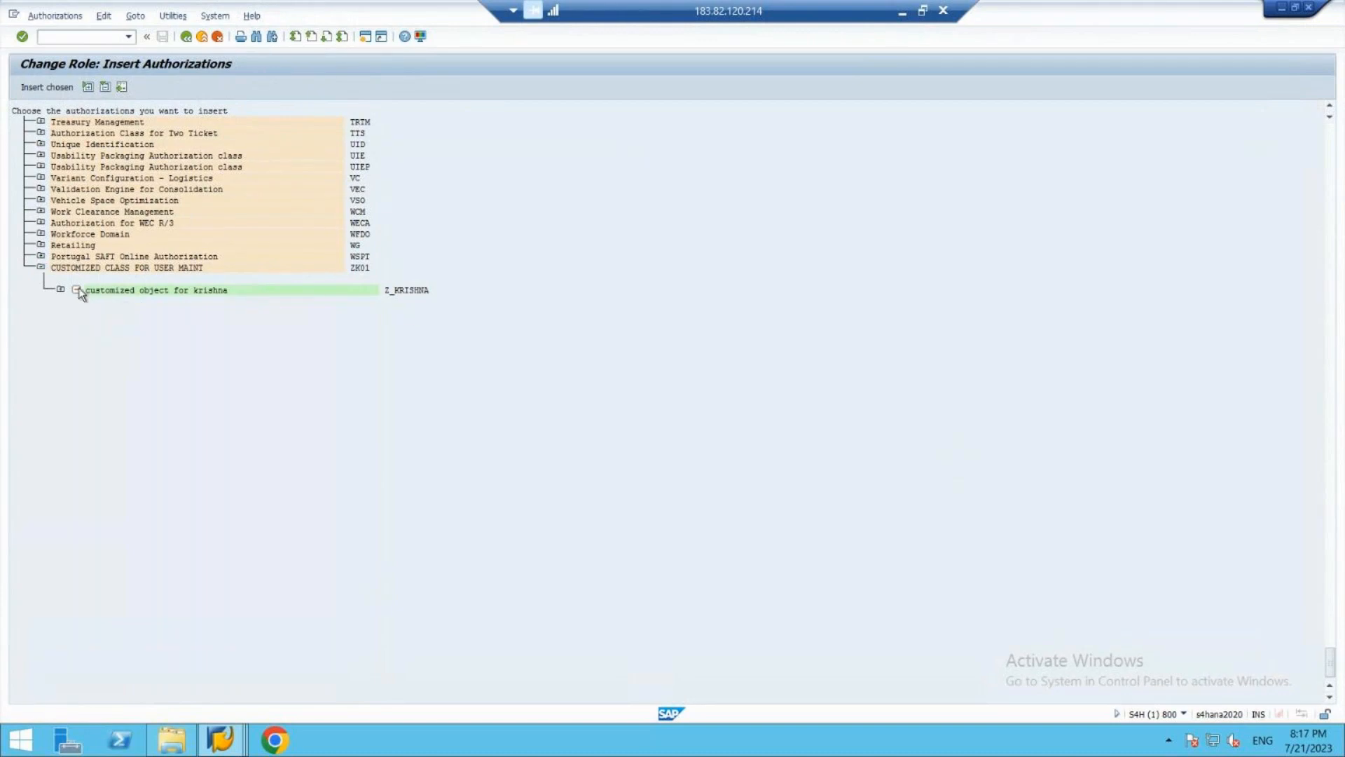
click(56, 86)
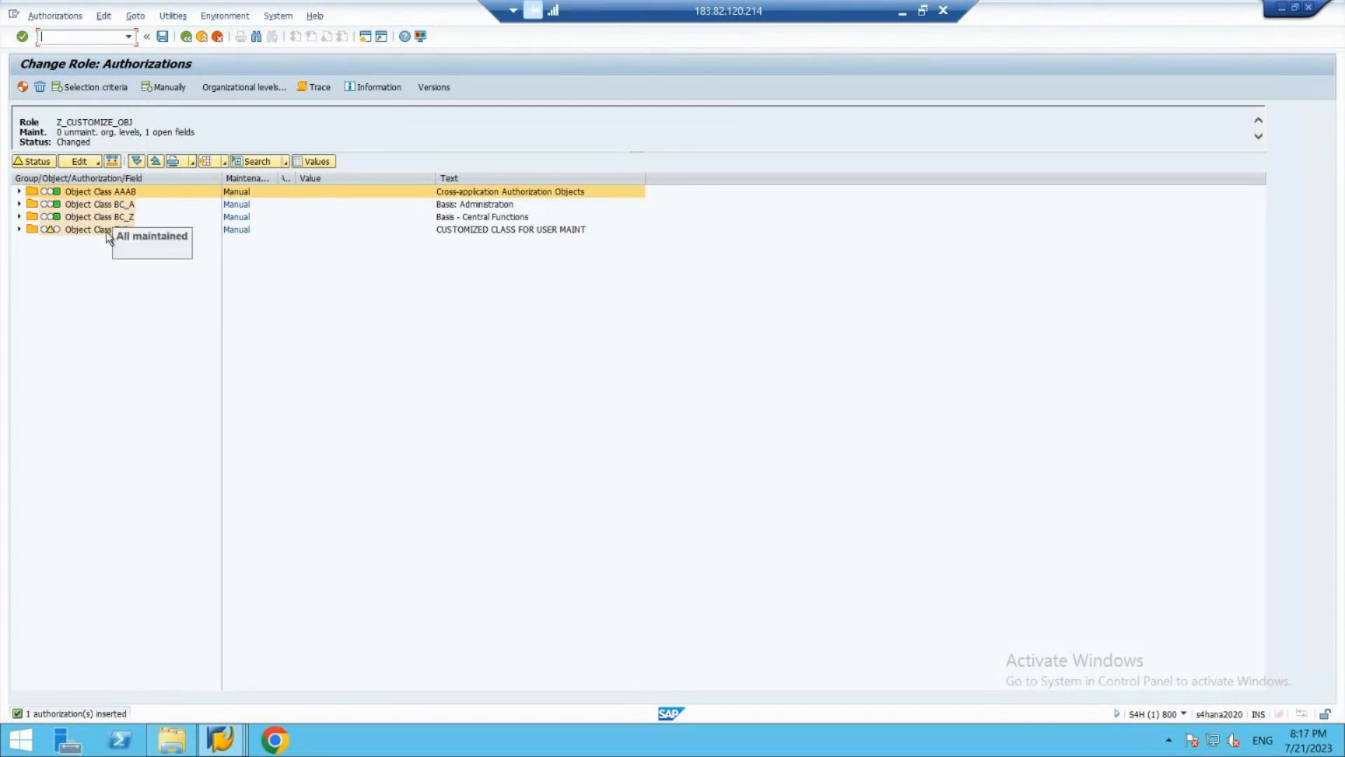
- Give field /SCMTMS/RP of the custom object under class ZK01 full authorization (*) and save the field value
click(19, 229)
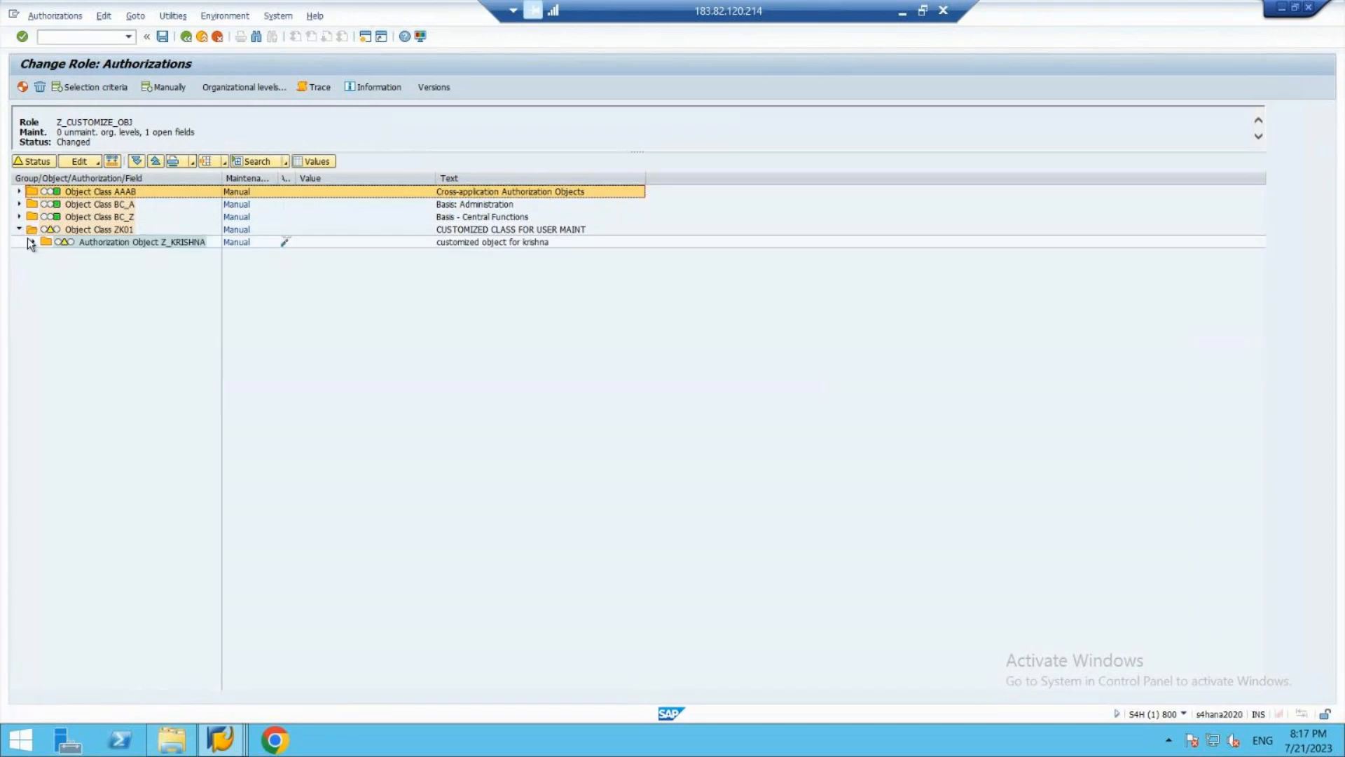
click(32, 242)
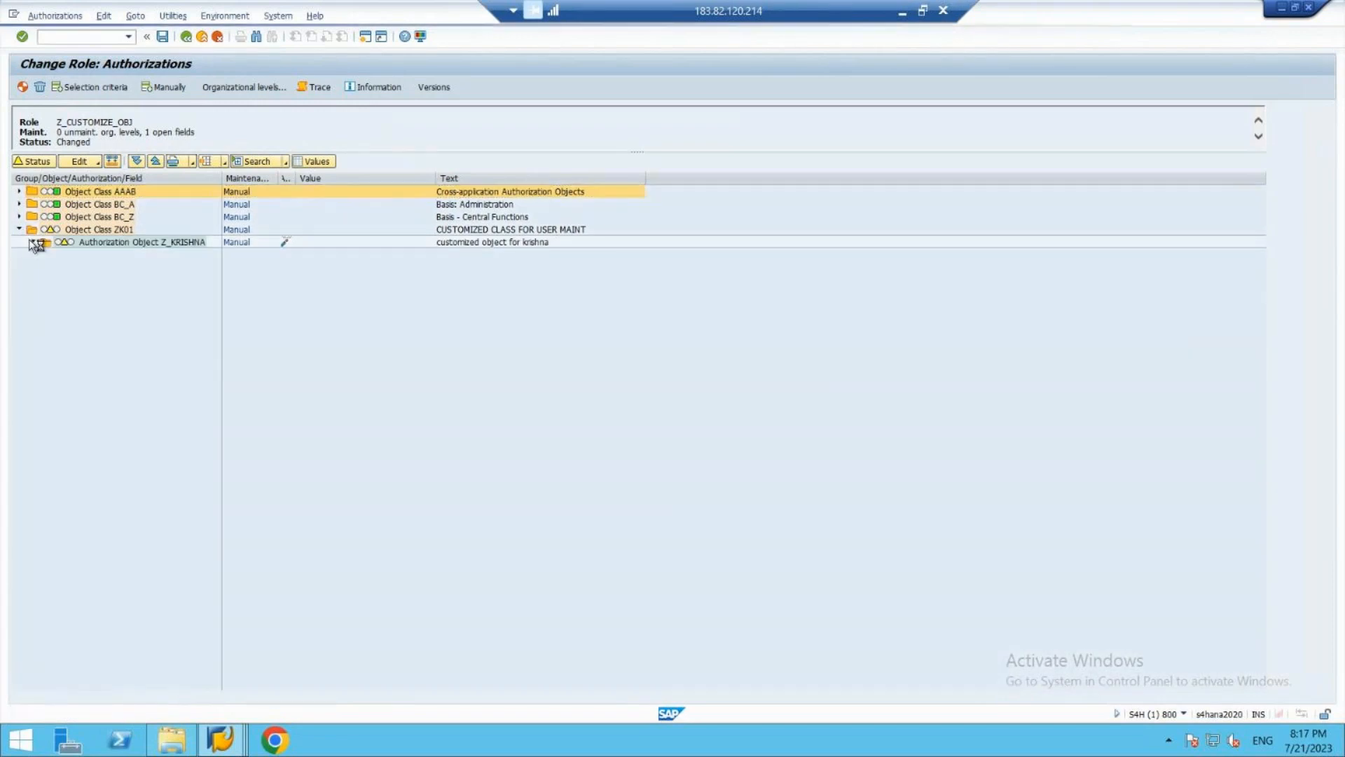
click(47, 255)
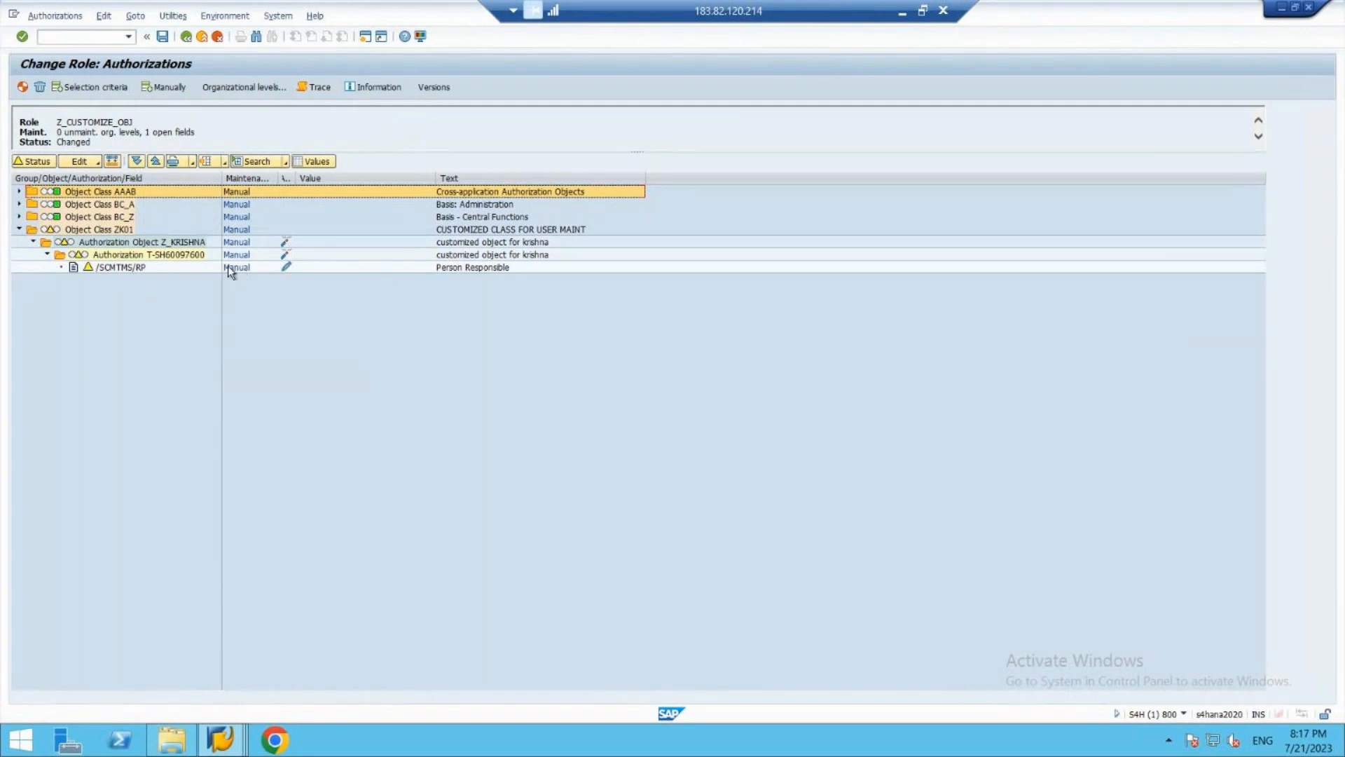
click(286, 266)
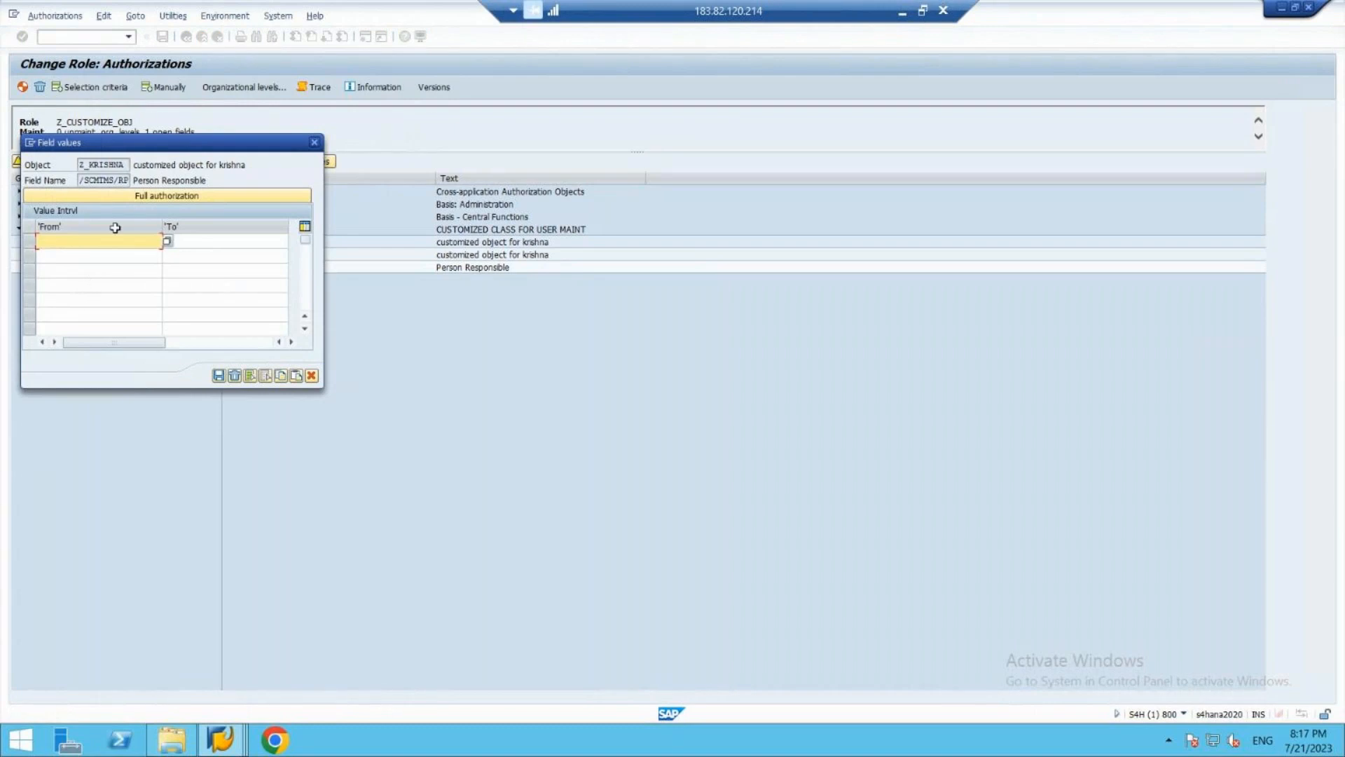
click(99, 190)
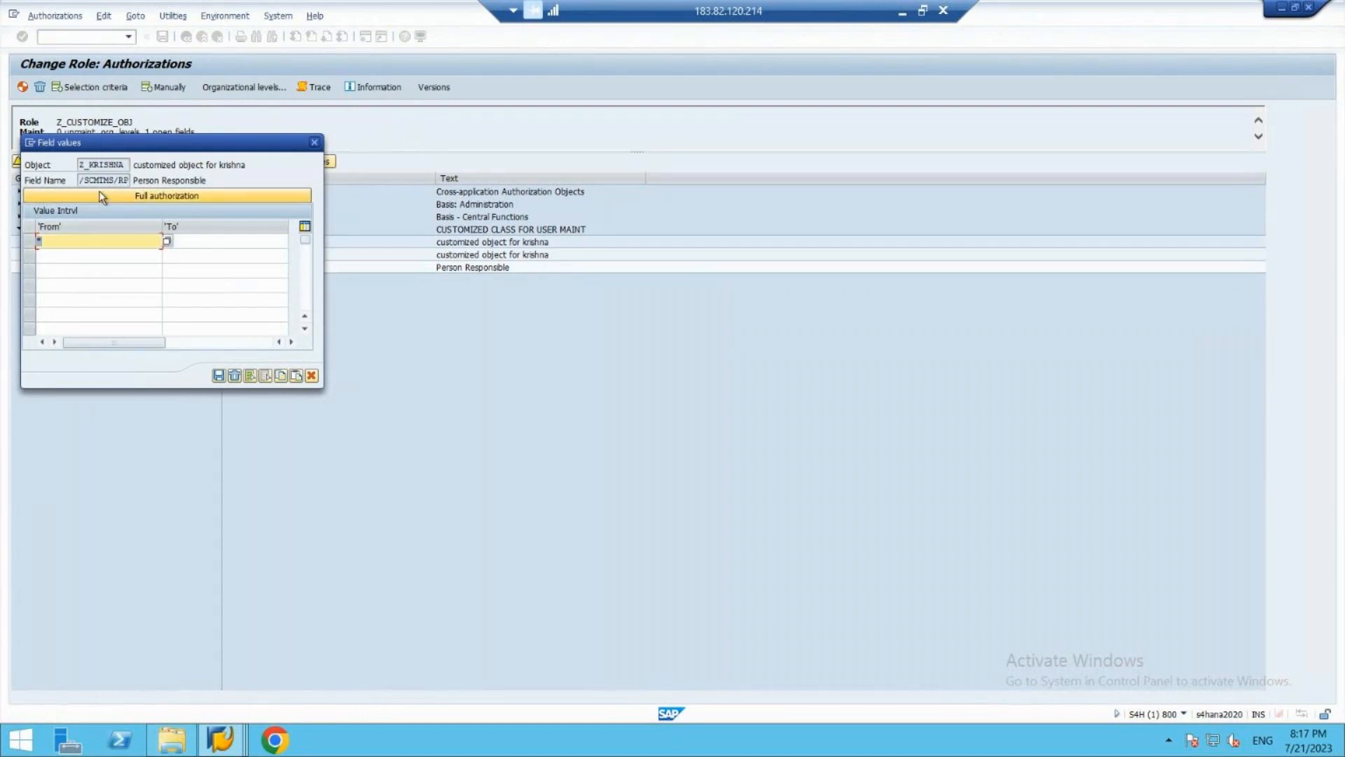
click(218, 376)
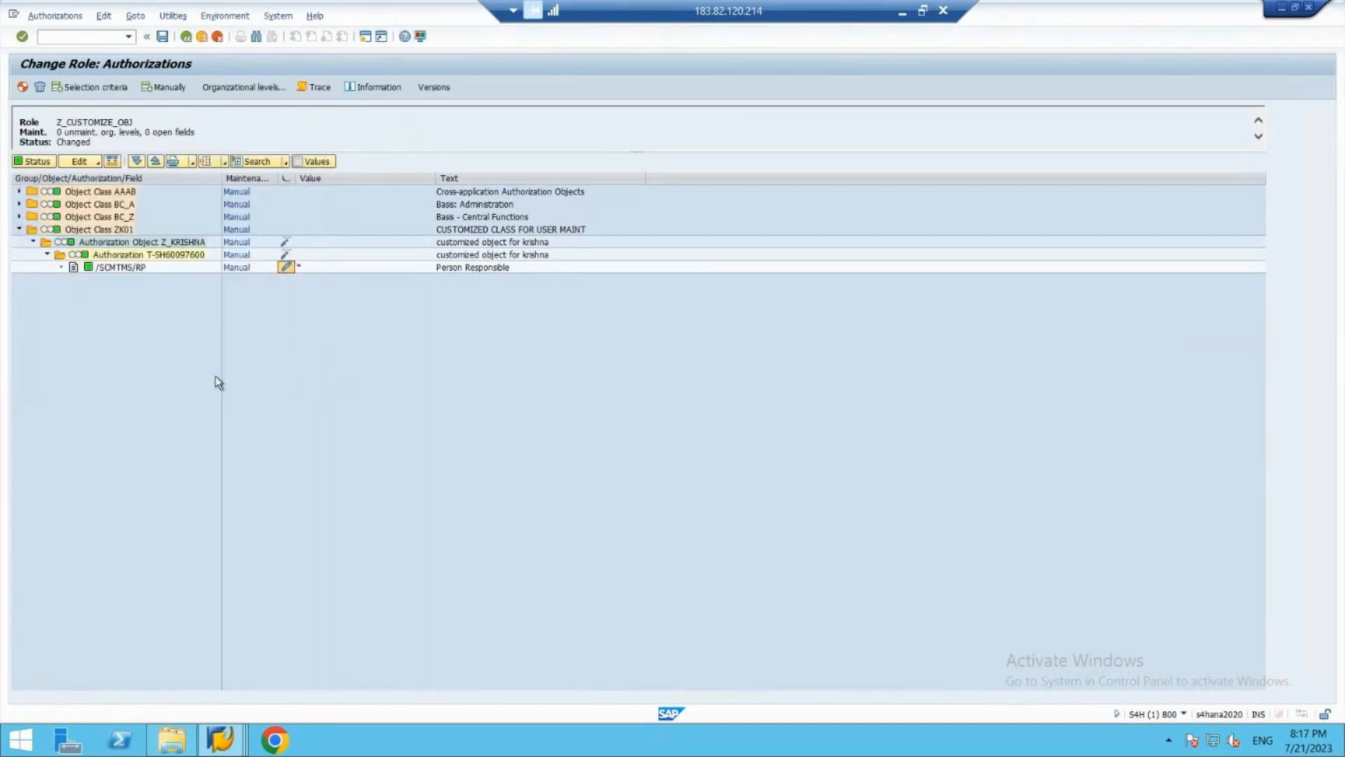
- Exit the authorization maintenance of role Z_CUSTOMIZE_OBJ without saving and leave role maintenance
click(203, 39)
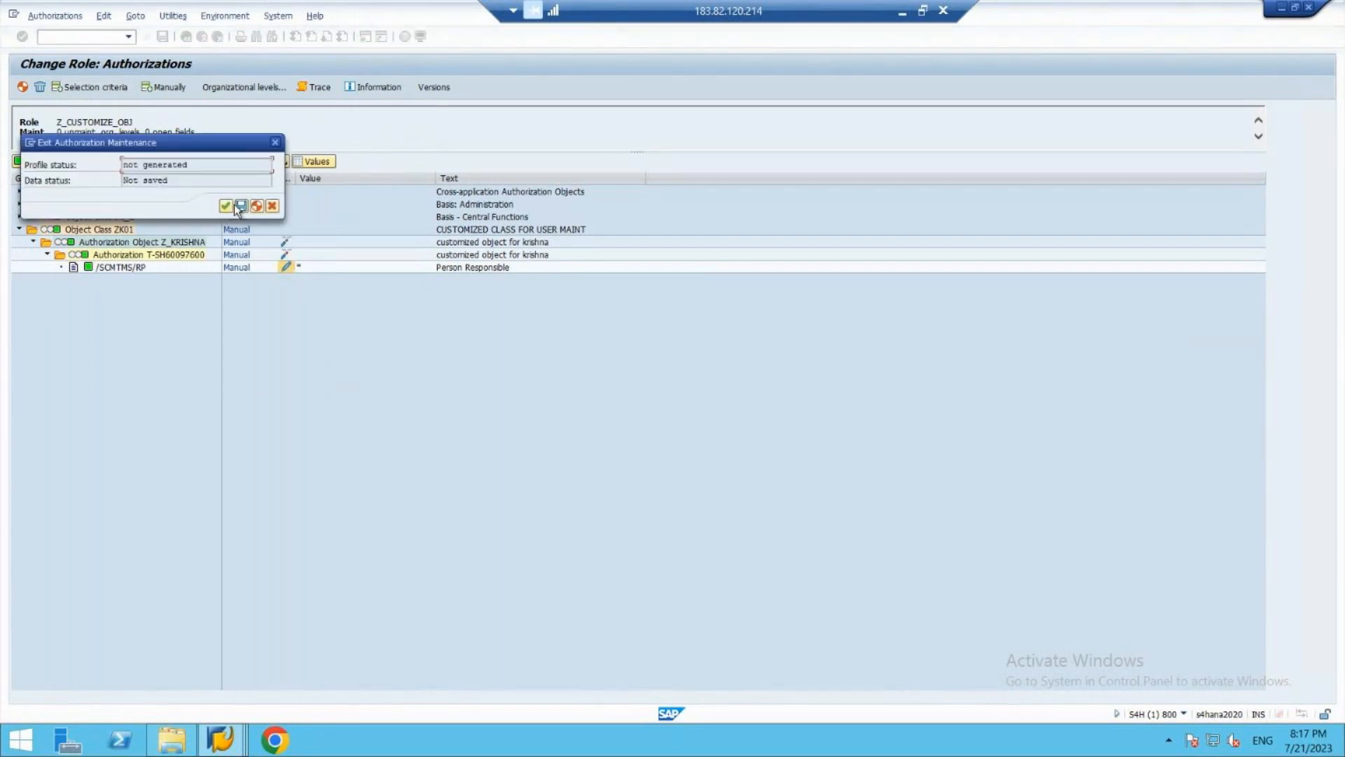
click(226, 206)
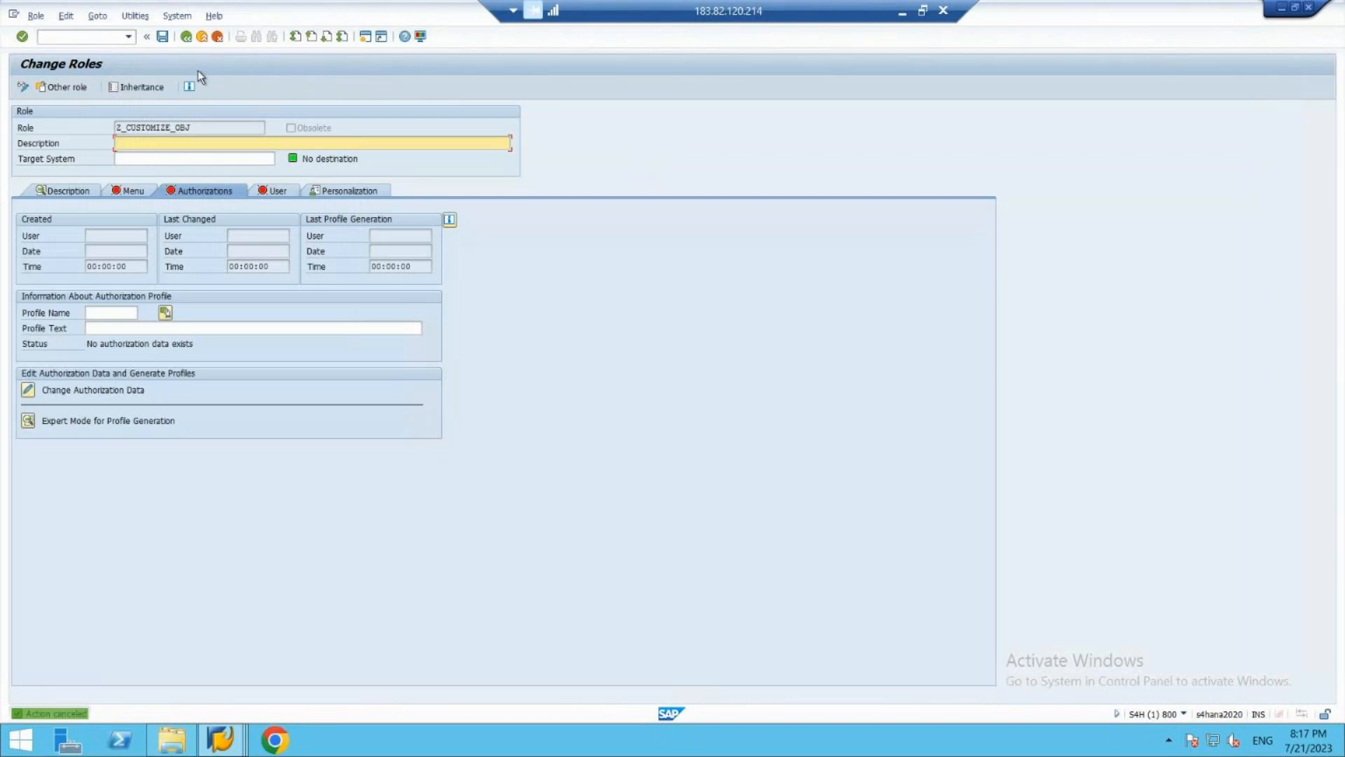
click(200, 41)
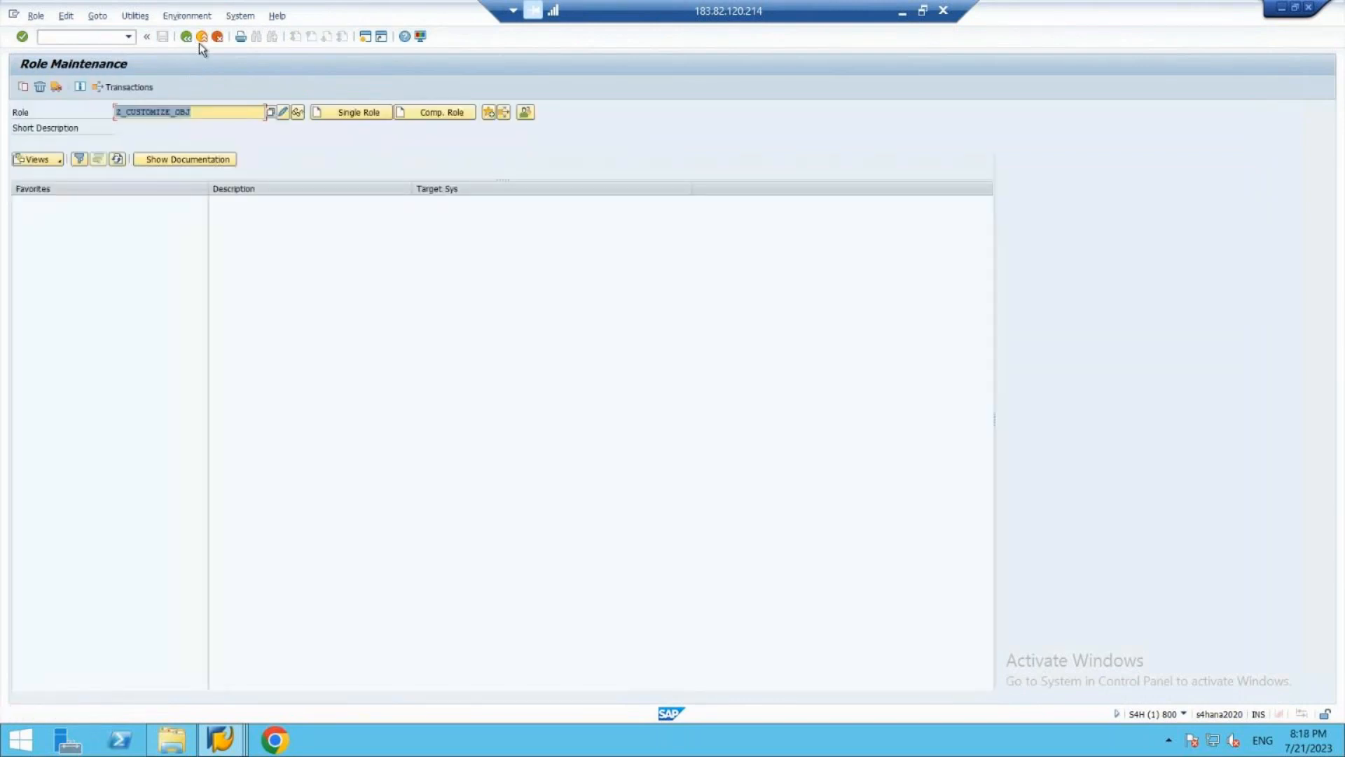
click(199, 43)
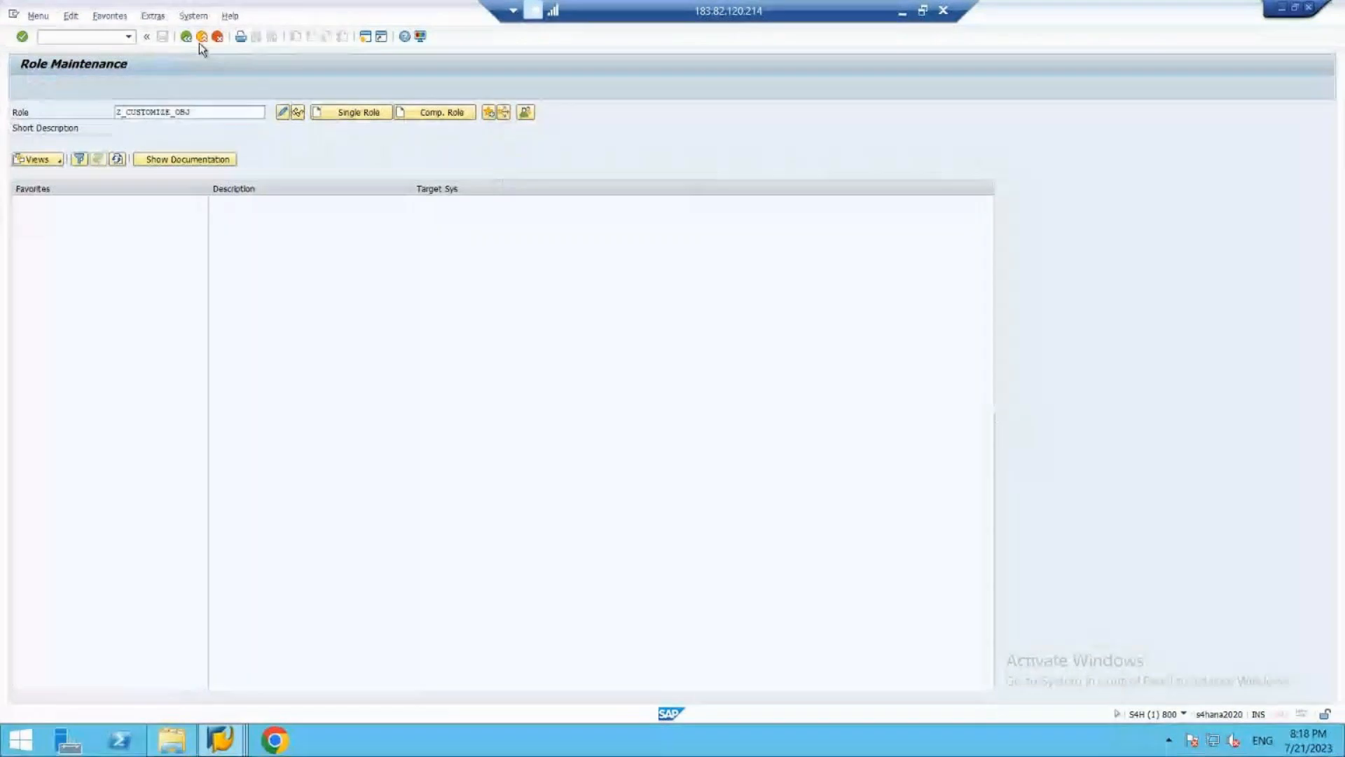
- Start transaction SU24 for maintaining authorization default values
text(su24)
key(Return)
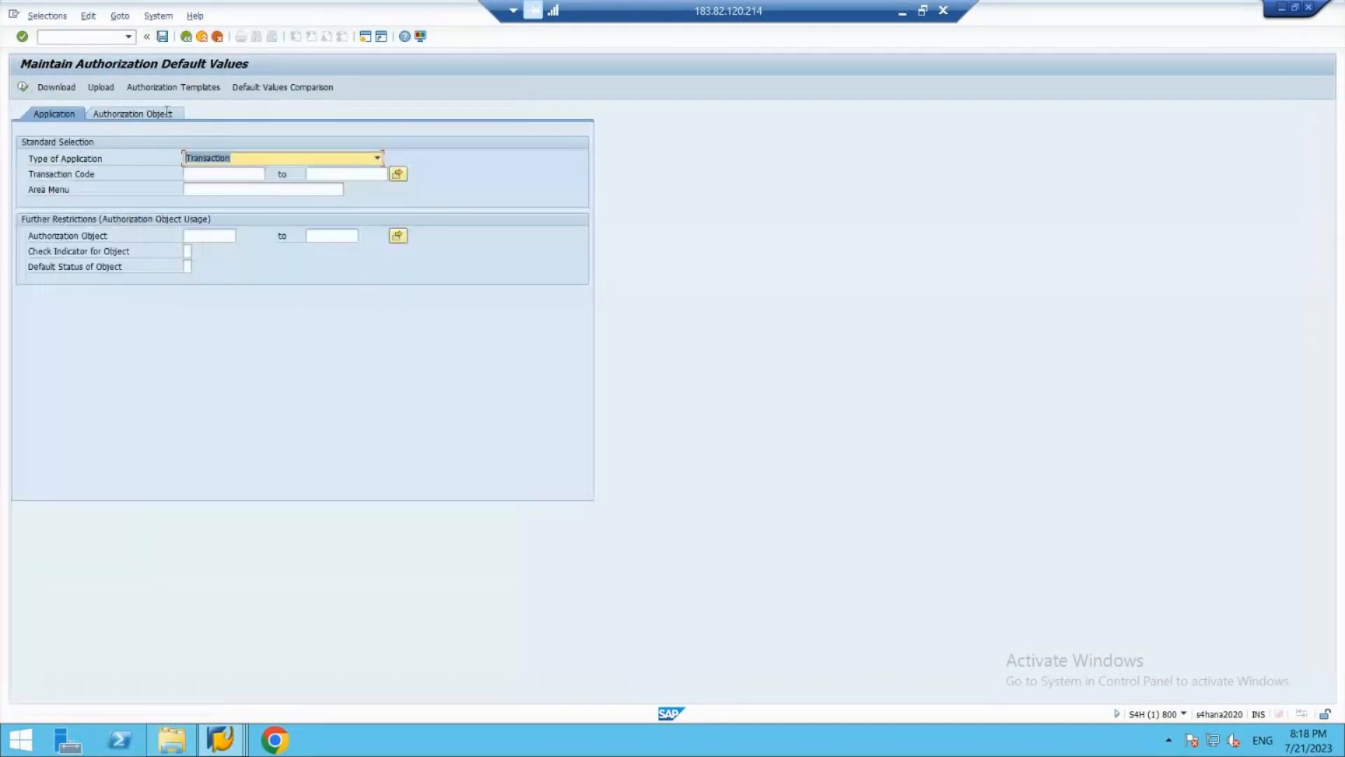
- Display the authorization default values of transaction code Z_USER01
click(249, 176)
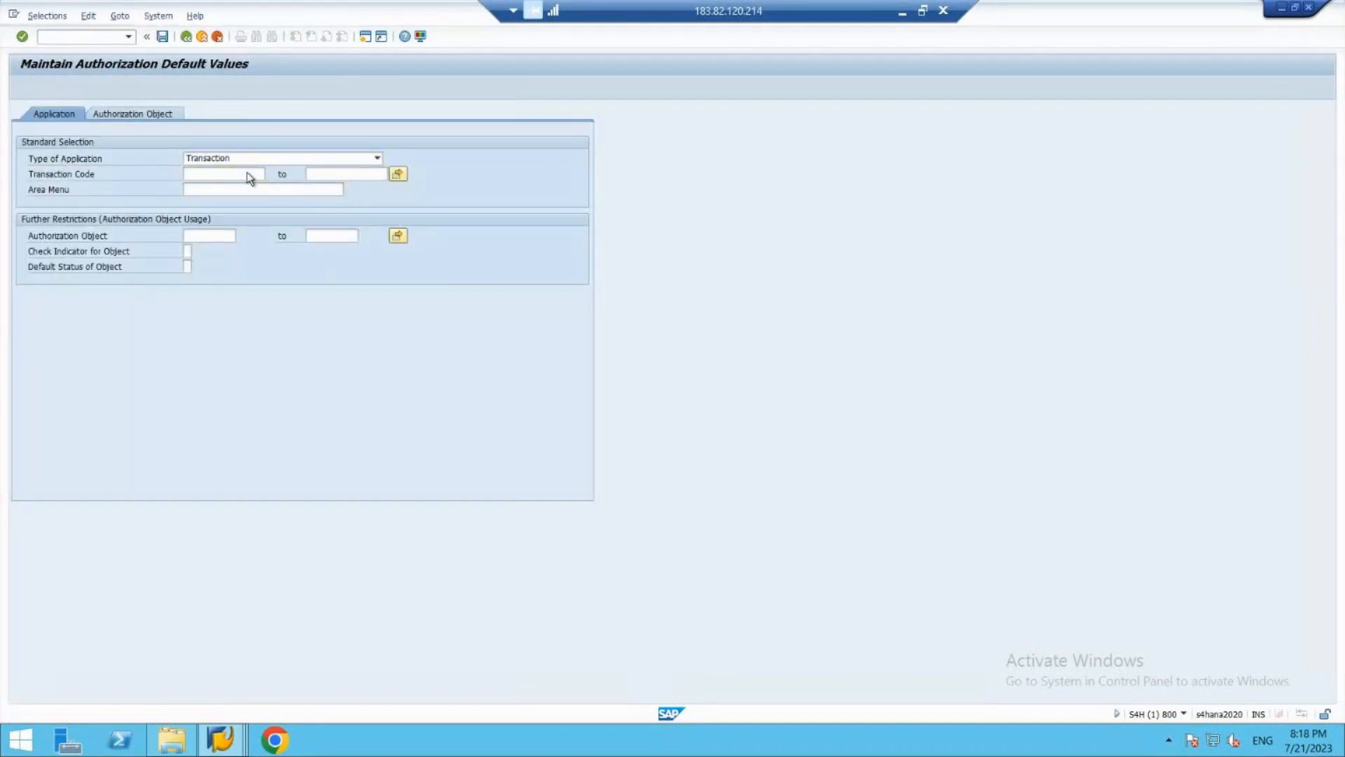
double_click(250, 176)
drag(275, 136, 306, 123)
click(312, 117)
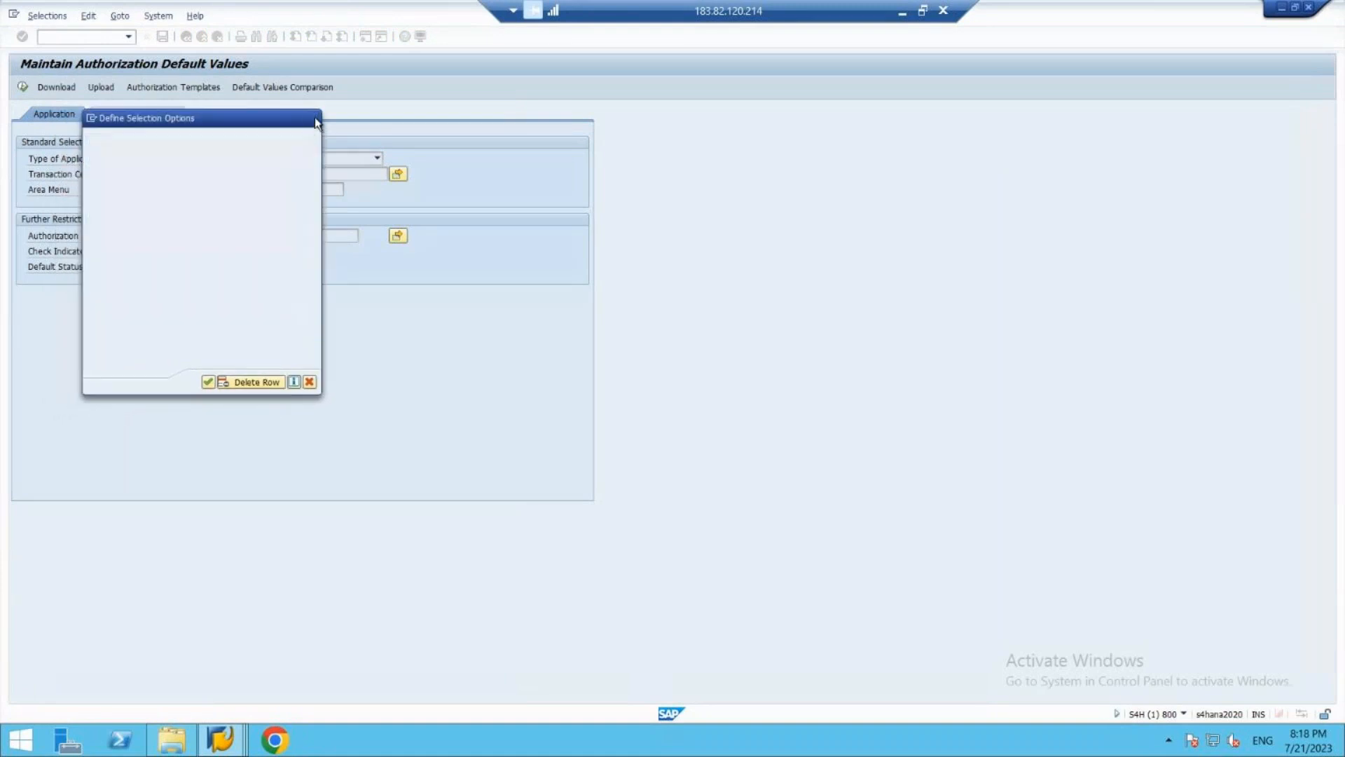
text(z)ua)
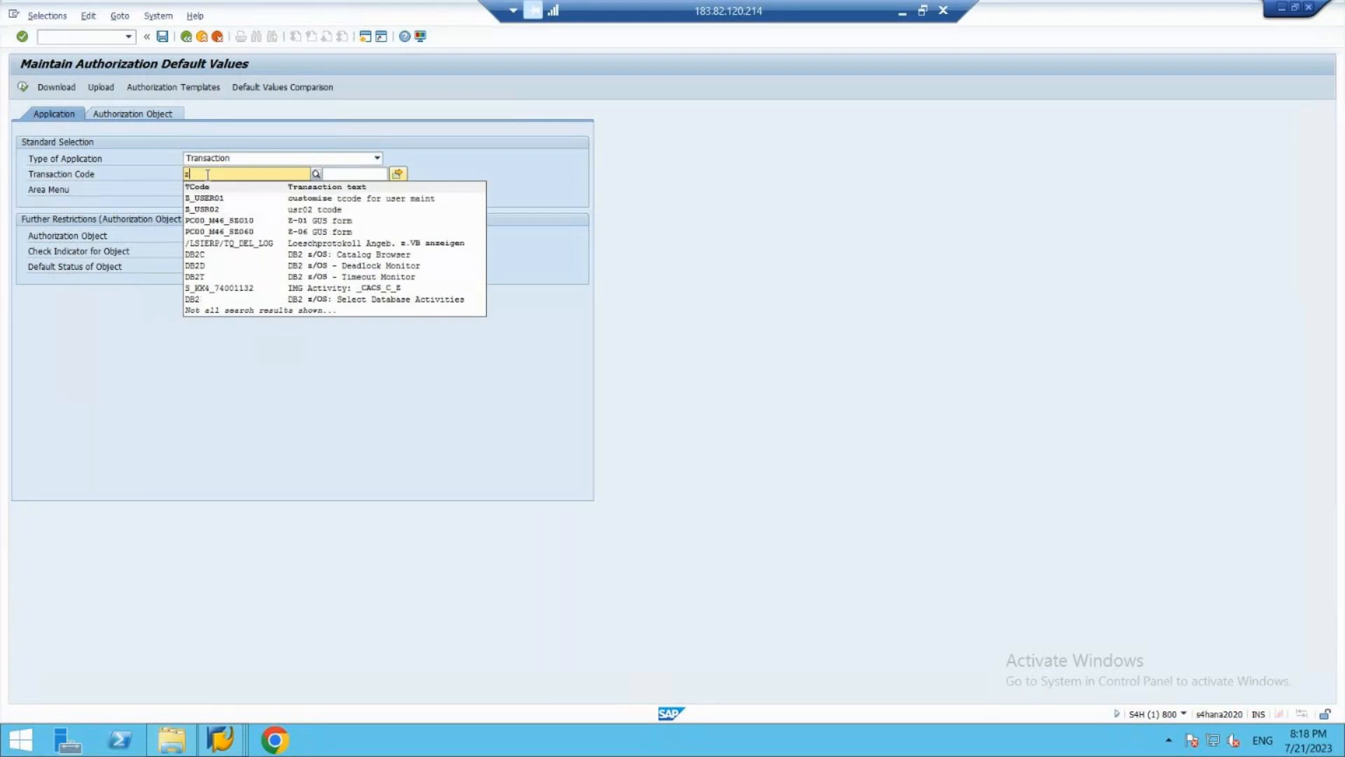
text(er01)
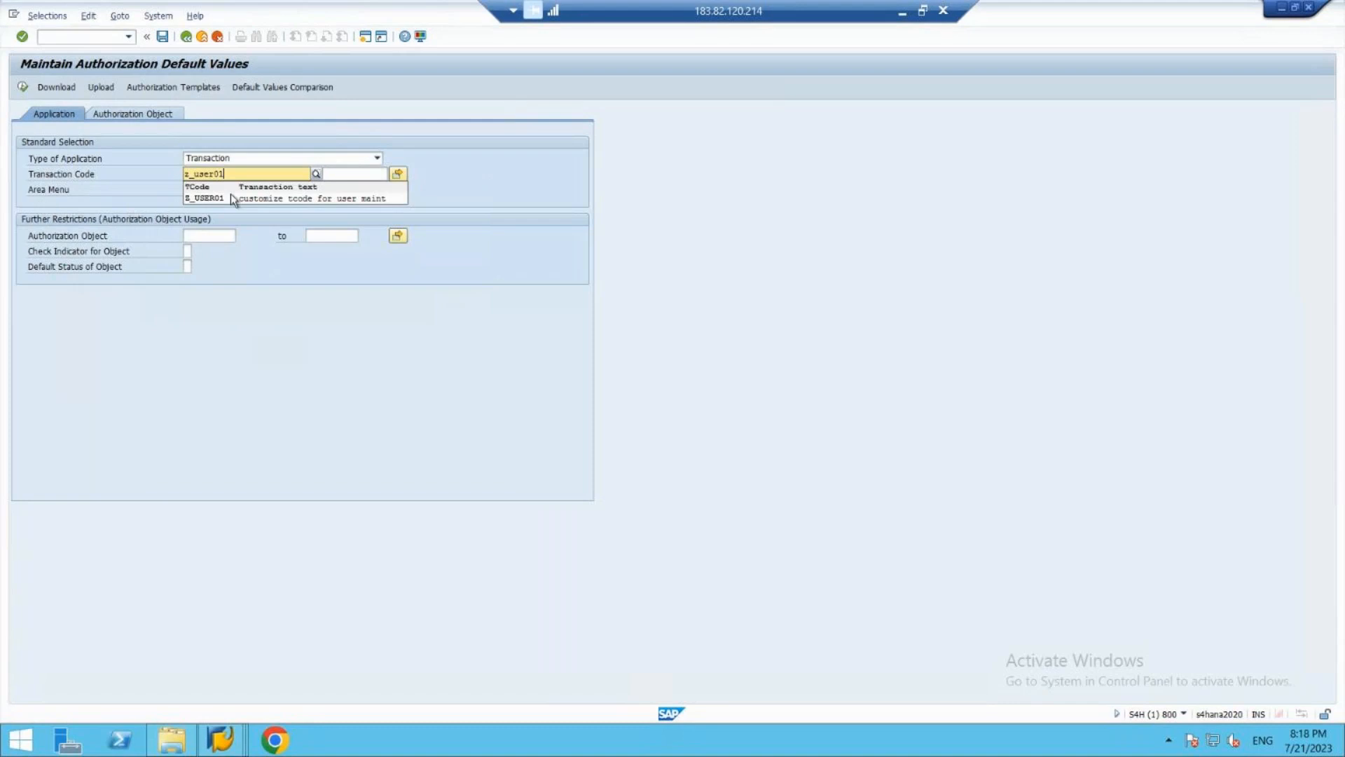
click(249, 197)
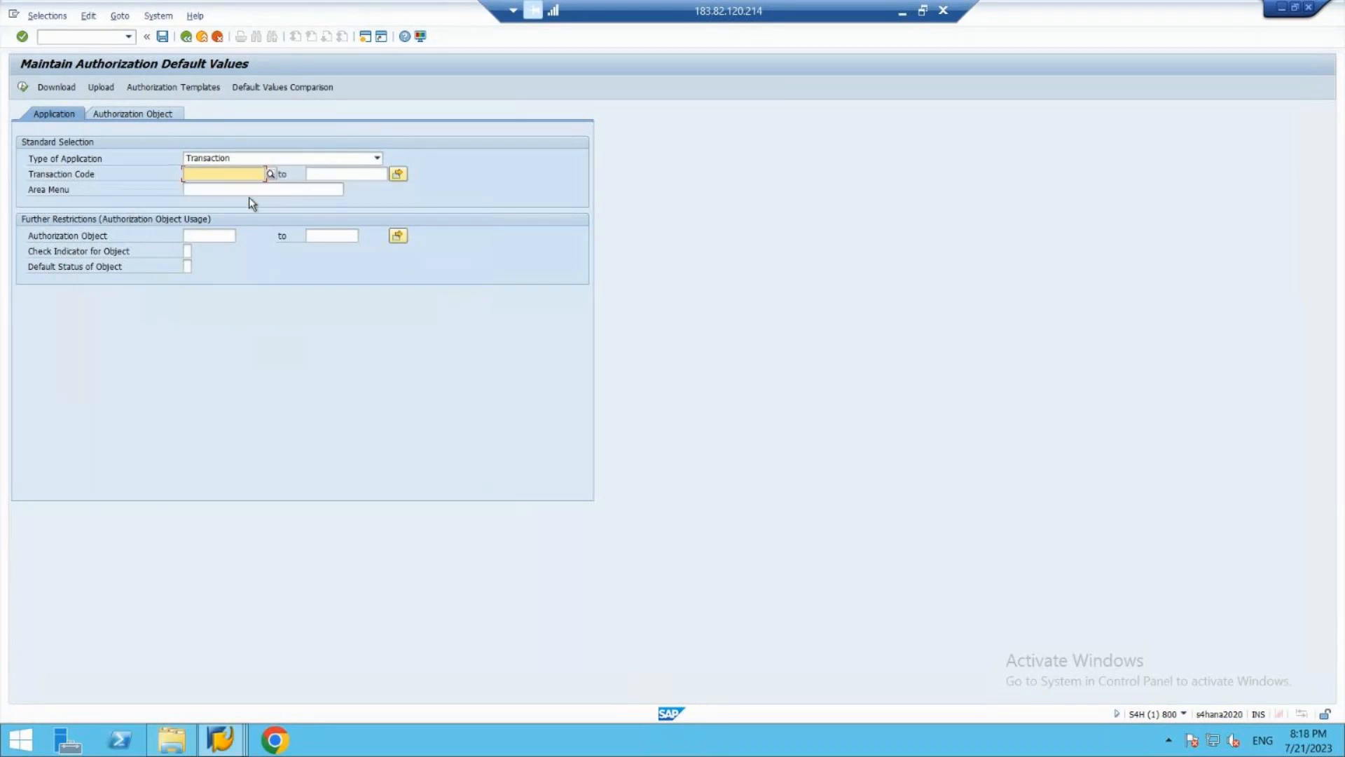
click(27, 86)
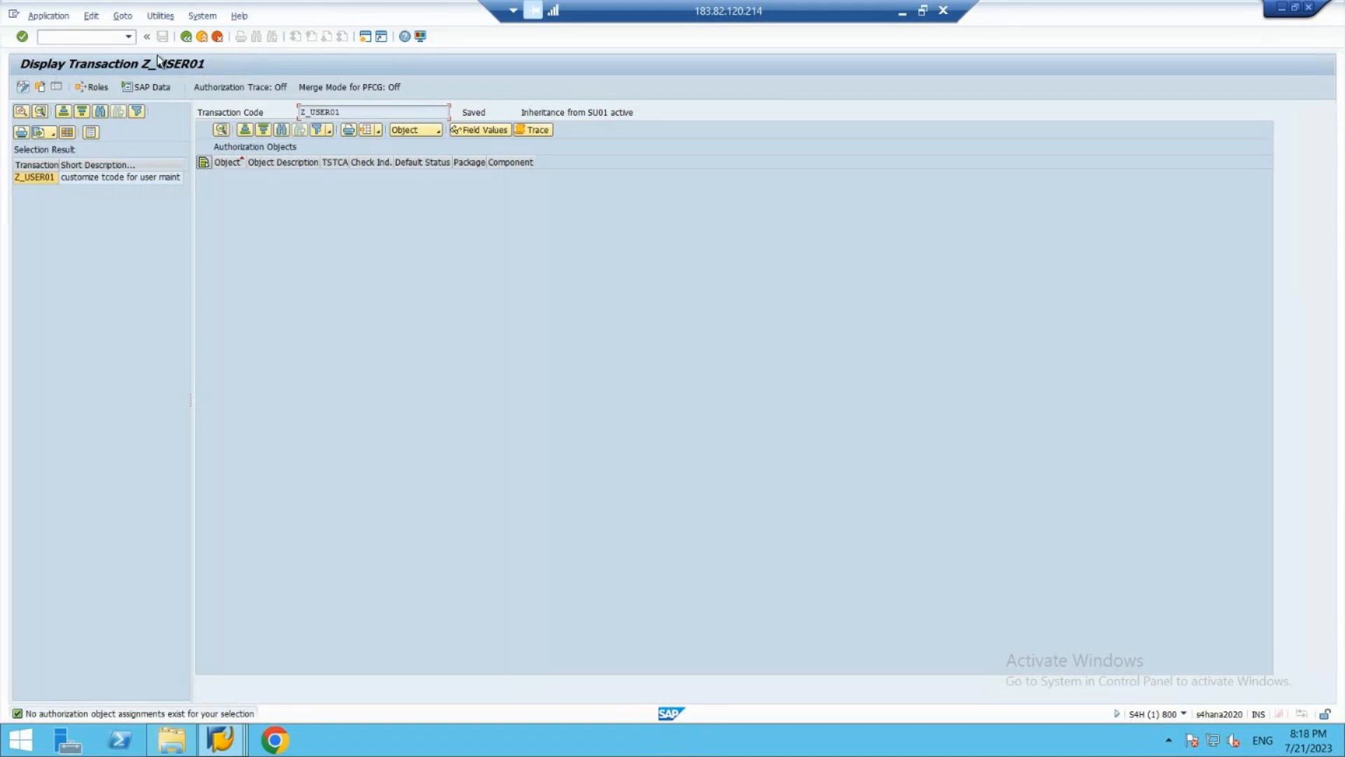
- Display the authorization defaults of transaction code SU01 instead and switch them to change mode
click(202, 36)
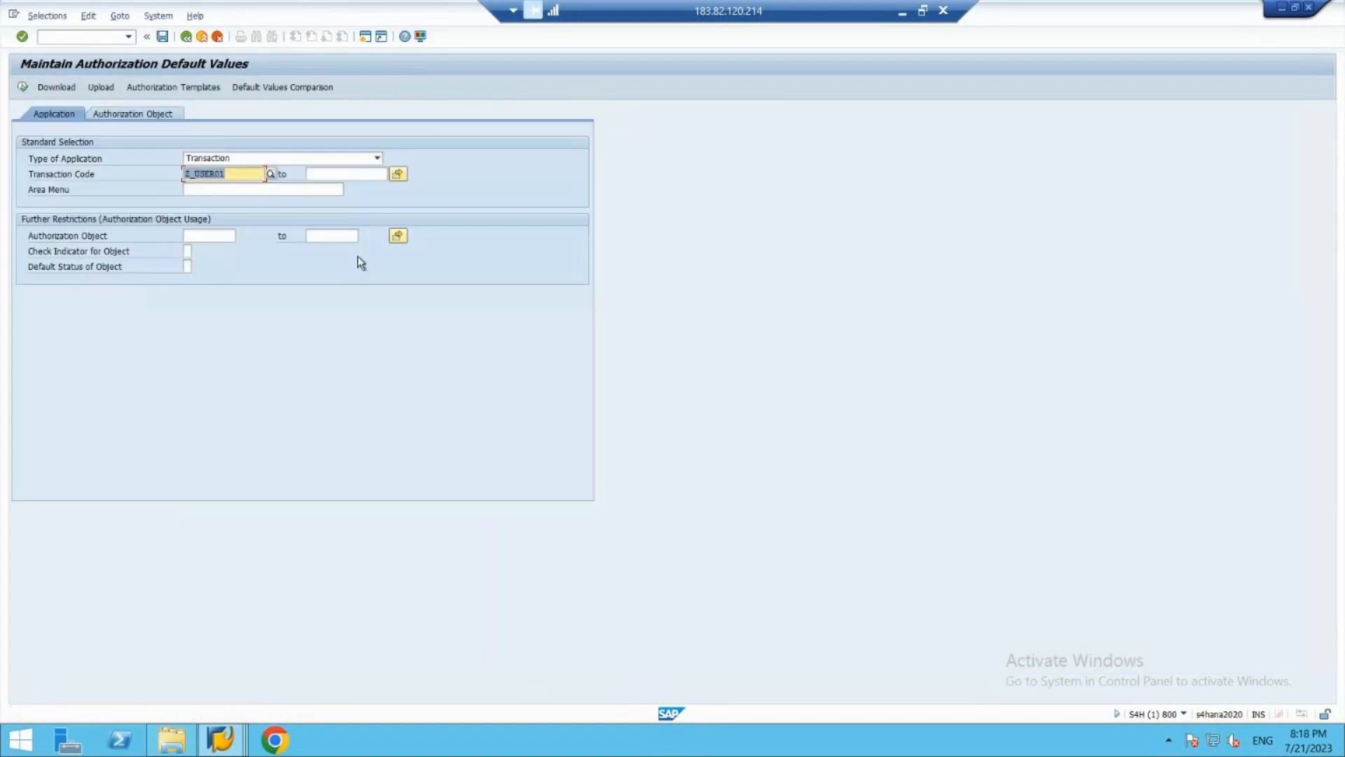
text(su01)
key(Return)
click(24, 88)
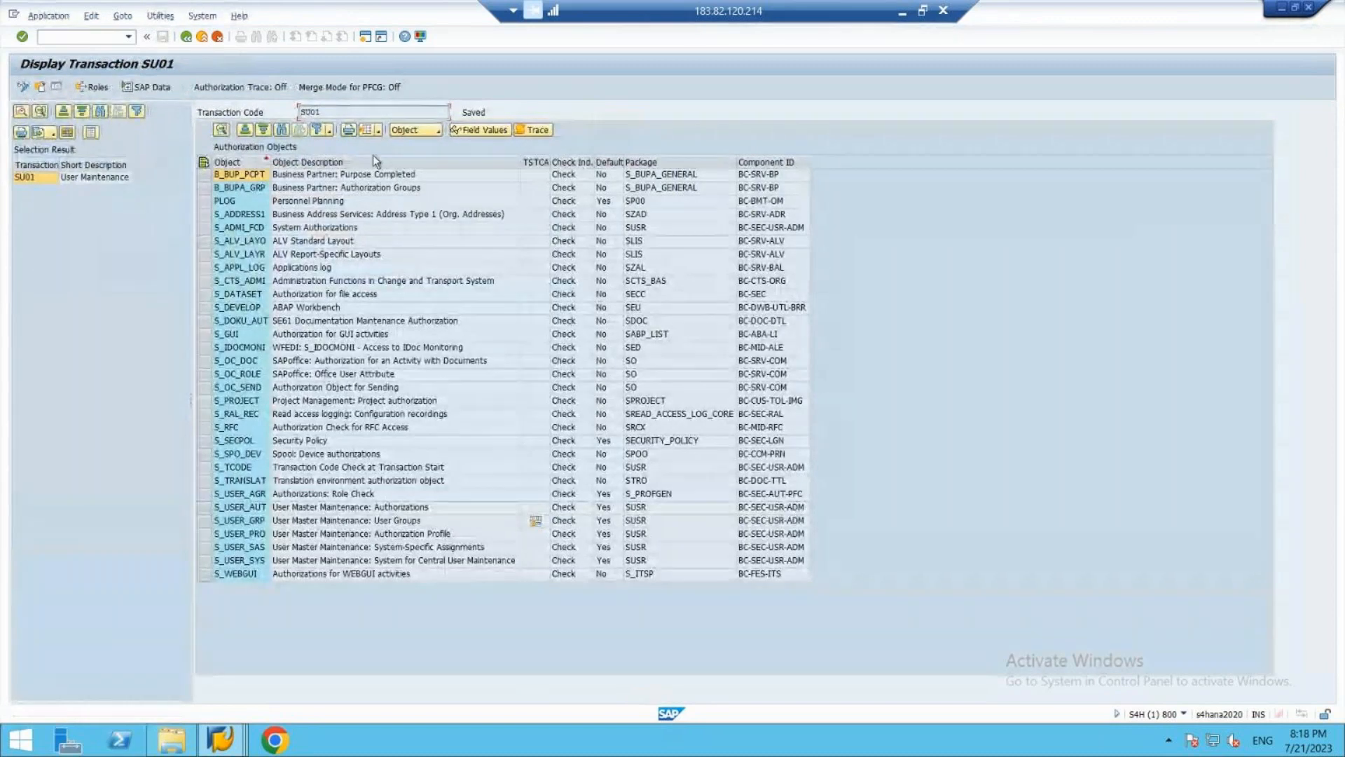
click(439, 129)
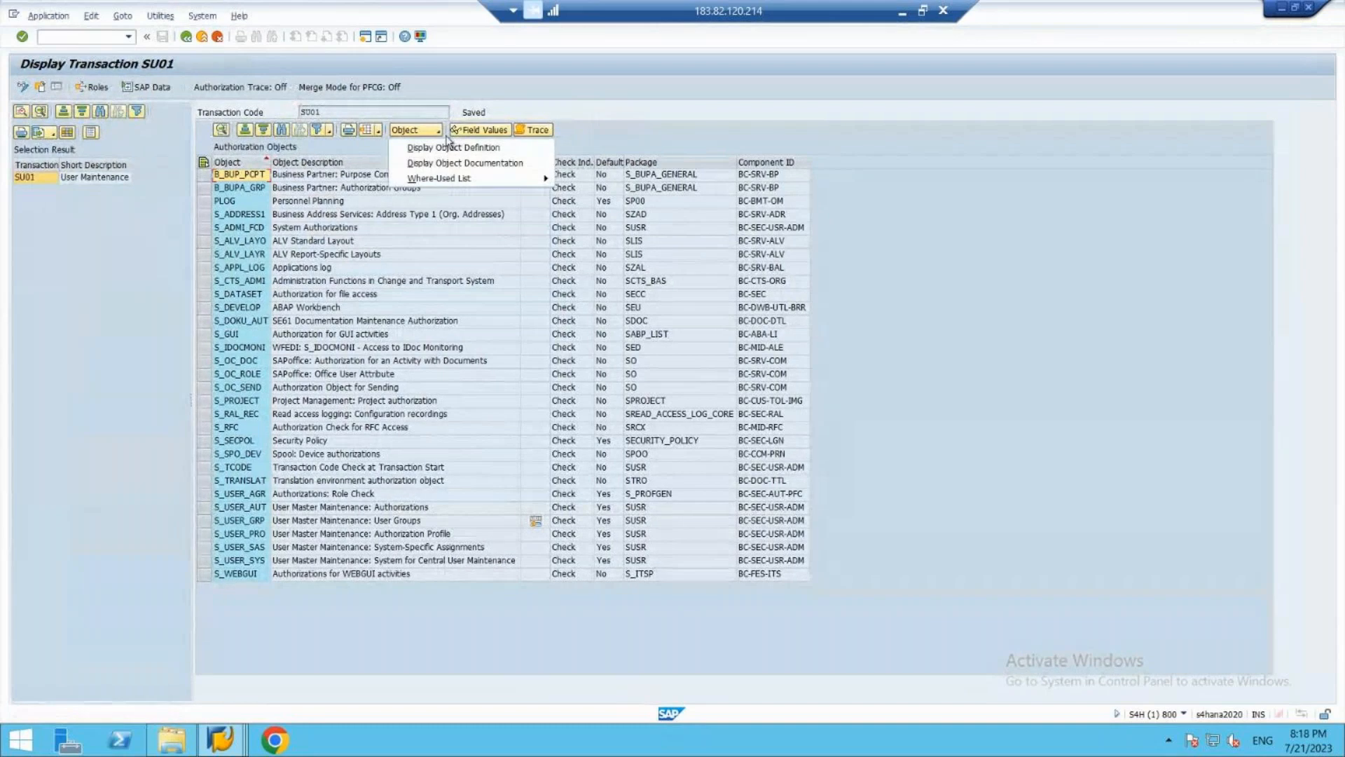
click(22, 88)
click(24, 90)
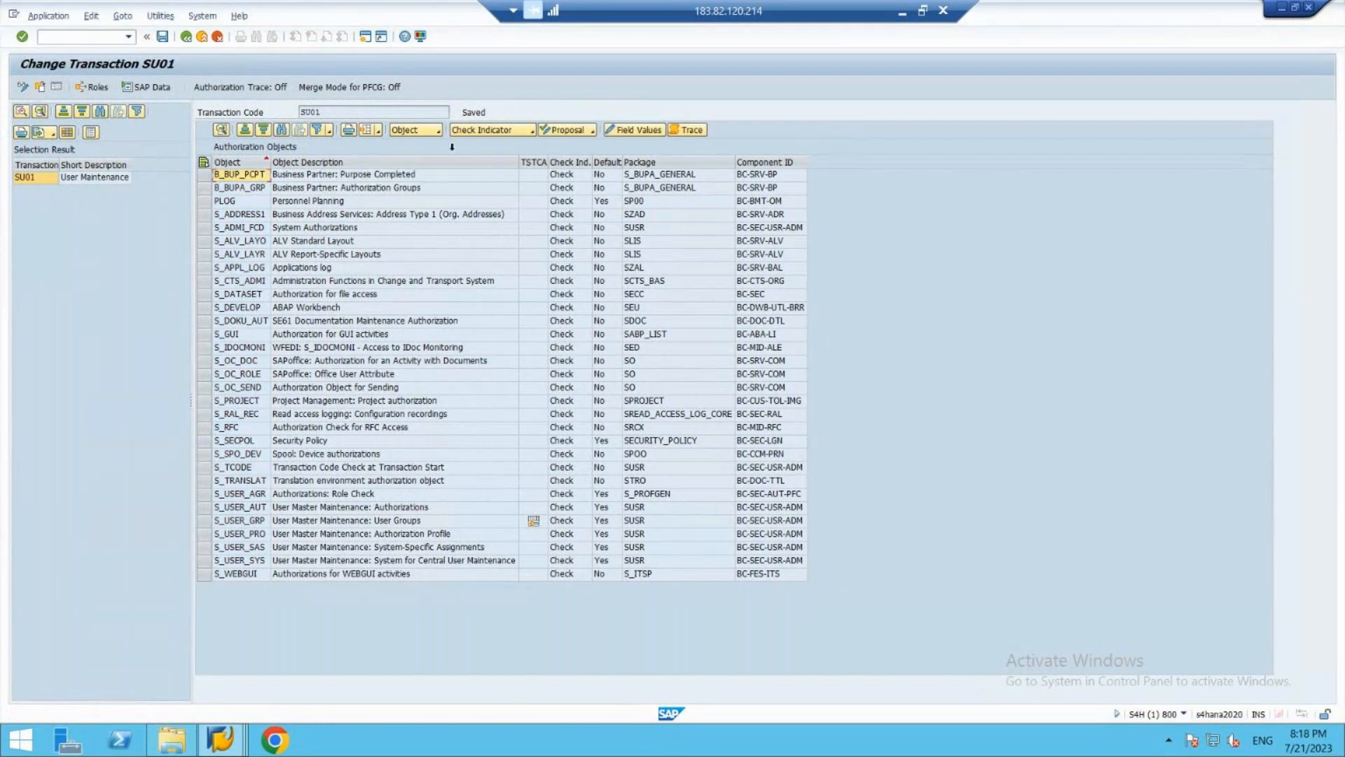
- Add the custom authorization object from class ZK01 to transaction SU01's authorization objects
click(440, 129)
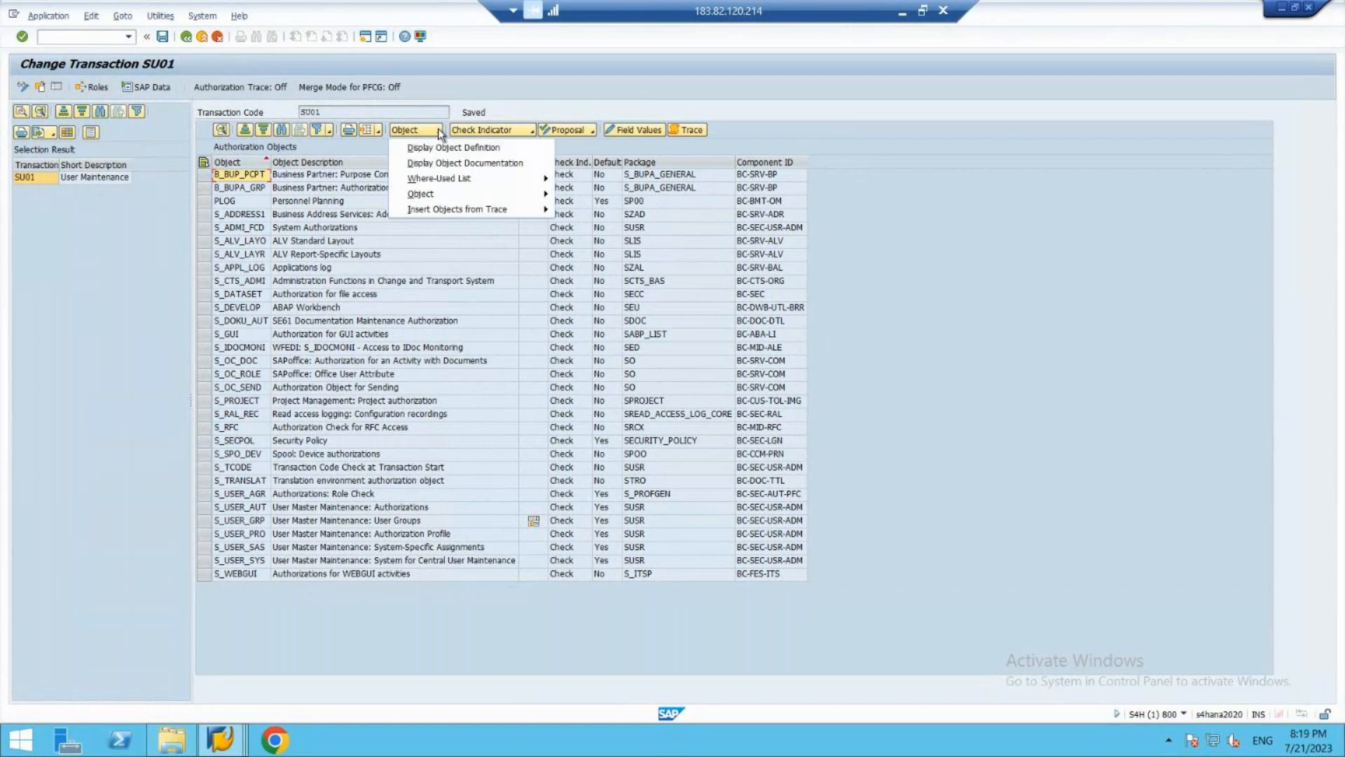
mouse_move(483, 213)
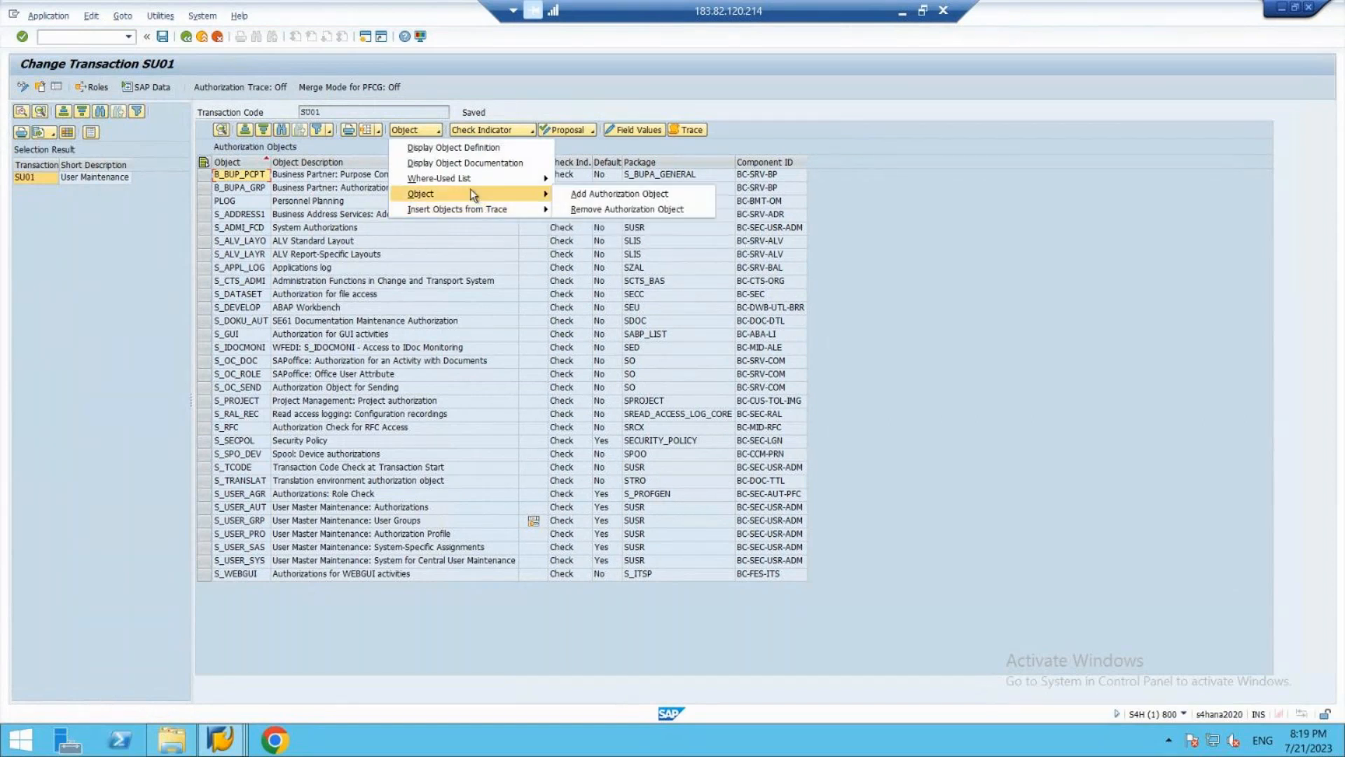
click(599, 195)
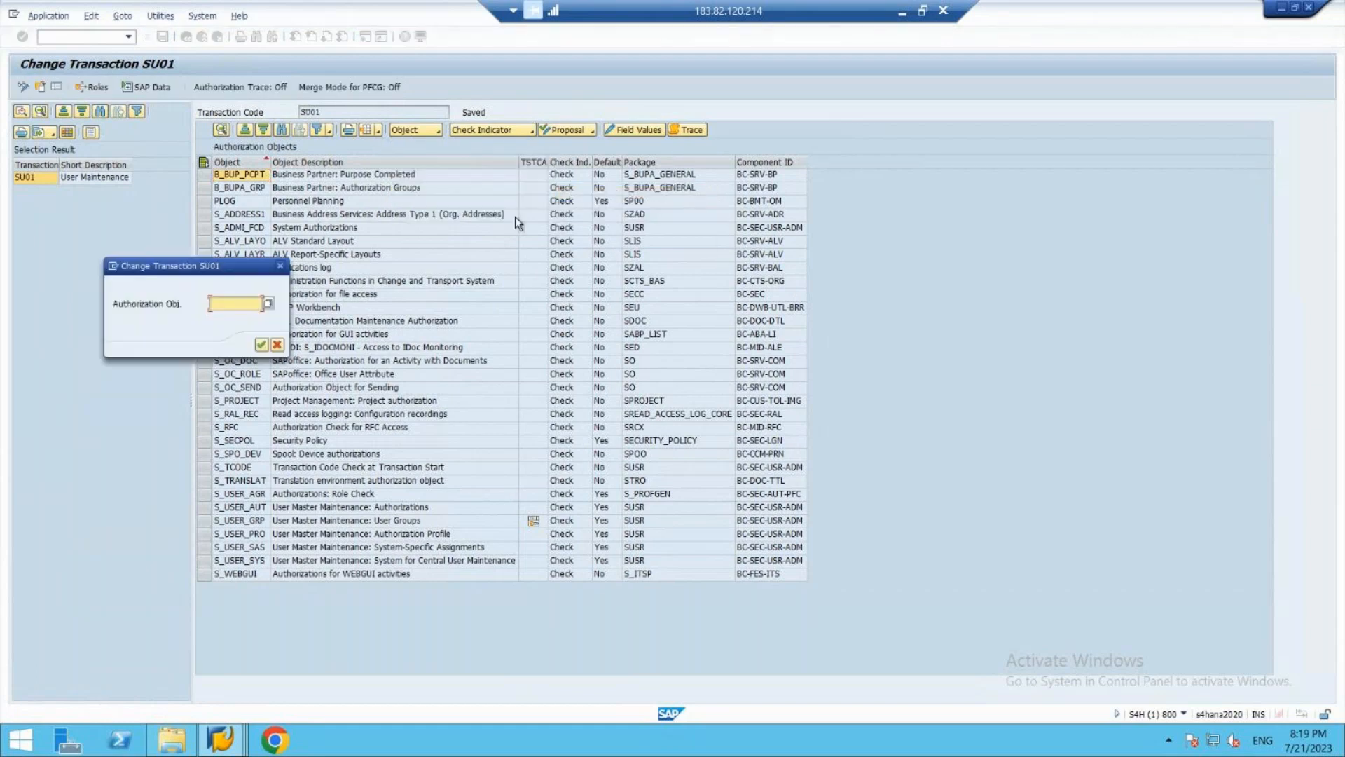
text(z_krishna)
key(Return)
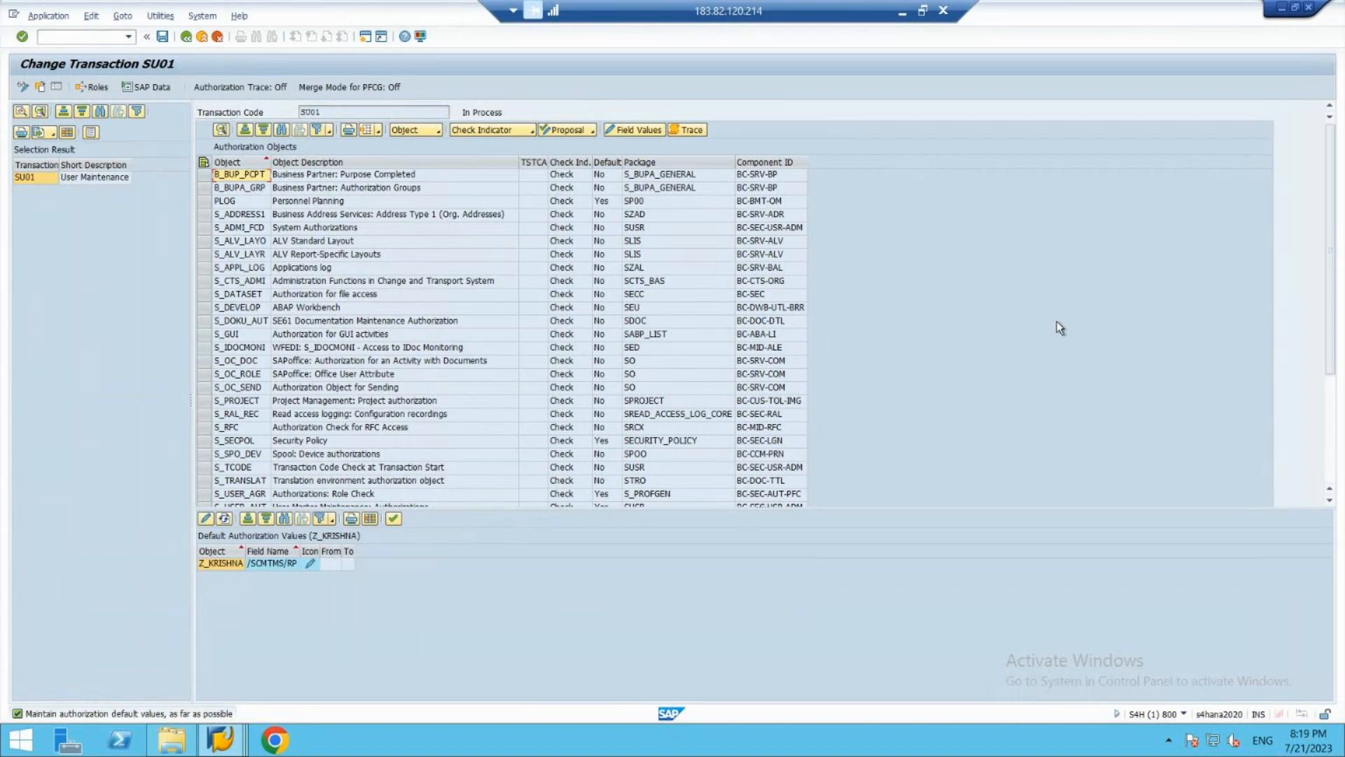
- Select the custom object at the end of SU01's object list and set its proposal status to "No"
scroll(1338, 413, down, 5)
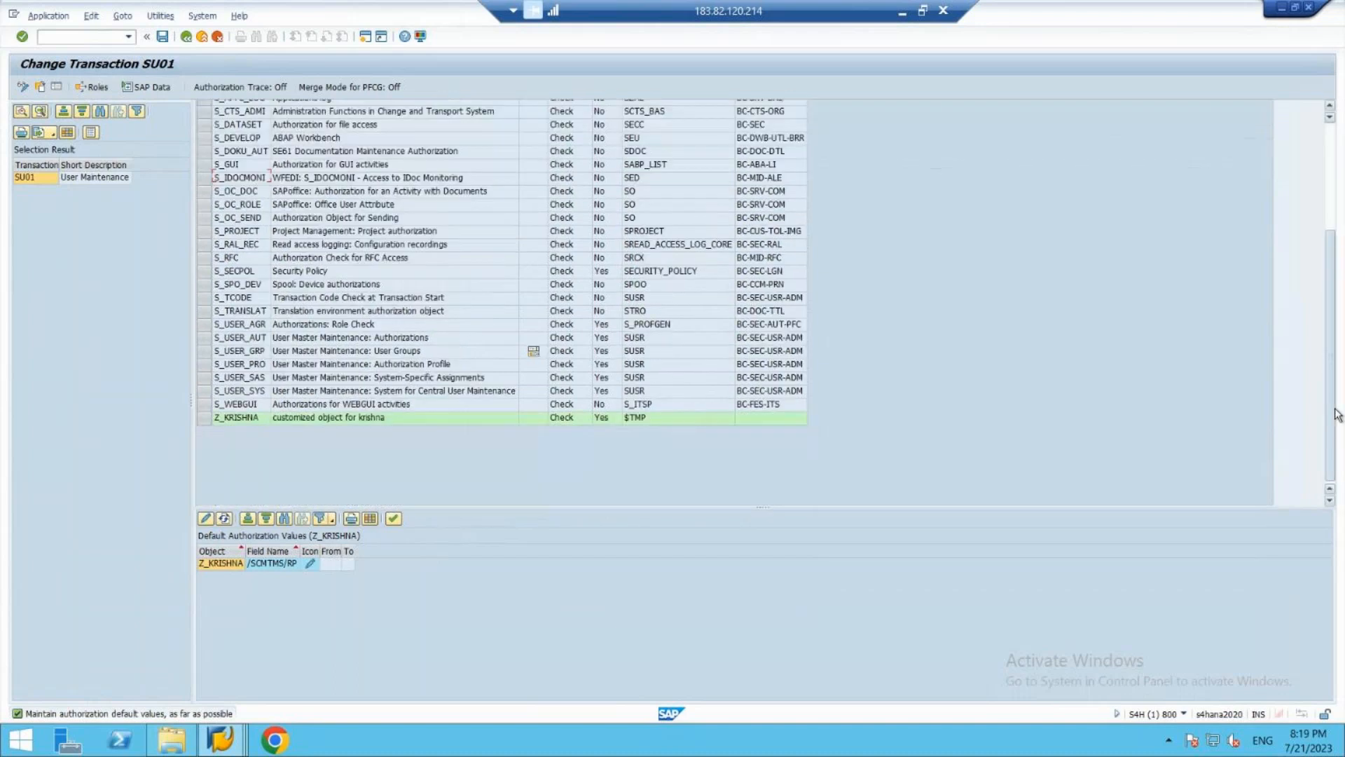
click(204, 419)
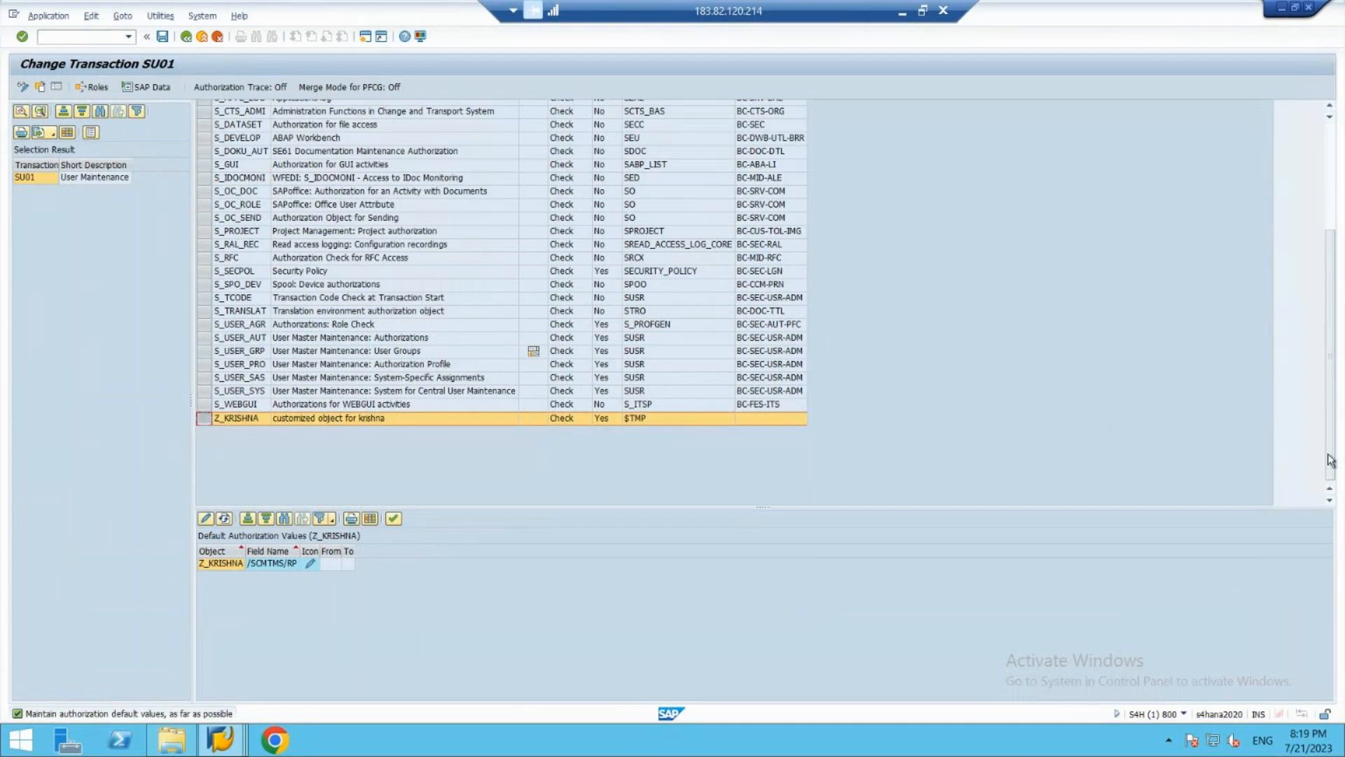
drag(1333, 434, 1322, 227)
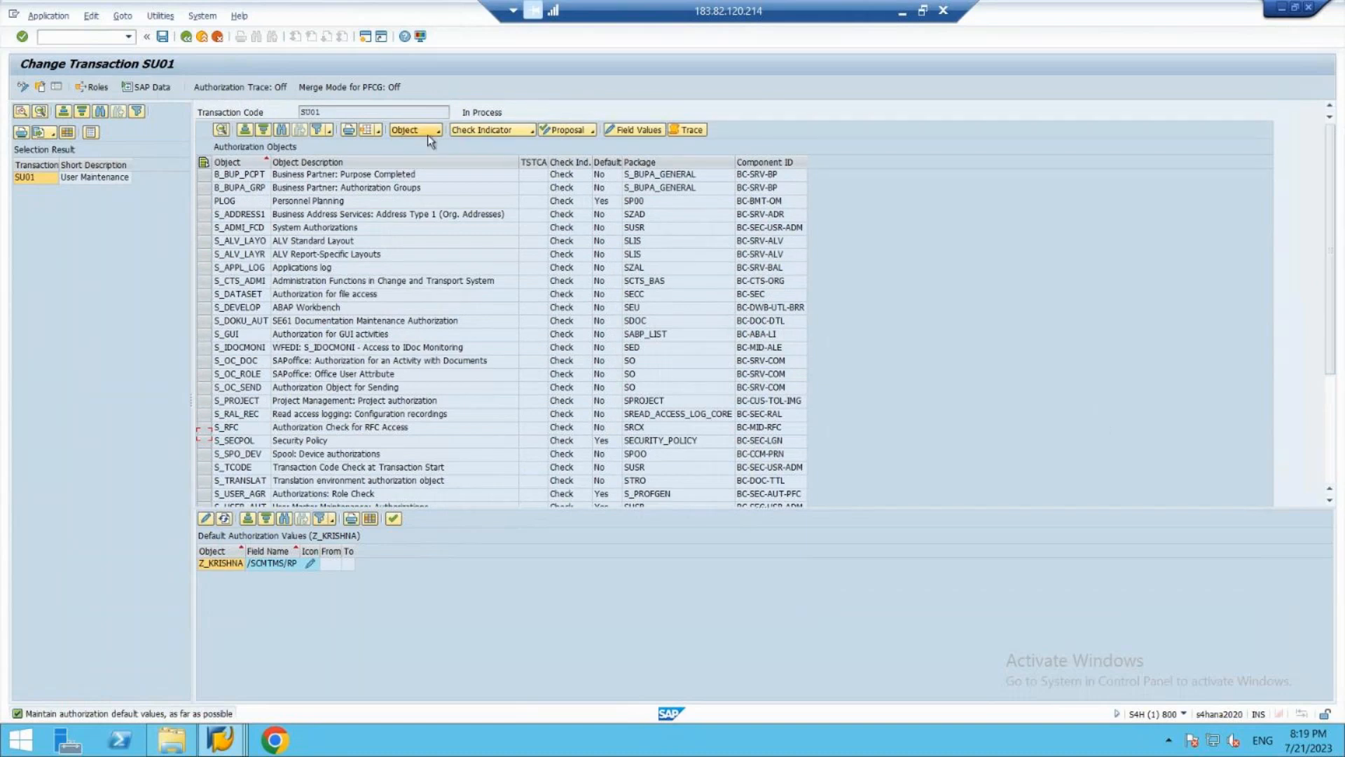
click(569, 130)
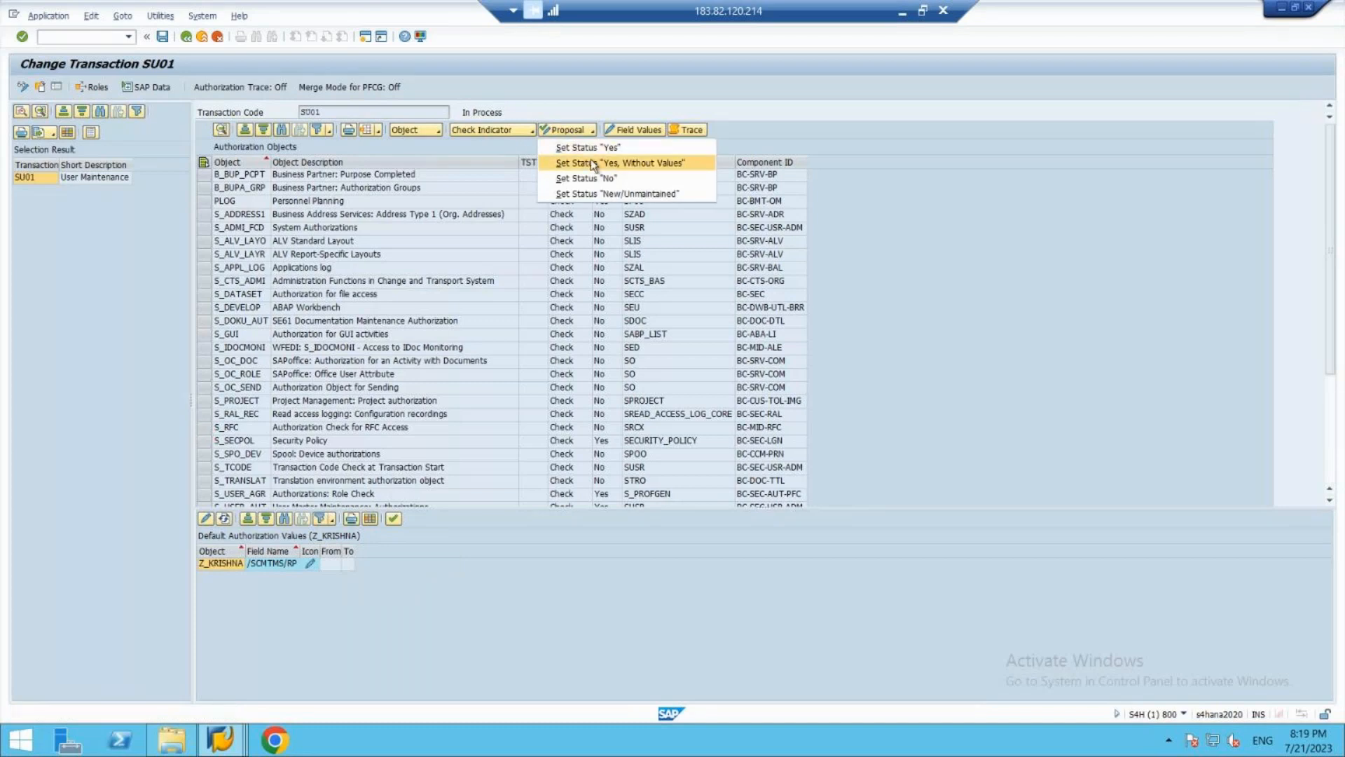
click(637, 178)
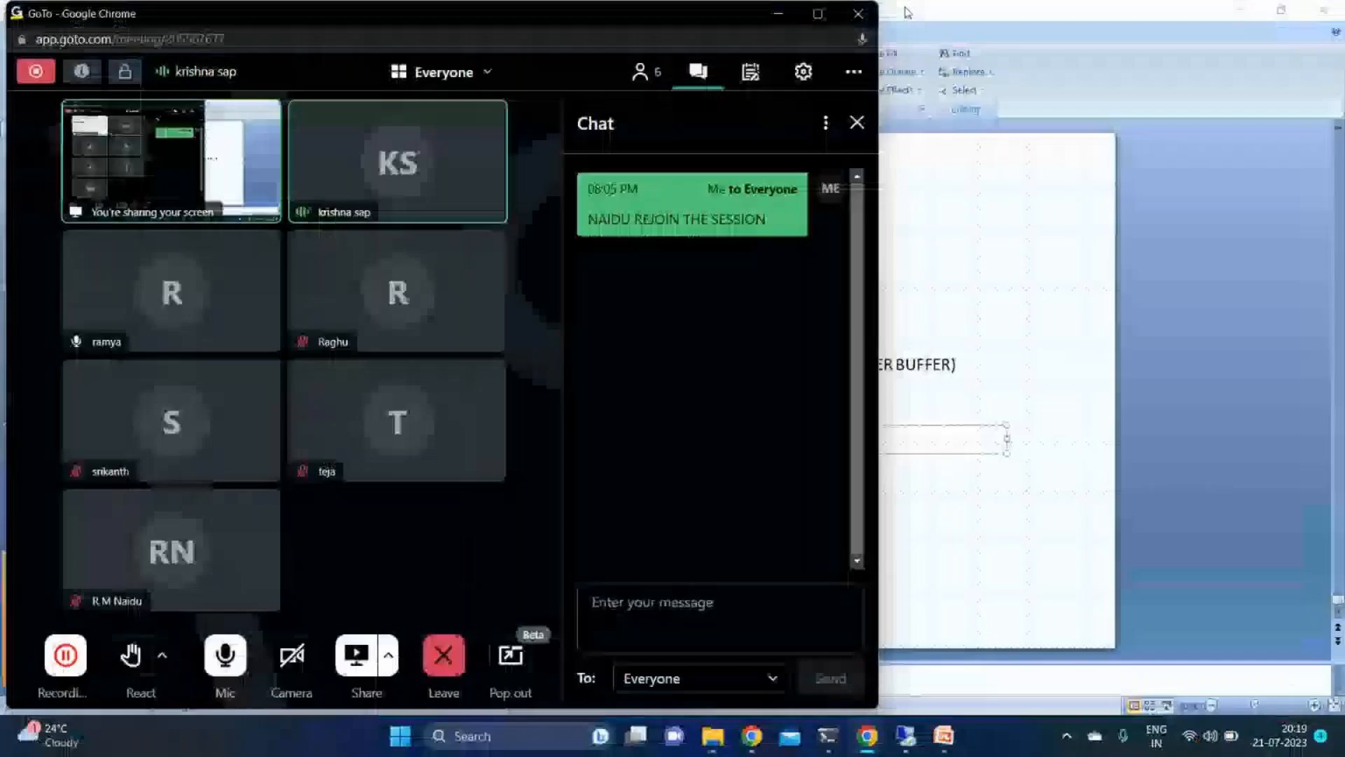
- Switch to the PowerPoint presentation 8pm july and clear the text from the lower text box on slide 51
click(903, 11)
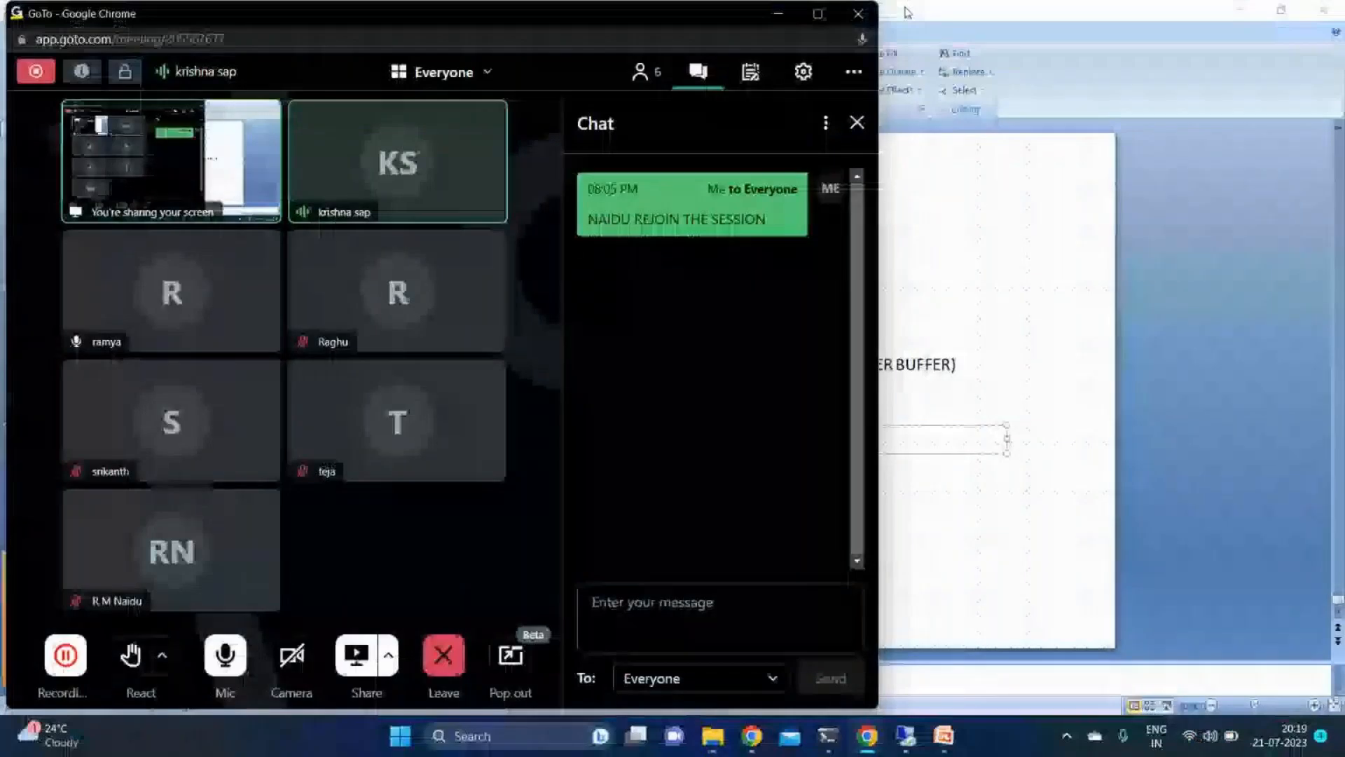
click(780, 13)
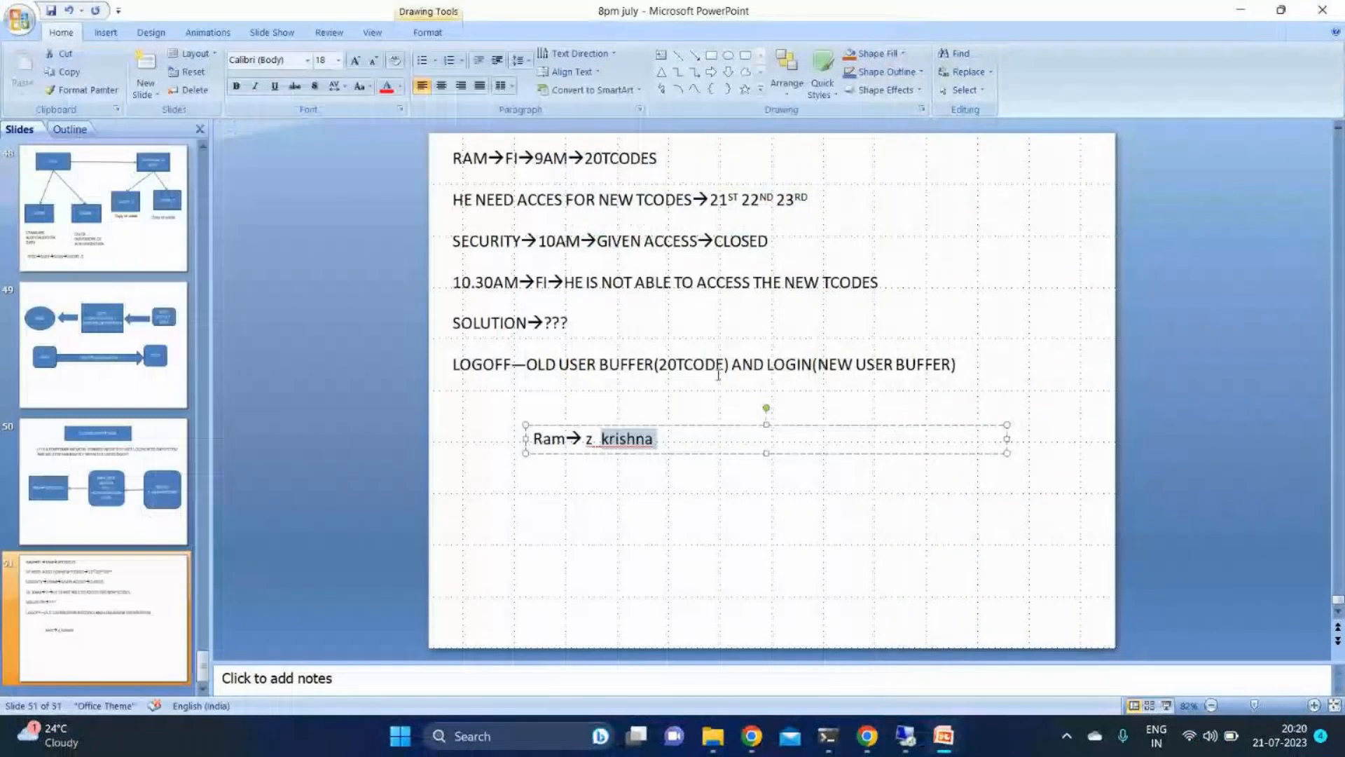
key(ctrl+a)
key(BackSpace)
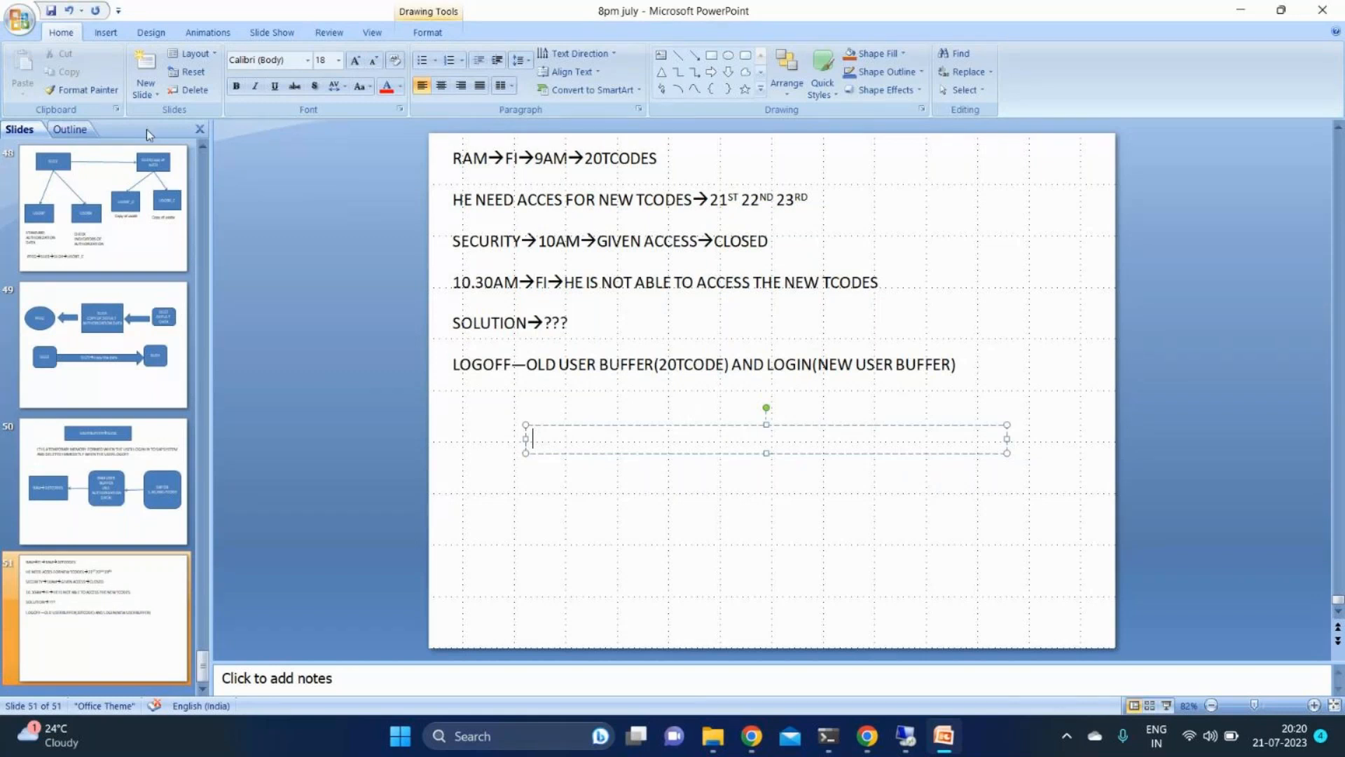
- Add a blank slide after slide 51 and draw a wide text box near its upper edge
click(130, 98)
click(174, 360)
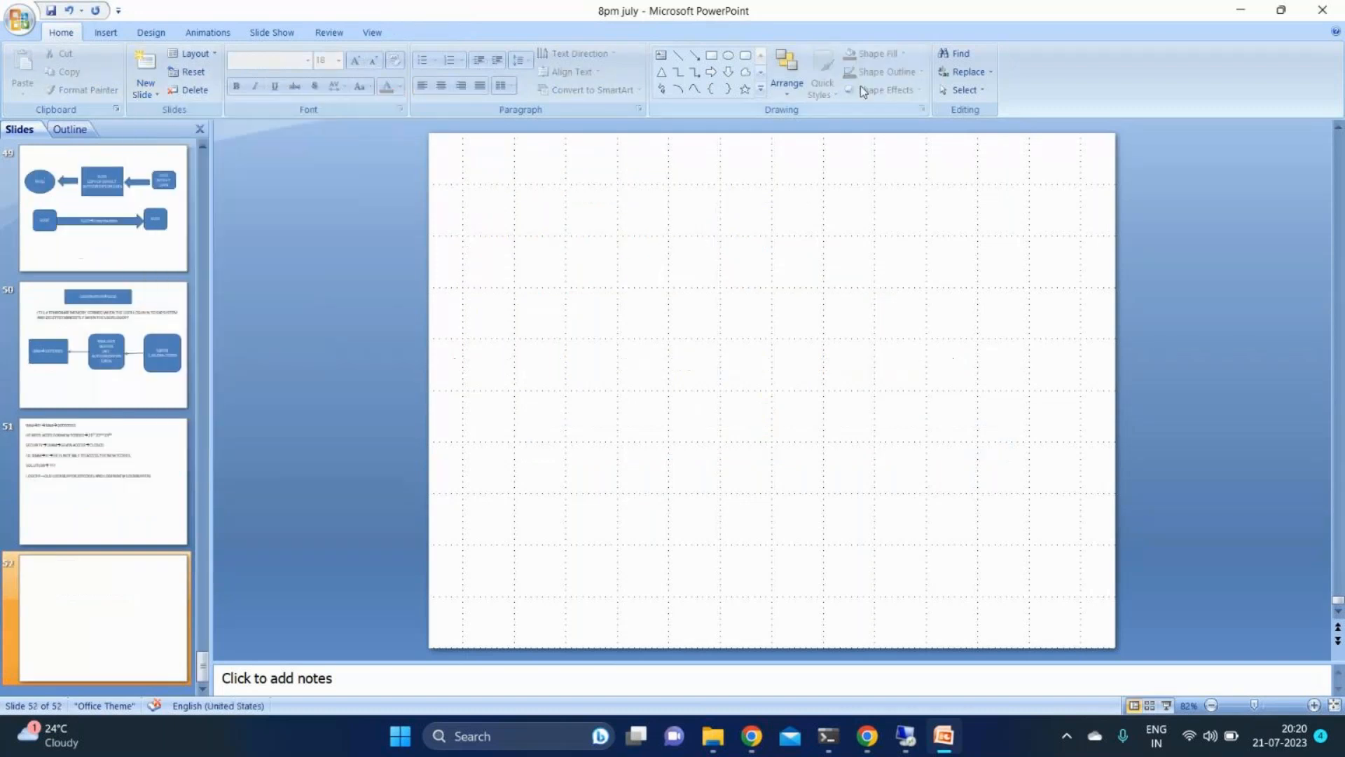
click(661, 55)
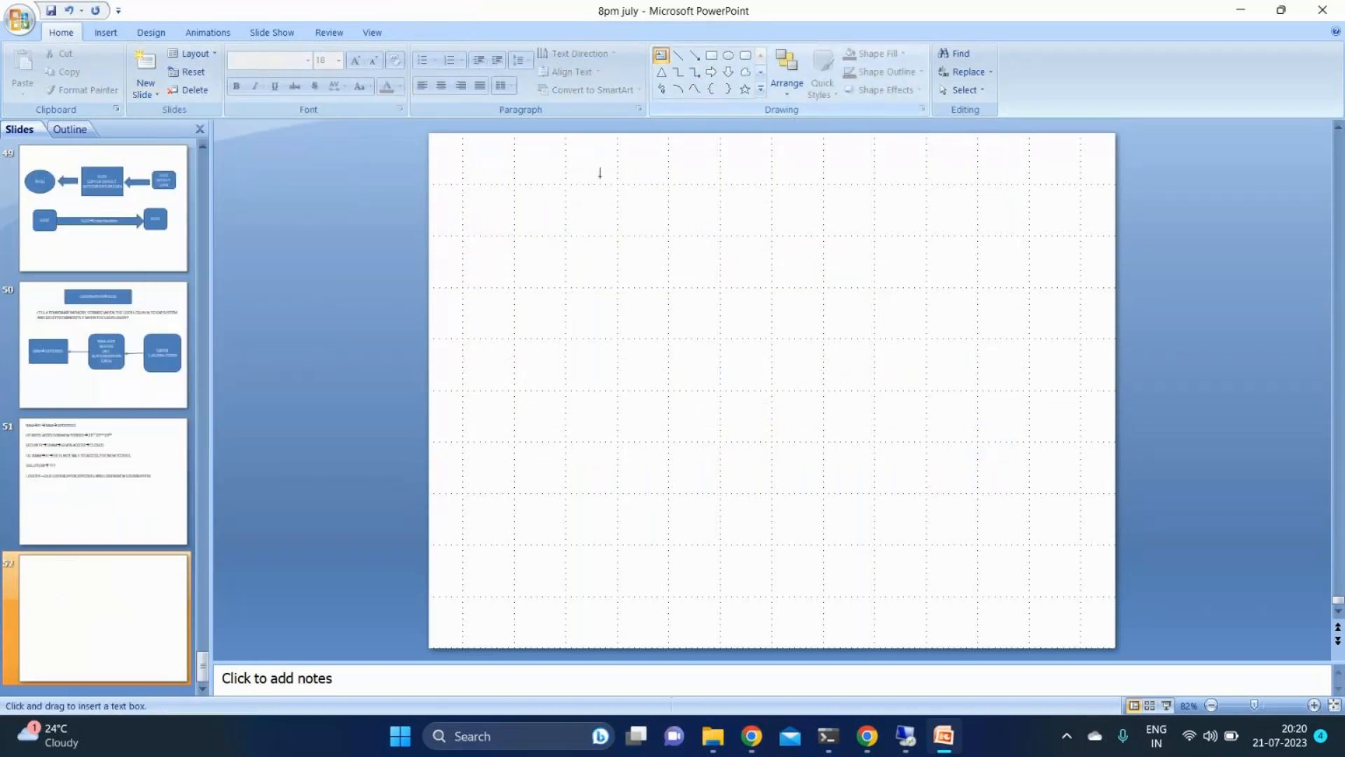
click(520, 167)
drag(535, 182, 1033, 253)
text(How to assign a)
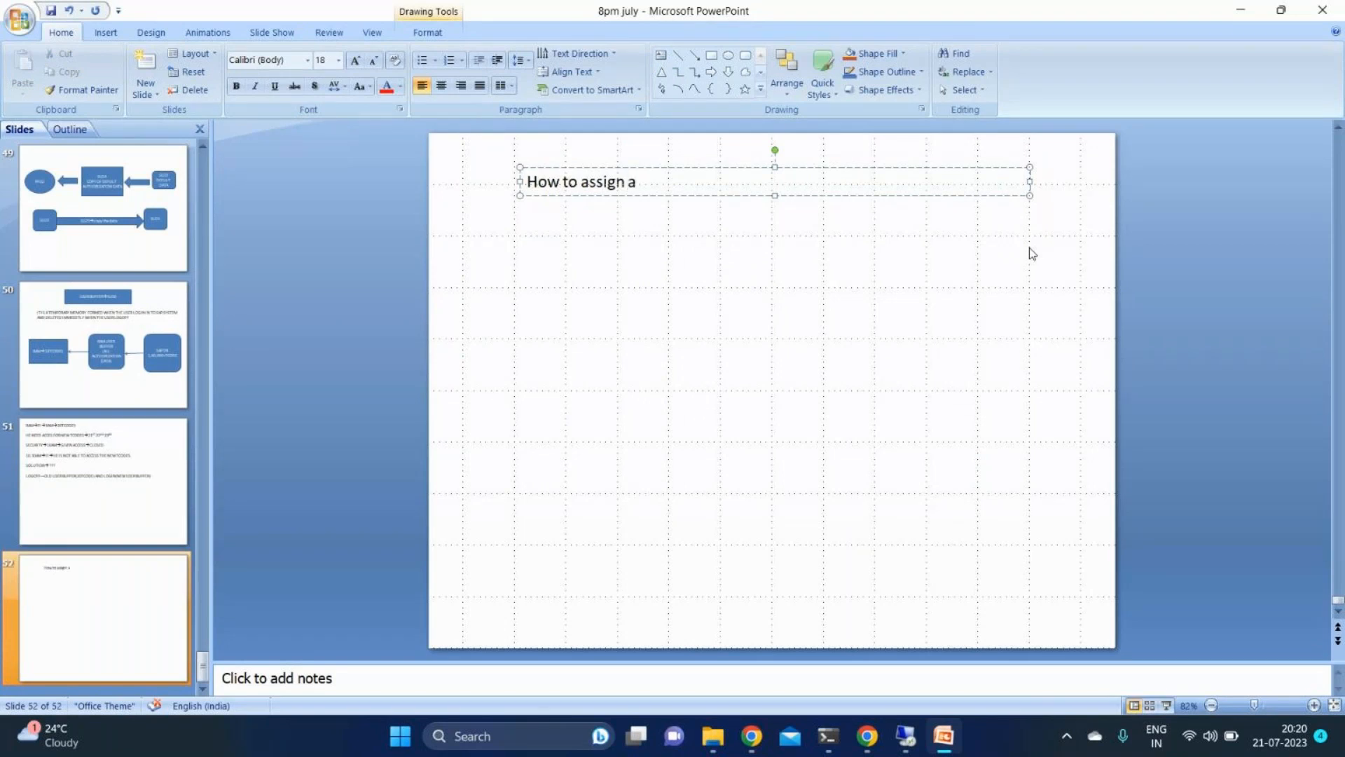
key(BackSpace)
key(BackSpace)
key(BackSpace)
key(BackSpace)
key(BackSpace)
key(BackSpace)
key(BackSpace)
key(BackSpace)
key(BackSpace)
key(BackSpace)
key(BackSpace)
key(BackSpace)
key(BackSpace)
key(BackSpace)
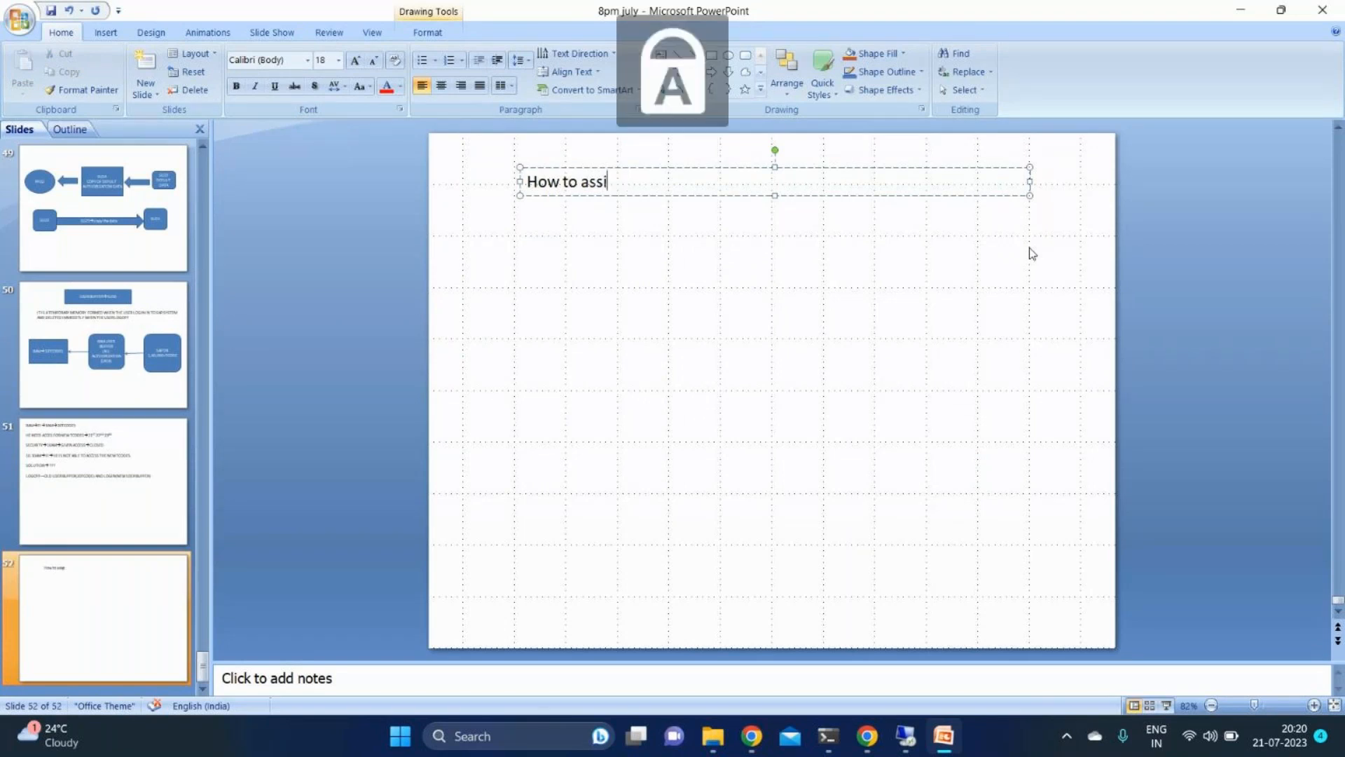
- Enter the heading "HOW TO ASSIGN CUSTOMIZED AUTH OBJ TO A USER" in the text box and start a new line
text(O)
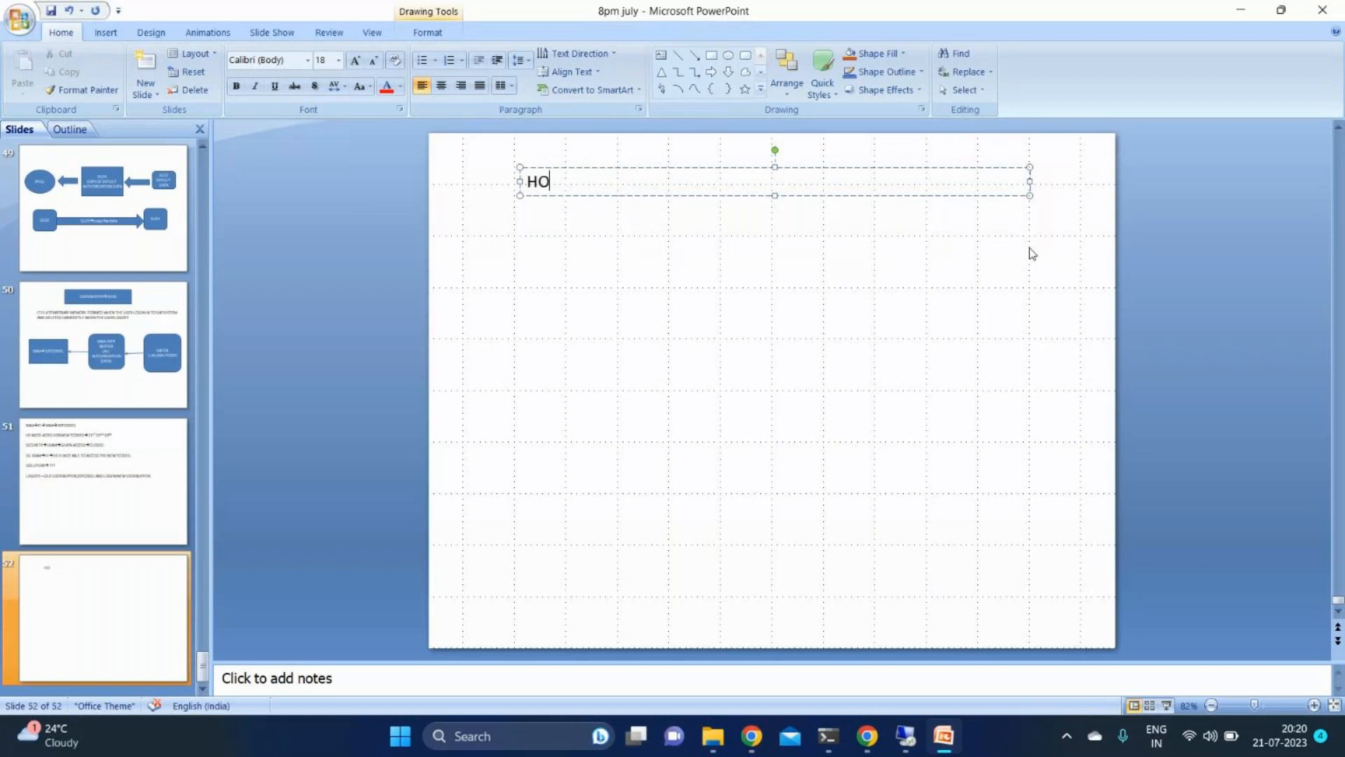
text(W TO ASSIGN CUSTOMIZA)
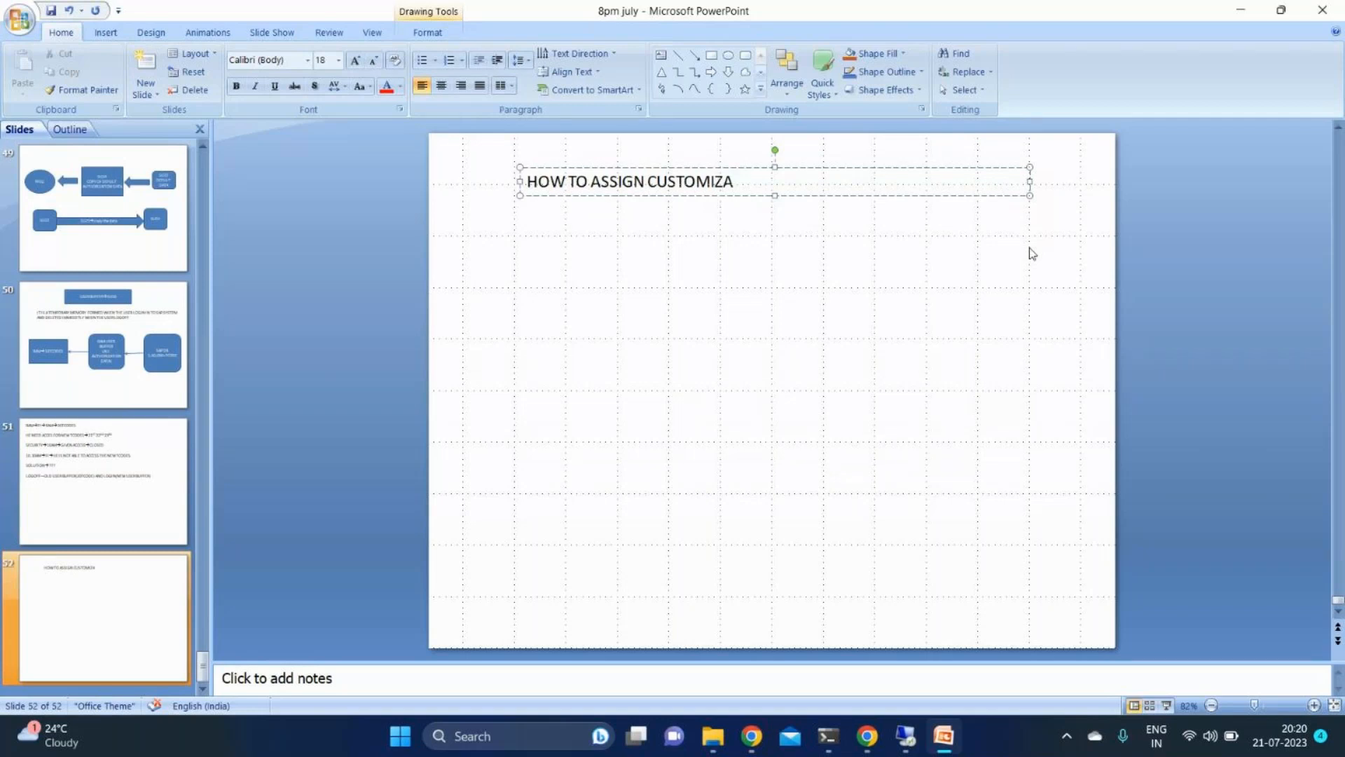
key(BackSpace)
text(ED AUTH OBJ TO A)
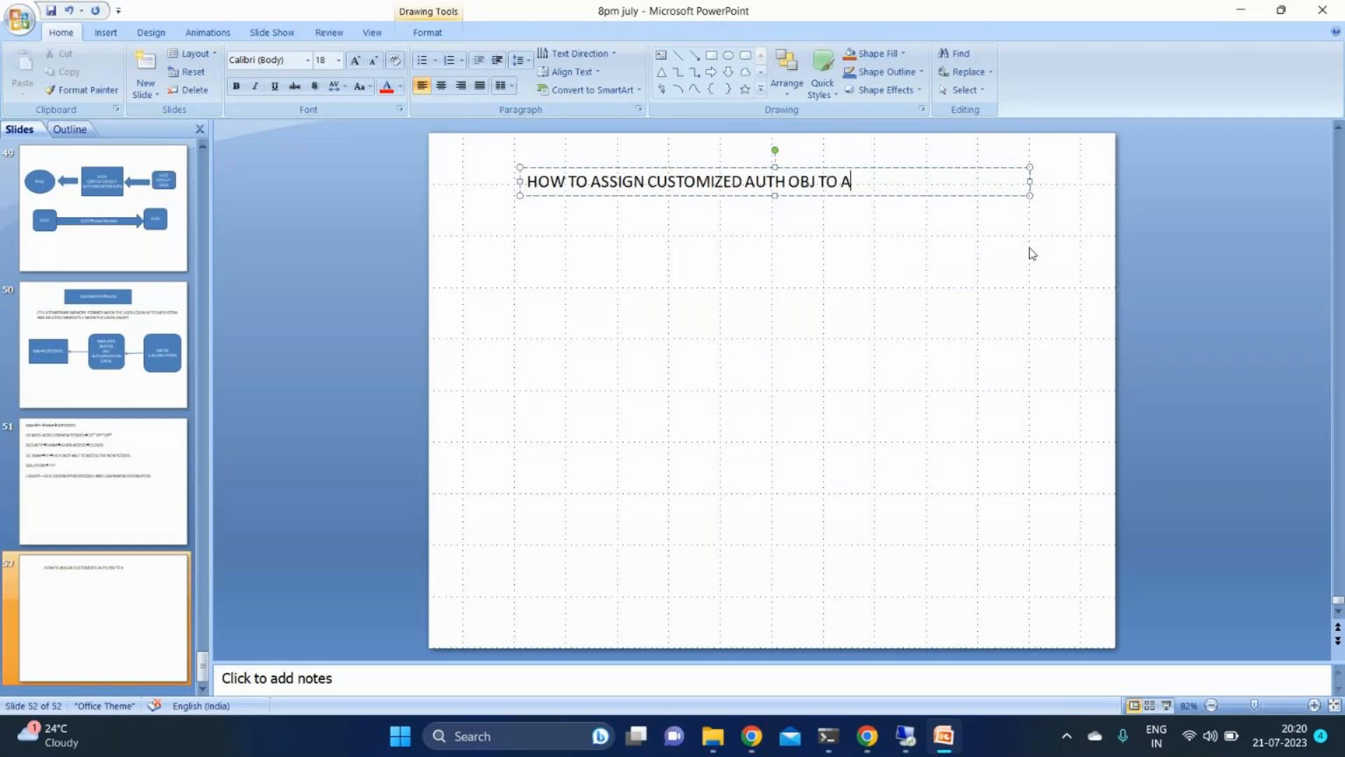
text( USER)
key(Return)
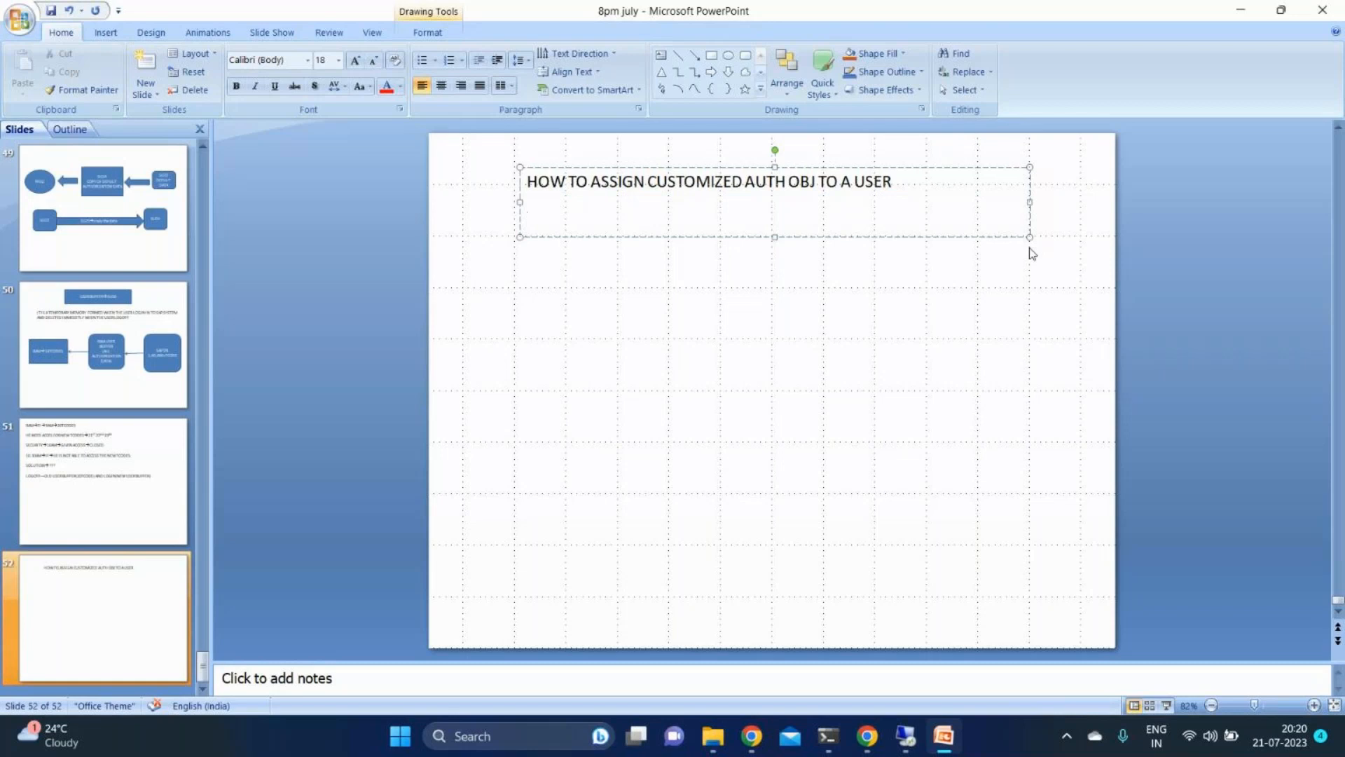
- Enter "1)DIRECTLY INSERT THE OBJECT IN THE ROLE" as the first point beneath the heading on slide 52
text(1)DIRECTLY IN)
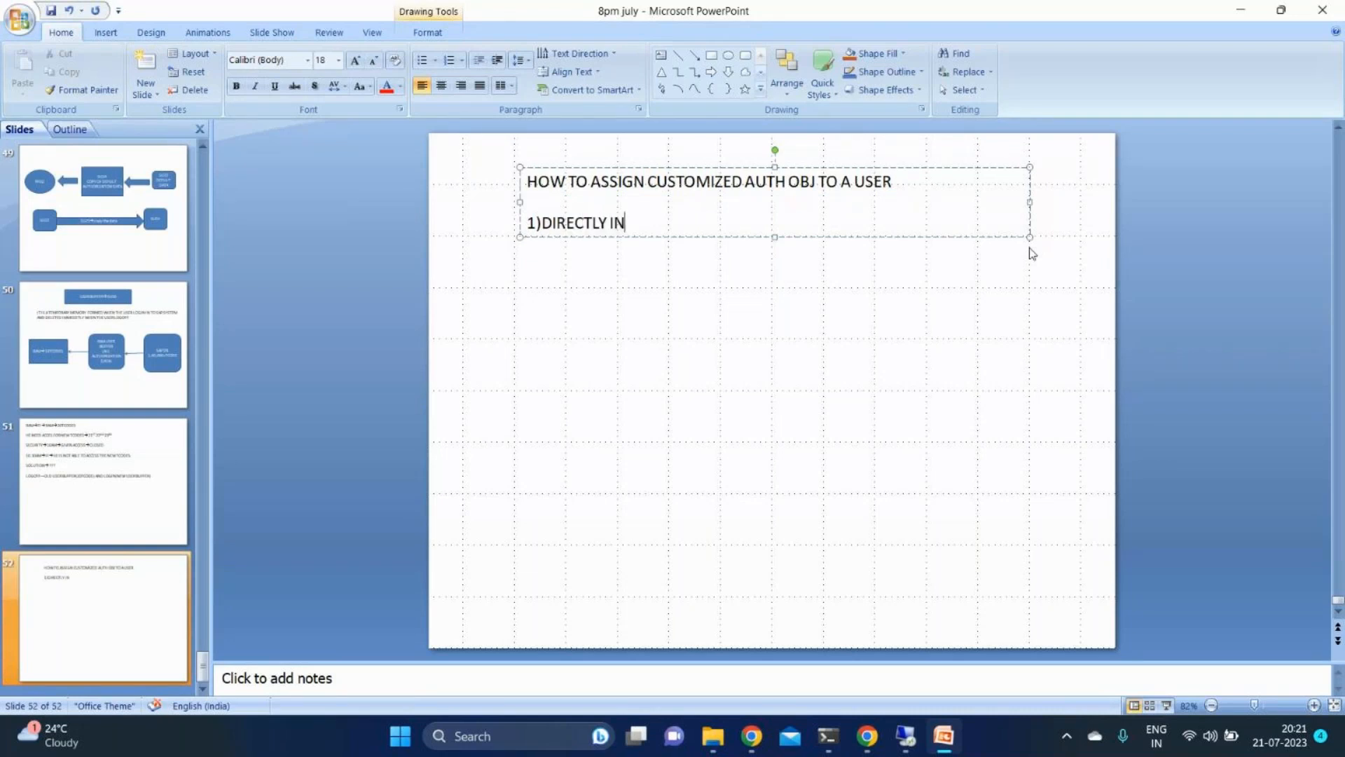
text(SERT THE O)
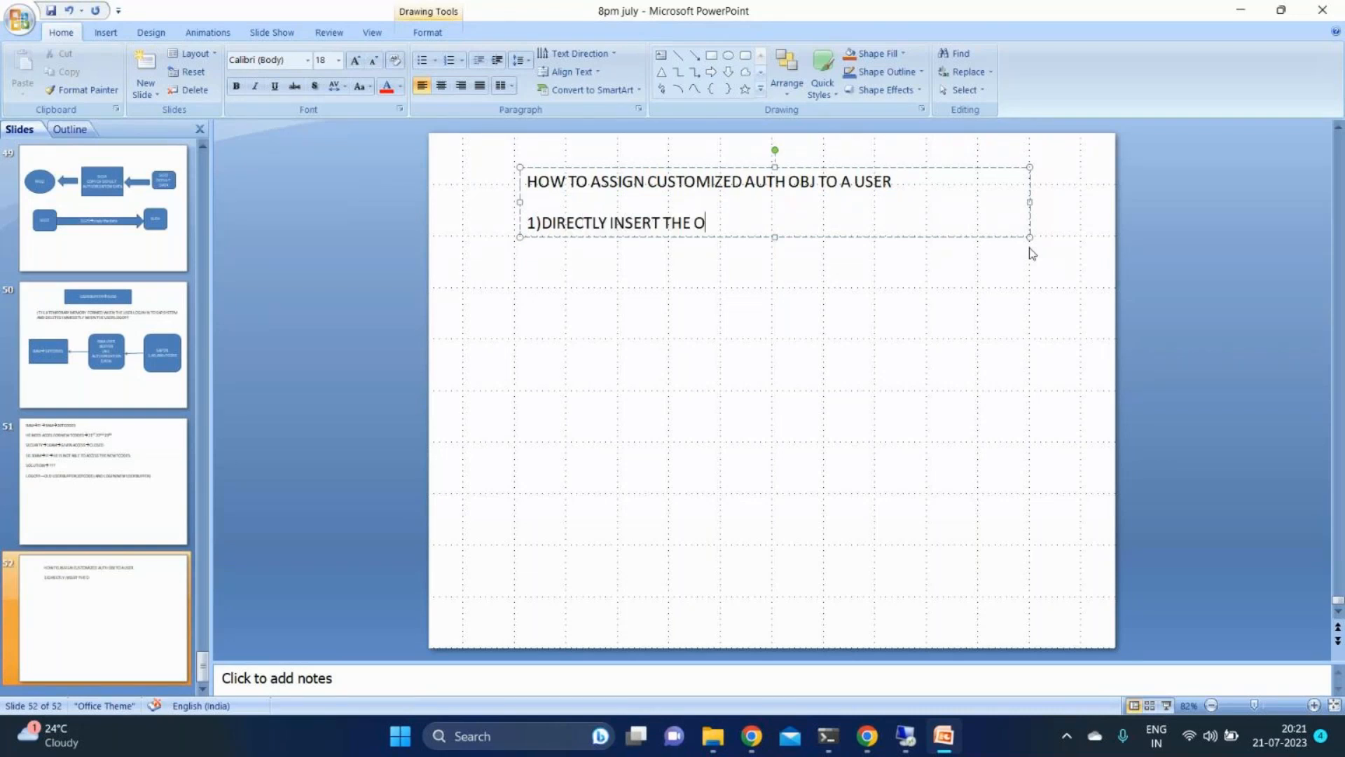
text(BJECT IN THE ROLE)
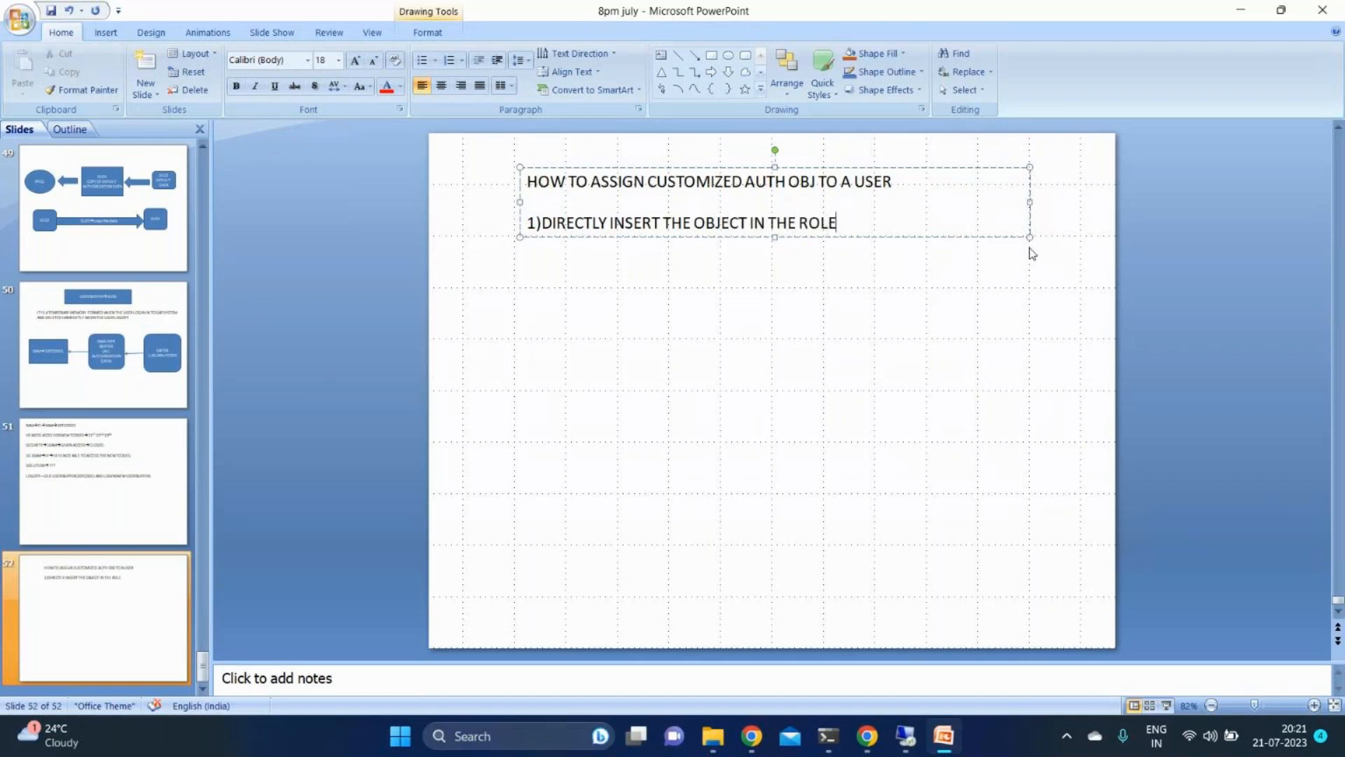
- Insert the word "GENERED" before "ROLE" in the first point
key(Left)
key(Left)
key(Left)
key(Left)
text(GENERED)
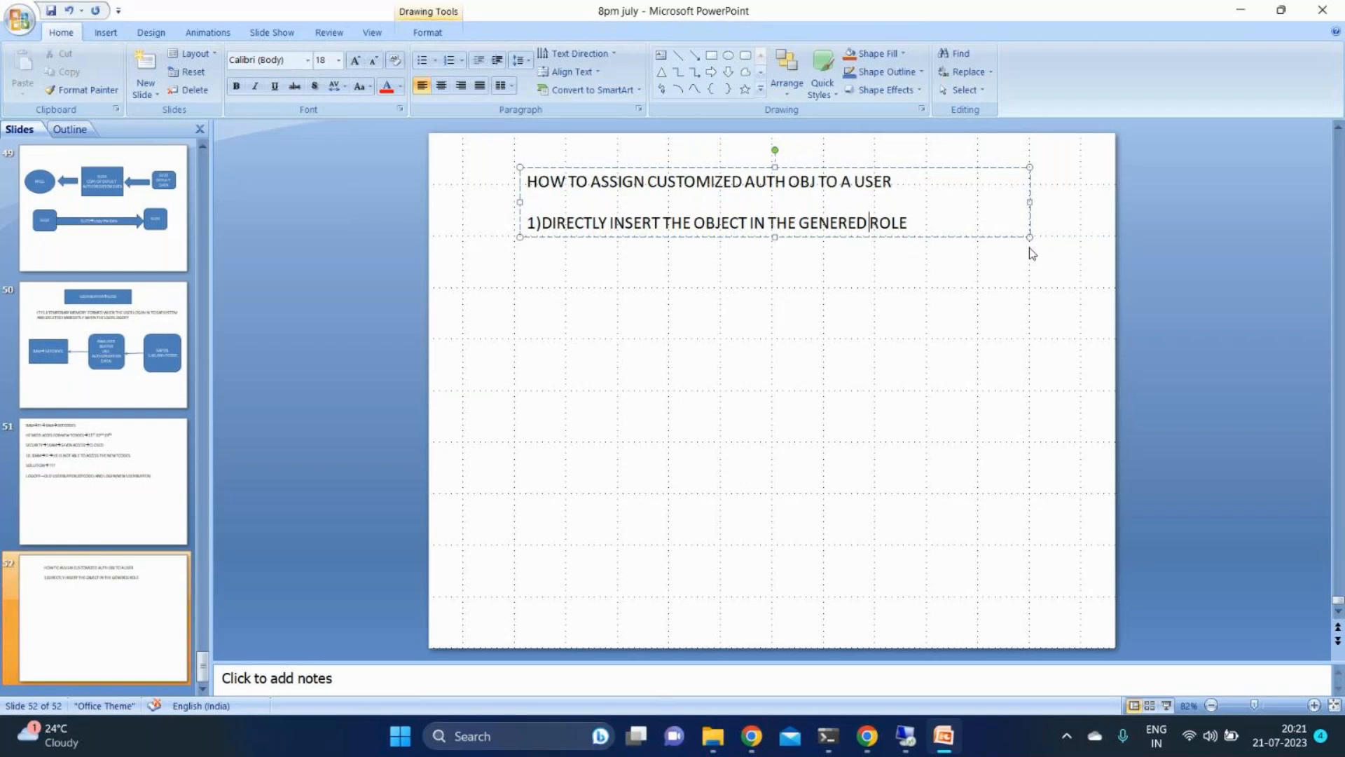
- Add a second point on a new line reading "2)INSERT THIS OBJECT TO ANY TCODE"
key(End)
text(2))
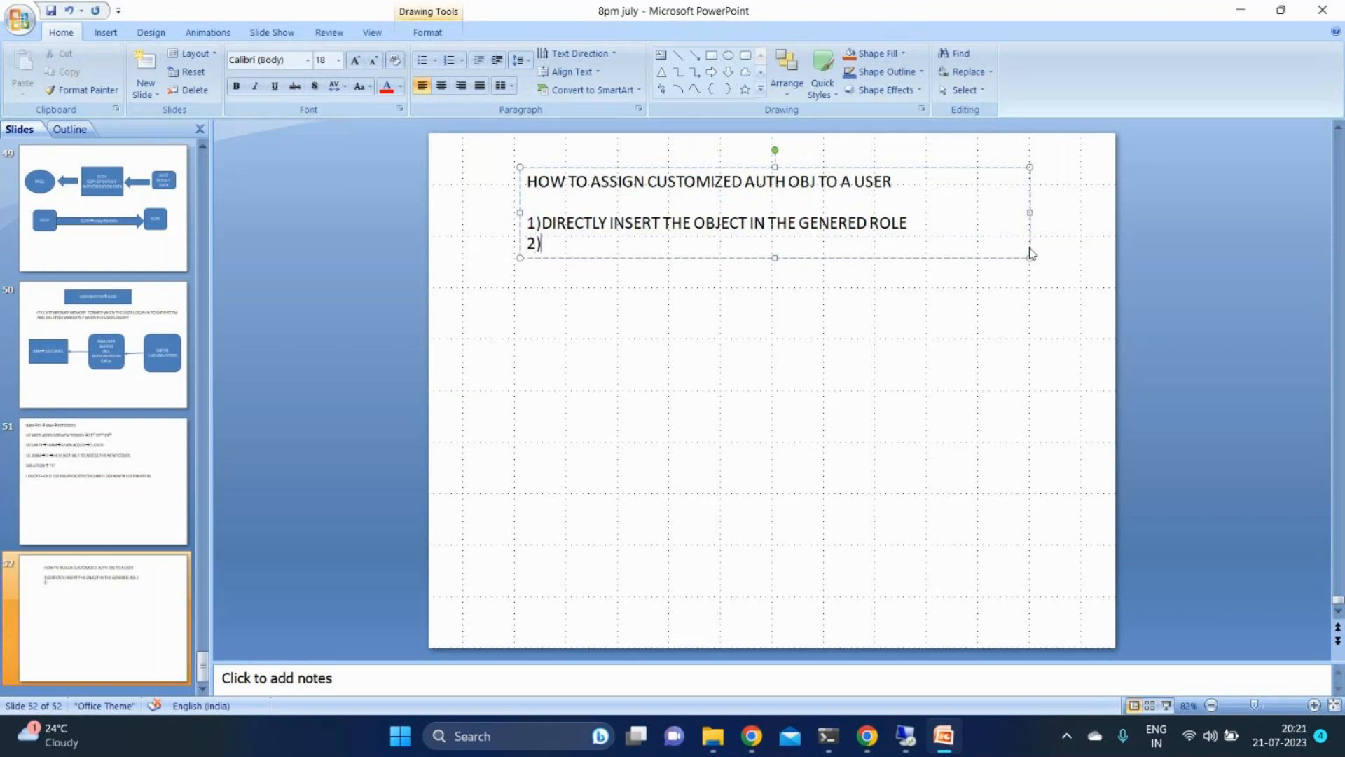
text(INSERT TH)
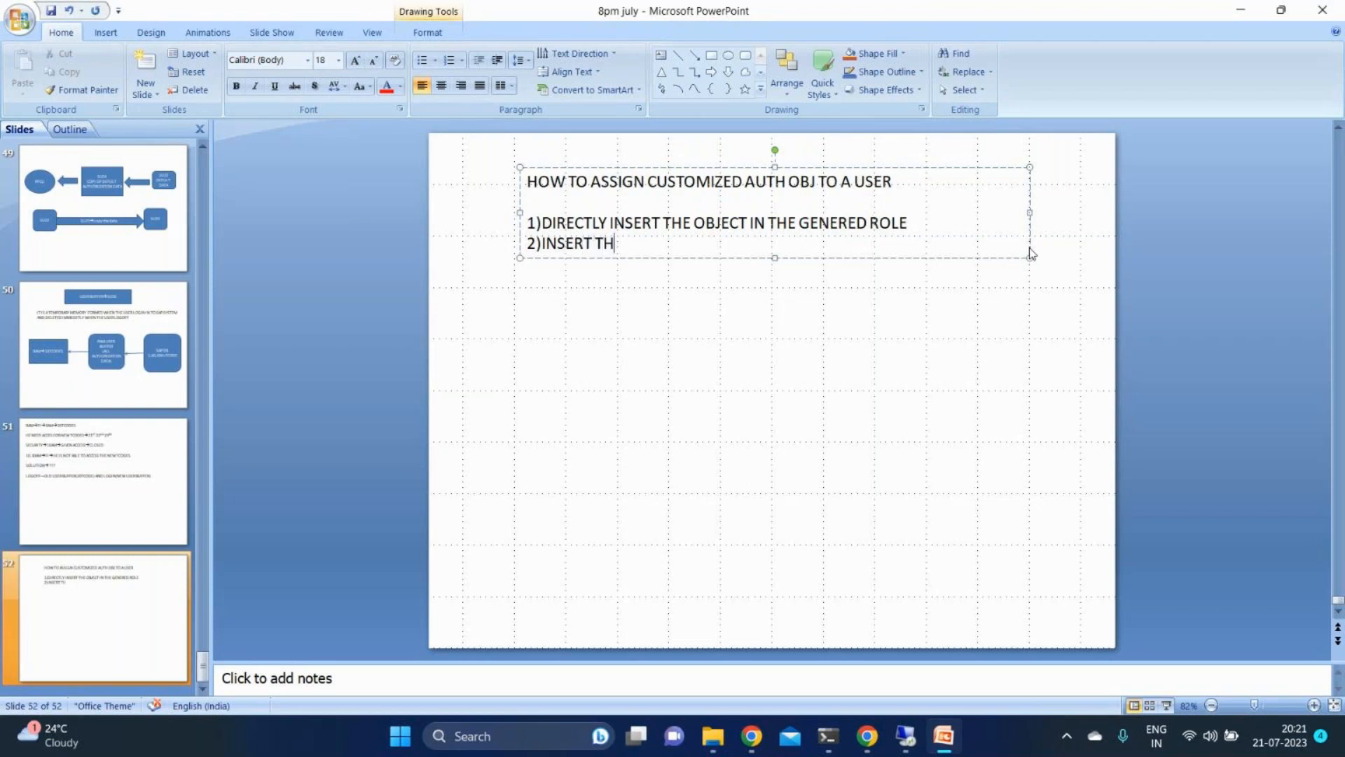
text(IS OBJECT TO ANY )
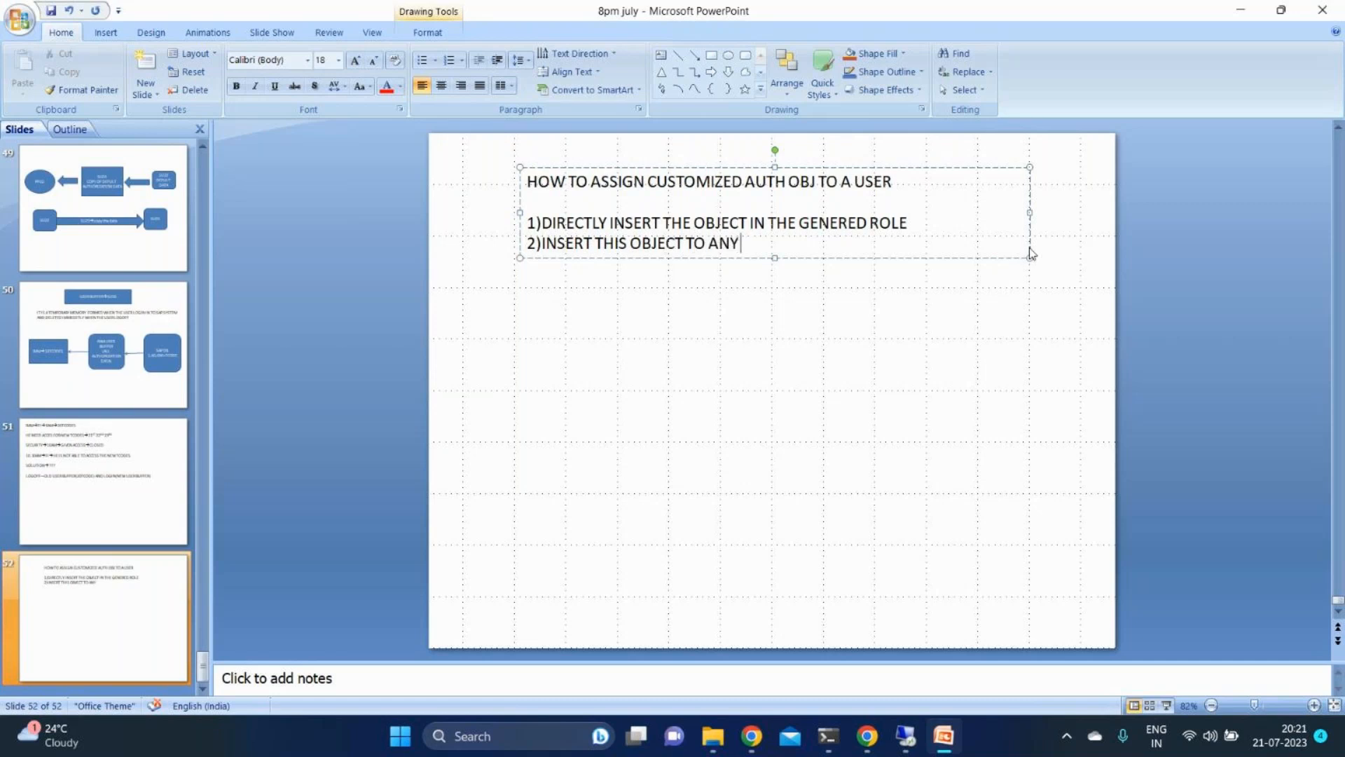
text(TOODE)
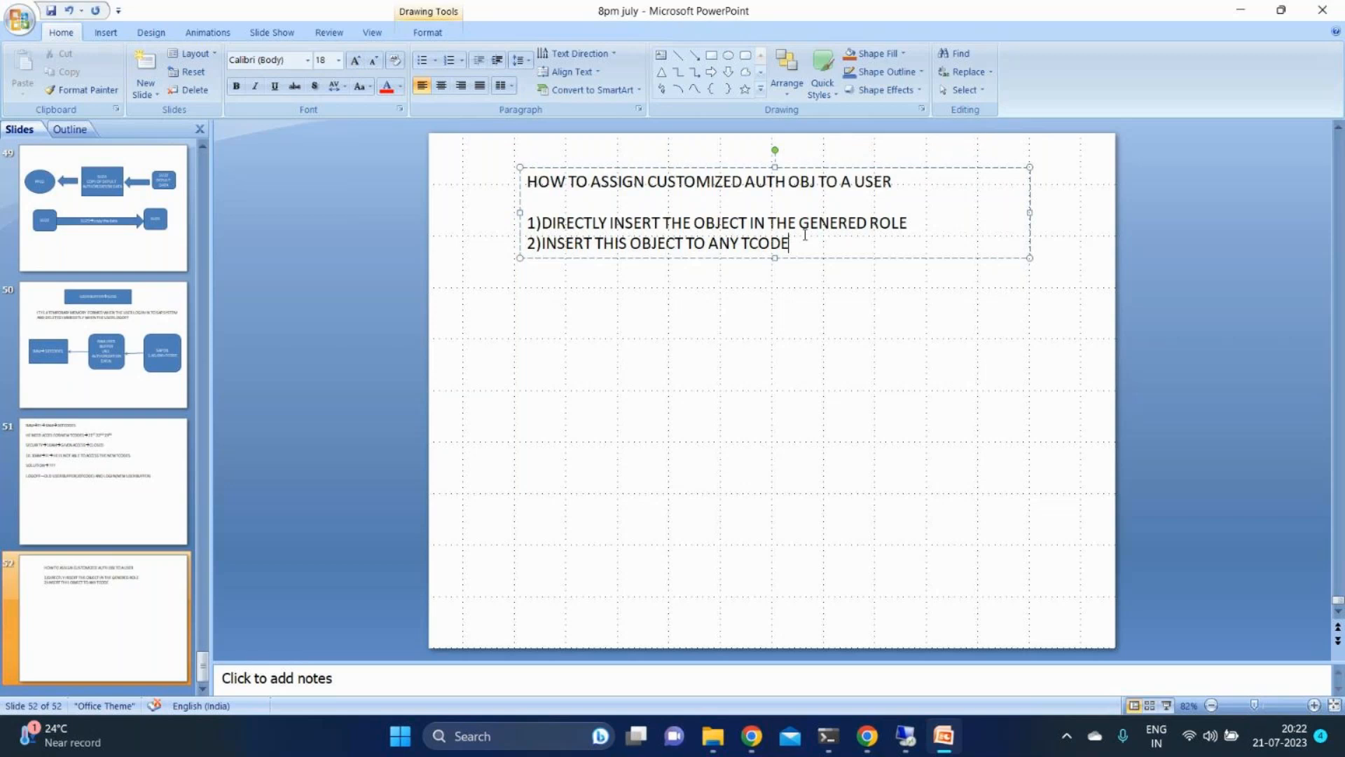
- Leave a blank line below the points and enter "IN A COMPANY ABC CUSTOMIZED OBJECT FOR USER CREATION"
key(Return)
key(Return)
text(IN)
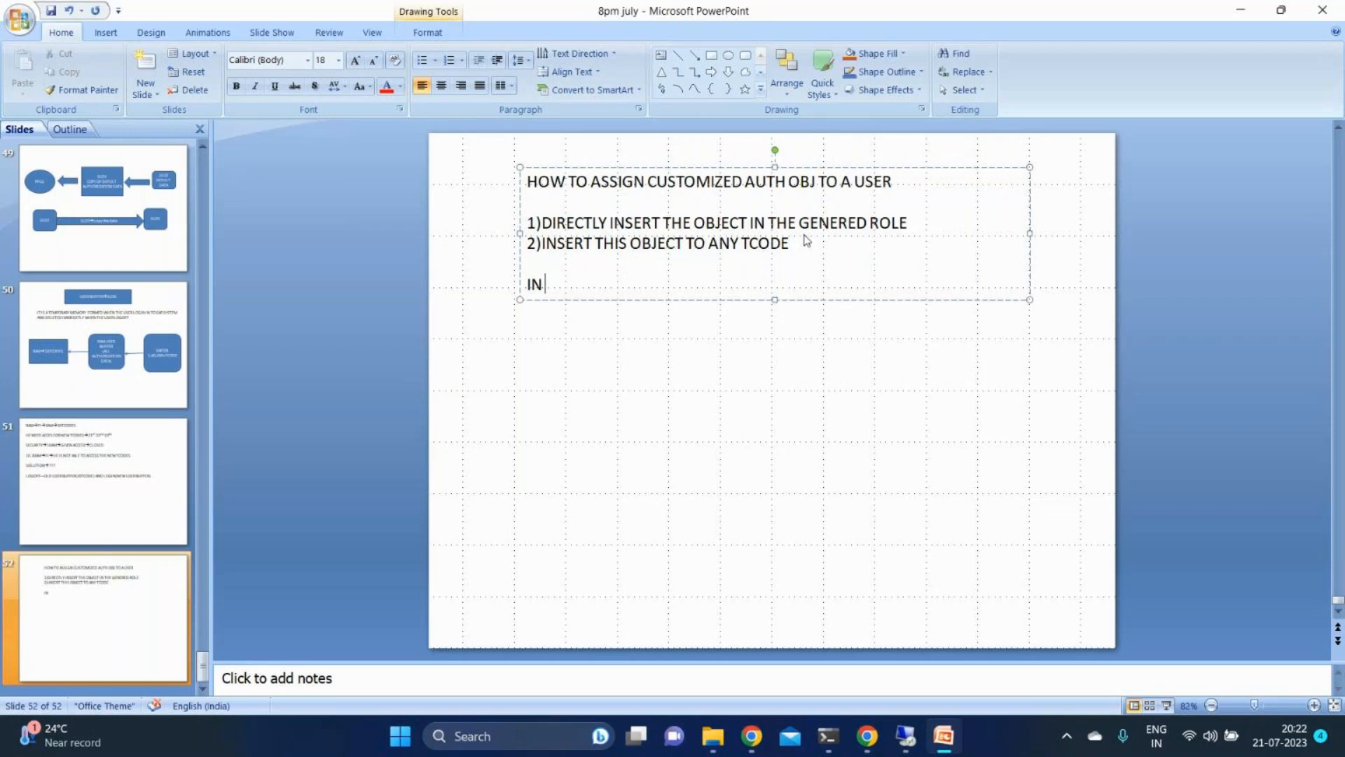
text( A COMPANY B)
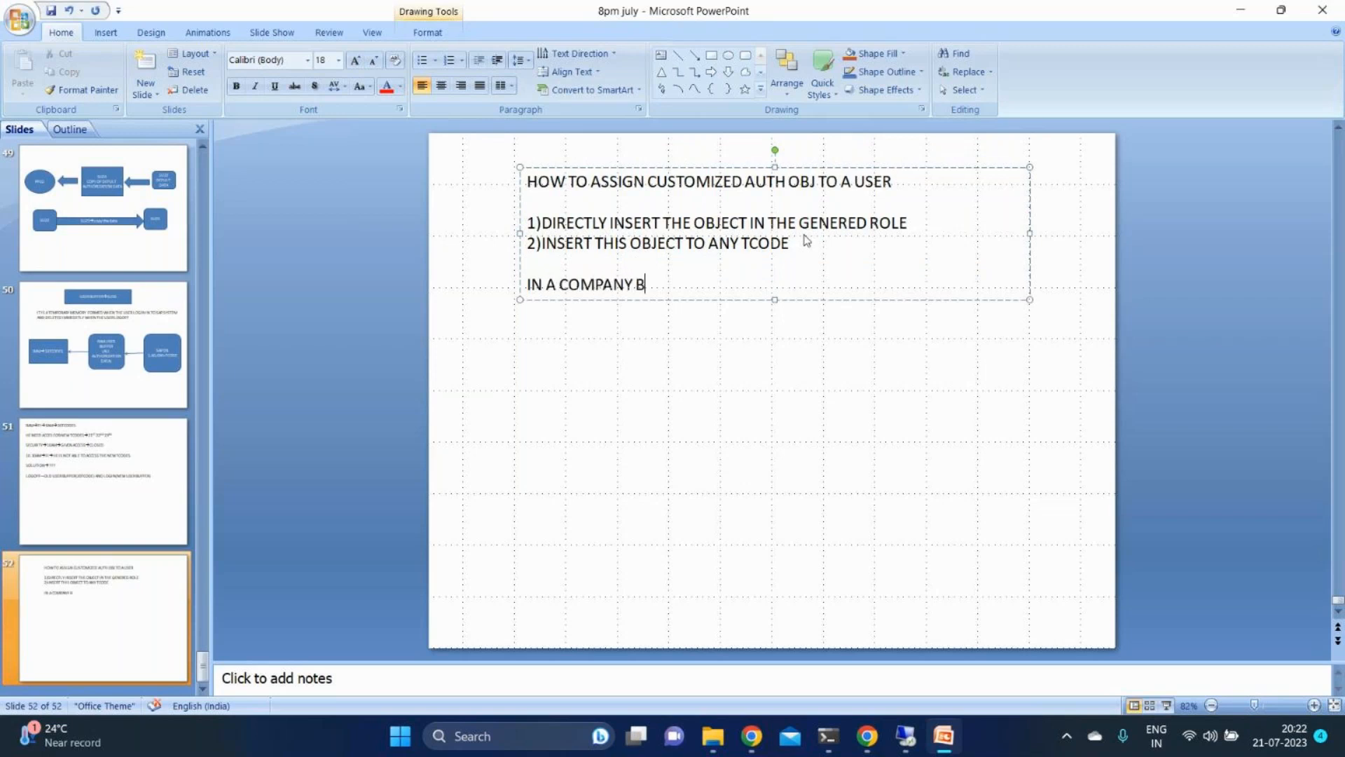
key(BackSpace)
text(ABC)
text(CUSTOMIZED OBJECT F)
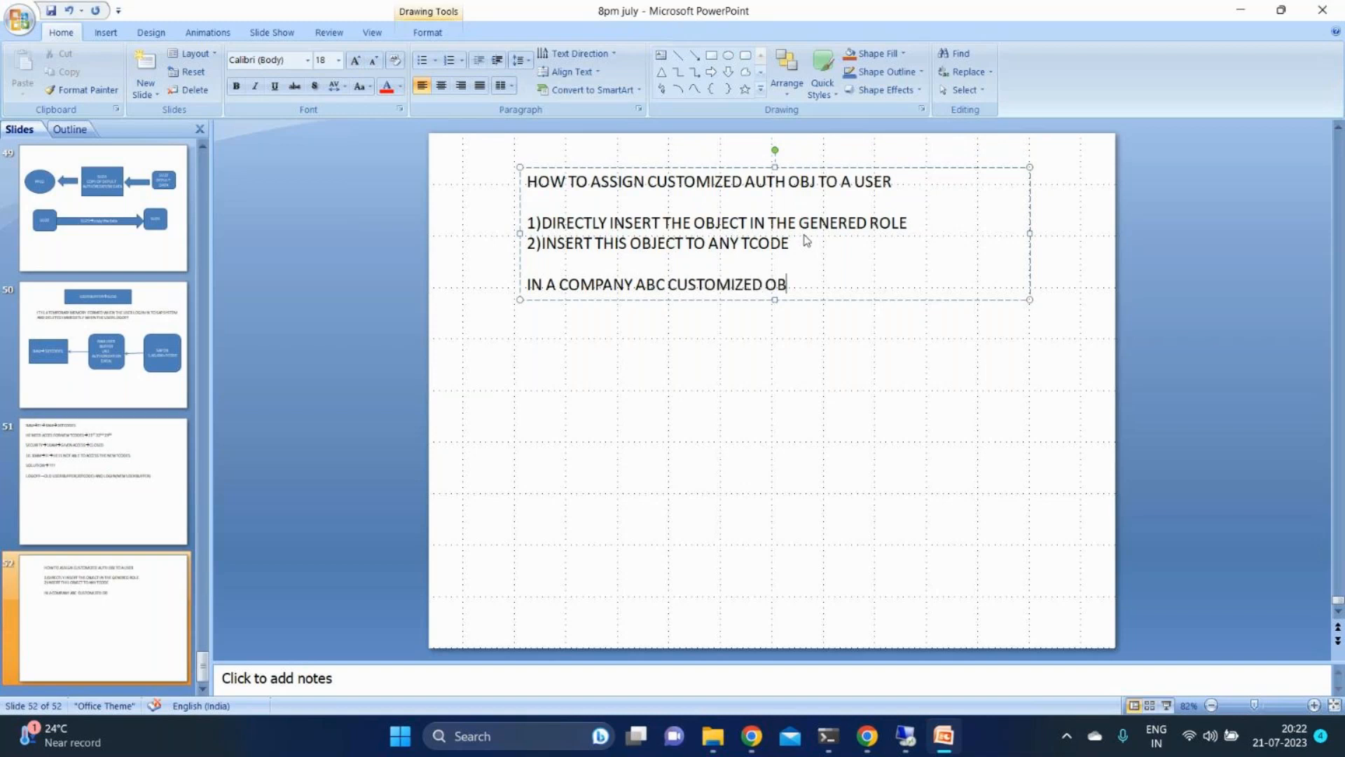
text(OR USER CRE)
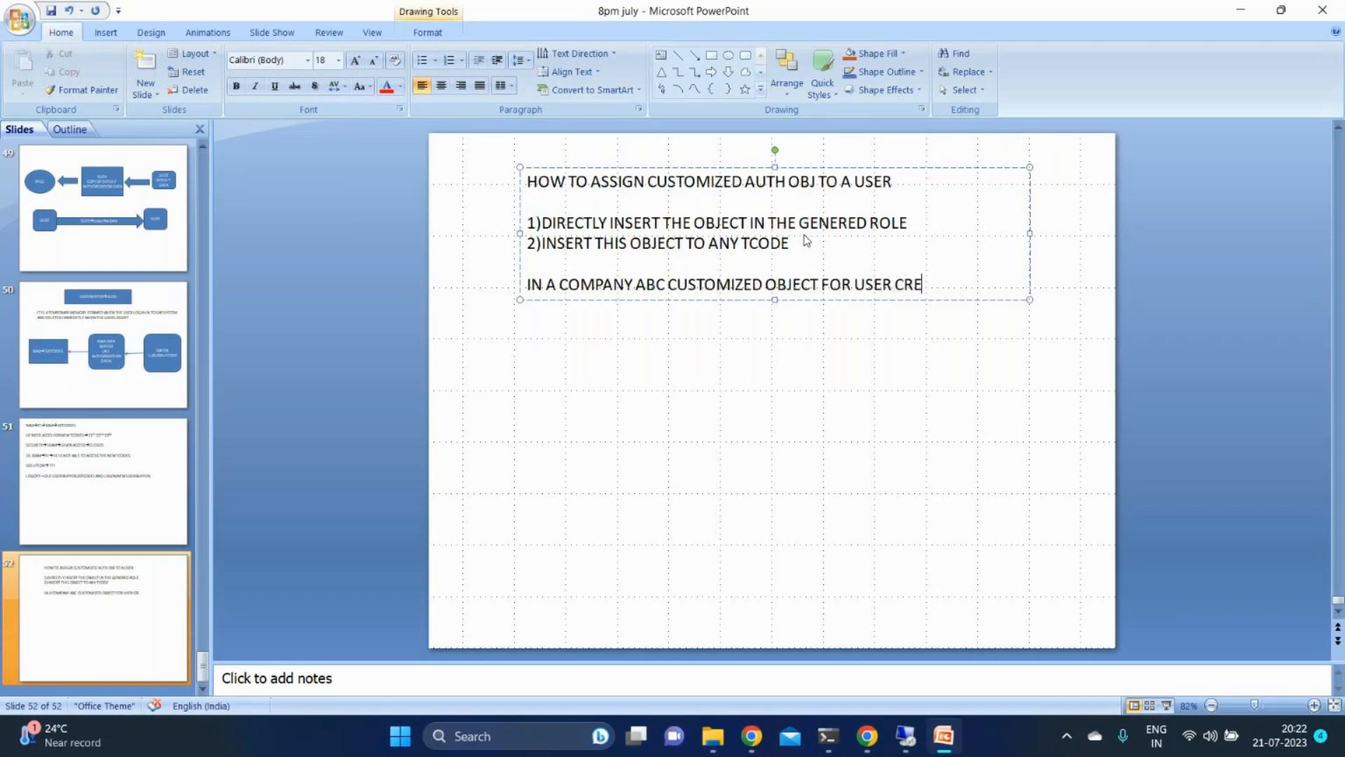
text(ATION)
- Insert the object name "Z_USER_GRP" between "OBJECT" and "FOR" in the company ABC sentence
key(Left)
key(Left)
key(Left)
key(Left)
key(Left)
key(Left)
key(Left)
key(Left)
key(Left)
key(Left)
key(Left)
key(Left)
key(Left)
key(Left)
key(Left)
key(Left)
key(Left)
key(Left)
text(Z_USER)
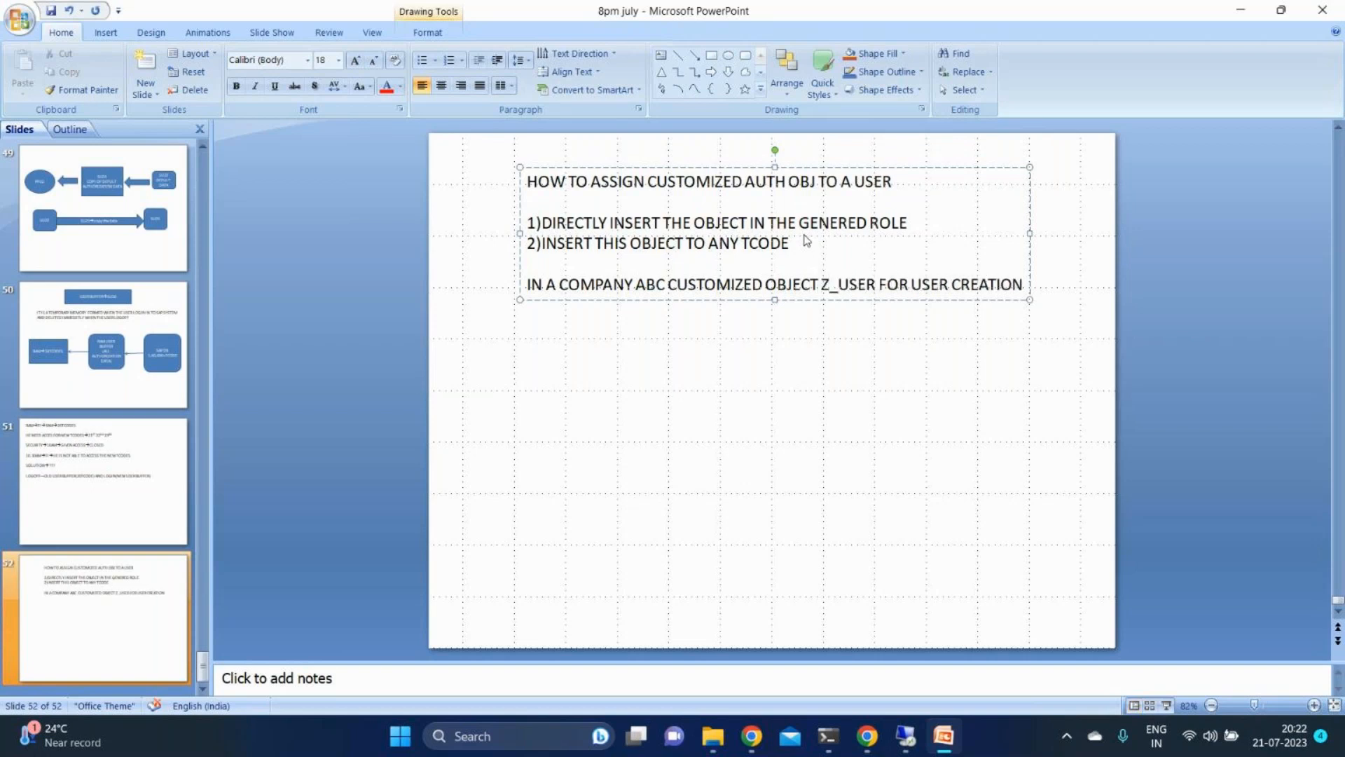
text(_GRP)
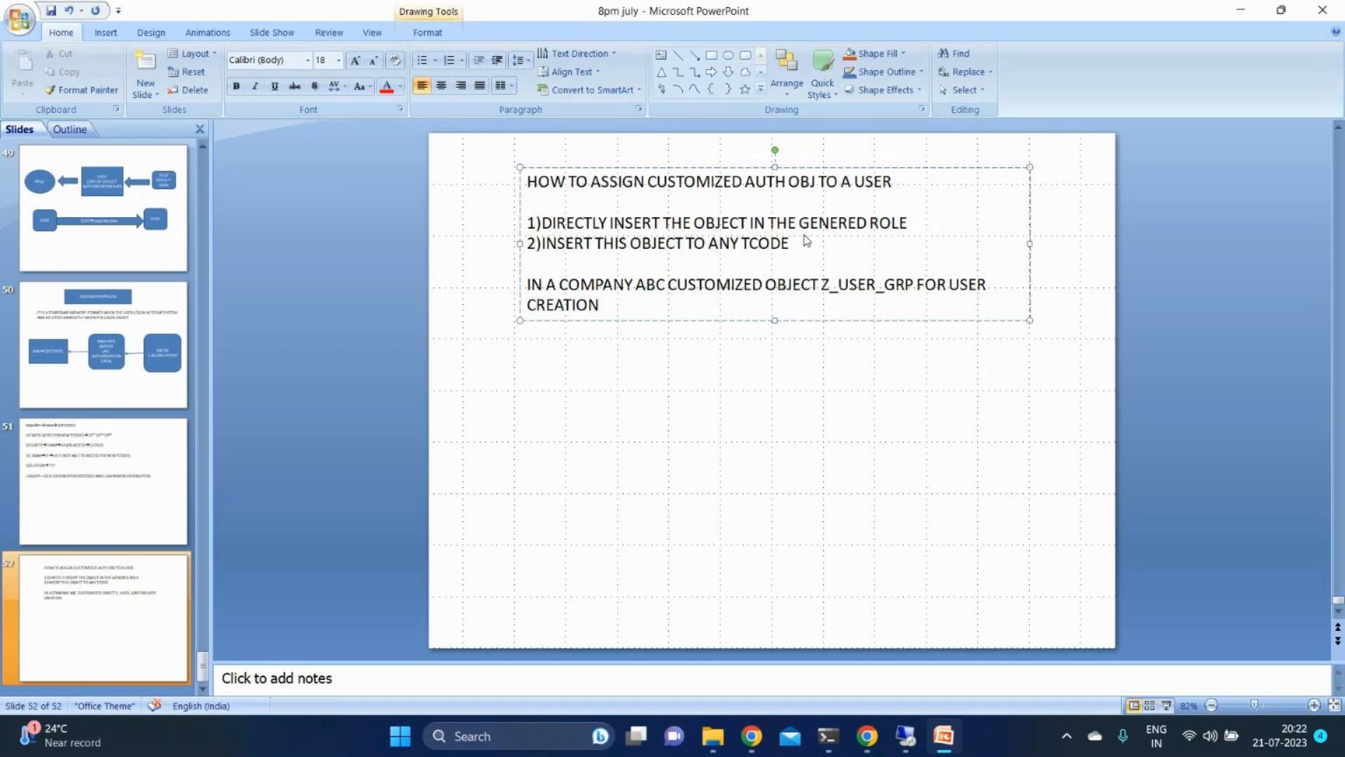
- Complete the company ABC sentence after "CREATION" with "HOW TO ASSIGN THIS OBJECT TO A EXISTING USER"
text(HOW TO ASSIG)
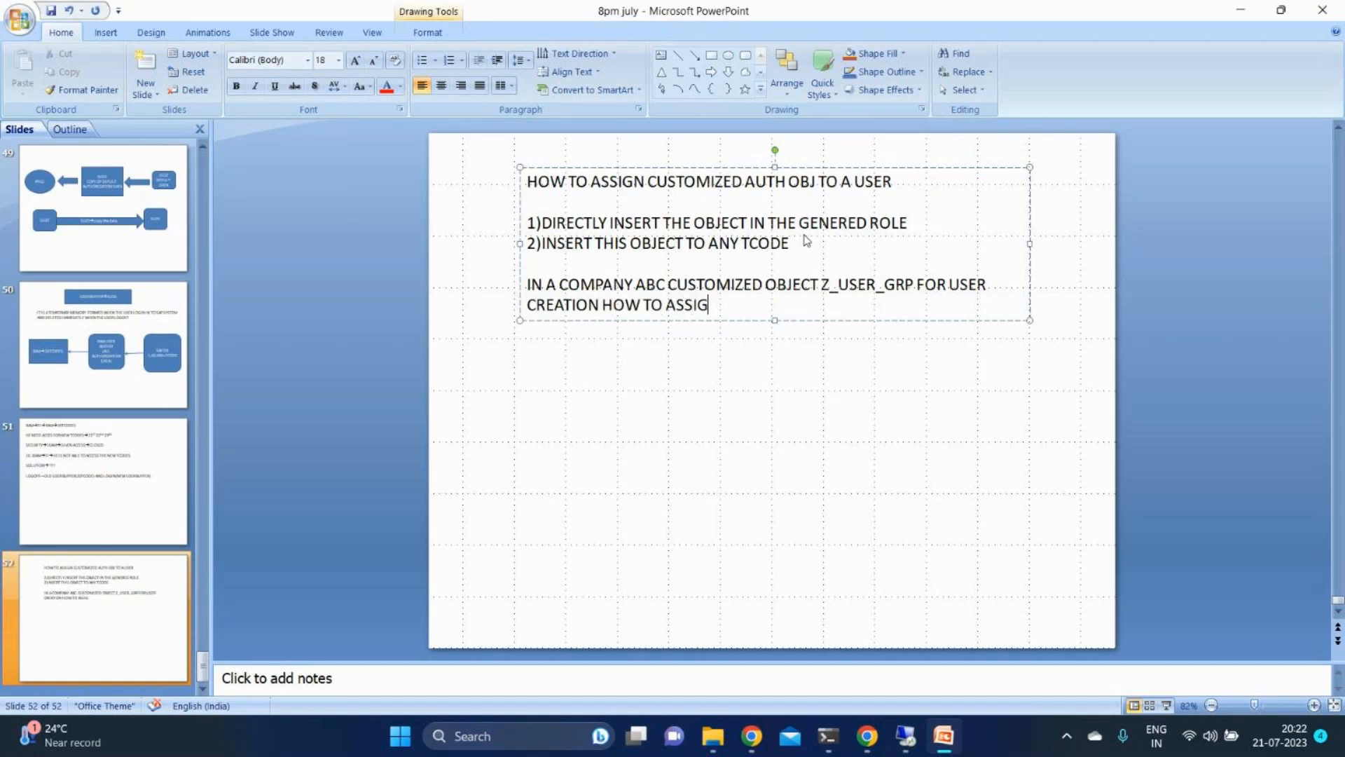
text(N THIS OBJECT T)
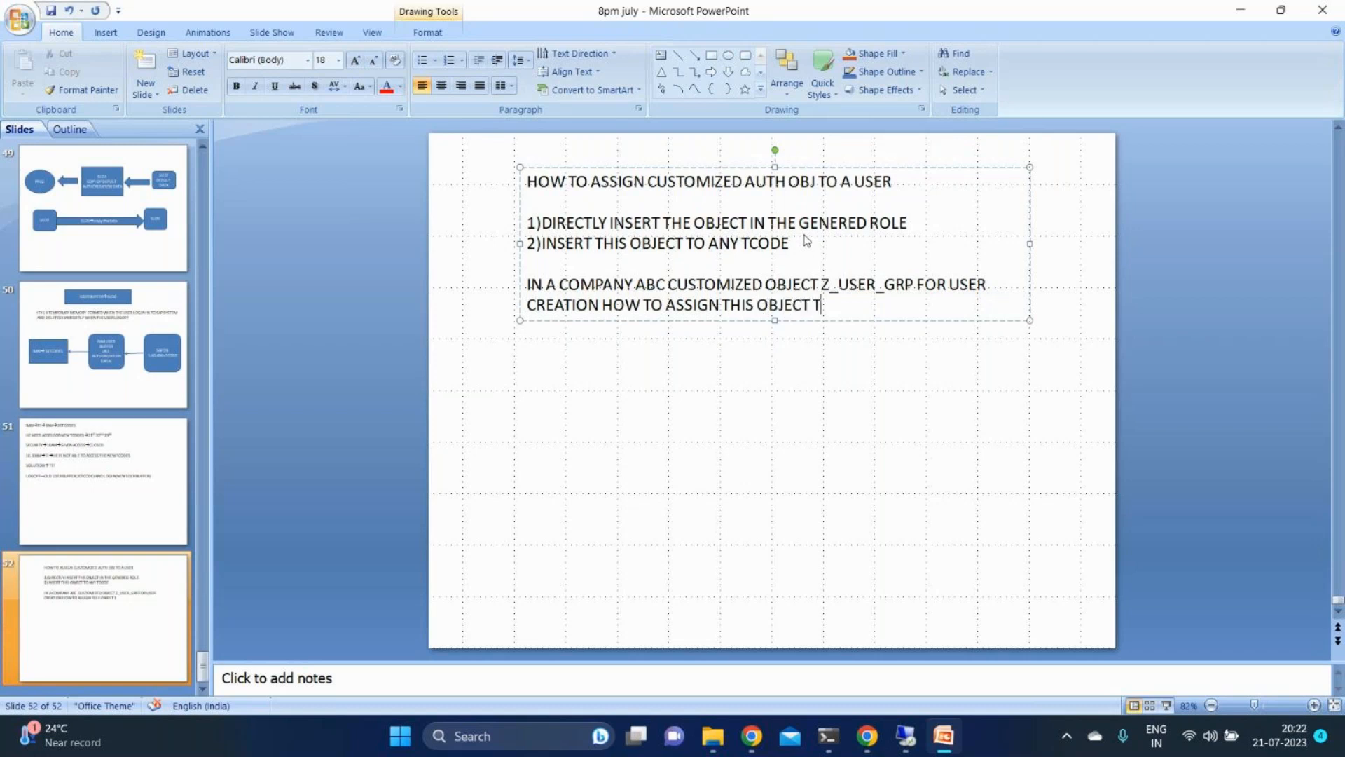
text(O A EXISTING)
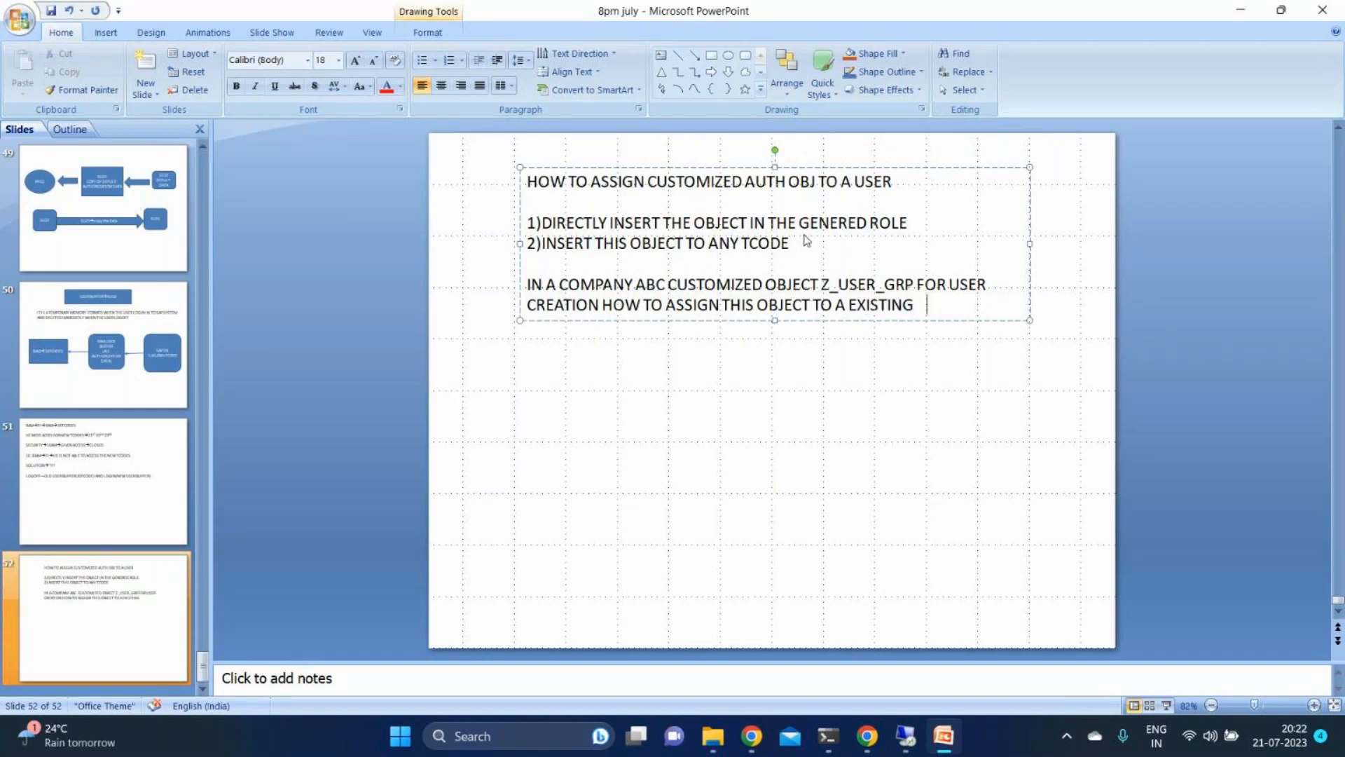
text(    USER)
- Highlight "IN A COMPANY ABC" and the object name Z_USER_GRP in the scenario question on slide 52
drag(662, 286, 528, 282)
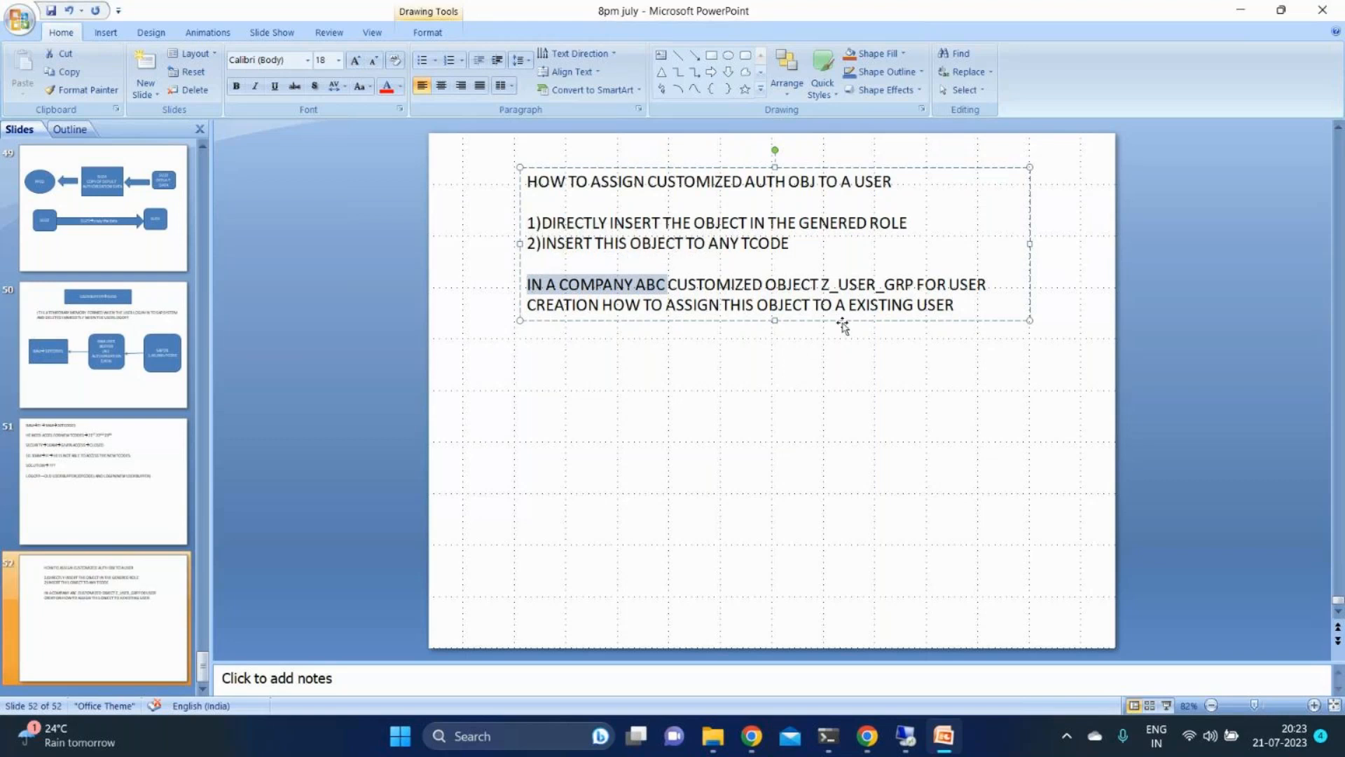
click(824, 283)
drag(824, 284, 907, 286)
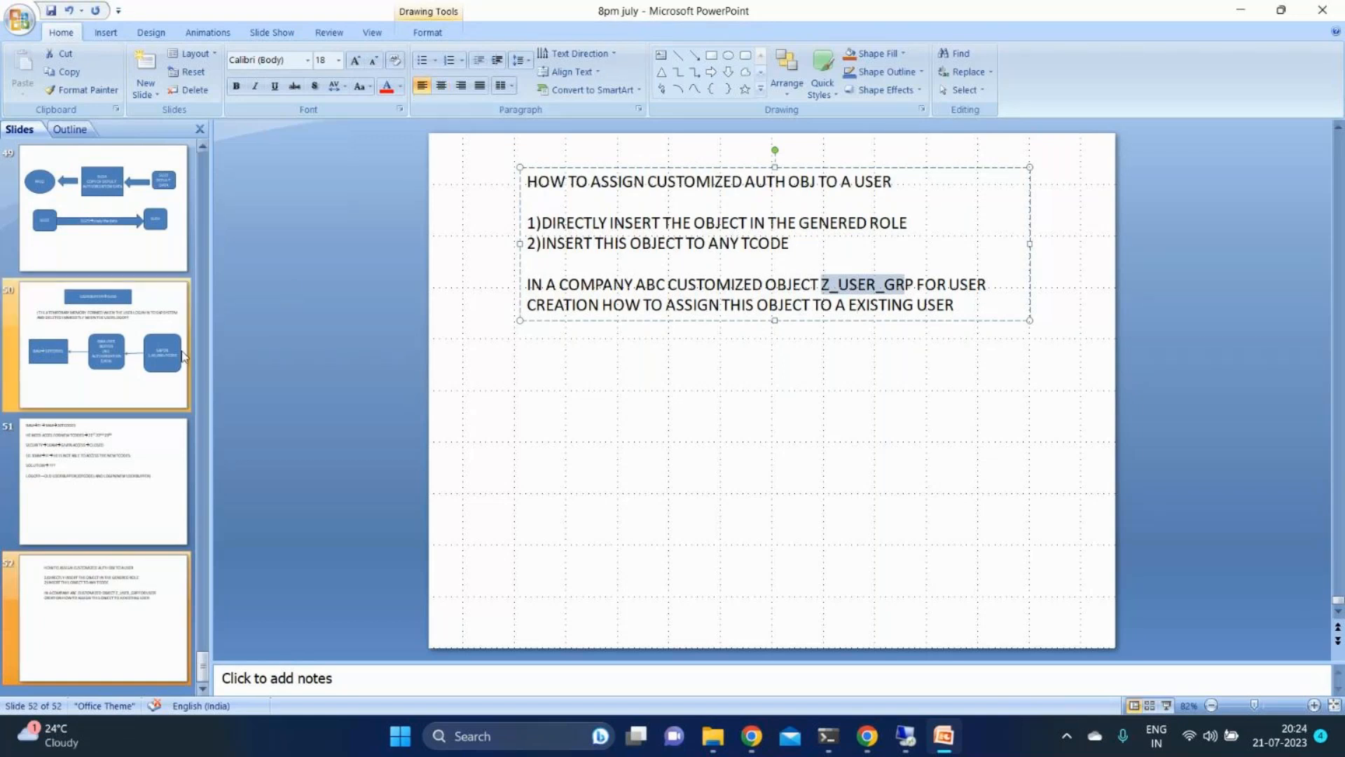
- Look back through the earlier slides as far as slide 43, on user trace with SUIM, and return to slide 52
click(150, 496)
click(112, 371)
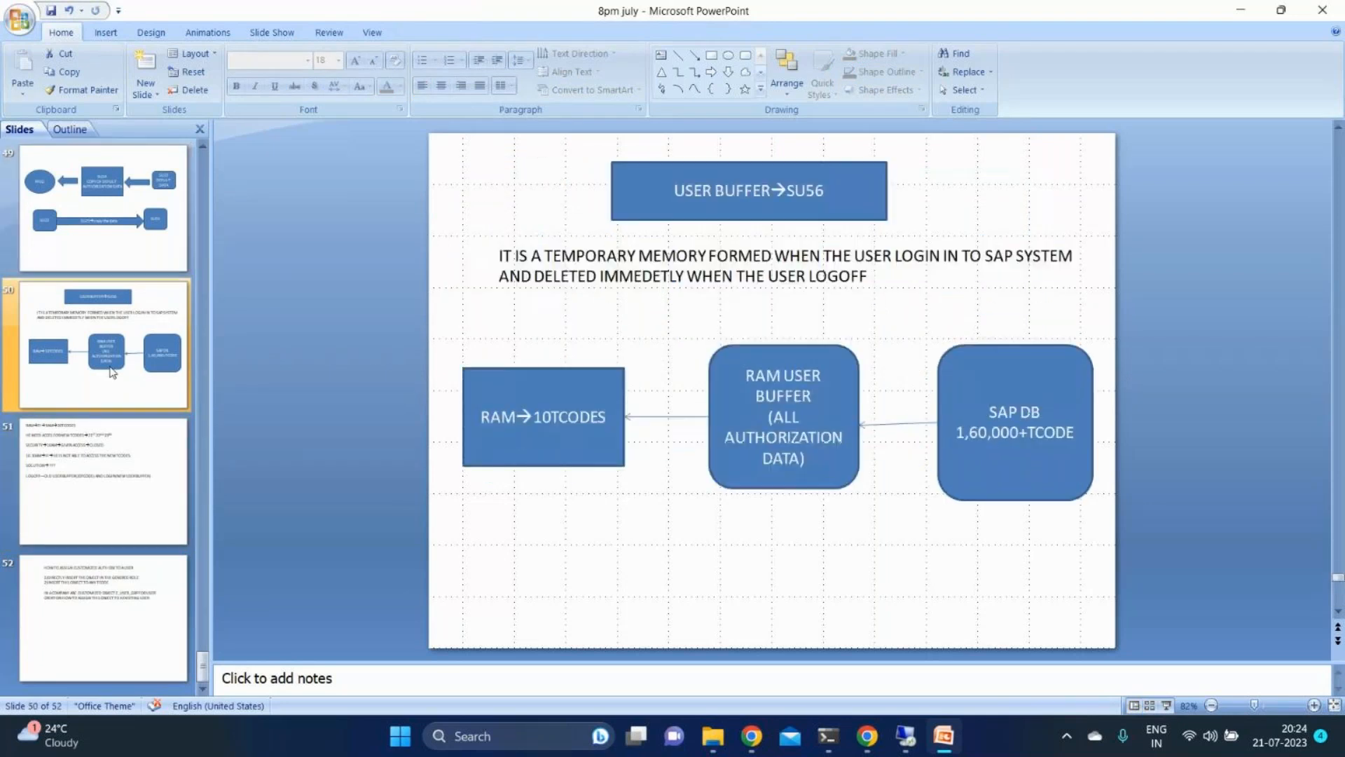
key(Up)
key(Up)
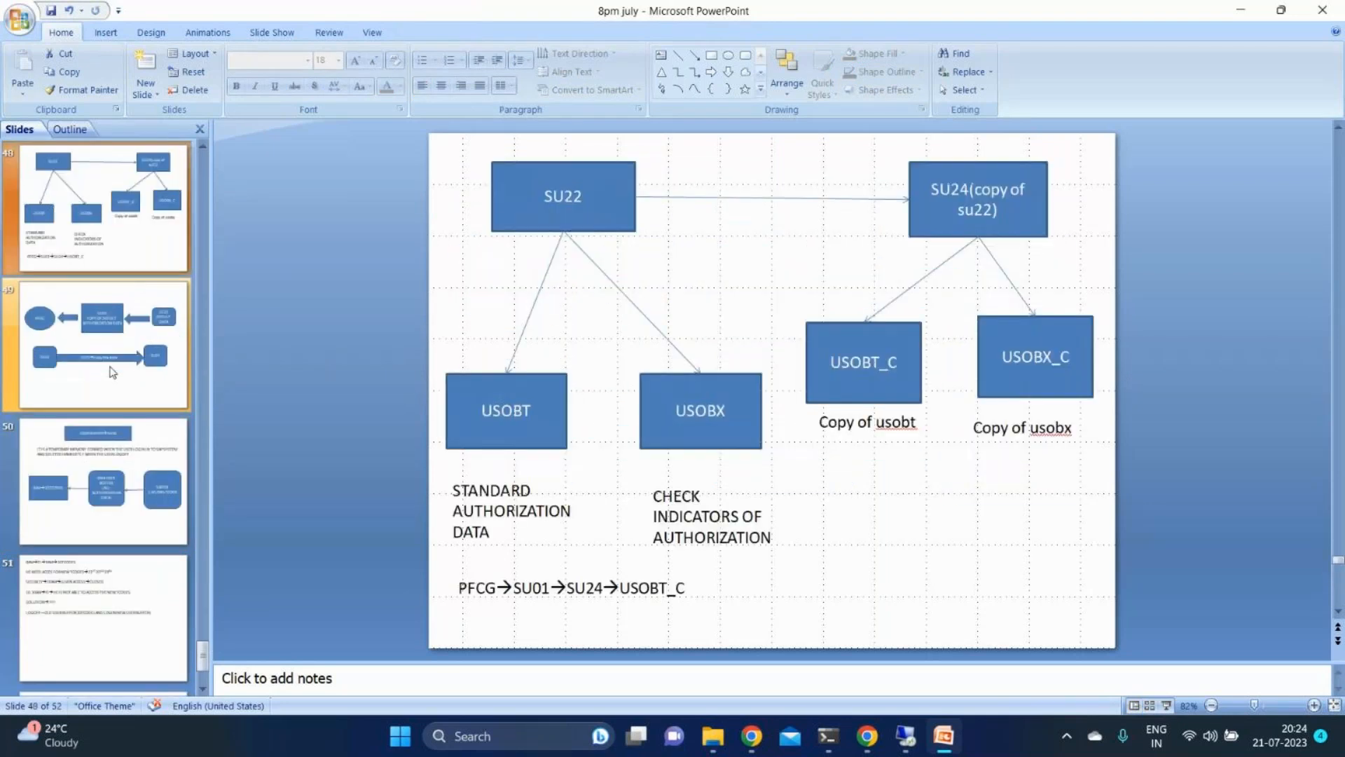
key(Up)
key(Up)
key(Up)
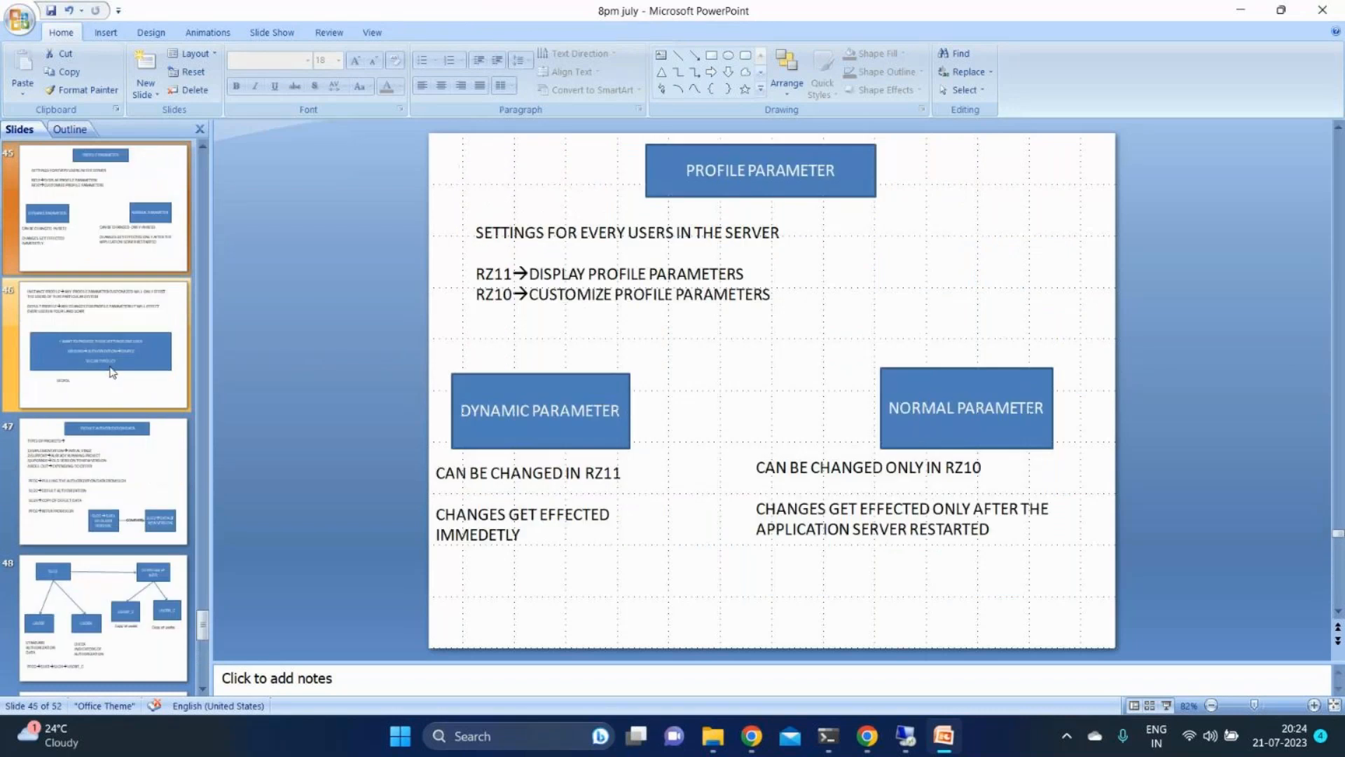
key(Up)
key(Up)
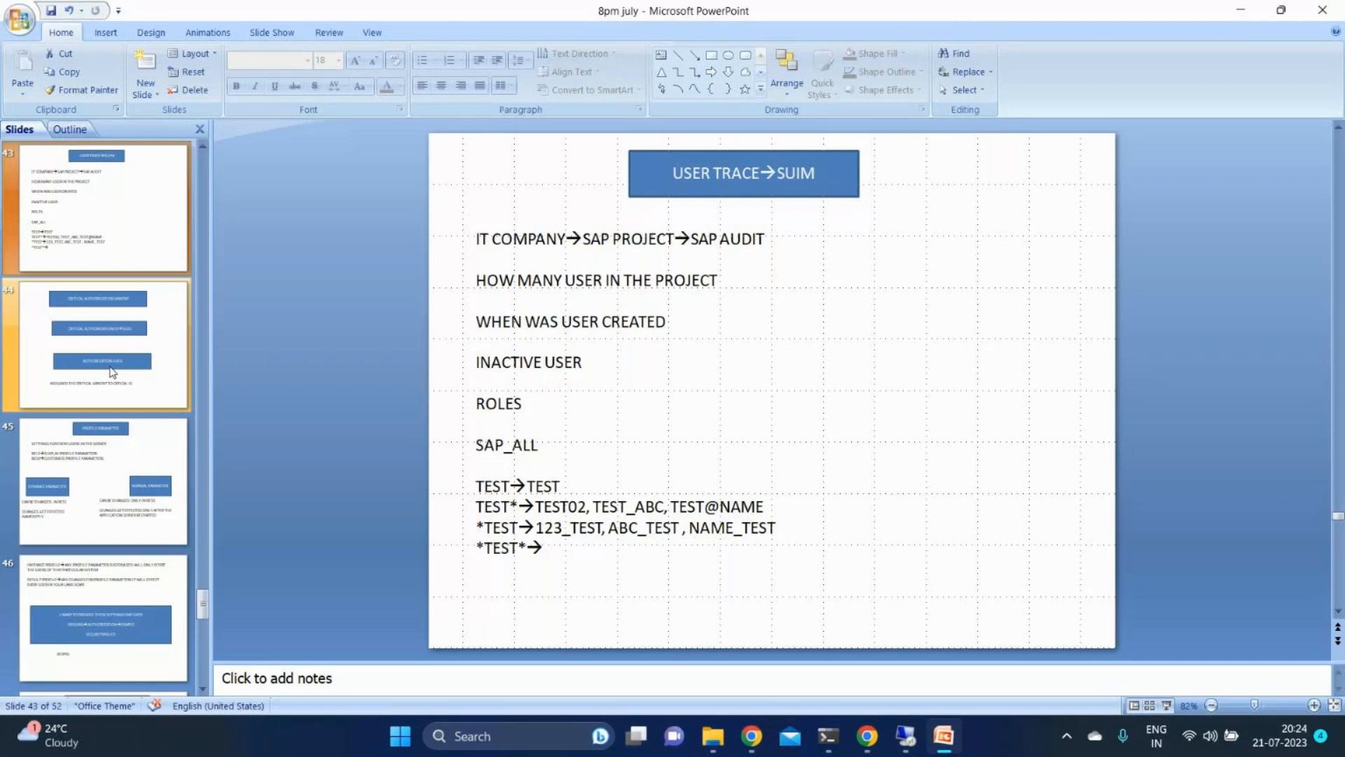
key(Down)
key(Down)
key(Down)
key(Down)
key(Down)
key(Down)
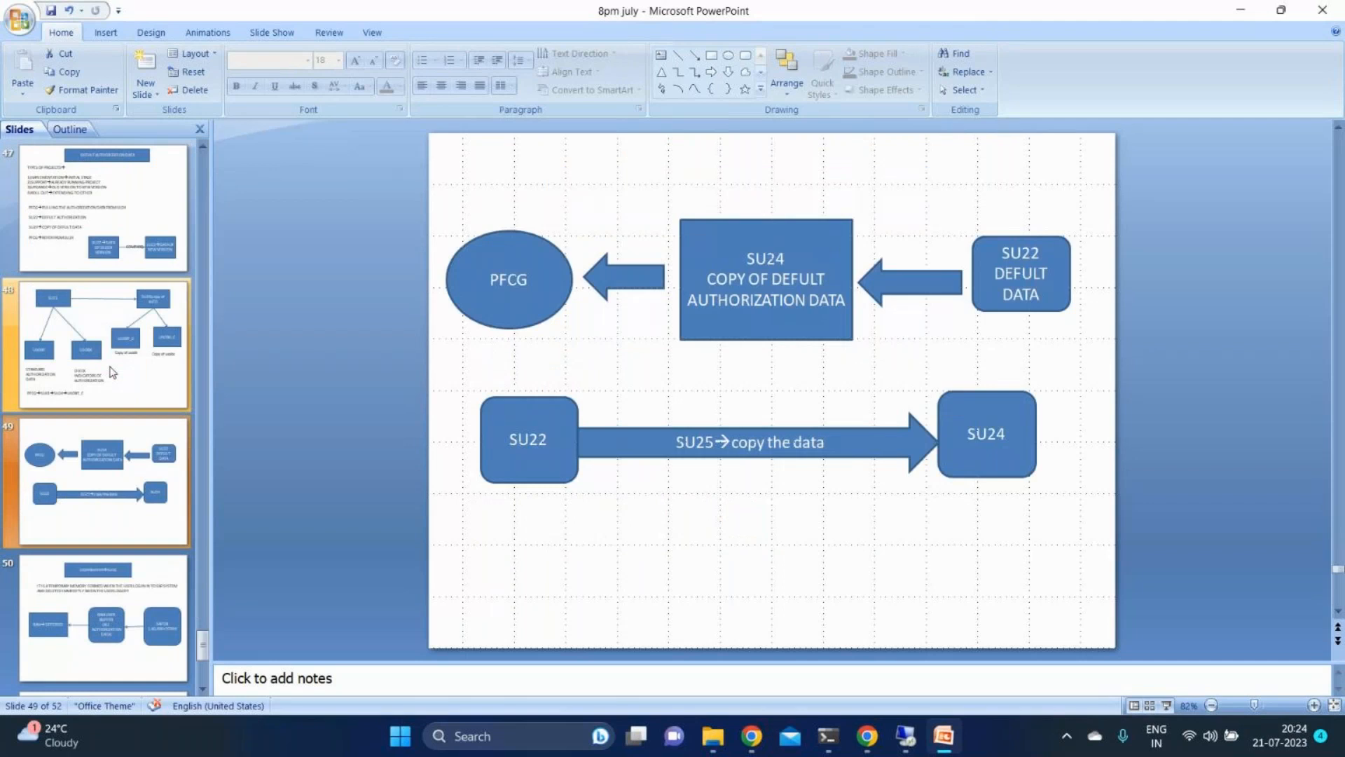
key(Down)
key(Down)
key(Down)
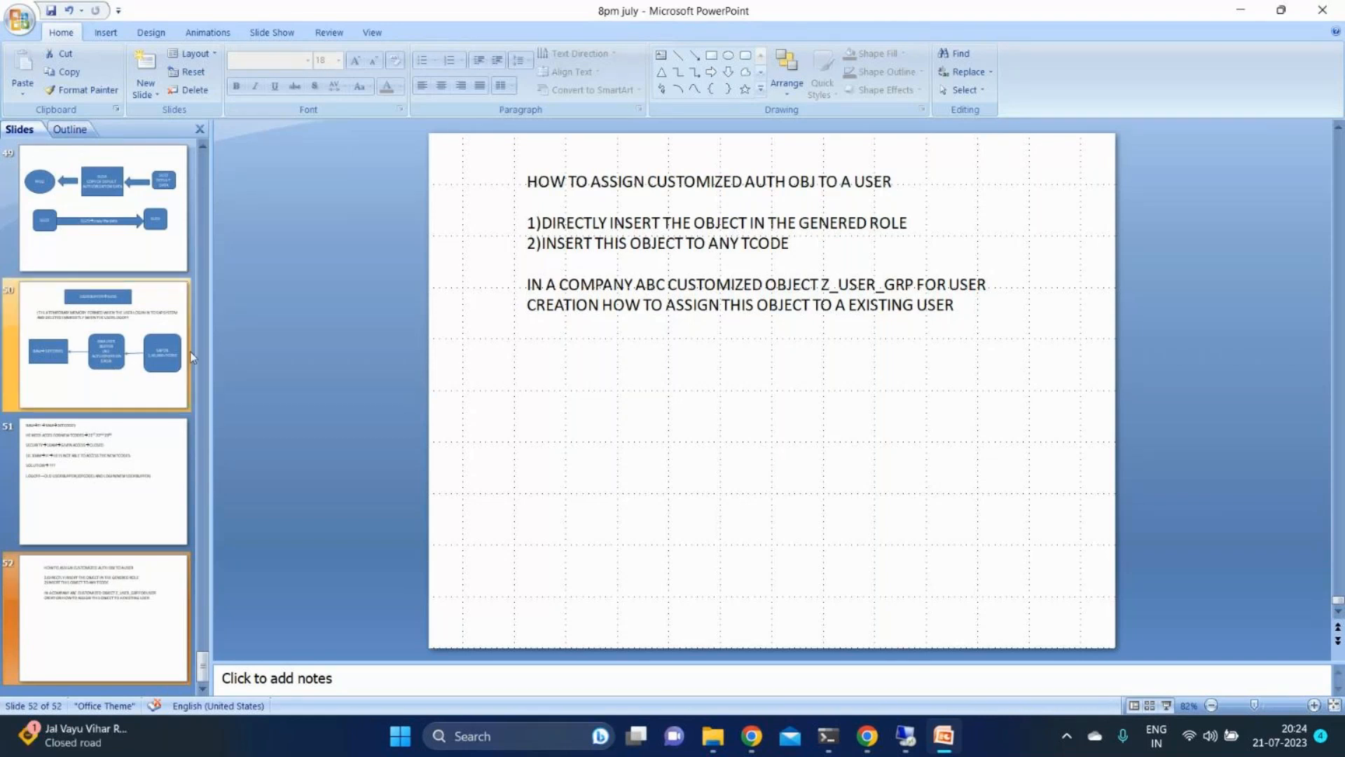
- Place the cursor at the end of slide 52's text and review the user buffer notes on slides 50 and 51
click(572, 211)
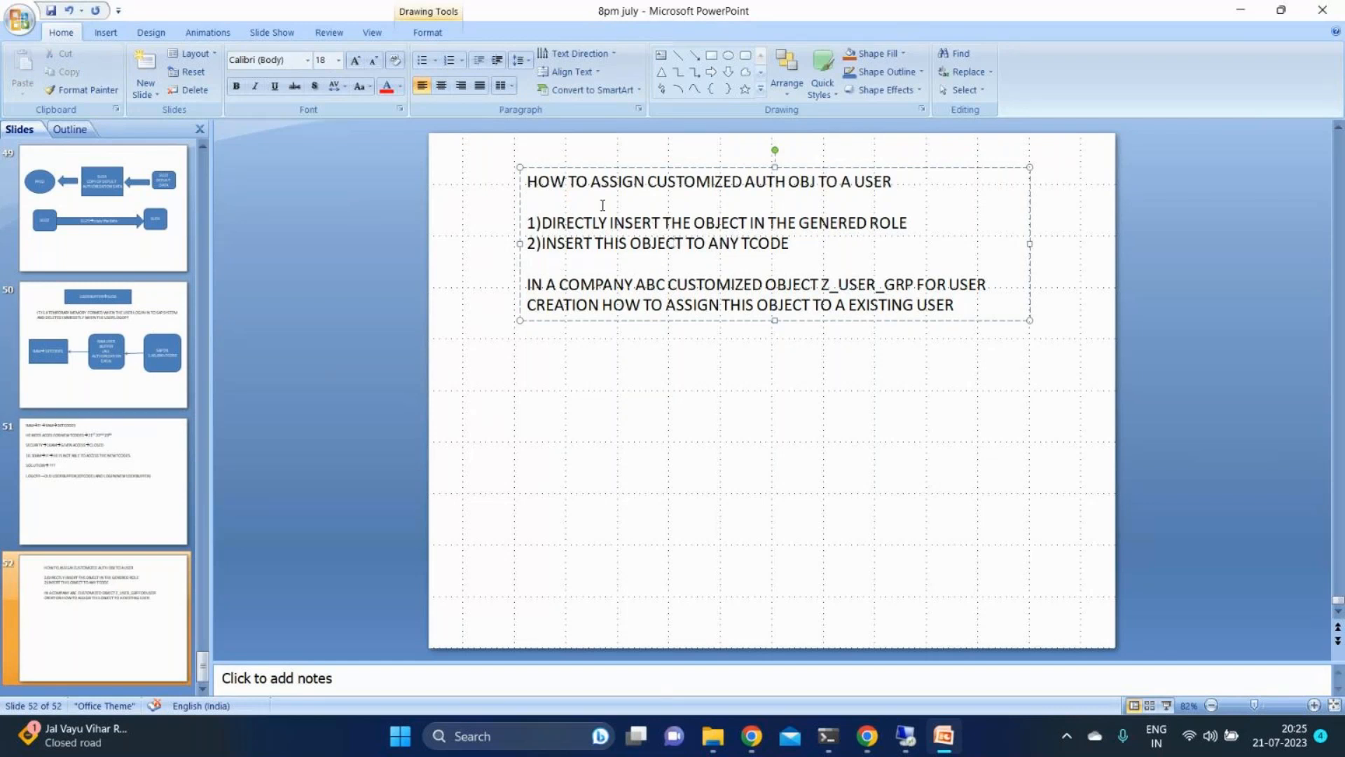
click(963, 311)
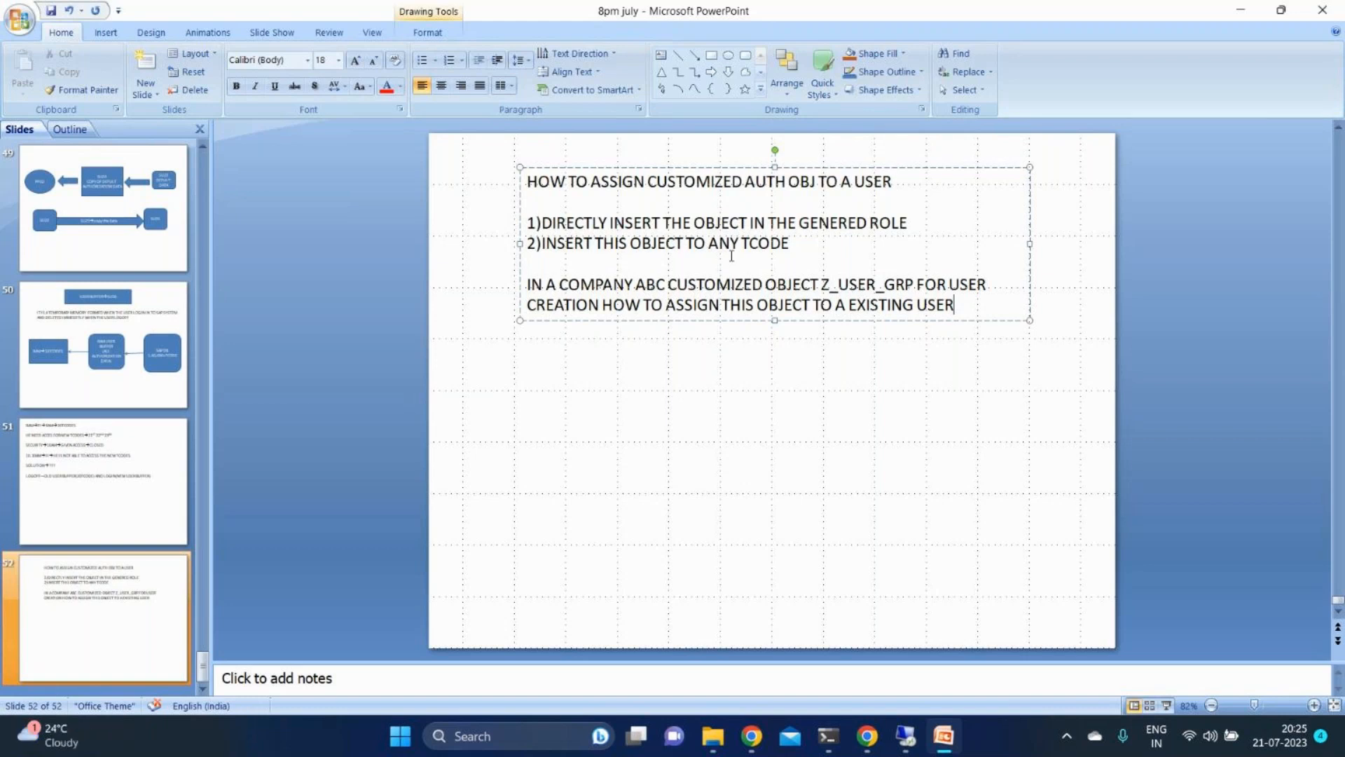
click(74, 375)
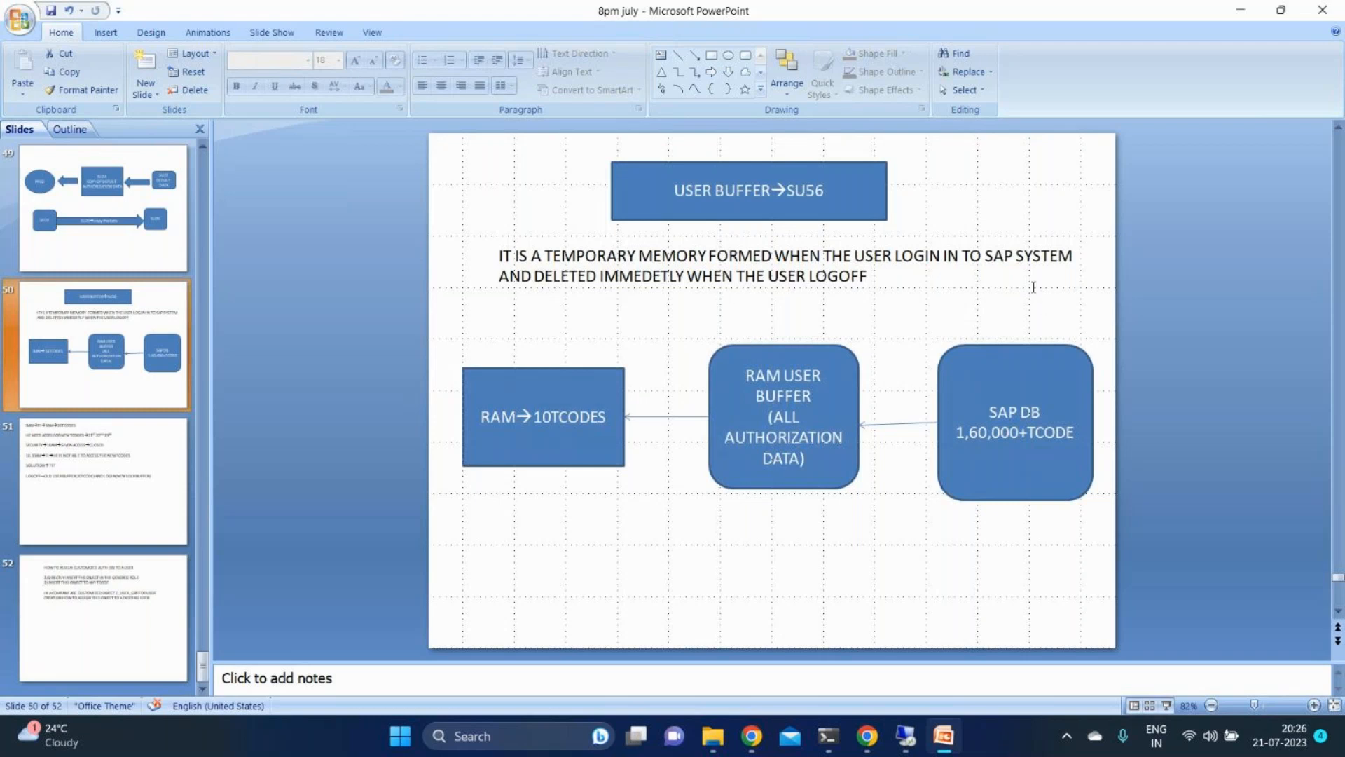
click(121, 449)
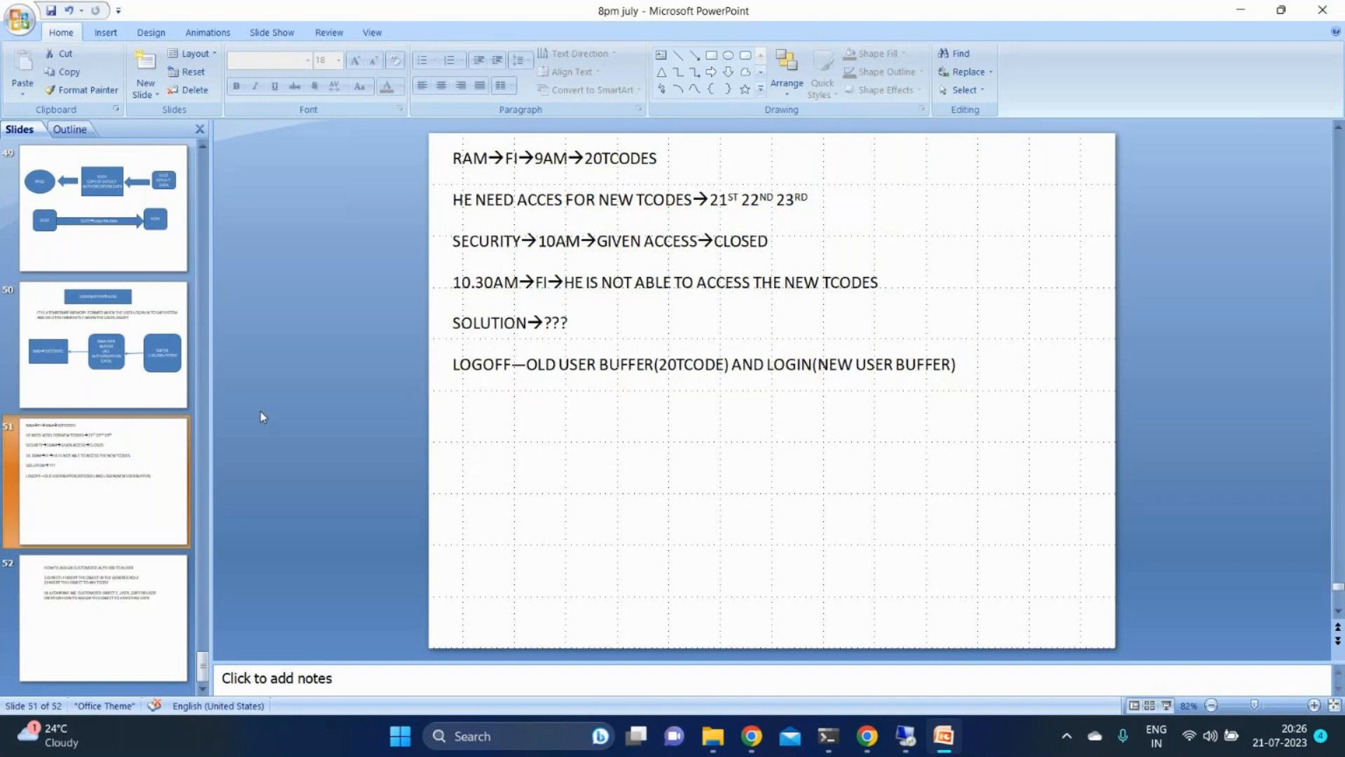
click(74, 388)
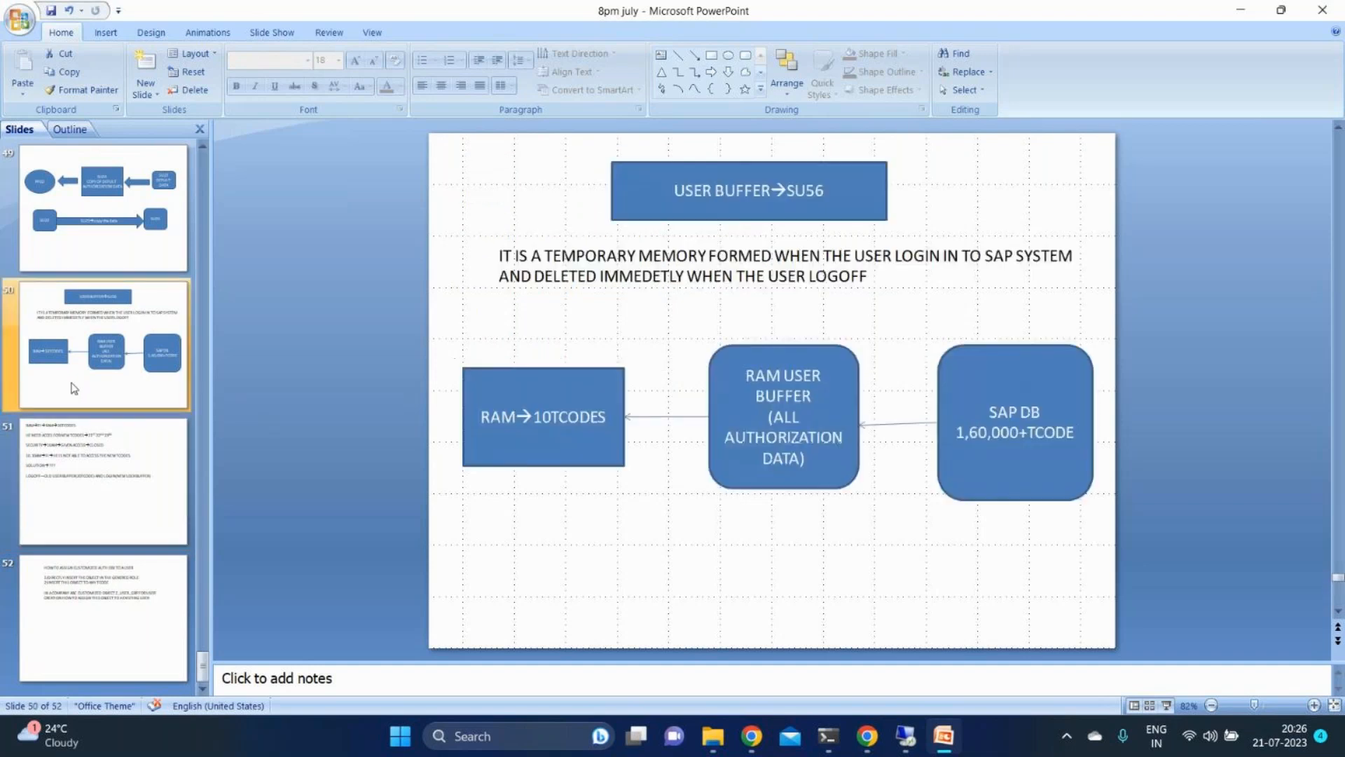
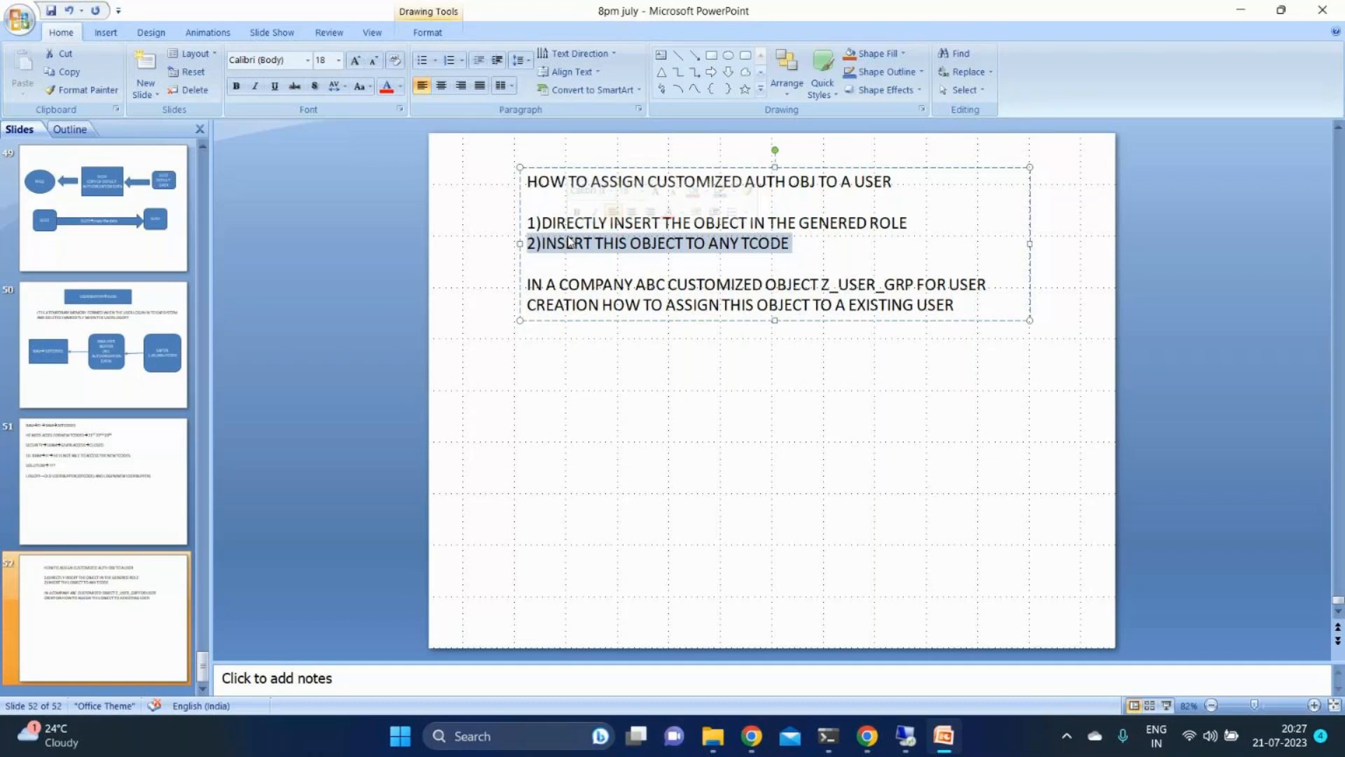
- Clear the text selection on slide 52, check the GoTo meeting window, and minimise it along with the presentation
text(E)
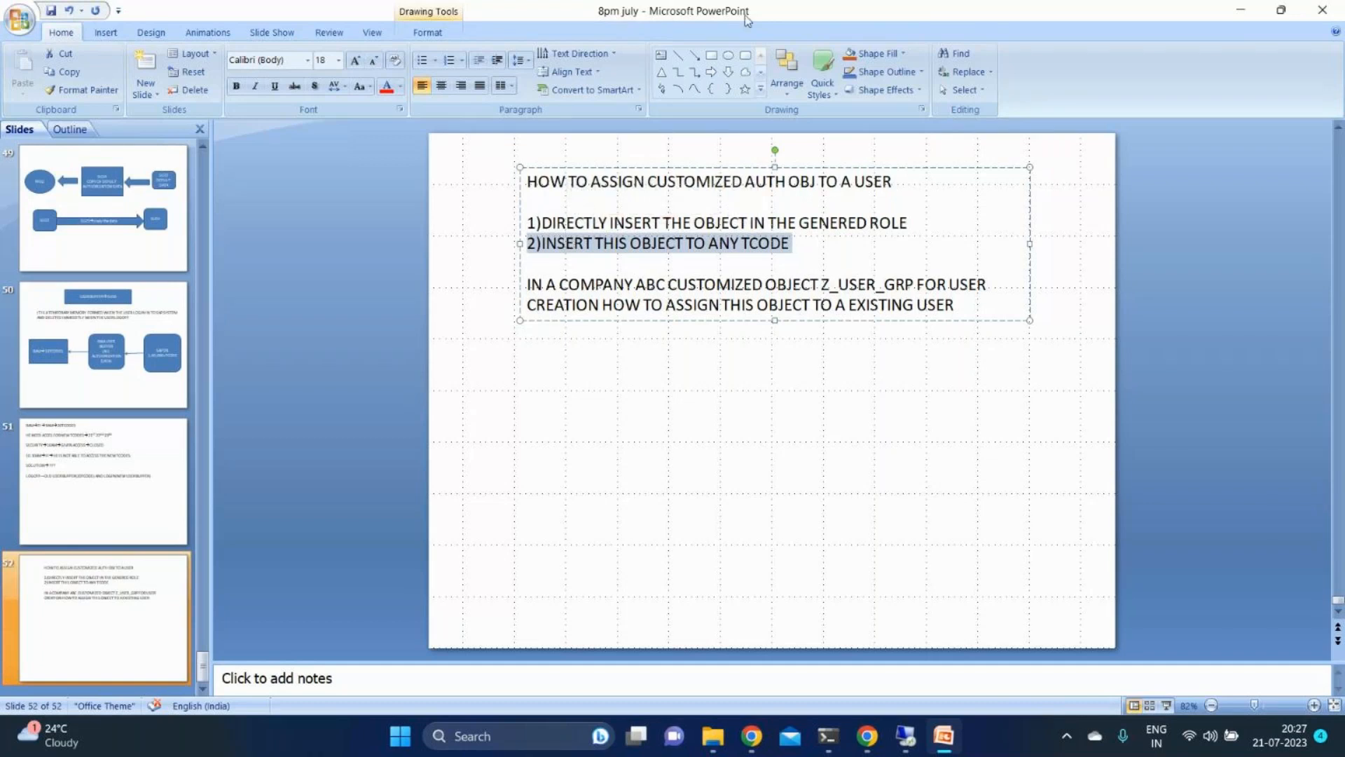
click(1003, 202)
mouse_move(904, 734)
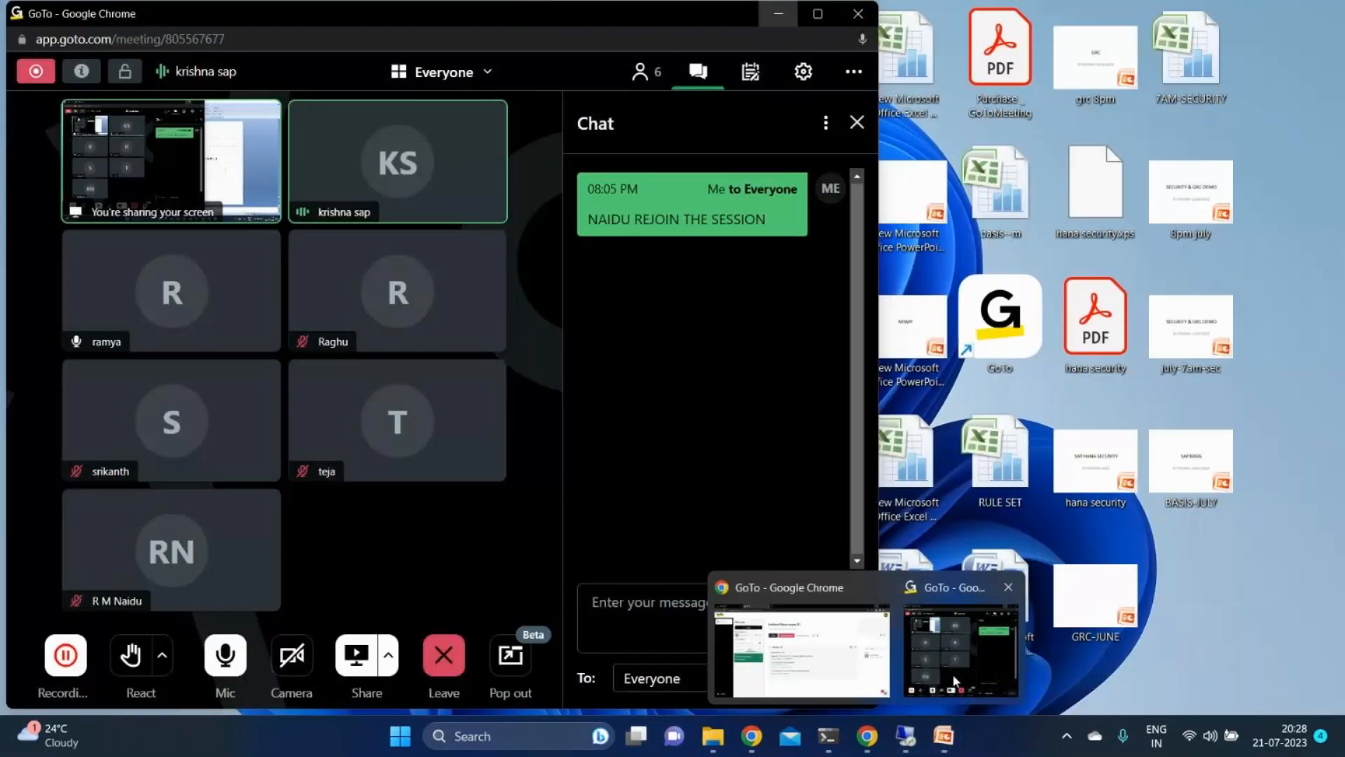
click(955, 680)
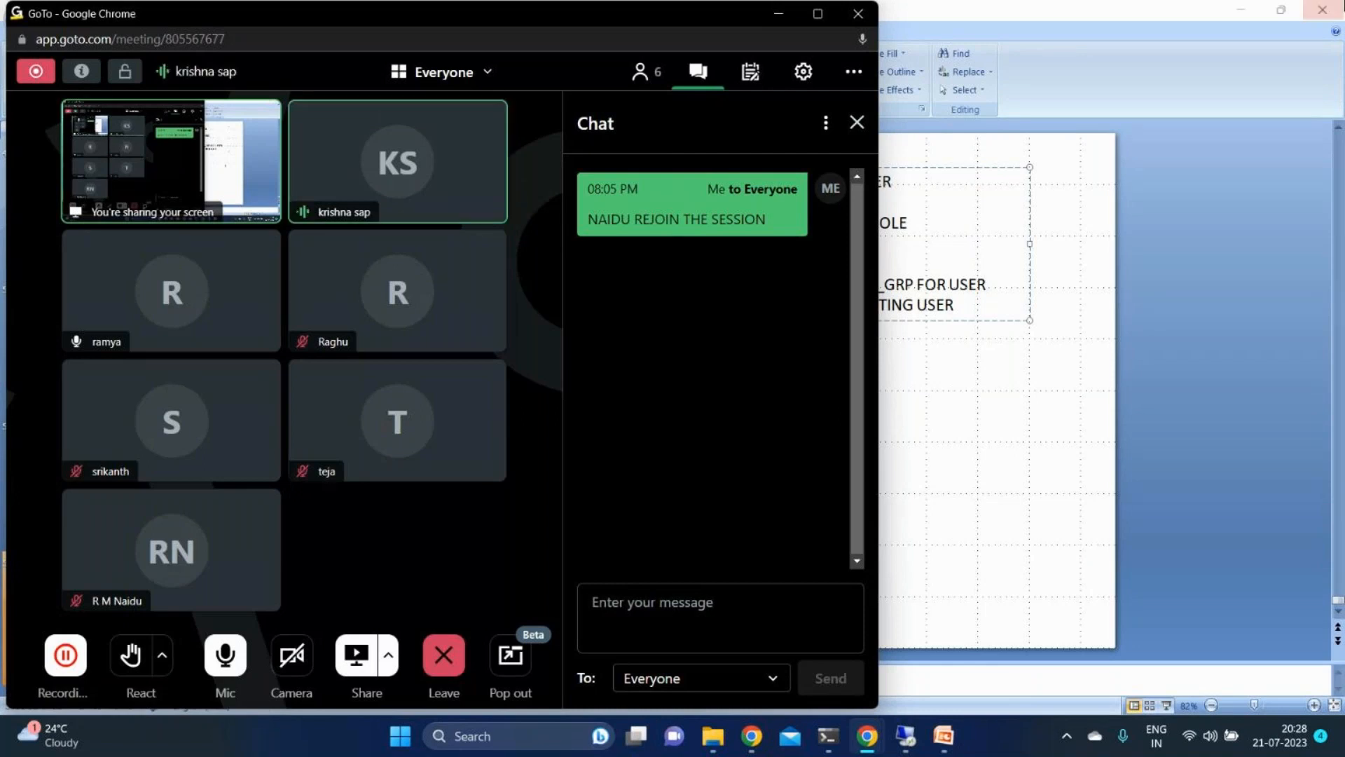
click(1252, 6)
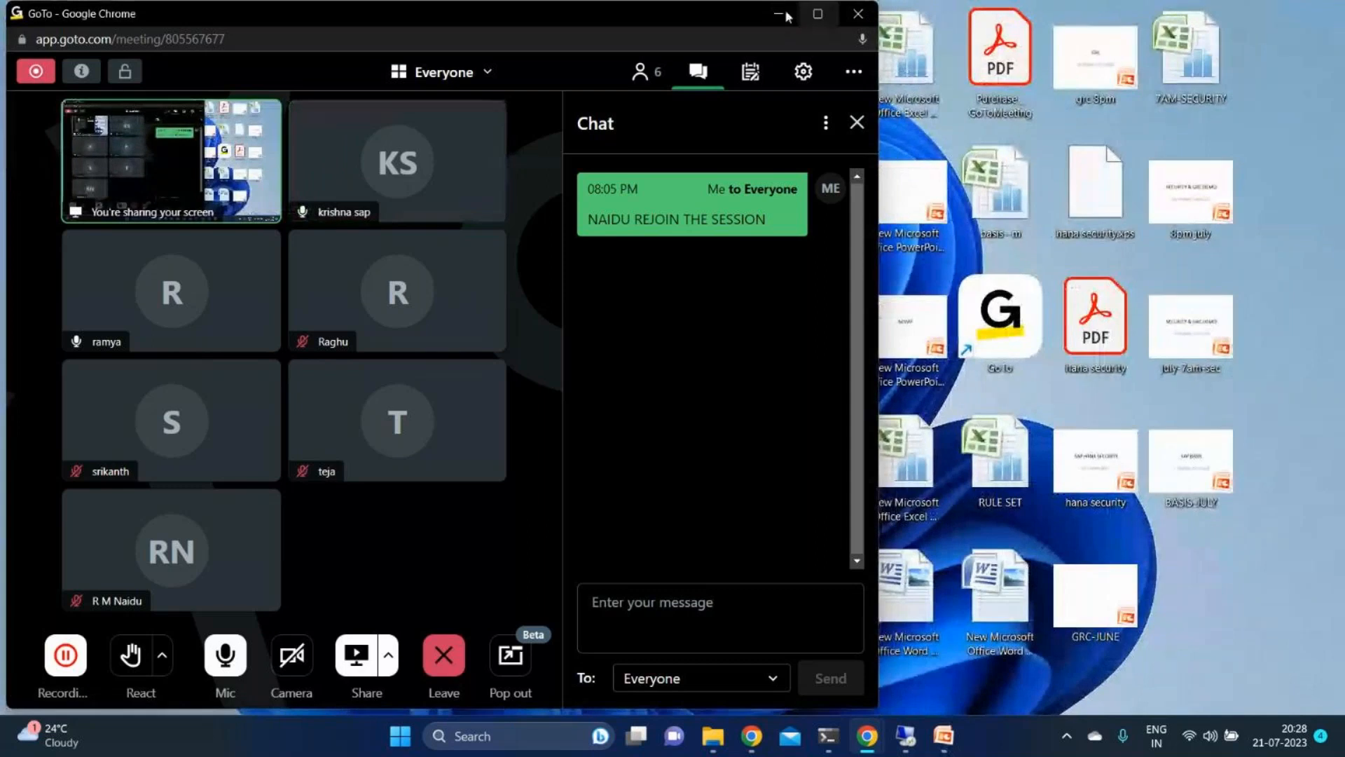
click(780, 14)
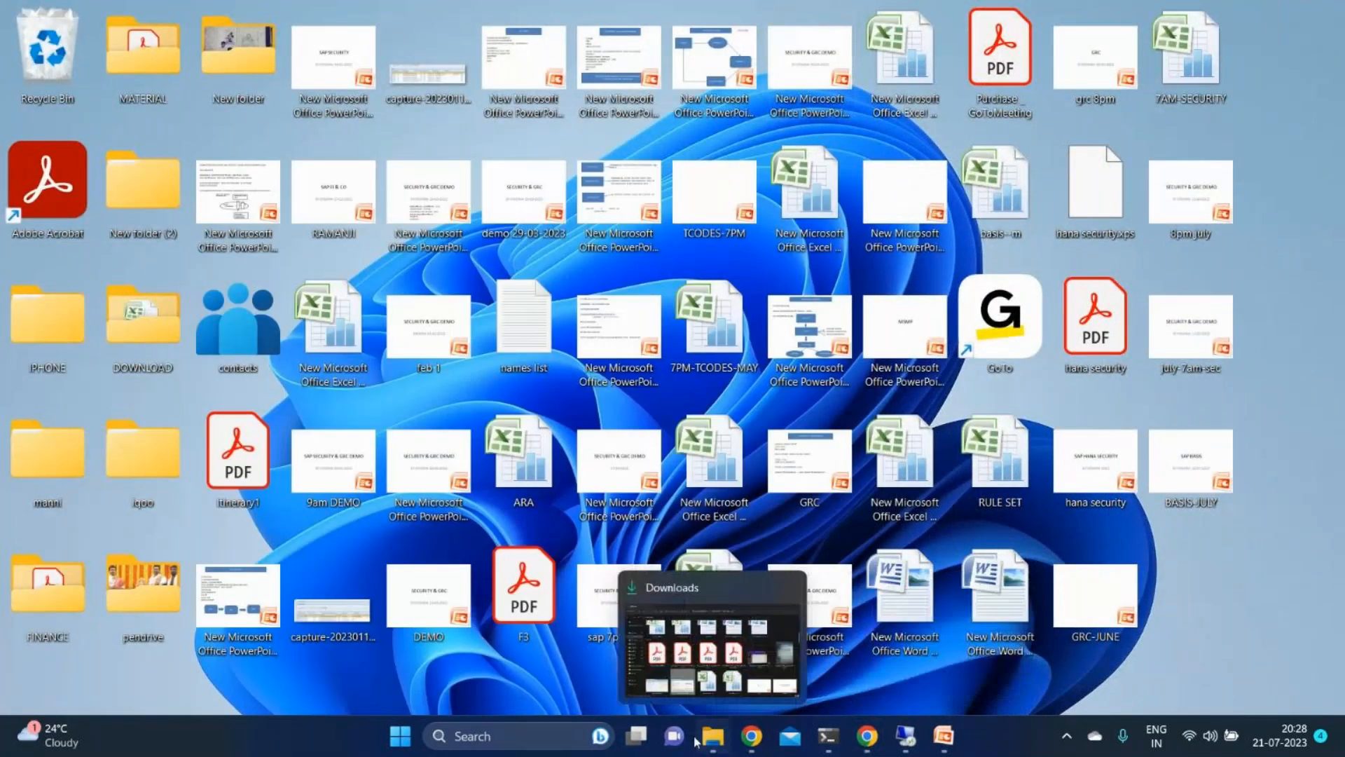
- Open the "july 8pm batch" workbook from Downloads, review its course topics around CRITICAL AUTH, and minimise the open windows
click(697, 739)
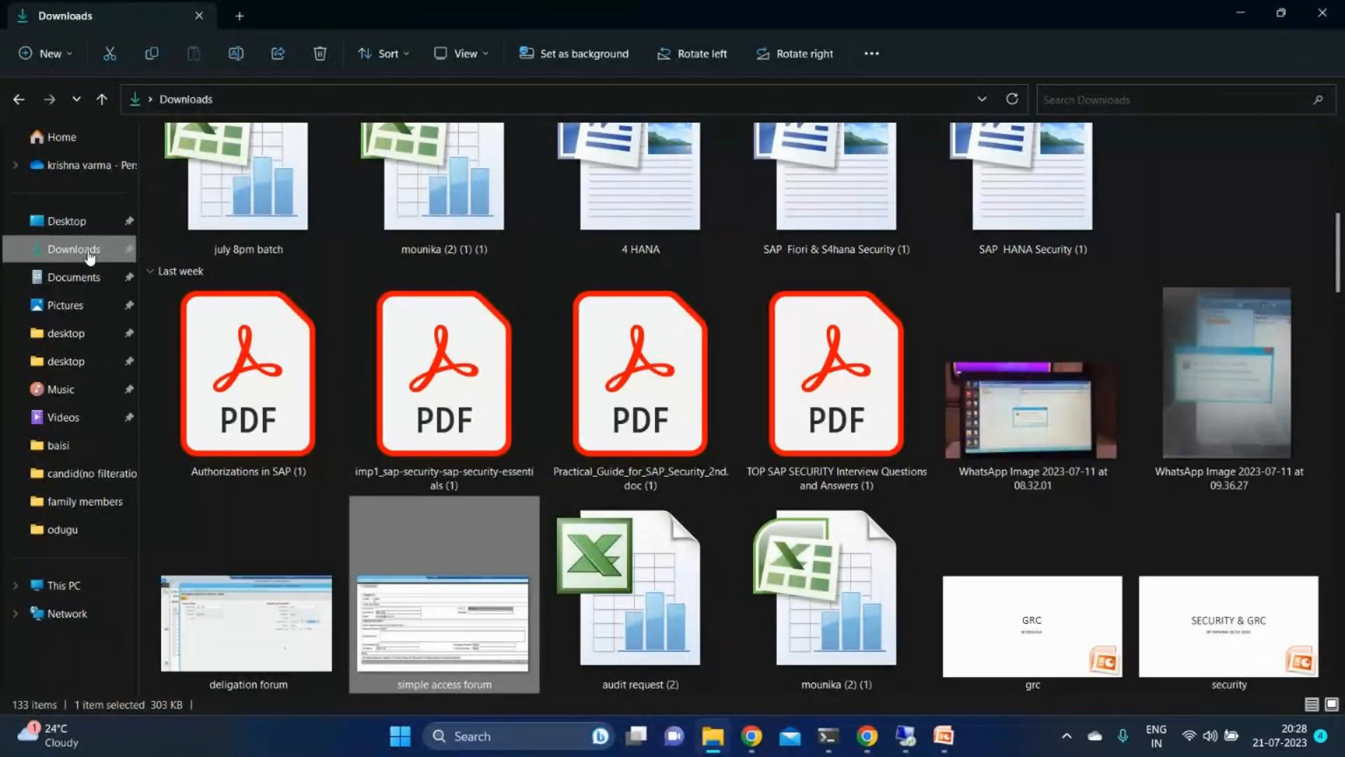
click(235, 230)
double_click(235, 230)
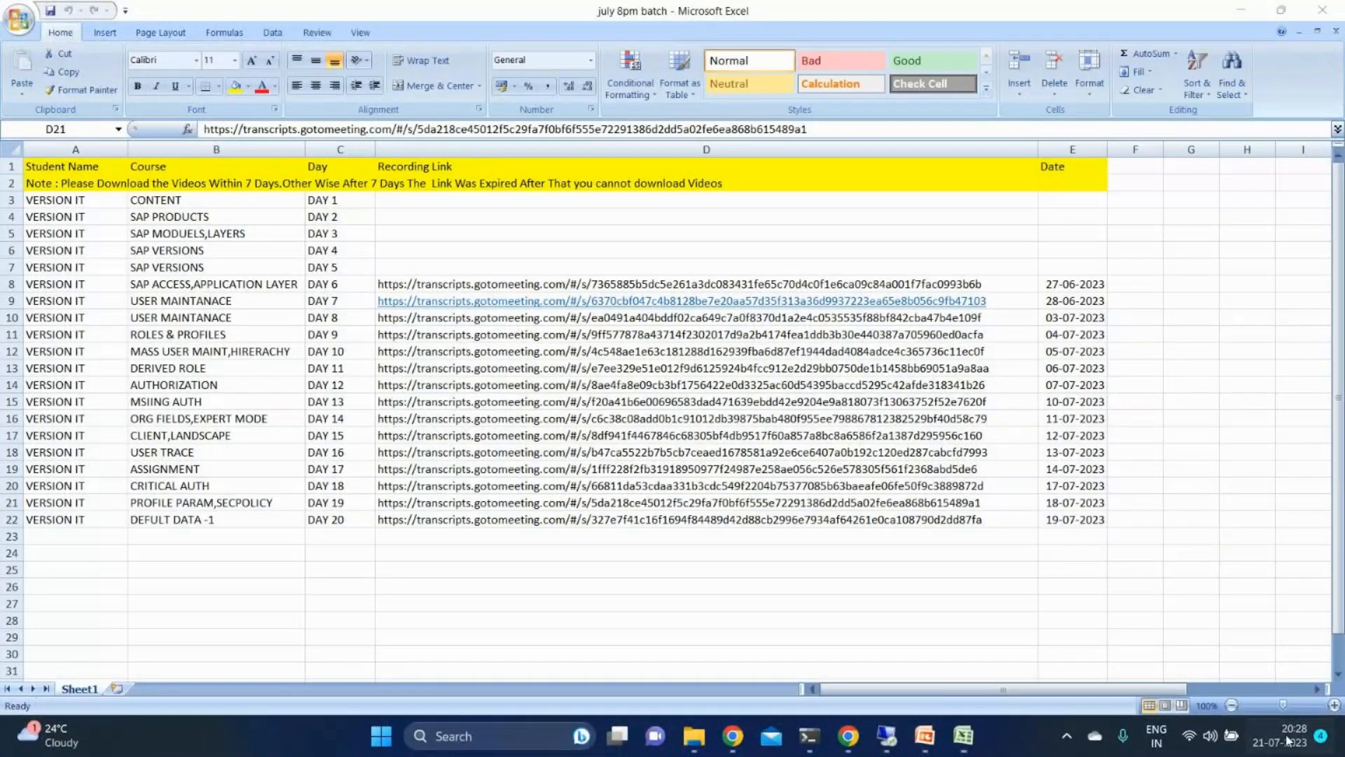
click(1288, 740)
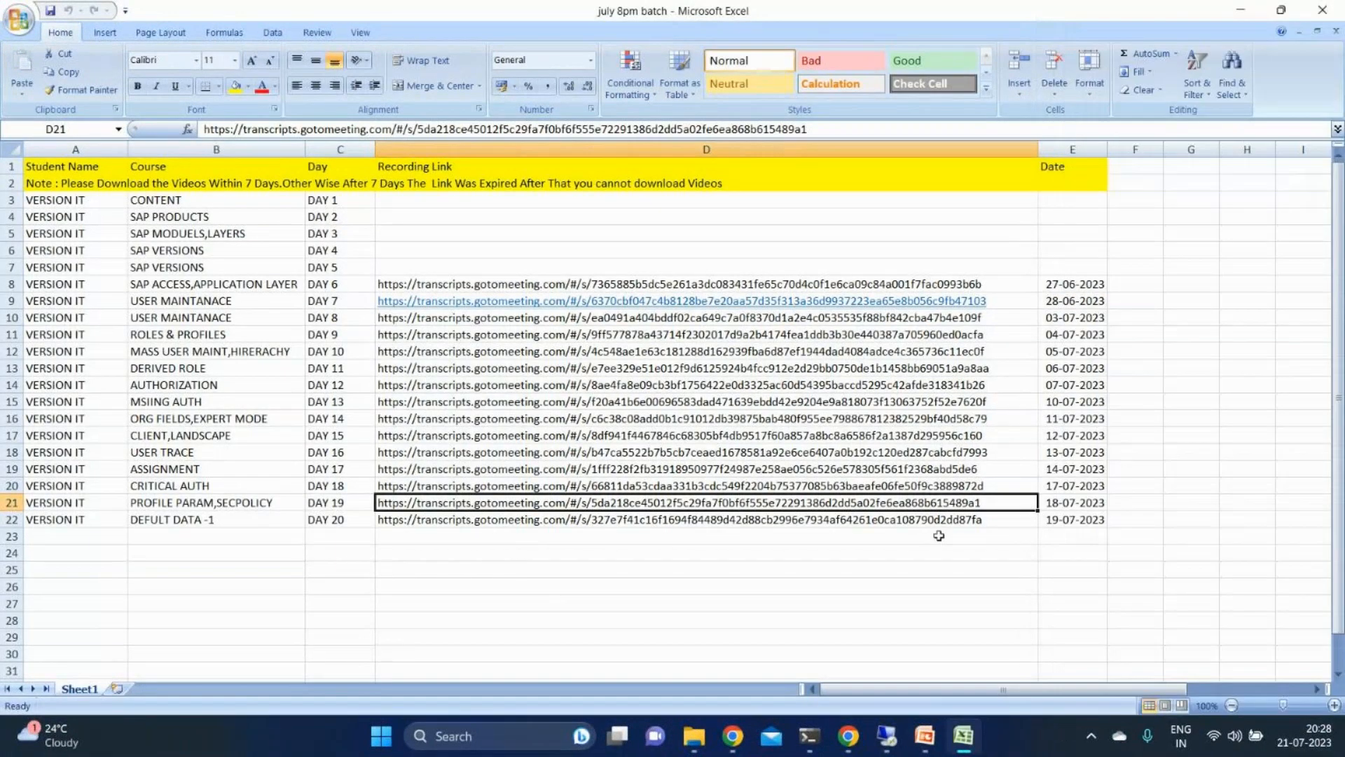
click(259, 485)
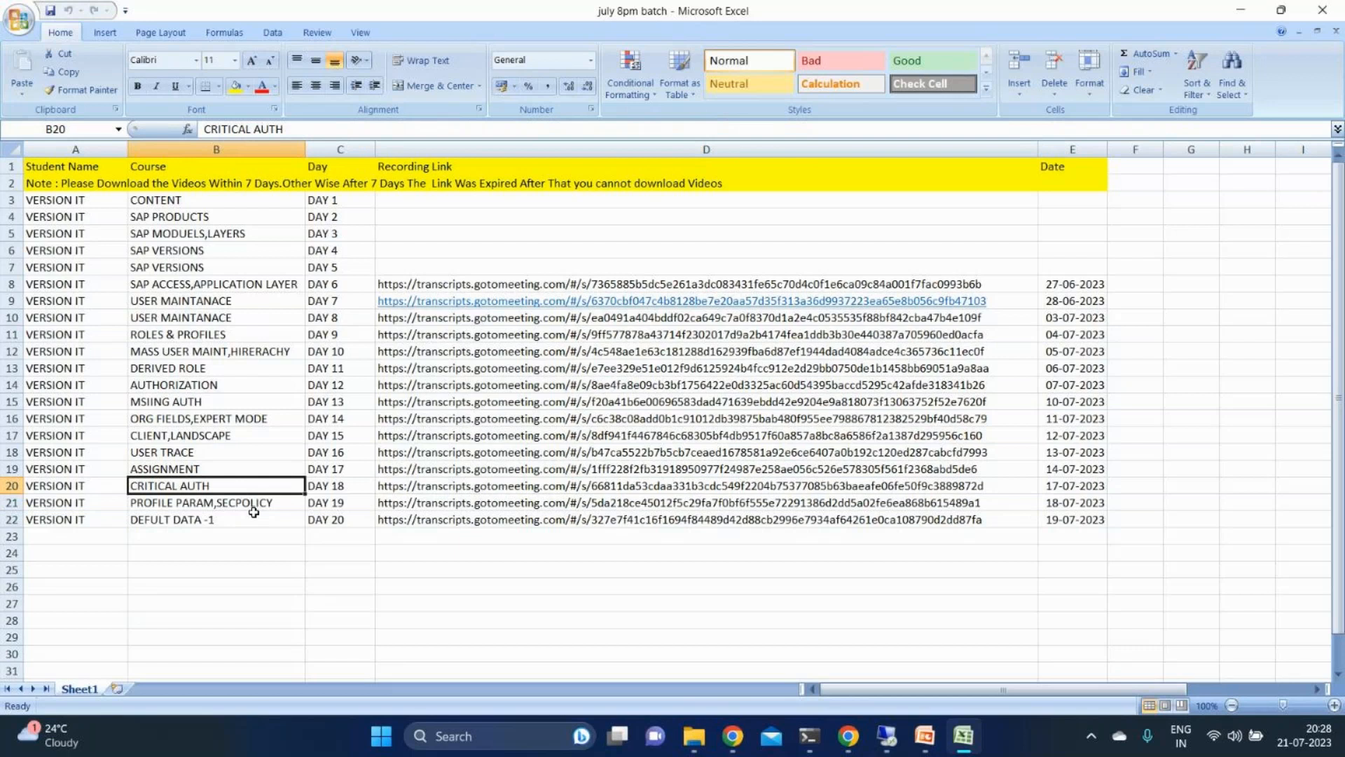
click(1240, 6)
click(1241, 6)
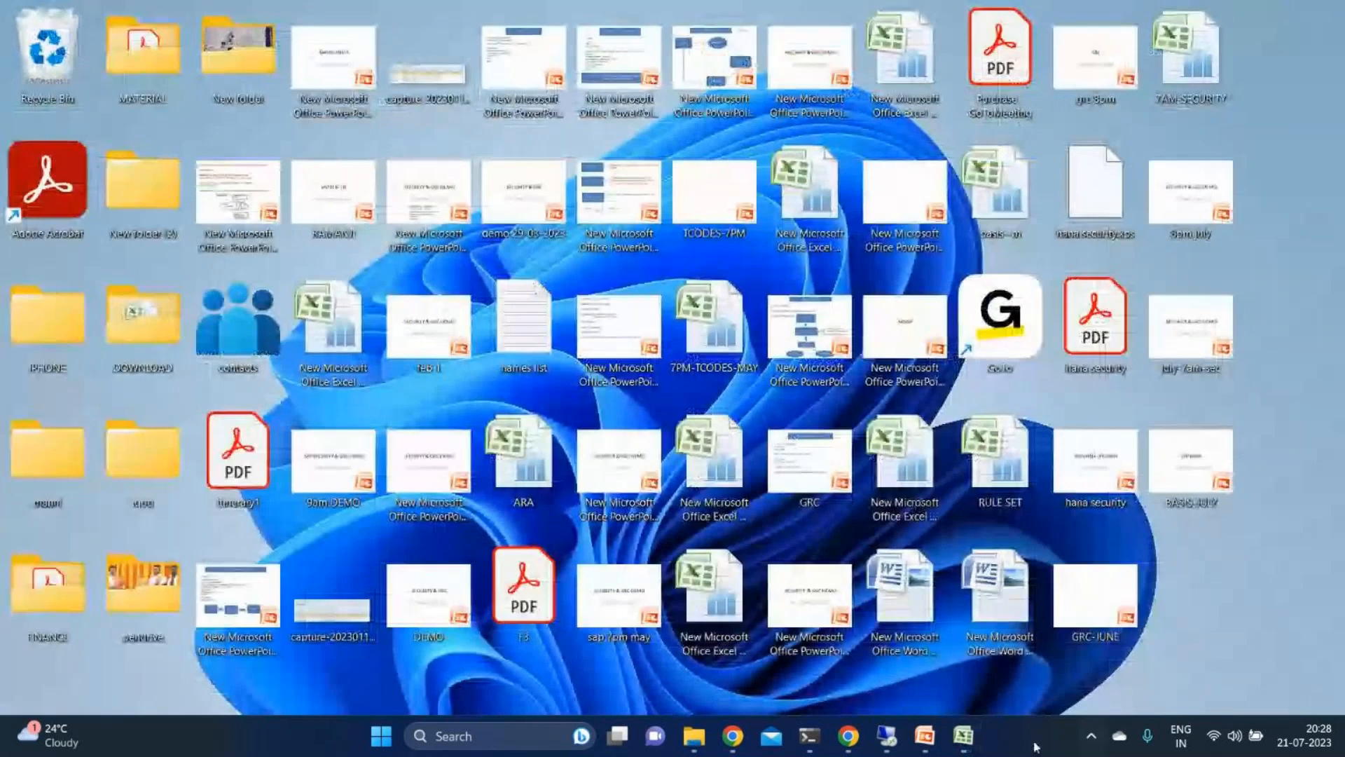
- Create a Word document named ASSIGNMENT on the desktop and open it in a maximised window
mouse_move(937, 725)
right_click(1083, 402)
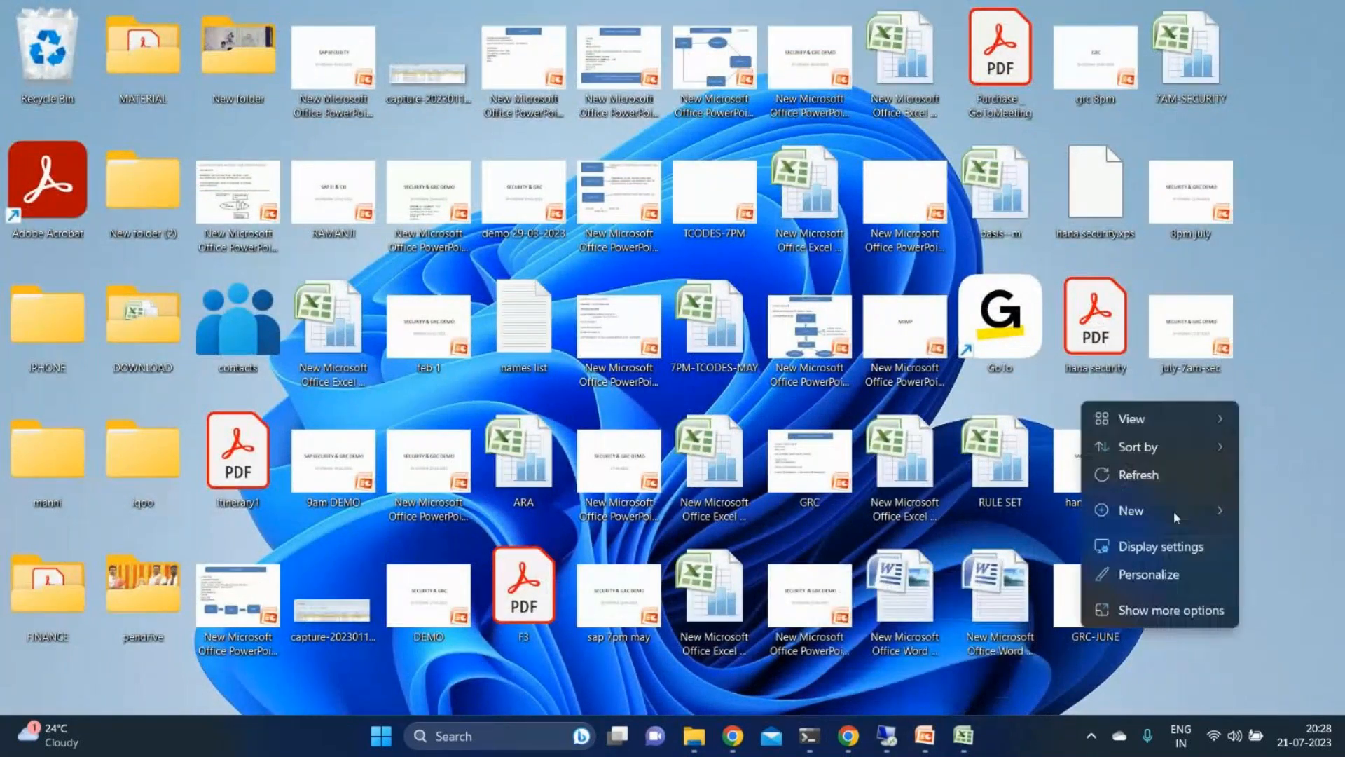
mouse_move(1176, 515)
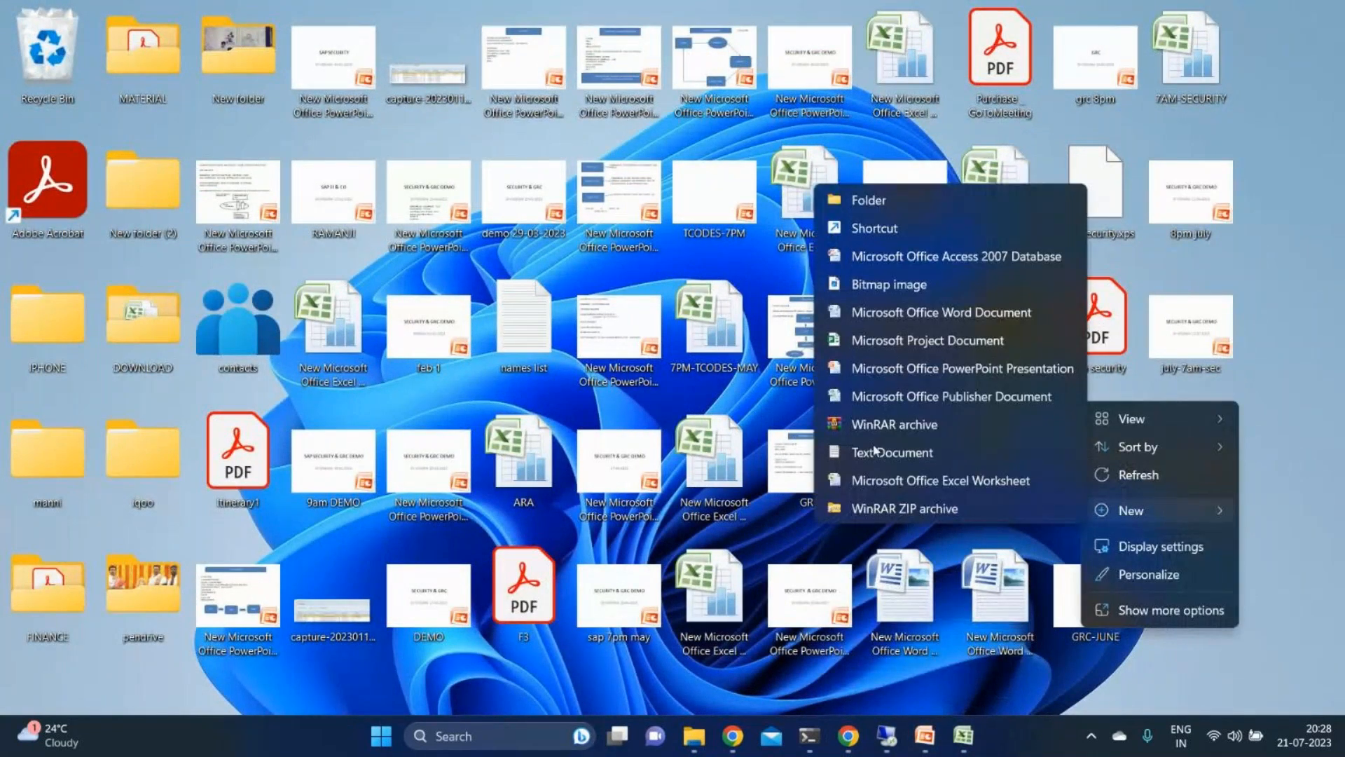
click(905, 314)
text(ASSIGNME)
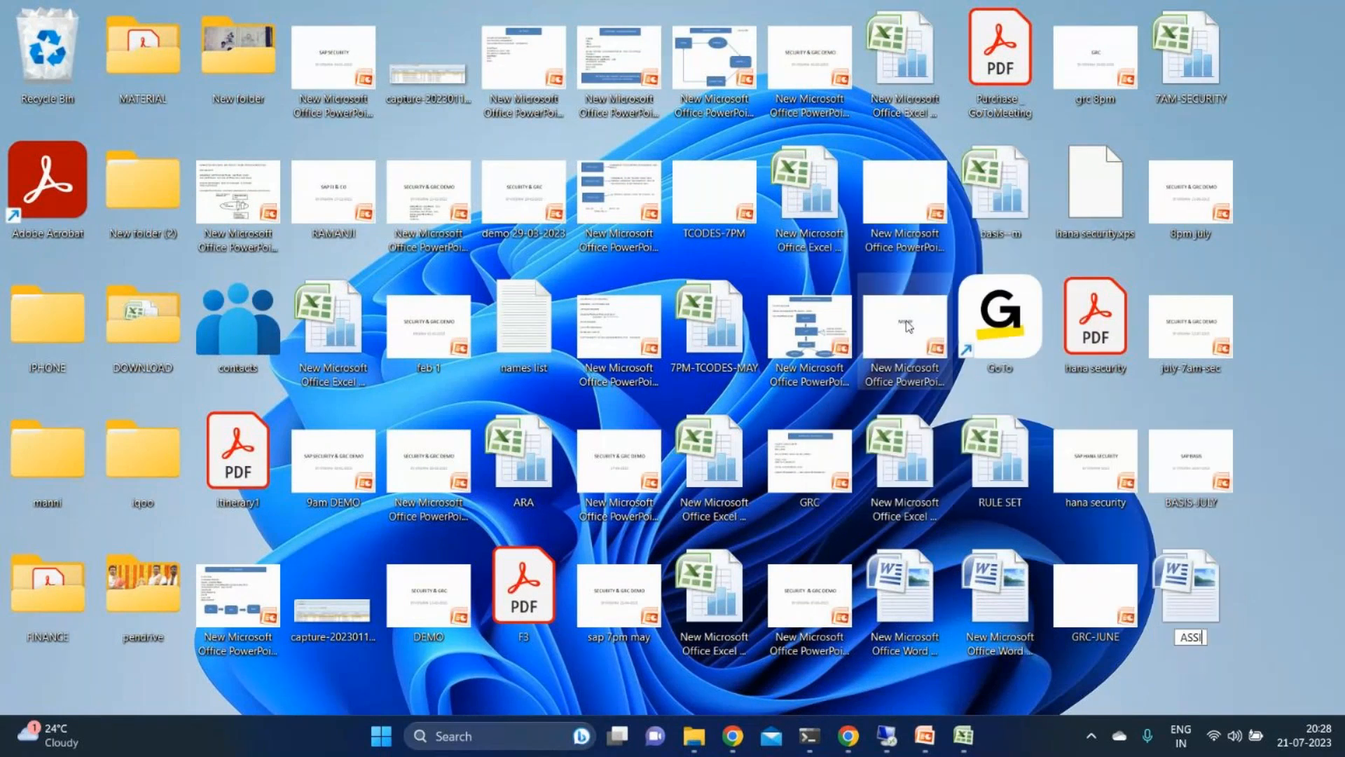
text(NT)
key(Return)
key(Return)
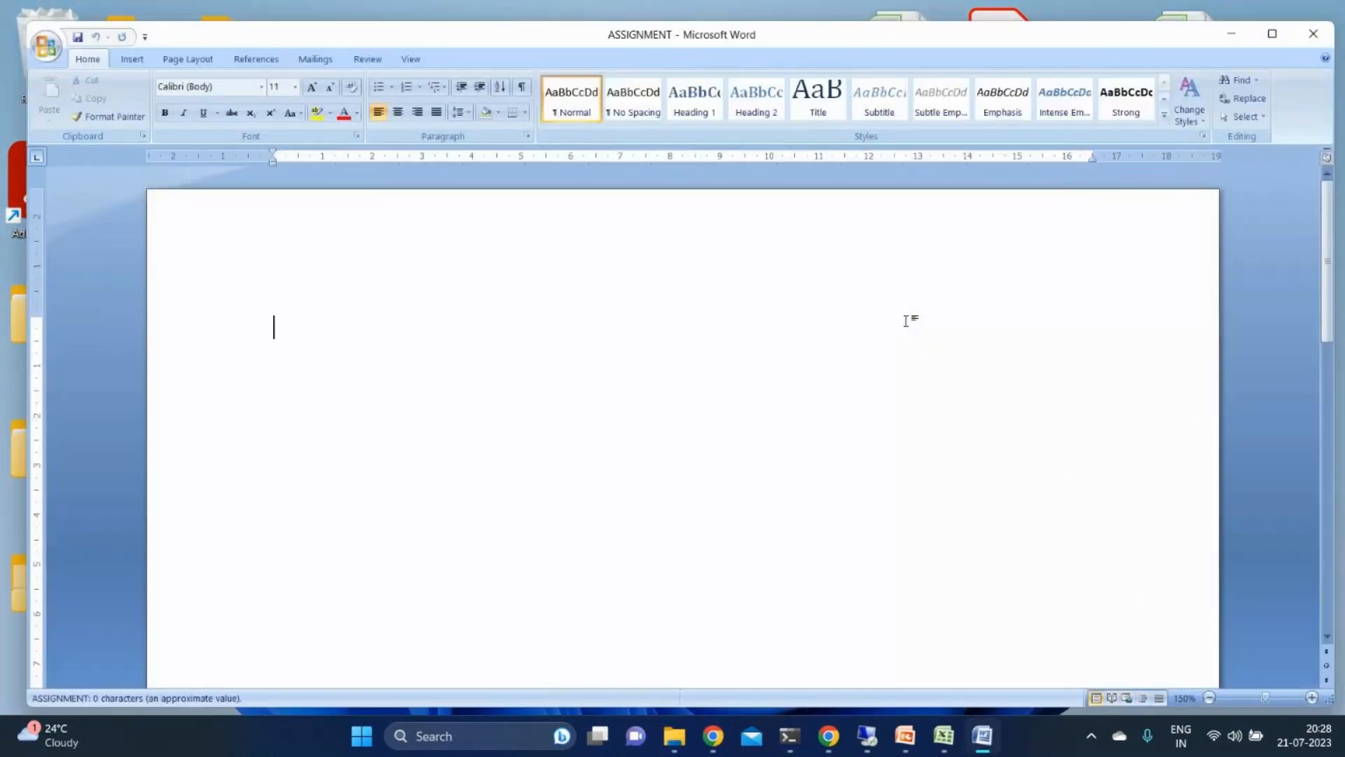
click(1270, 35)
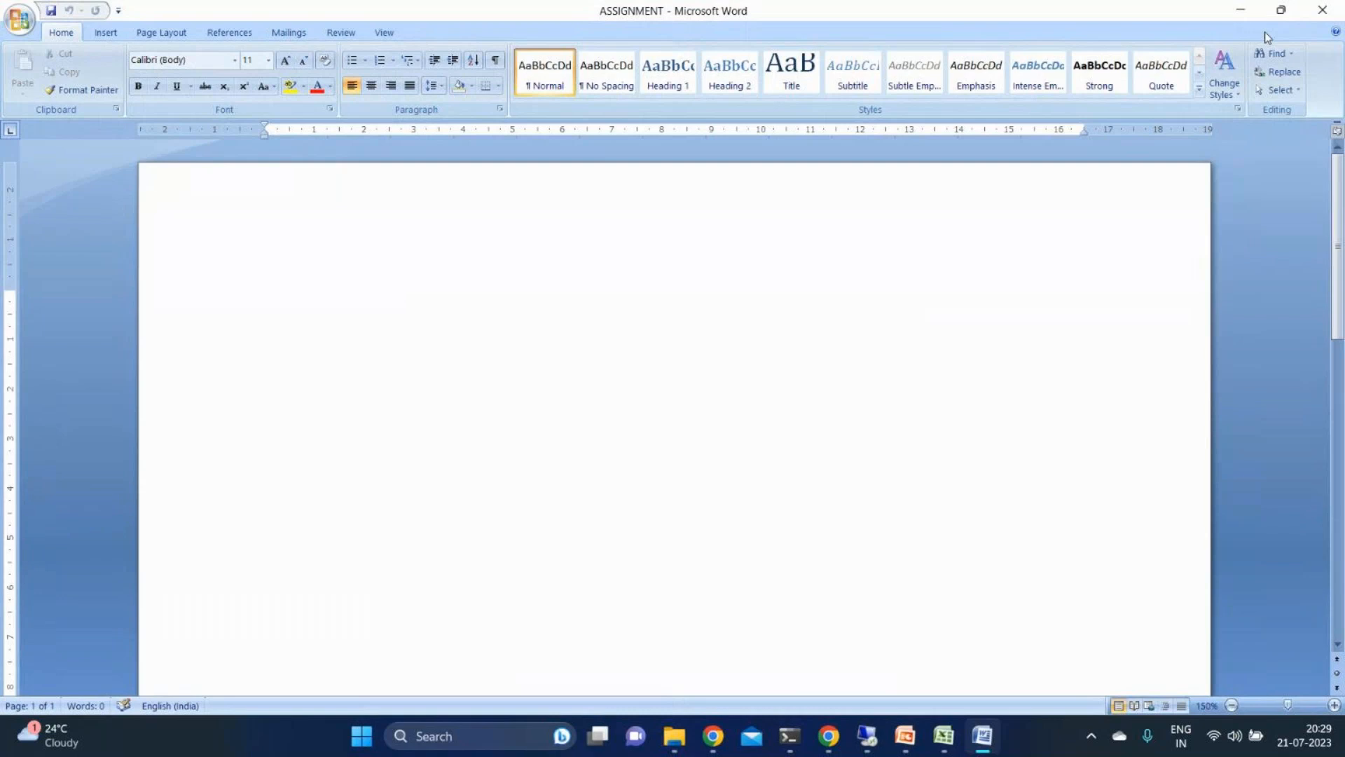
- Begin the assignment list with the item number "1)"
text(1))
key(Caps_Lock)
text(CRTICAL)
key(BackSpace)
key(BackSpace)
key(BackSpace)
key(BackSpace)
key(BackSpace)
key(BackSpace)
key(BackSpace)
- Complete item 1 with "SUIM→AUDIT REPORT→USER,ROLE,ROLE", using arrows between the parts
text(SUIM--)
text(>AUDIT)
text( REPORT)
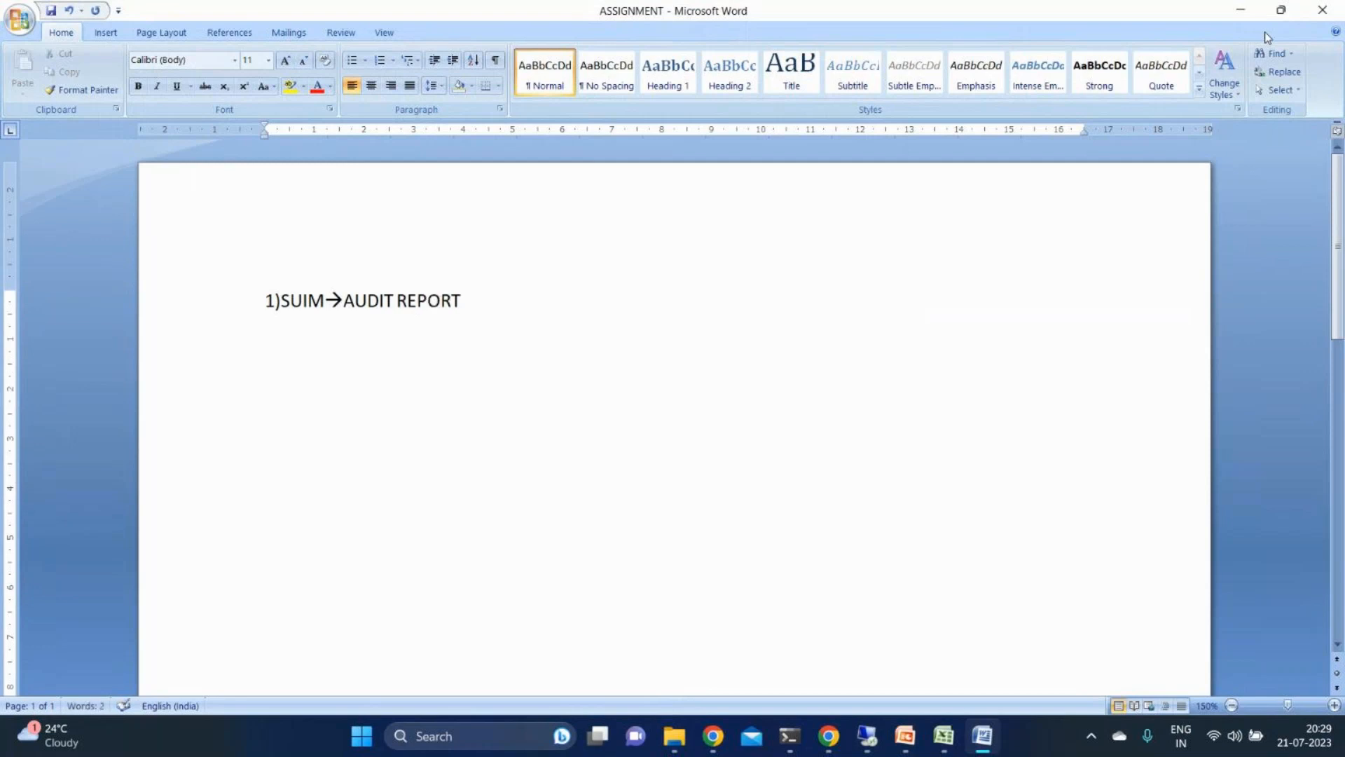
text(-->)
text(USER)
text(,RO)
text(LE,ROLE)
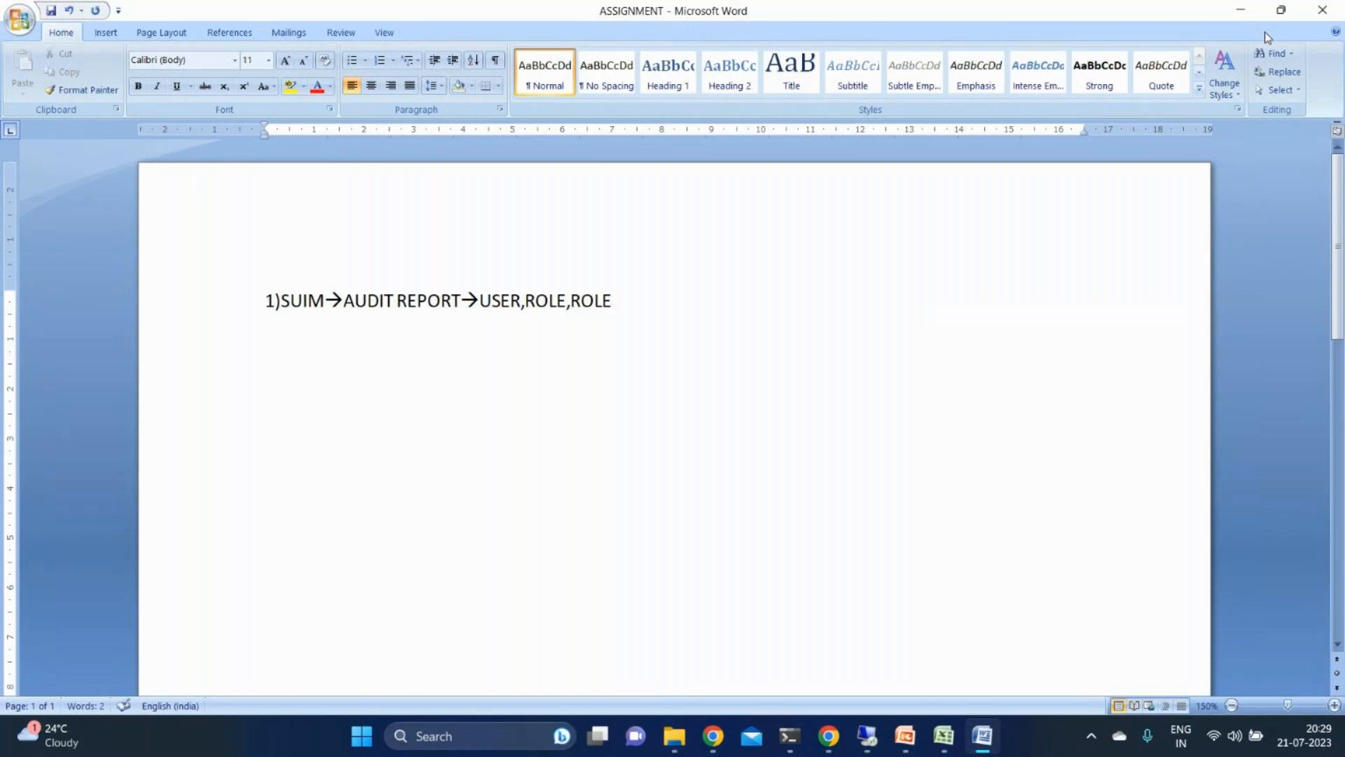
- Begin the second item on a new line with "2)CRTICAL AUTH→"
key(Return)
text(2)CRTIC)
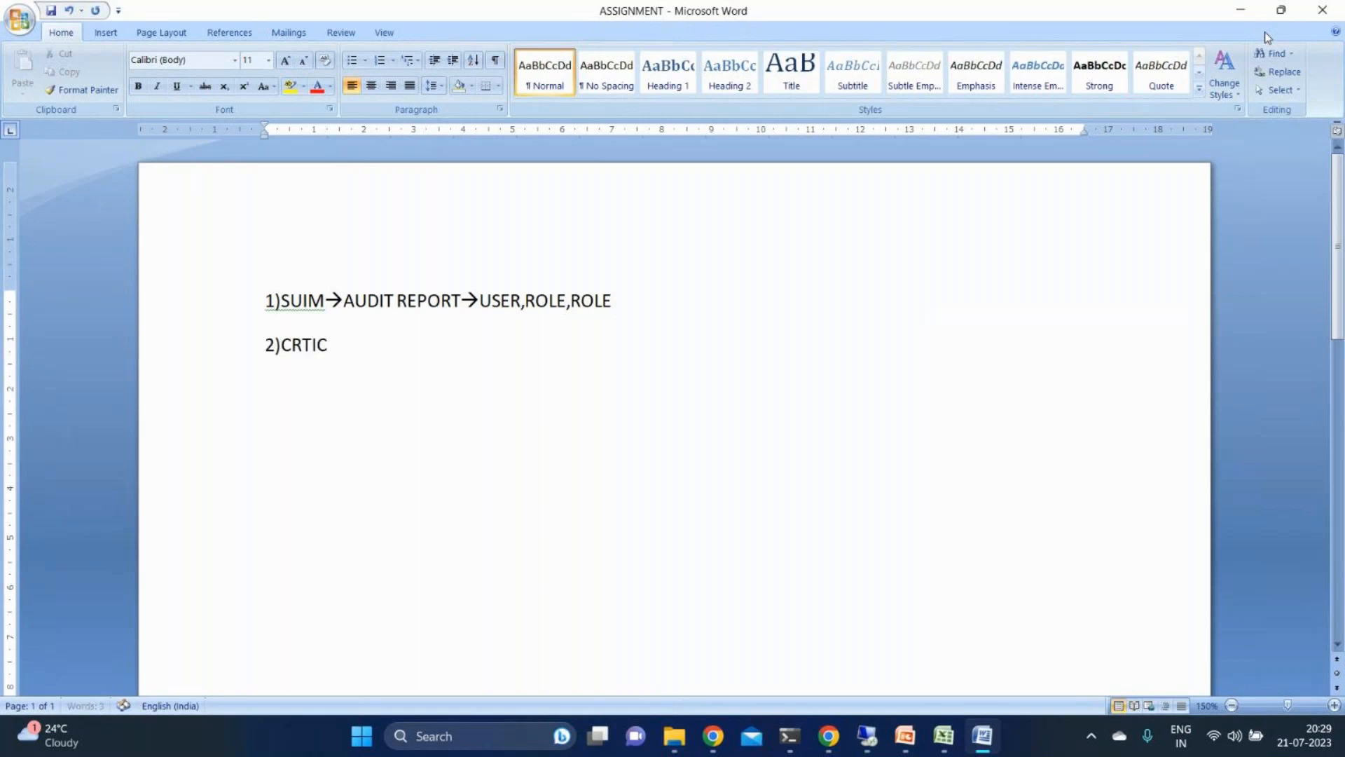
text(AL)
text( AUTH--)
text(>)
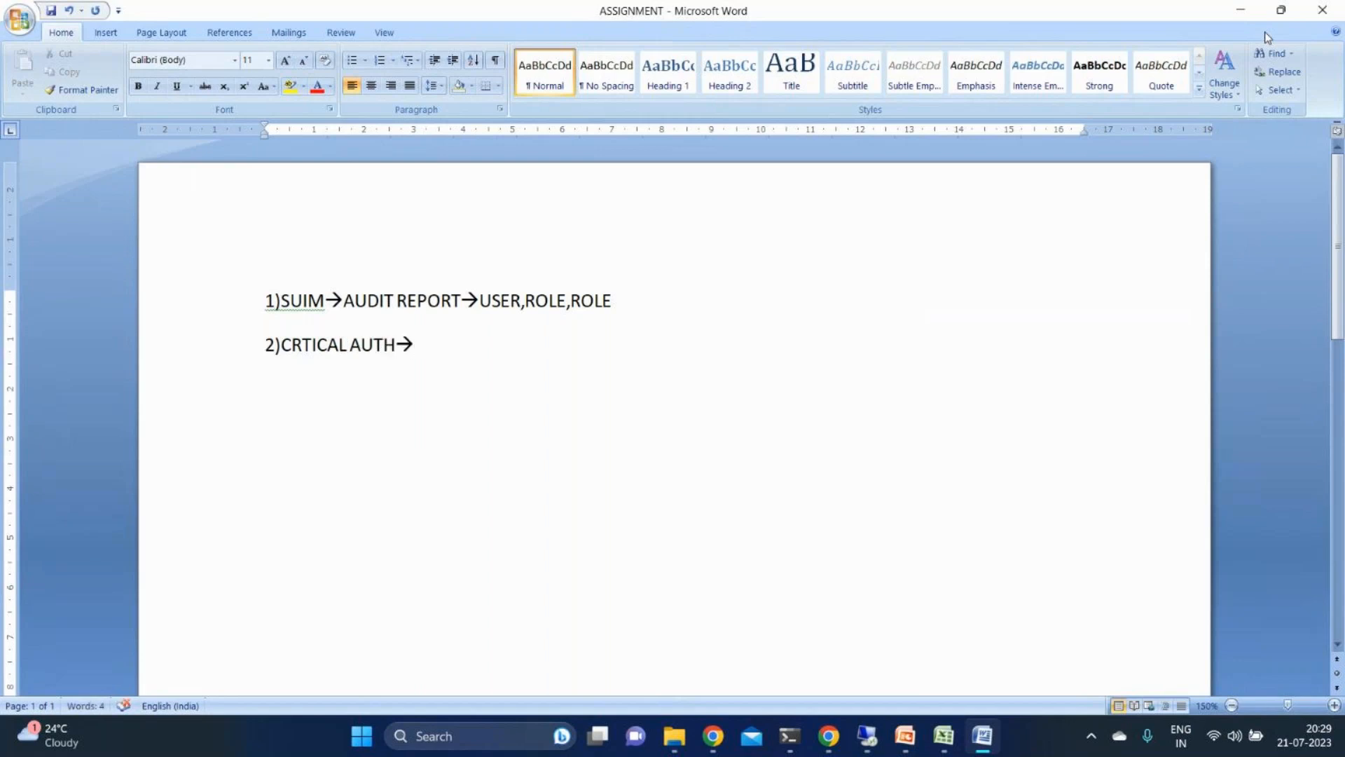
text(C)
text(_aUTH)
text(01)
key(BackSpace)
key(BackSpace)
key(BackSpace)
key(BackSpace)
key(BackSpace)
key(BackSpace)
key(BackSpace)
key(BackSpace)
- Complete the item 2 line with "1st crtical auth→su01→s_user_grp→01"
text(1st crtical auth)
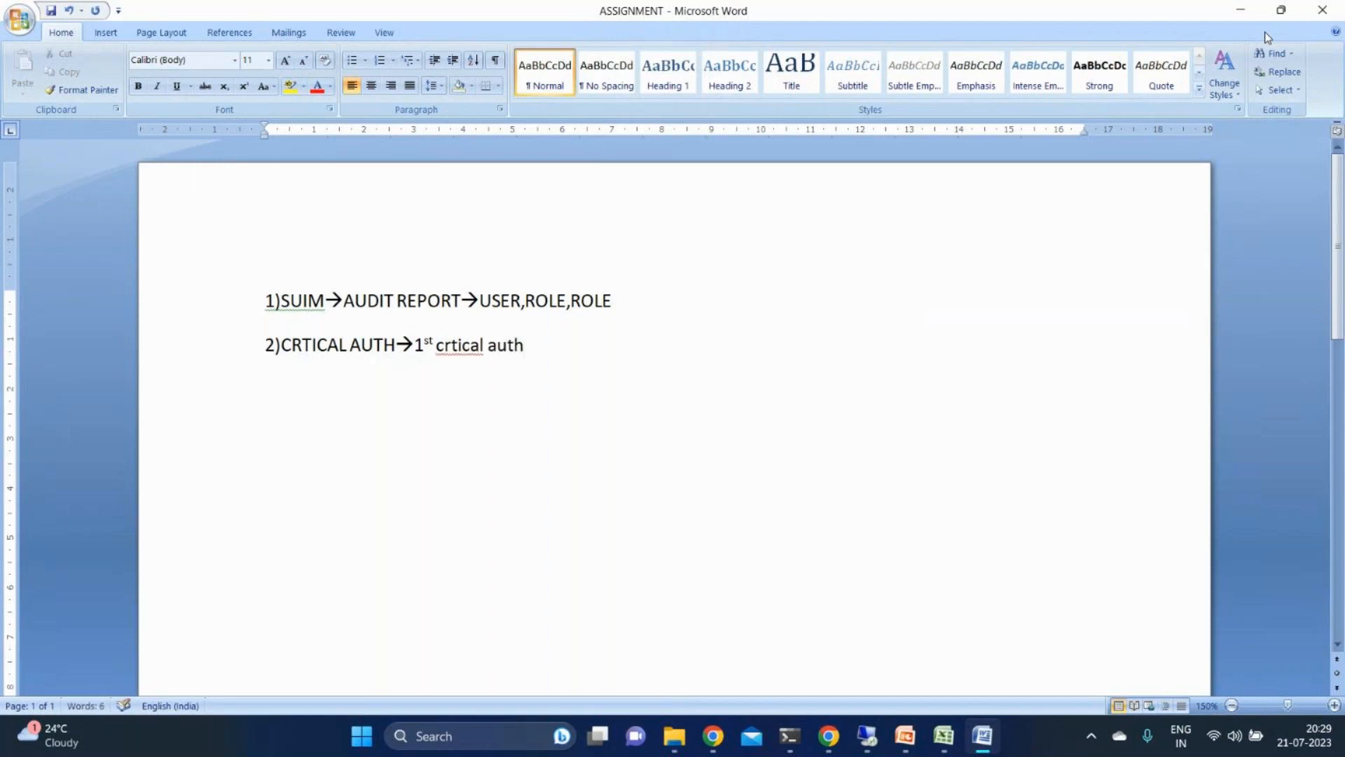
text(-->)
text(su01-)
text(->)
text(s_us)
text(er_)
text(grp-)
text(->)
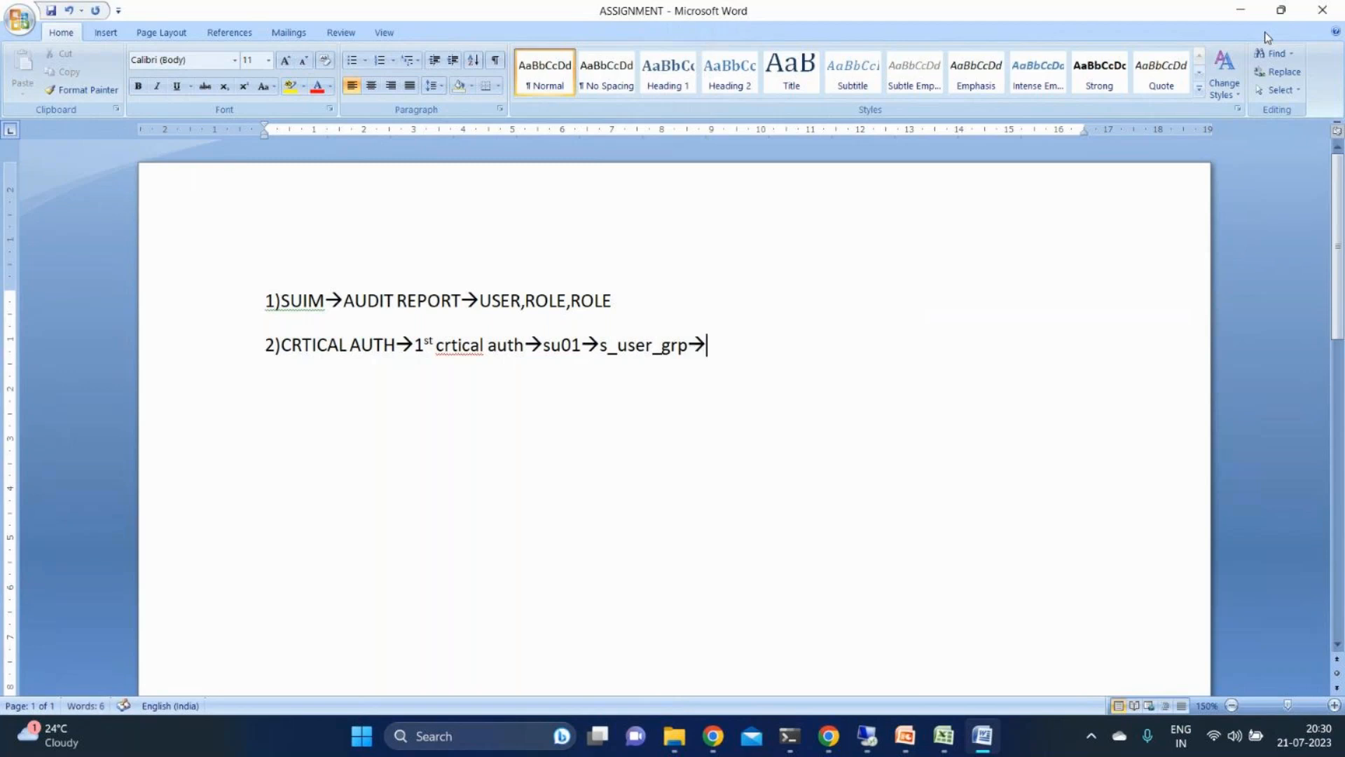
text(01)
- Add an indented line under item 2 reading "2nd critical auth→pfcg→s_user_agr→02"
key(Return)
text(2nd critical a)
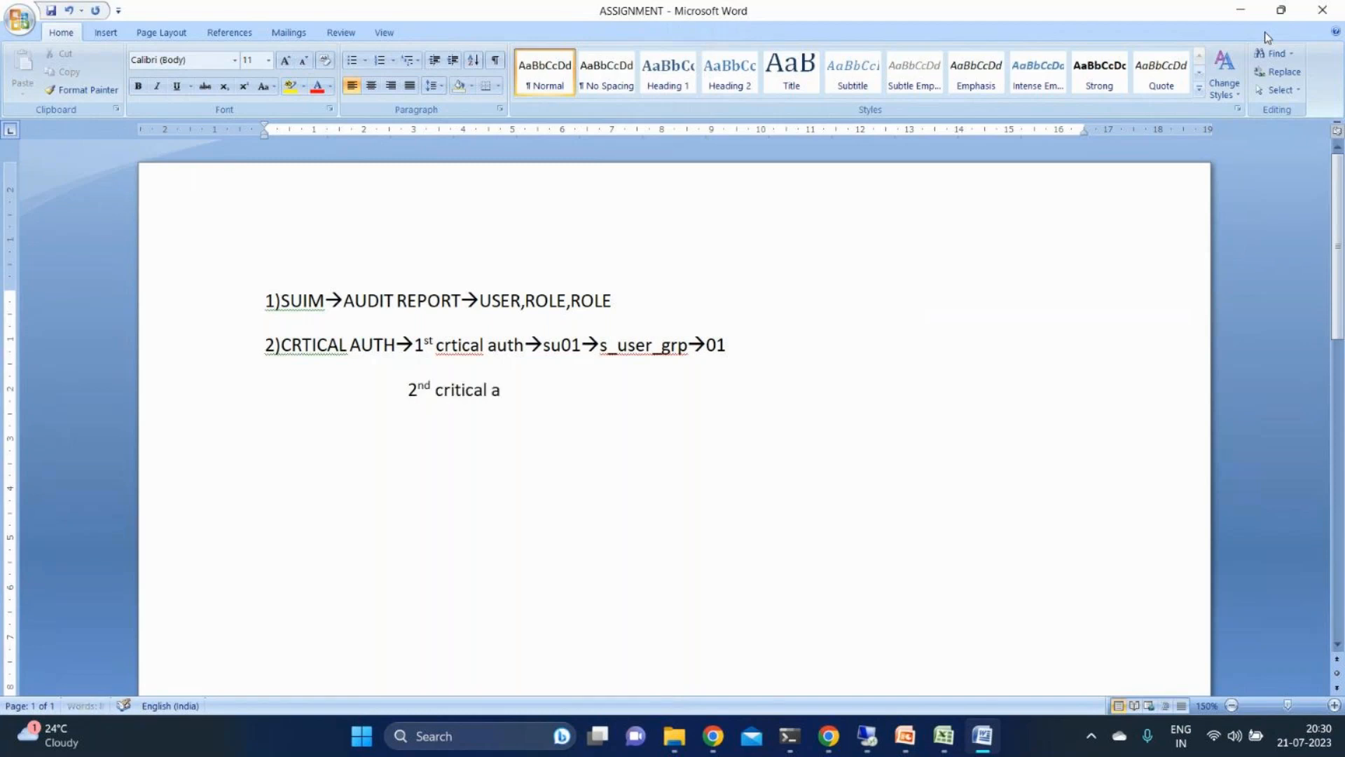
text(uth-)
text(-)
text(>pfcg)
text(-->)
text(s_)
text(user_a)
text(gr)
text(->02)
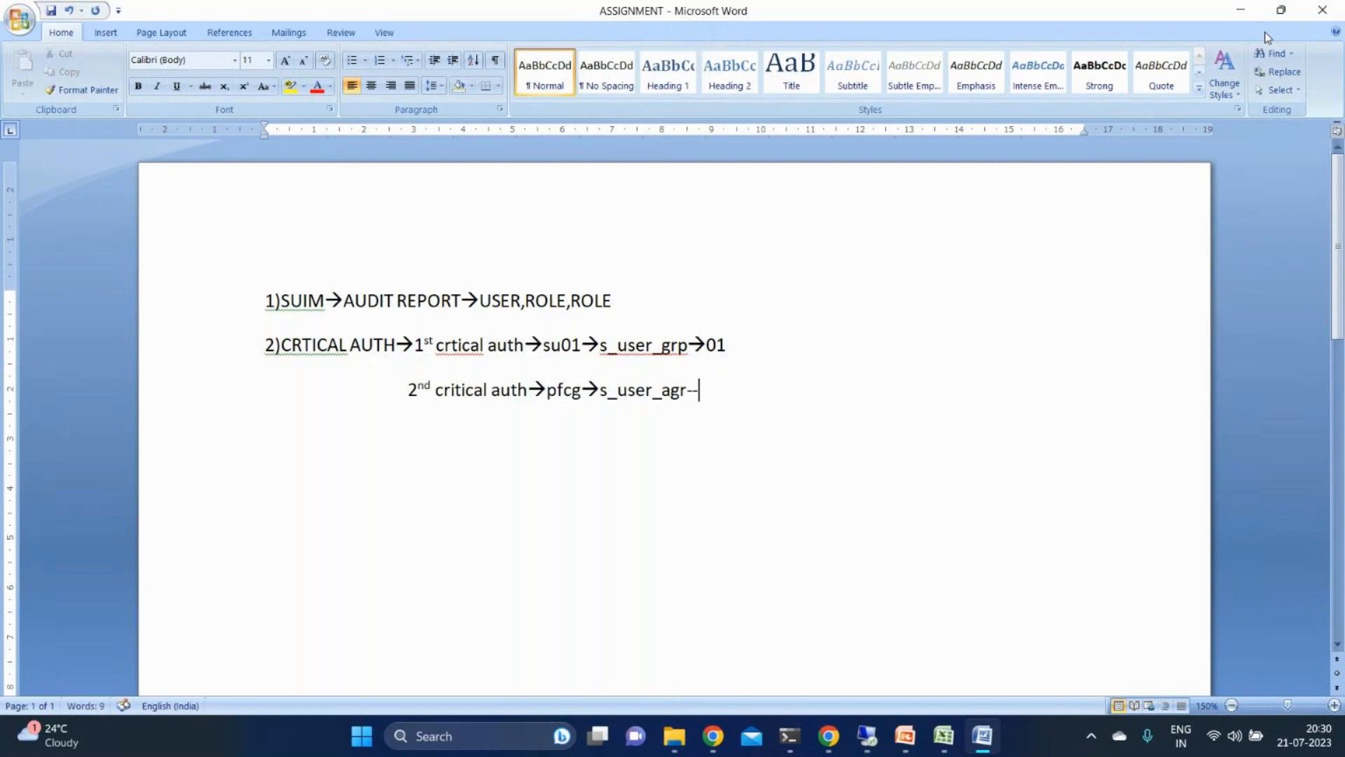
- Add a further line under item 2 in capitals reading "CRITICAL COMBINATION→BOTH CRITICAL AUTH"
key(Return)
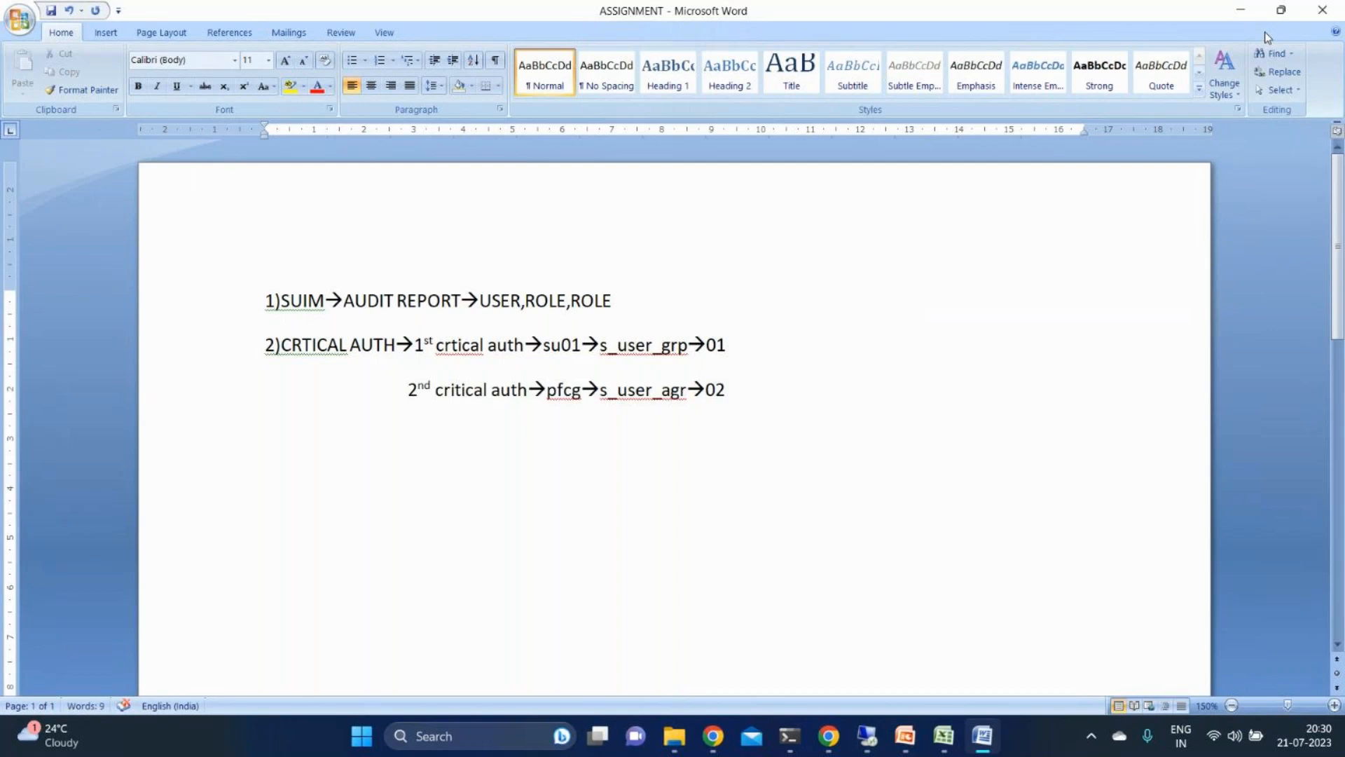
text(c)
key(BackSpace)
key(Caps_Lock)
text(CRITICAL)
text(CO)
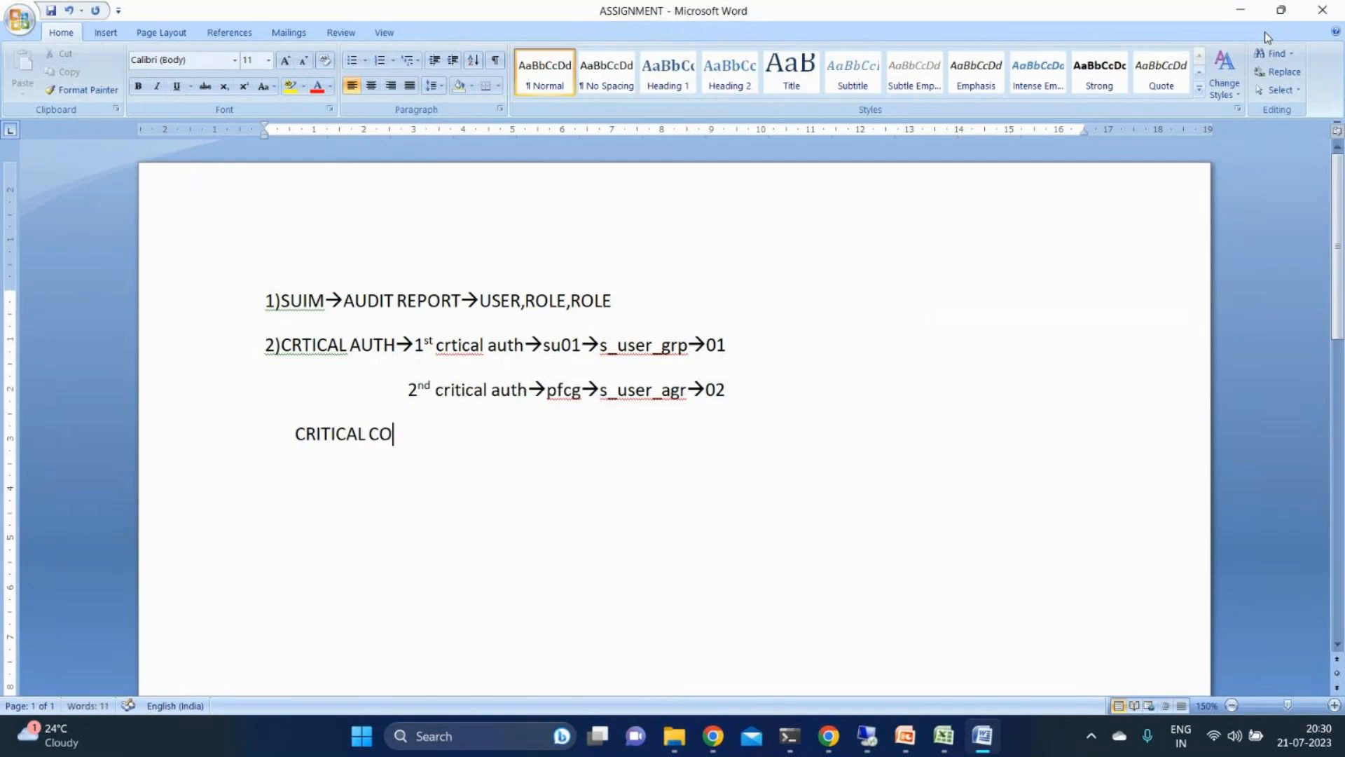
text(MBINATION-->)
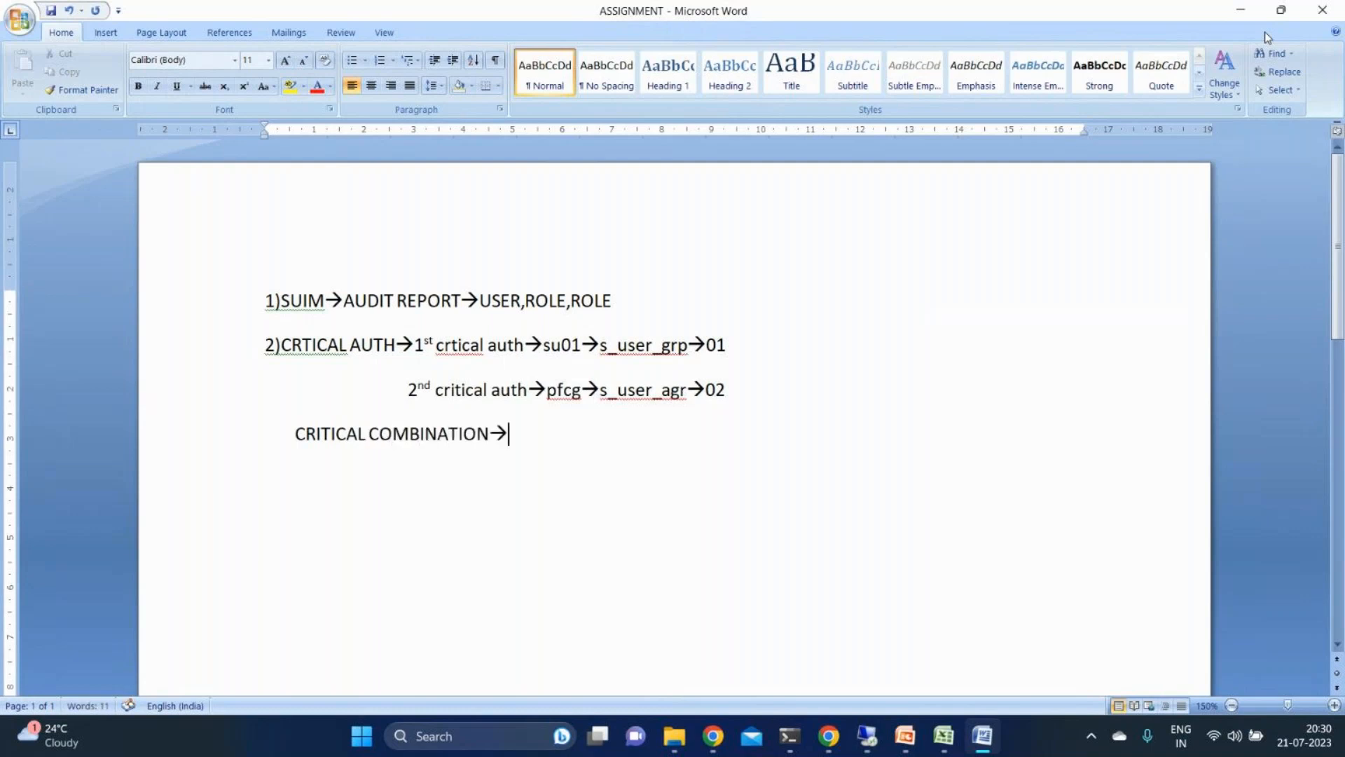
text(BOTH CR)
text(ITICAL)
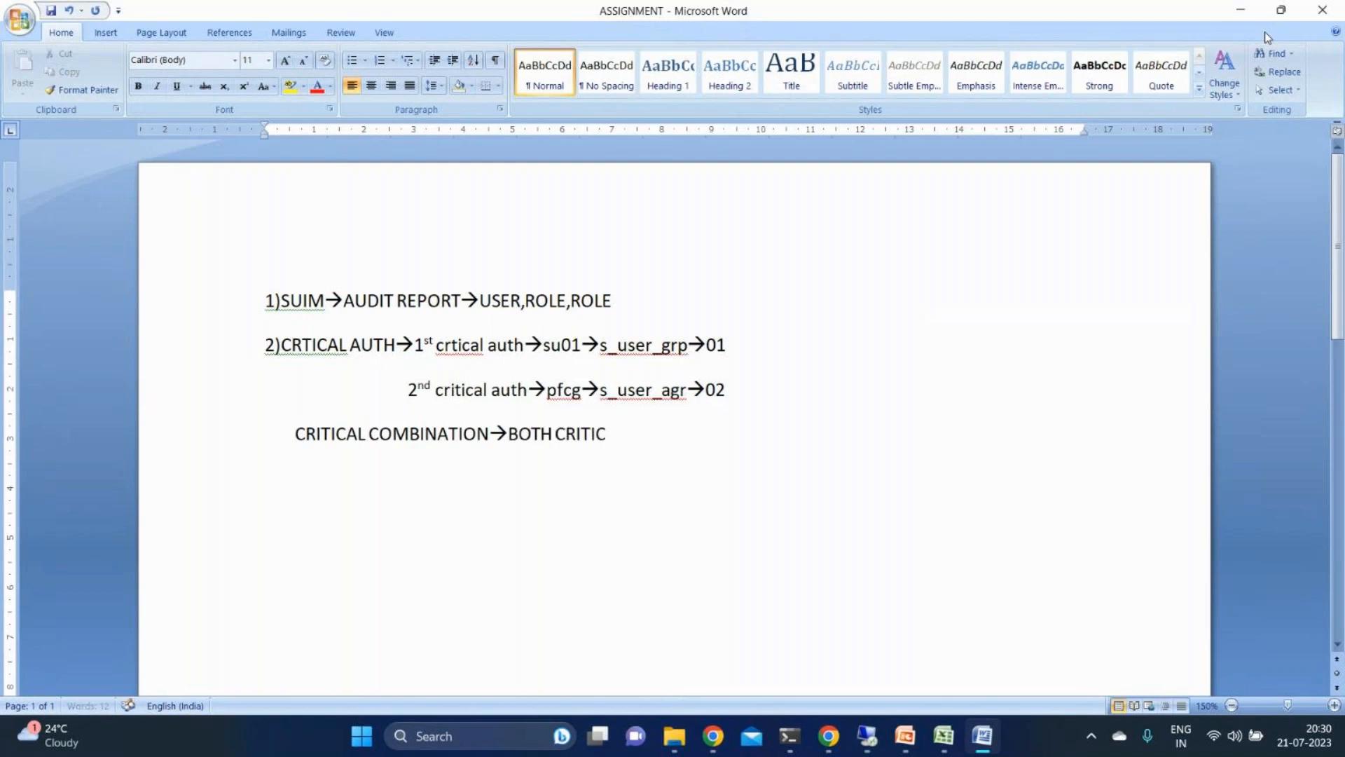
text( AUTH)
- Leave a blank line and add item 3 reading "3)PROFILE PARAMETER→RZ10→CUSTOMIZE LOGIN*"
key(Return)
key(Return)
text(3)PROFILE PA)
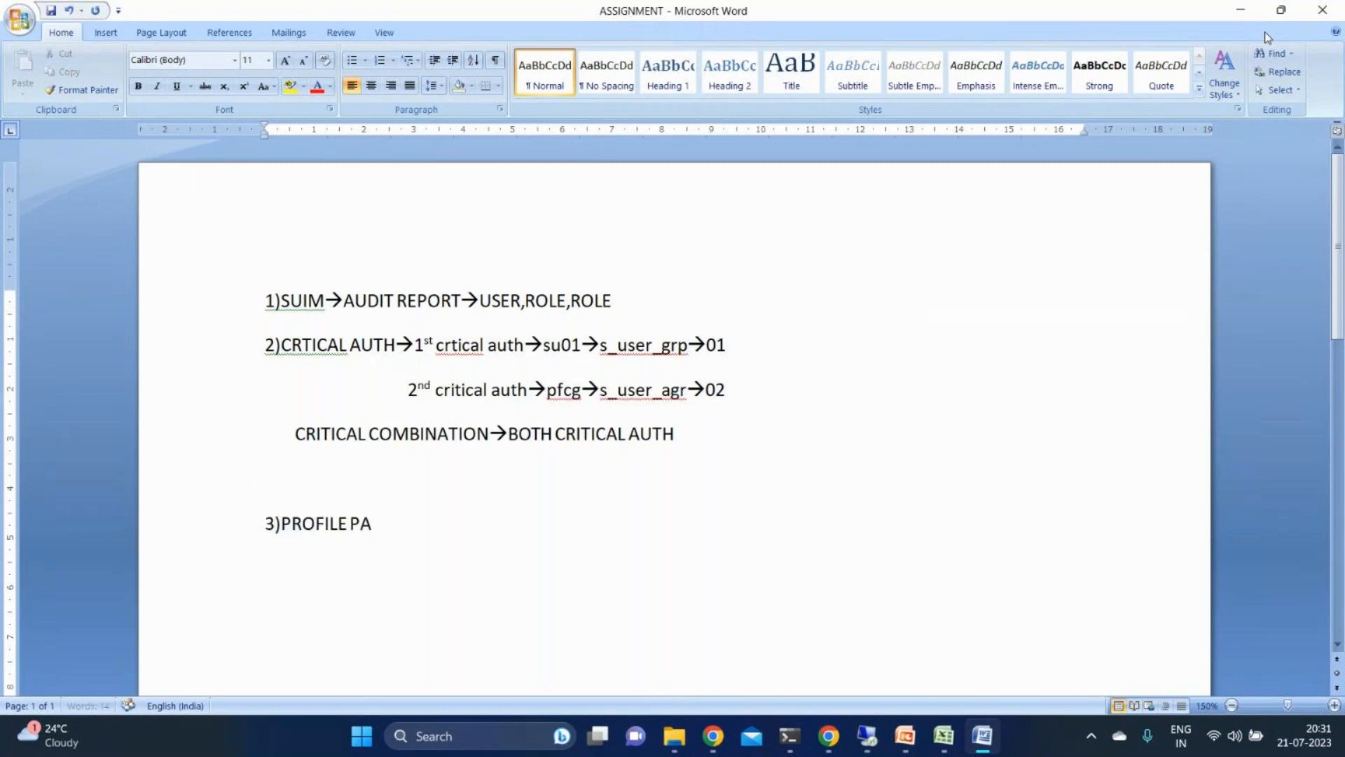
text(RAMETER)
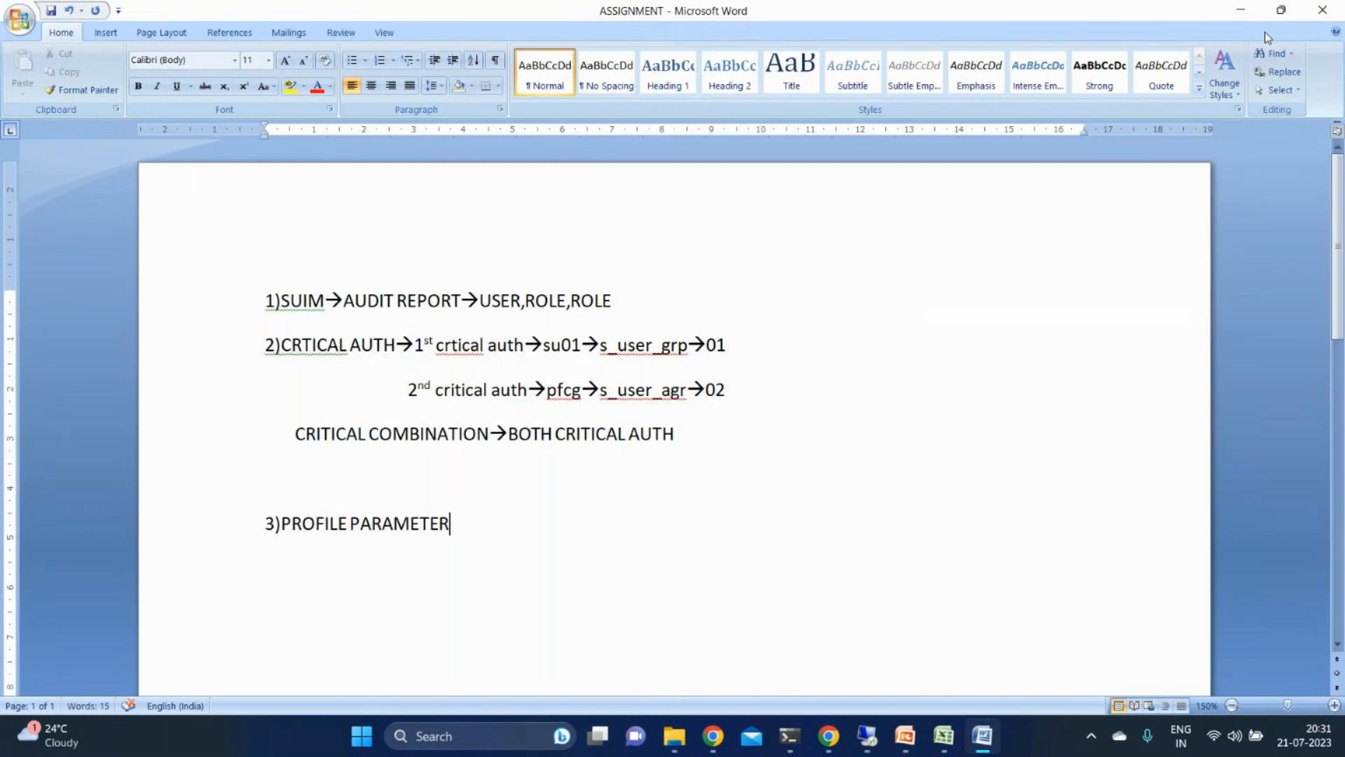
text(-->RZ10-->CUSTOM)
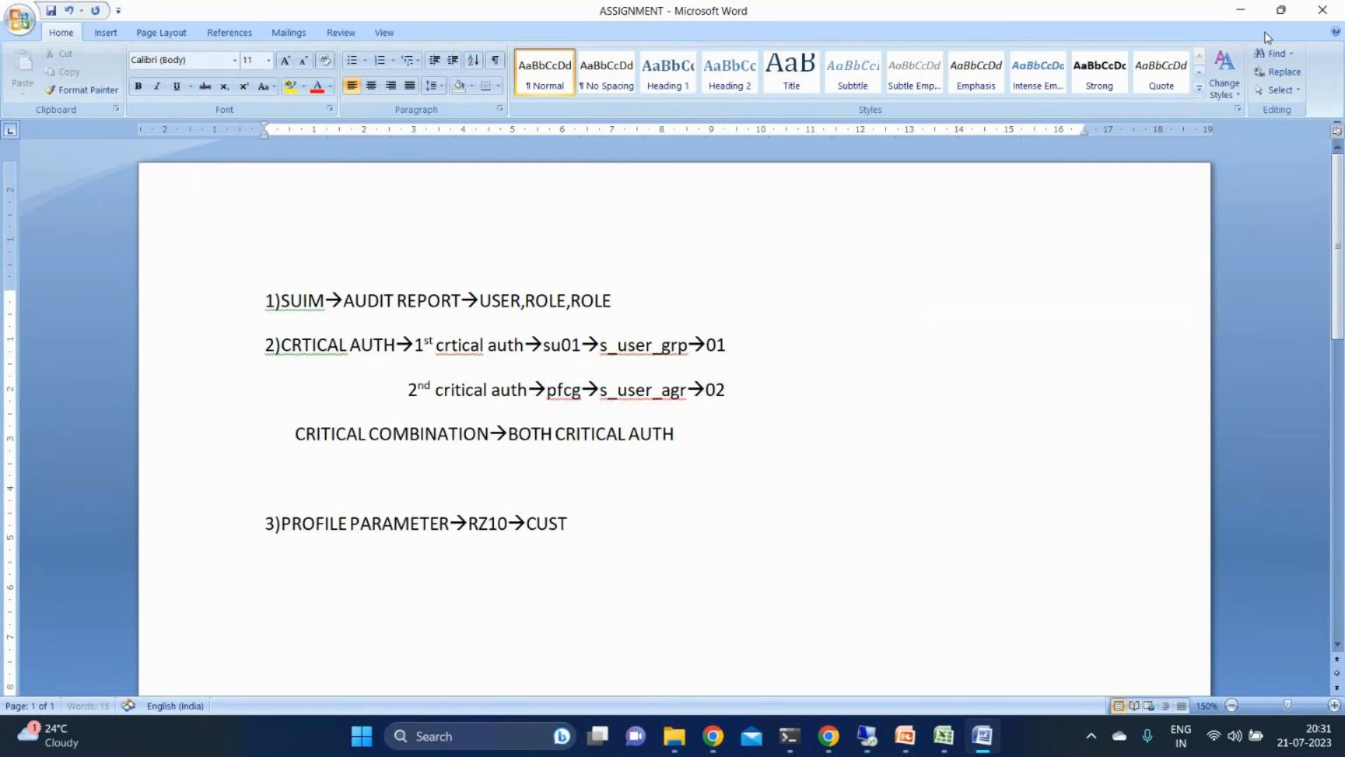
text(IZE LOGIN*)
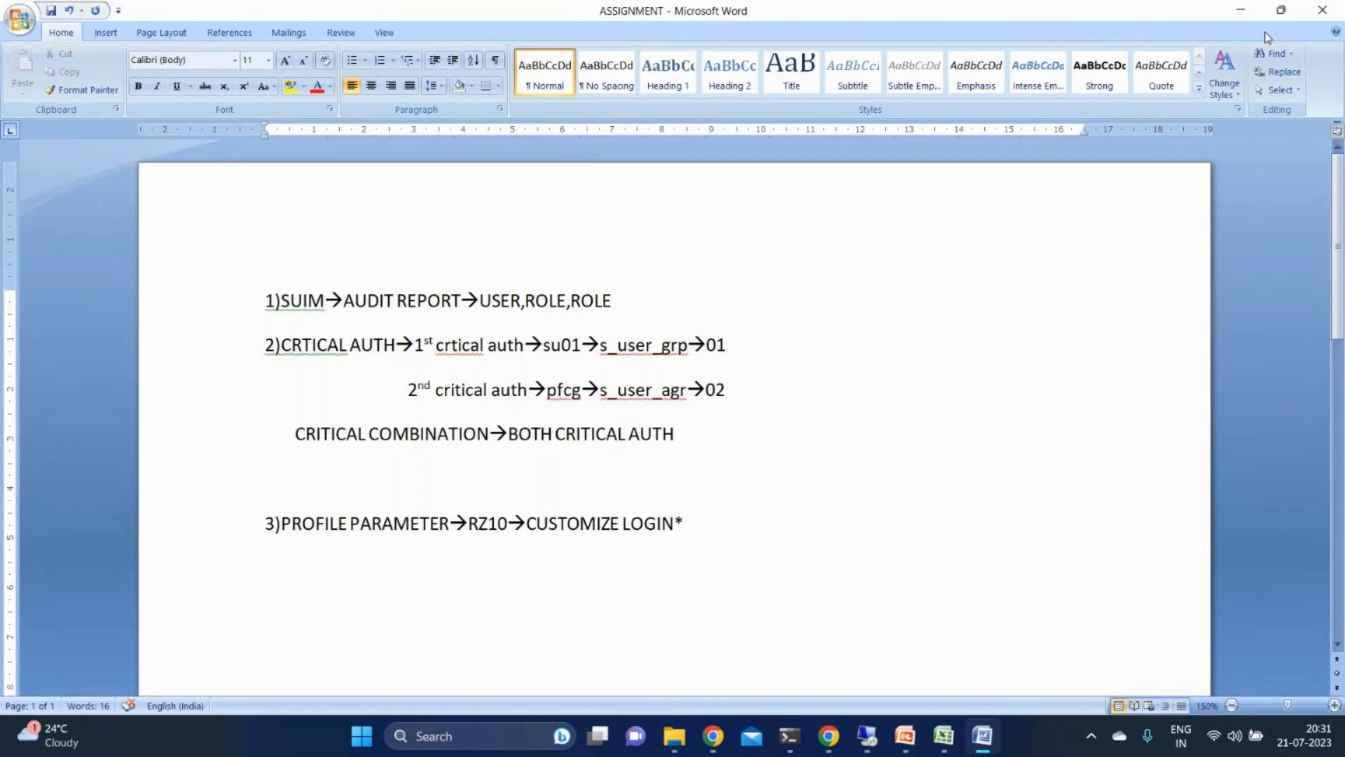
- Add item 4 reading "4)SECURITY POLICY→Z_NAME01" below the profile parameter item
key(Return)
key(Return)
text(4)SECURITY POLICY)
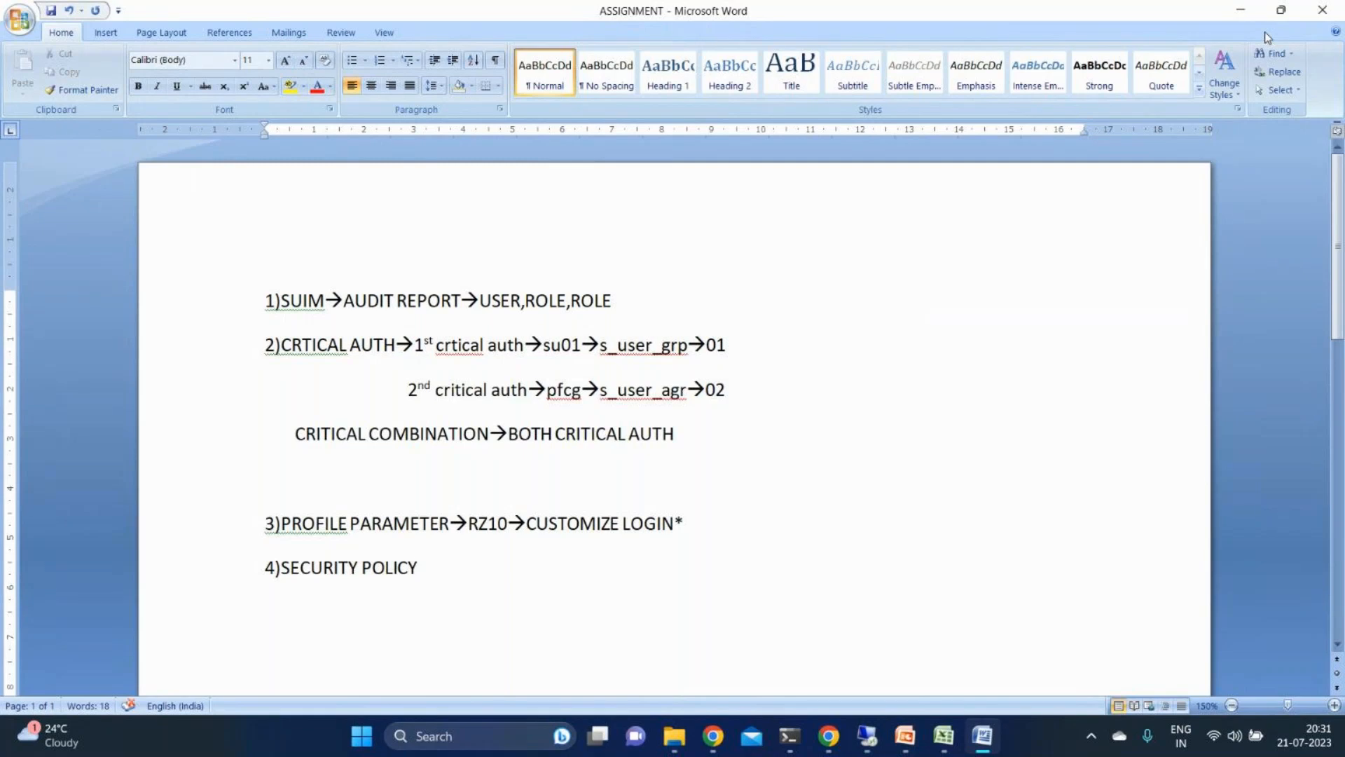
text(-->)
text(Z_)
text(S)
key(BackSpace)
text(NAME01)
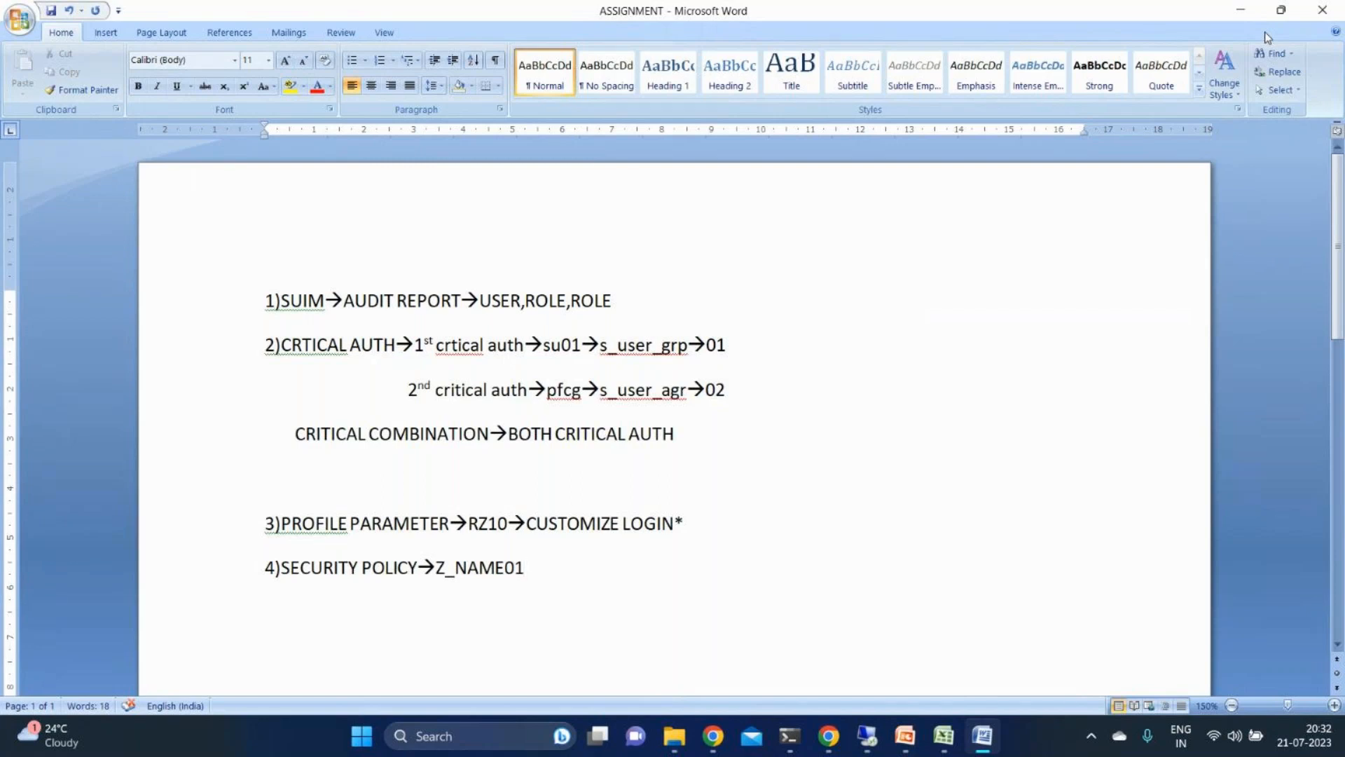
- Add a line below item 4 reading "1ST NEW CREATED USER"
key(Return)
text(1ST N)
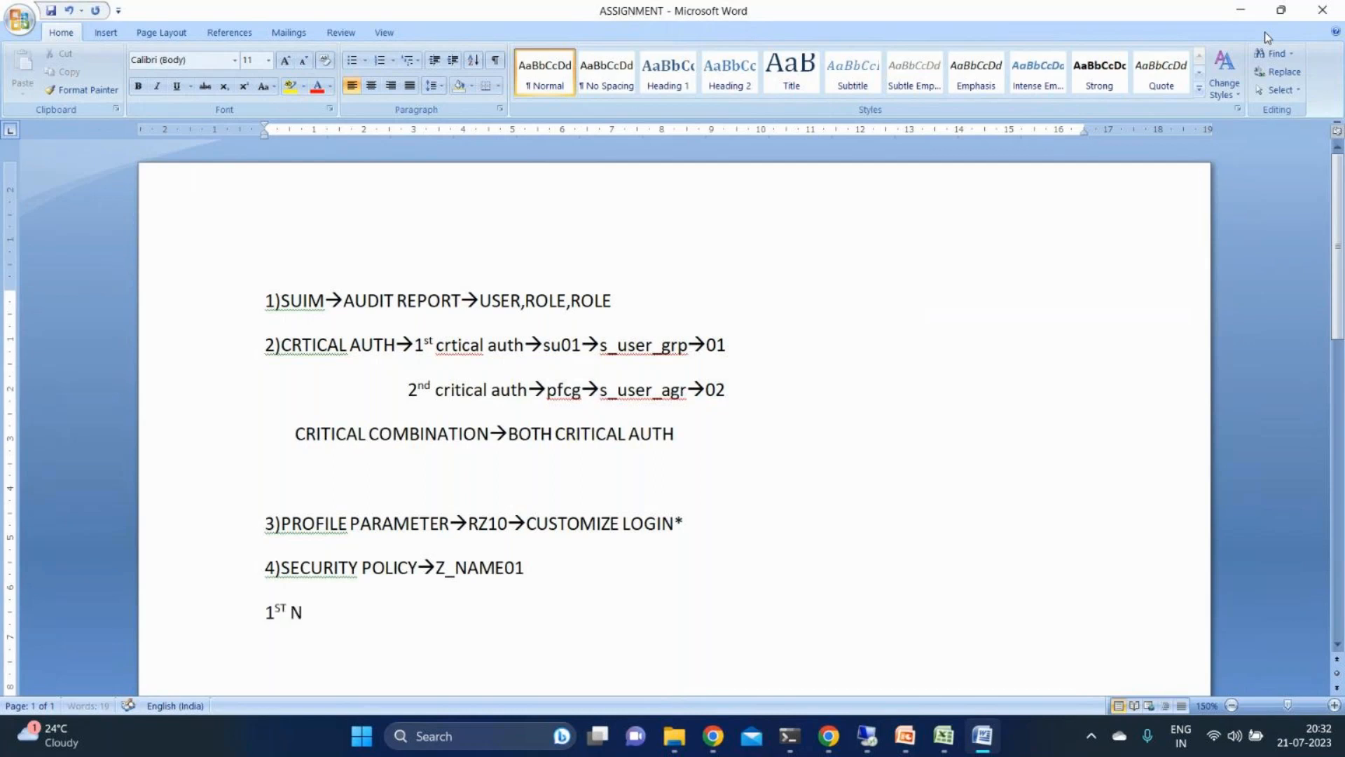
text(EW CREATED USER)
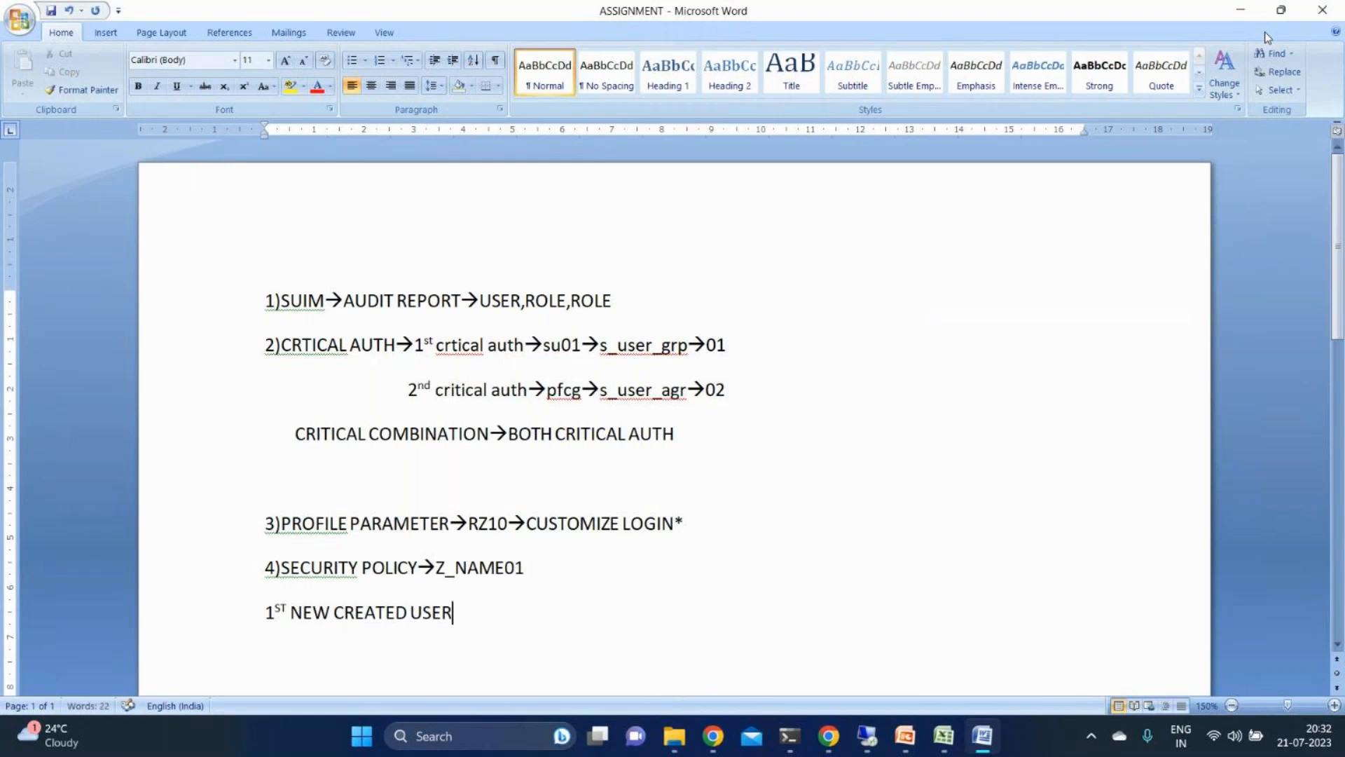
text(-->)
text(BEFO)
text(RE)
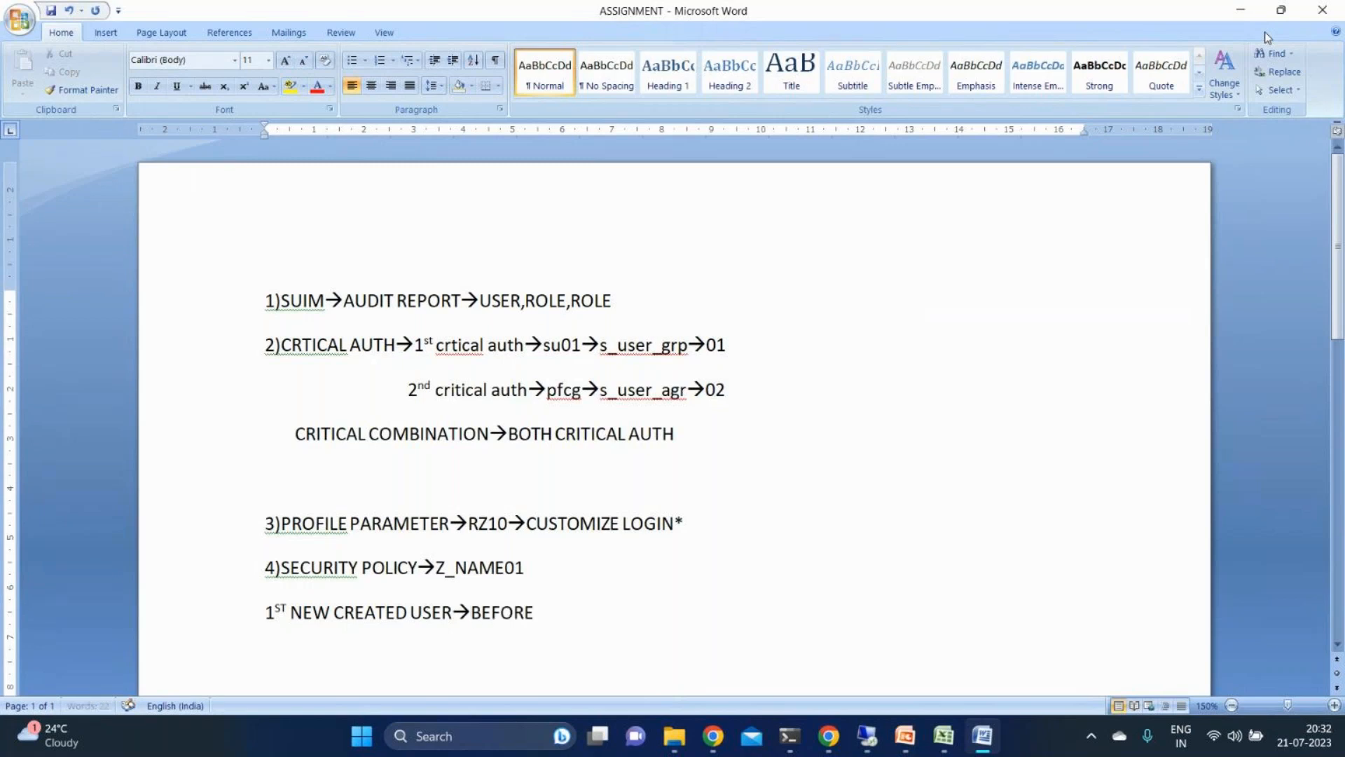
text( GIVING MANU)
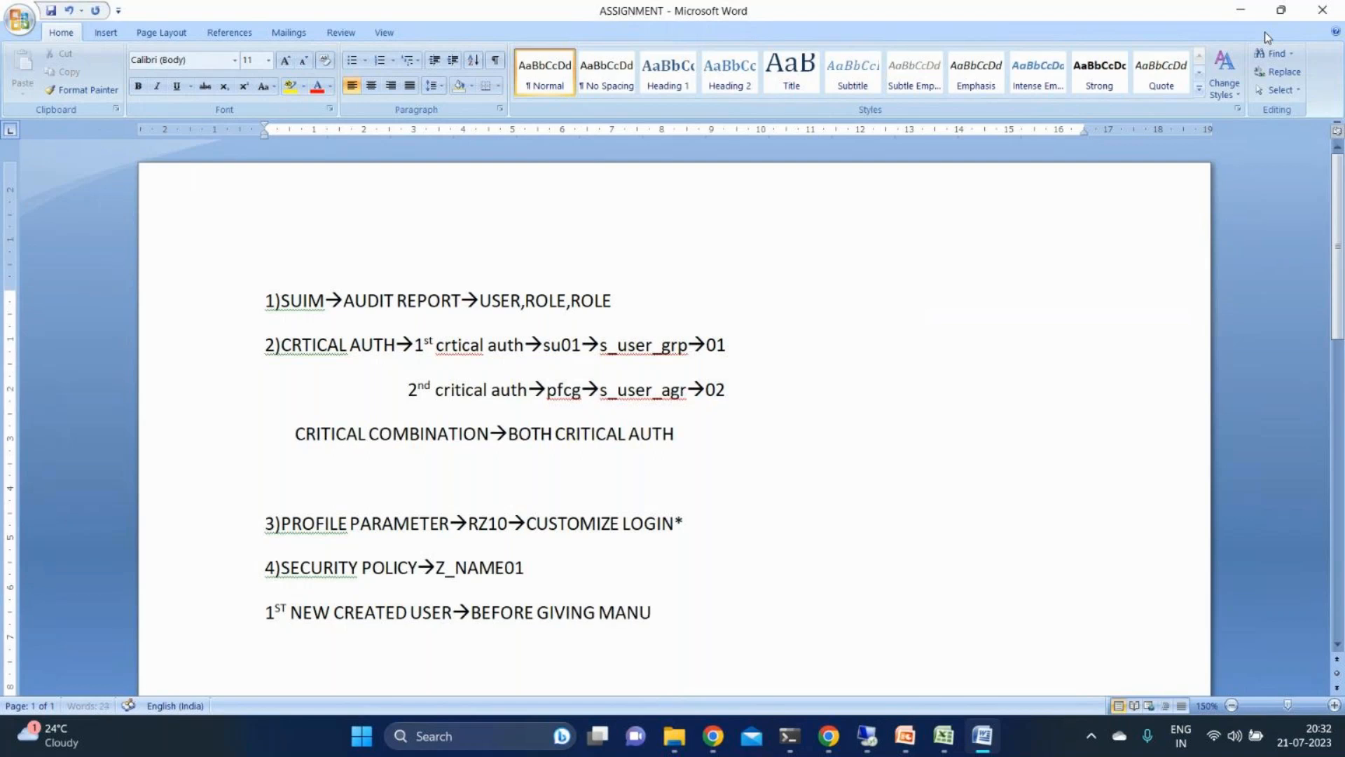
- Extend the first new created user line with "→BEFORE GIVING MANUAL PASSWORD"
text(AL PASSWORD)
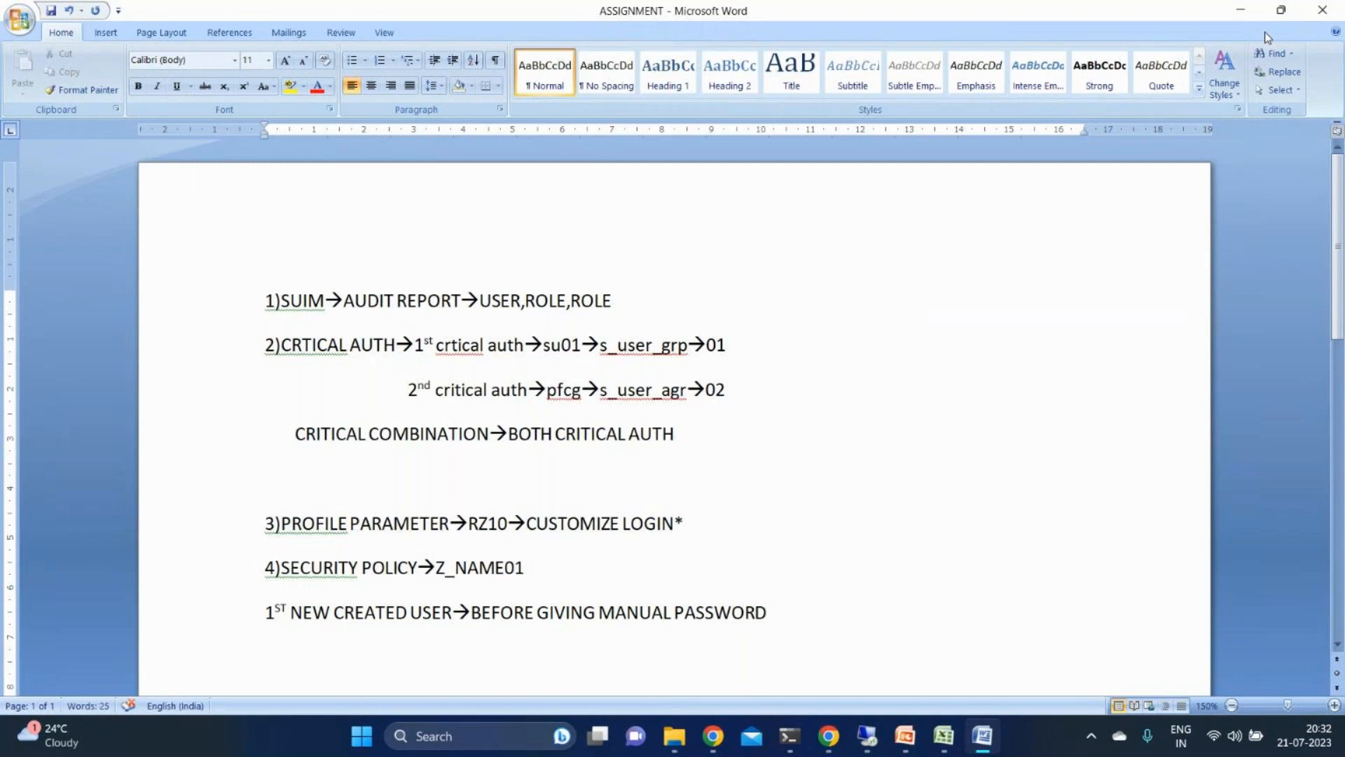
- Add a line below reading "2ND NEW CREATE USER→AFTER MANUAK PASSWORD"
key(Return)
text(2ND NEW CREATE US)
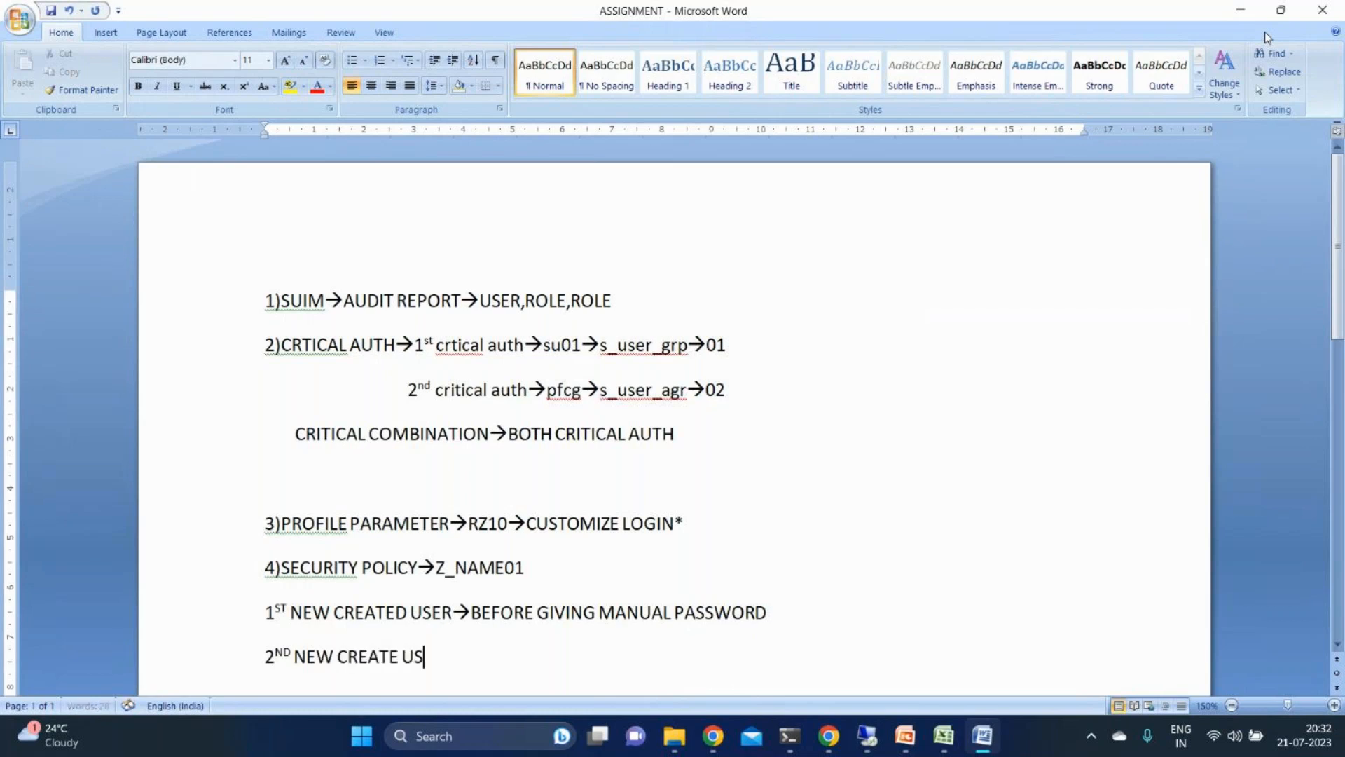
text(ER-->)
text(AFTER)
text( MANUA)
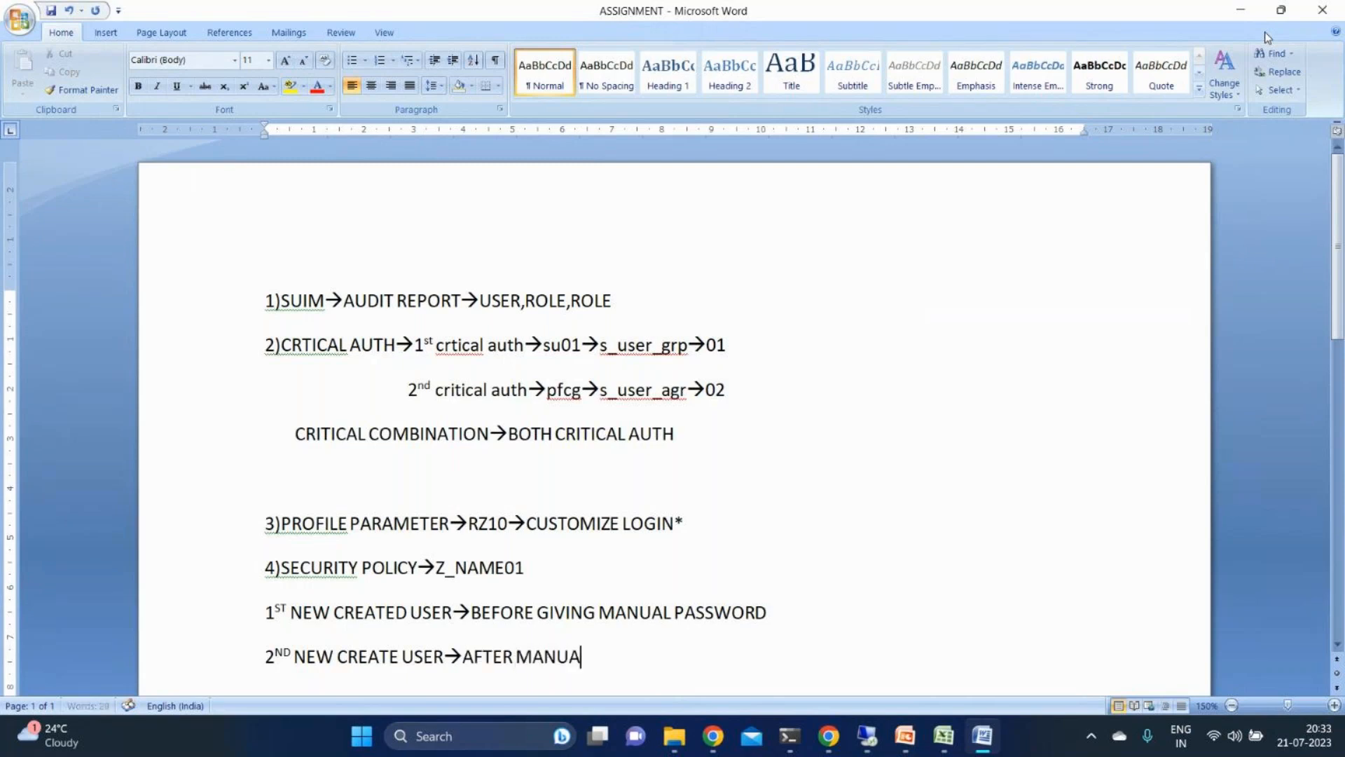
text(K PASSWORD)
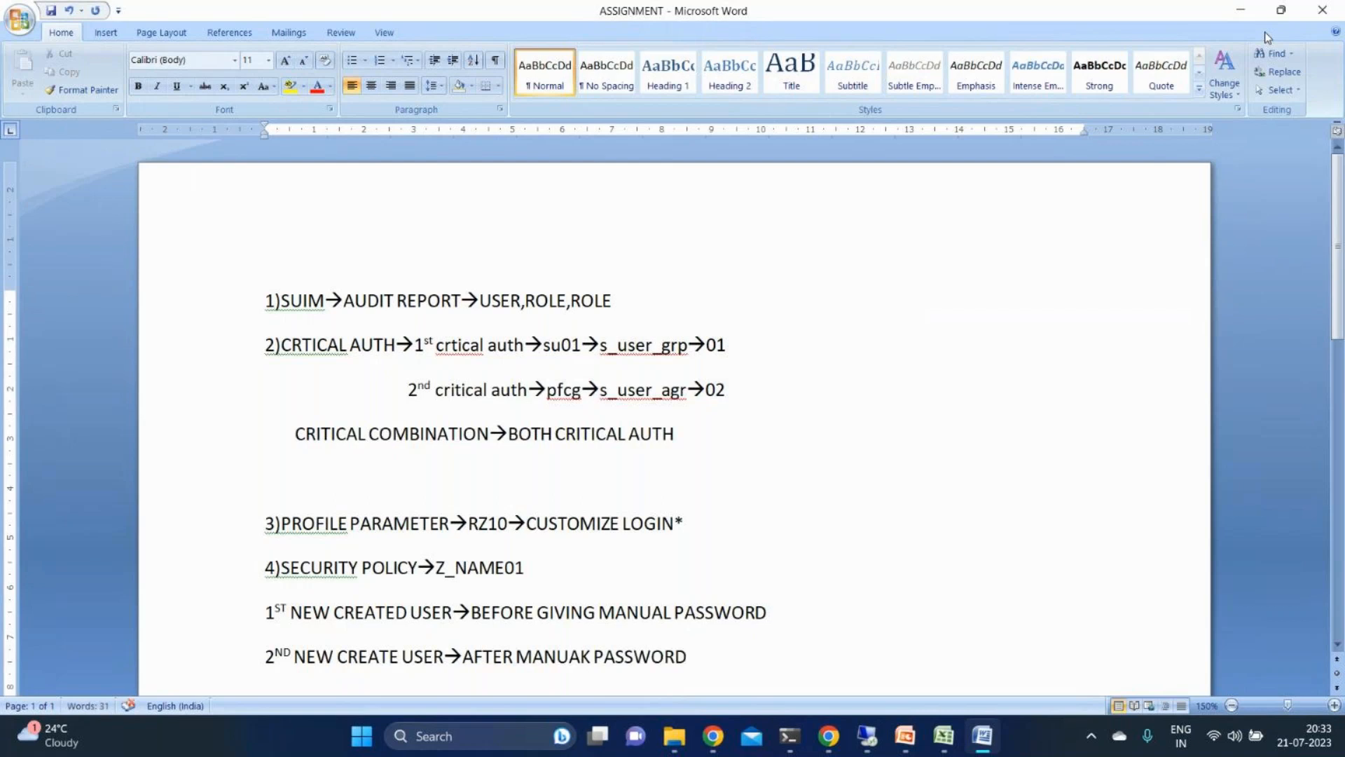
- Add a third line under the security policy item reading "3RD EXISTING USER"
key(Return)
text(3RD )
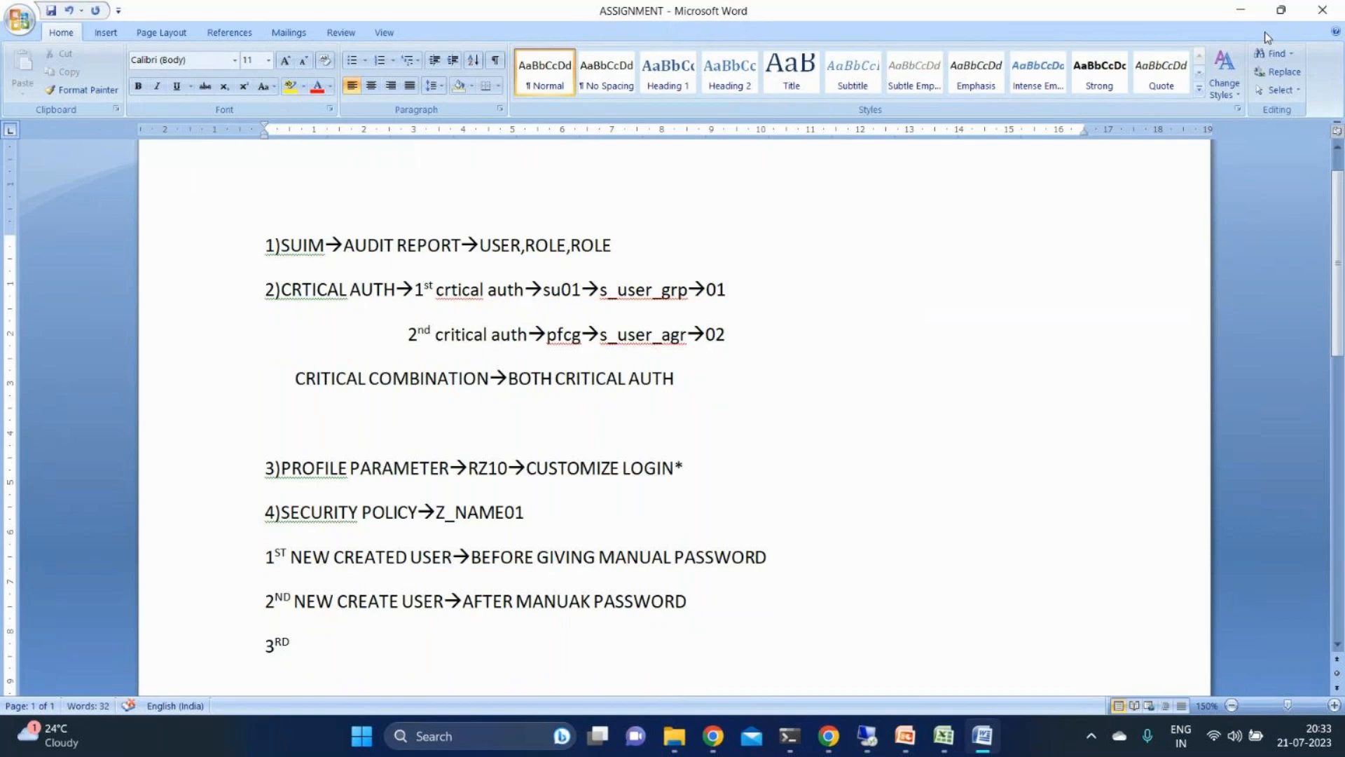
text(EXISTING USER)
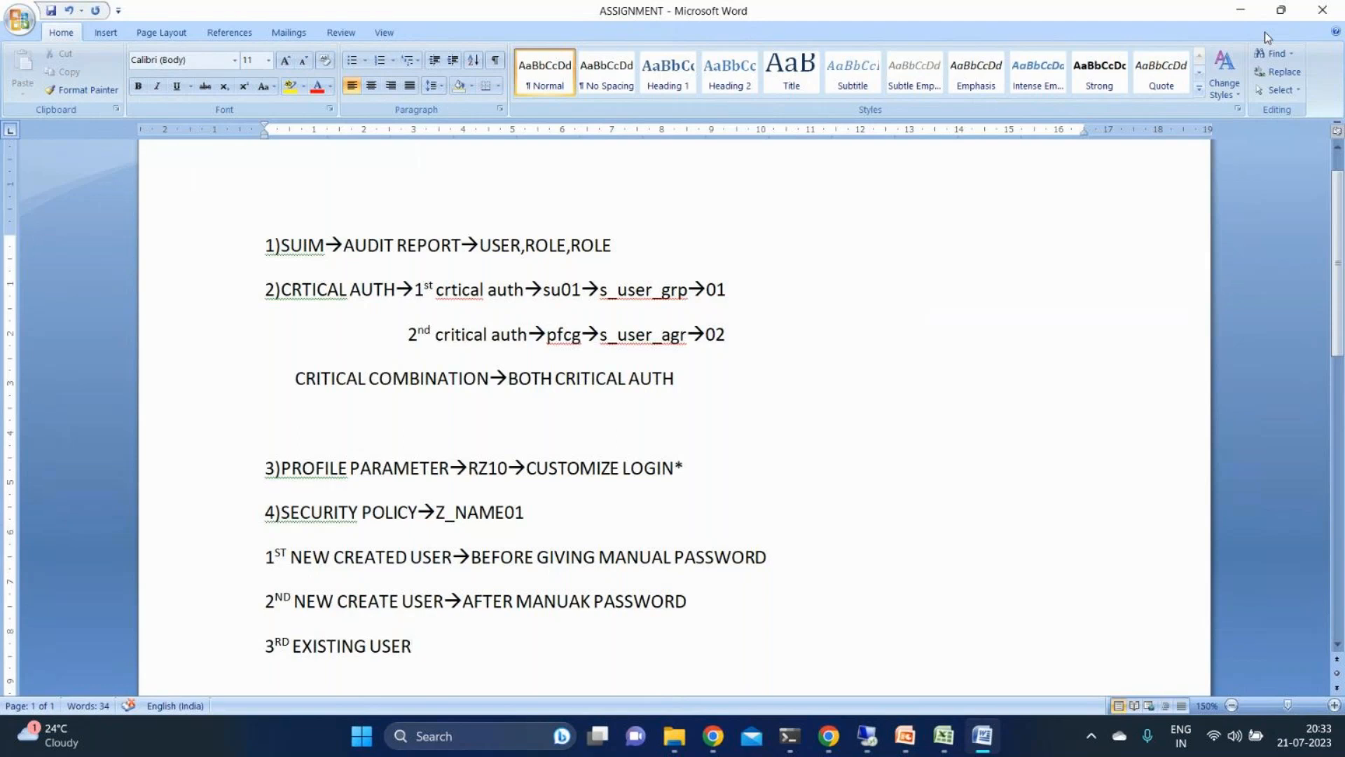
- Append "→APPLY" to the end of the 1ST NEW CREATED USER line
key(Up)
key(Up)
key(Right)
key(Right)
key(Right)
key(Right)
key(Right)
key(Right)
key(Right)
key(Right)
key(Right)
key(Right)
key(Right)
key(Right)
key(Right)
key(Right)
key(Right)
key(Right)
key(Right)
key(Right)
key(Right)
key(Right)
key(Right)
key(Right)
key(Right)
key(Right)
key(Right)
key(Right)
text(-->)
text(APPLY)
- Append "→APPLY" to the end of both the 2ND NEW CREATE USER and 3RD EXISTING USER lines
key(Down)
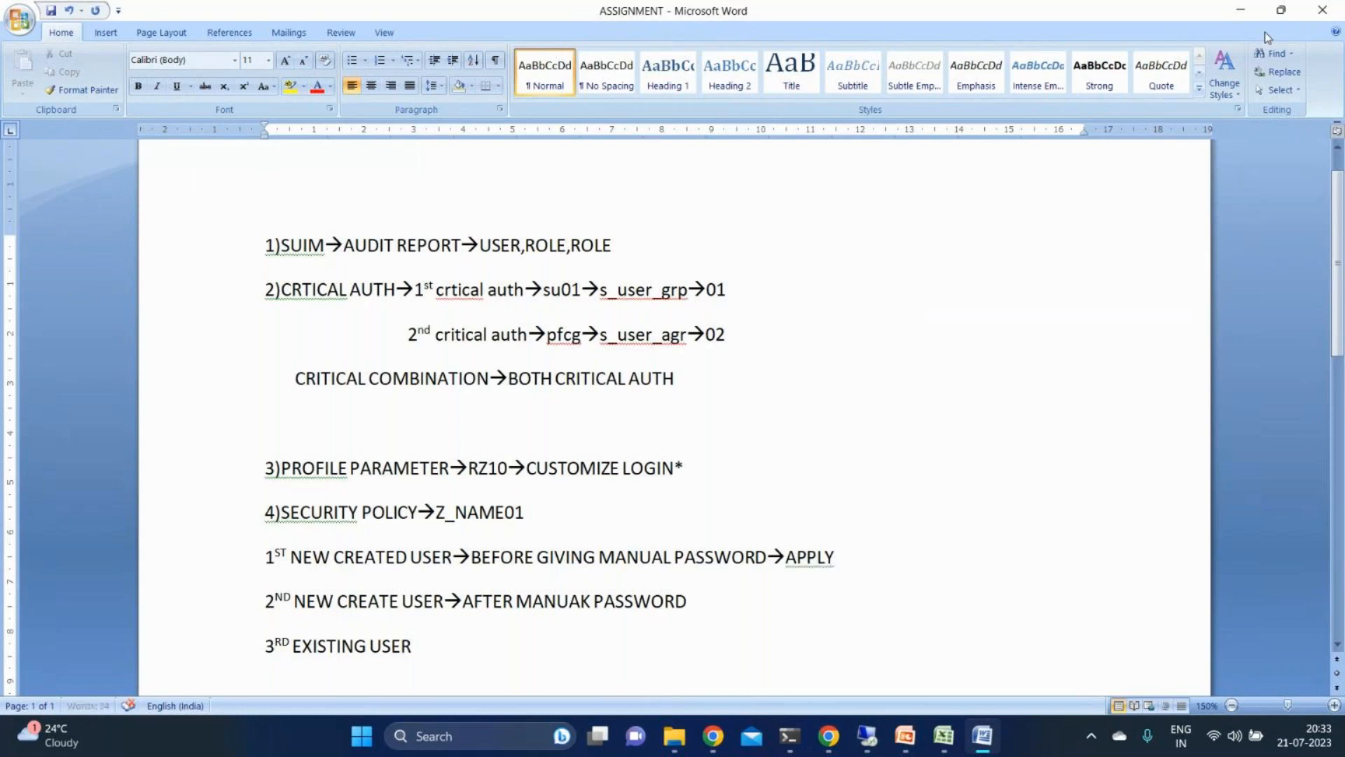
text(-->APPLY)
key(Down)
text(-->APPLY)
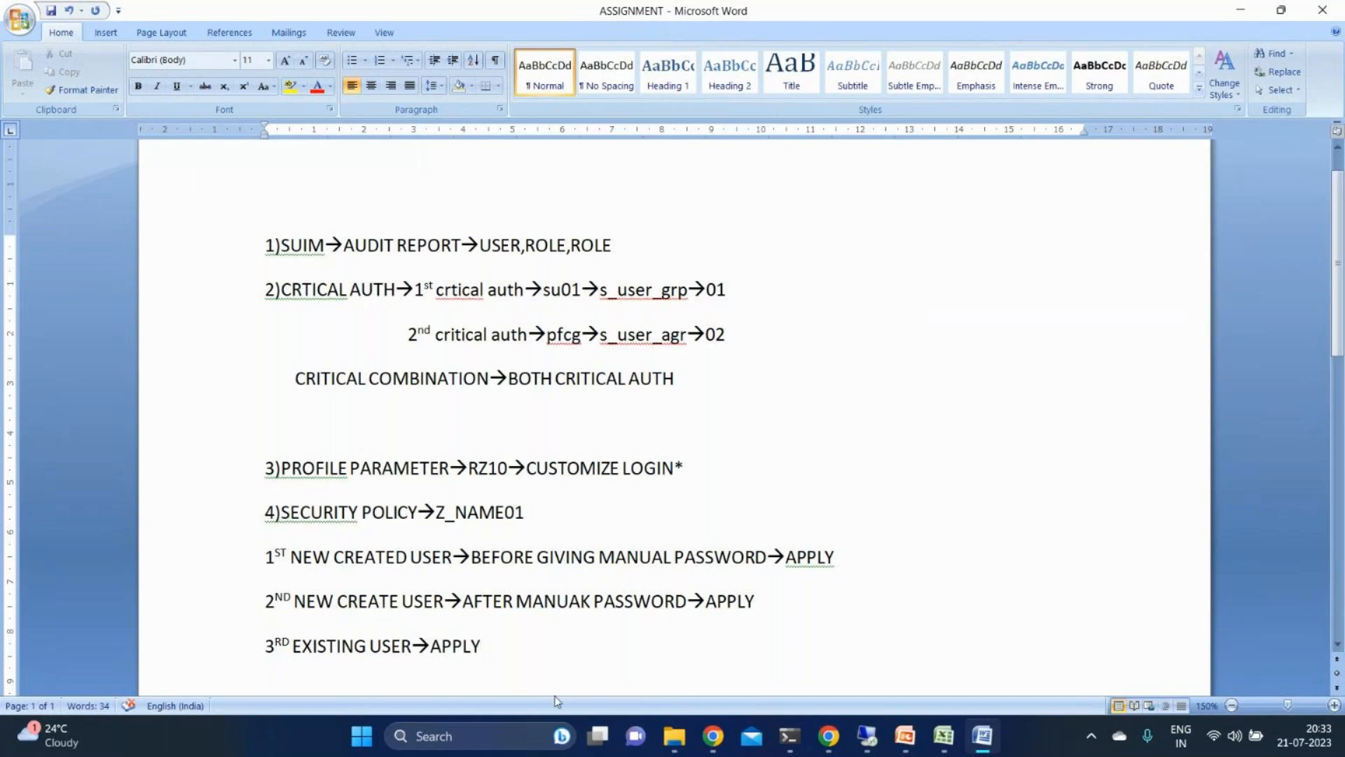
- Append "→BEFORE INITIAL PASSWORD" after APPLY on the 1ST NEW CREATED USER line
click(542, 606)
key(Down)
click(541, 603)
key(Up)
key(Right)
key(Right)
key(Right)
key(Right)
key(Right)
key(Right)
key(Right)
key(Right)
key(Right)
key(Right)
key(Right)
key(Right)
key(Right)
key(Right)
key(Right)
key(Right)
key(Right)
key(Right)
key(Right)
key(Right)
key(Right)
key(Right)
key(Right)
key(Right)
key(Right)
key(Right)
key(Right)
text(-->BEF)
text(ORE INIT)
text(IAL PASSWO)
text(RD)
- Append "→AFTER INITIAL PASSWORD" after APPLY on the 2ND NEW CREATE USER line
key(Down)
text(-->AFTER A)
key(BackSpace)
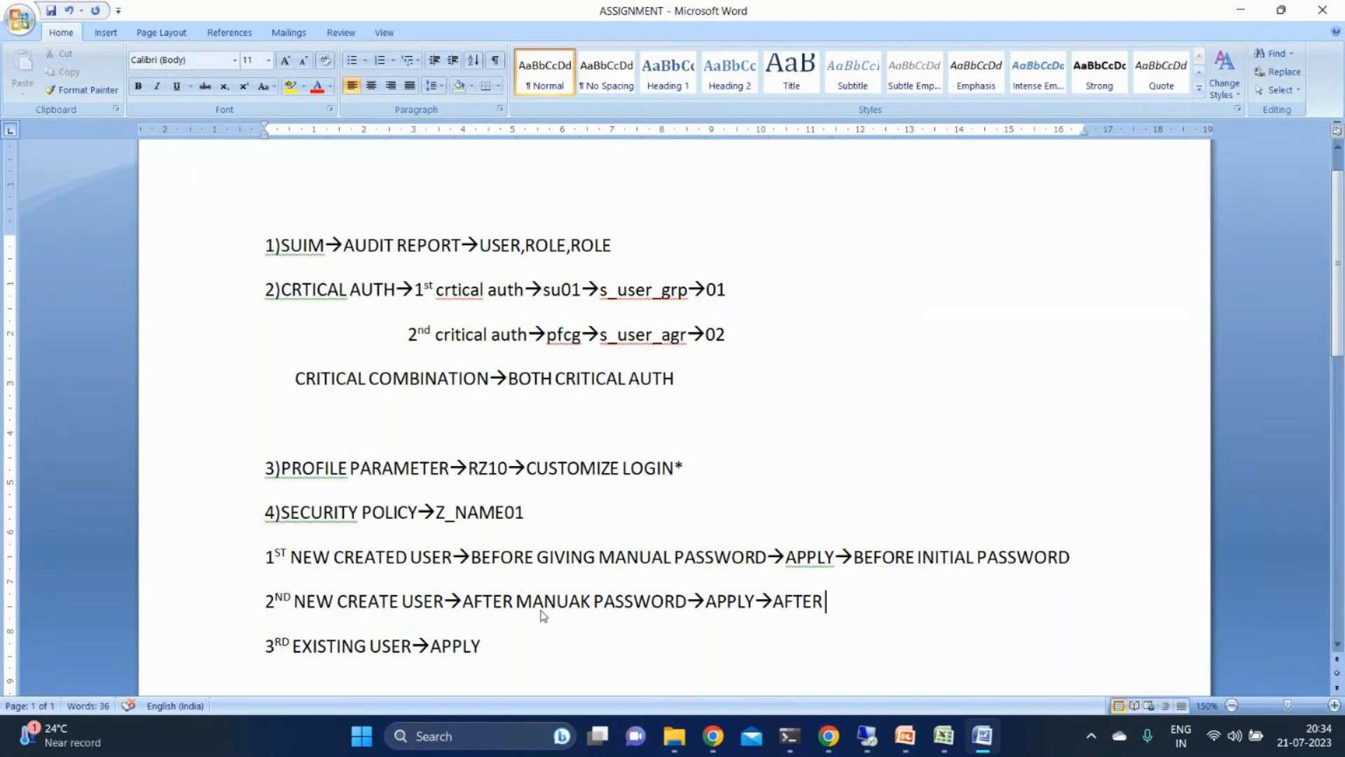
text(INITIAL PASSWORD)
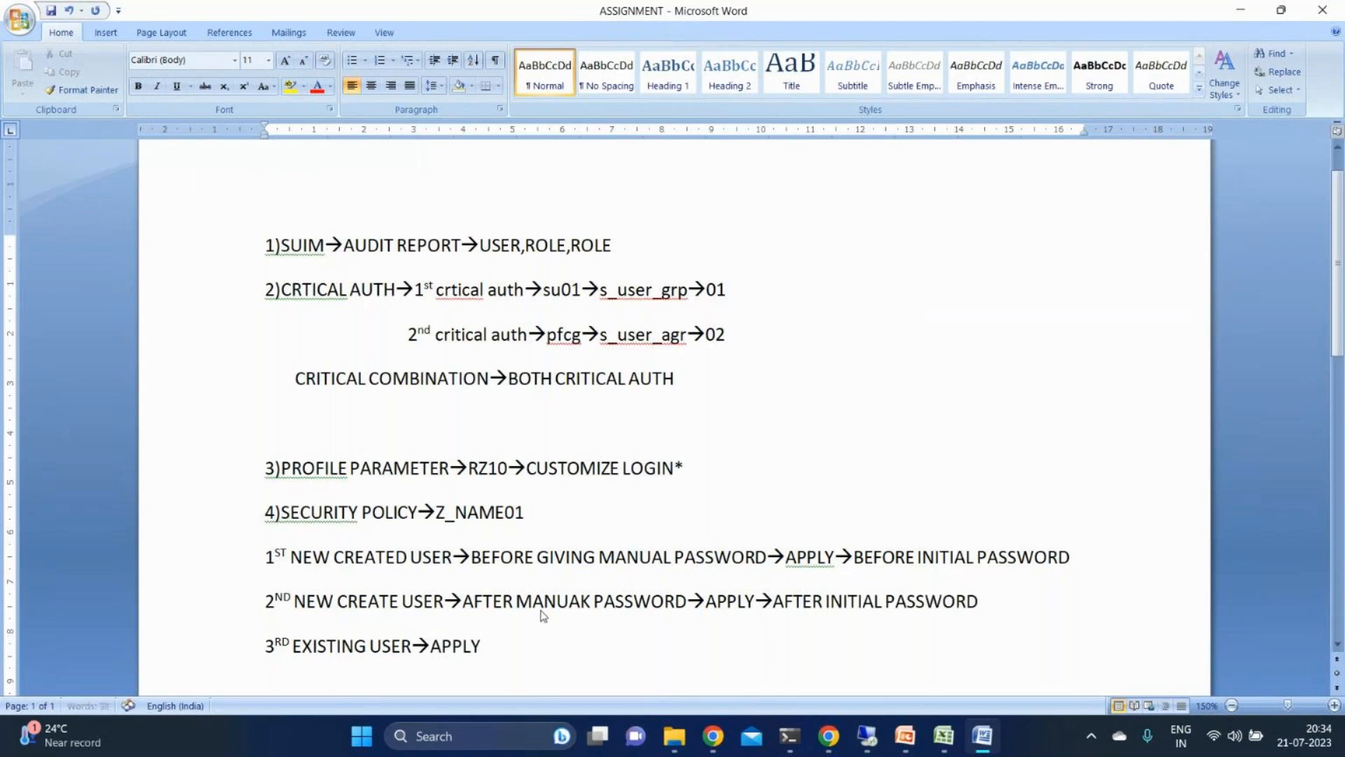
text(->)
text(AFTER PR)
text(ODUCTIVE PA)
text(SSWORD)
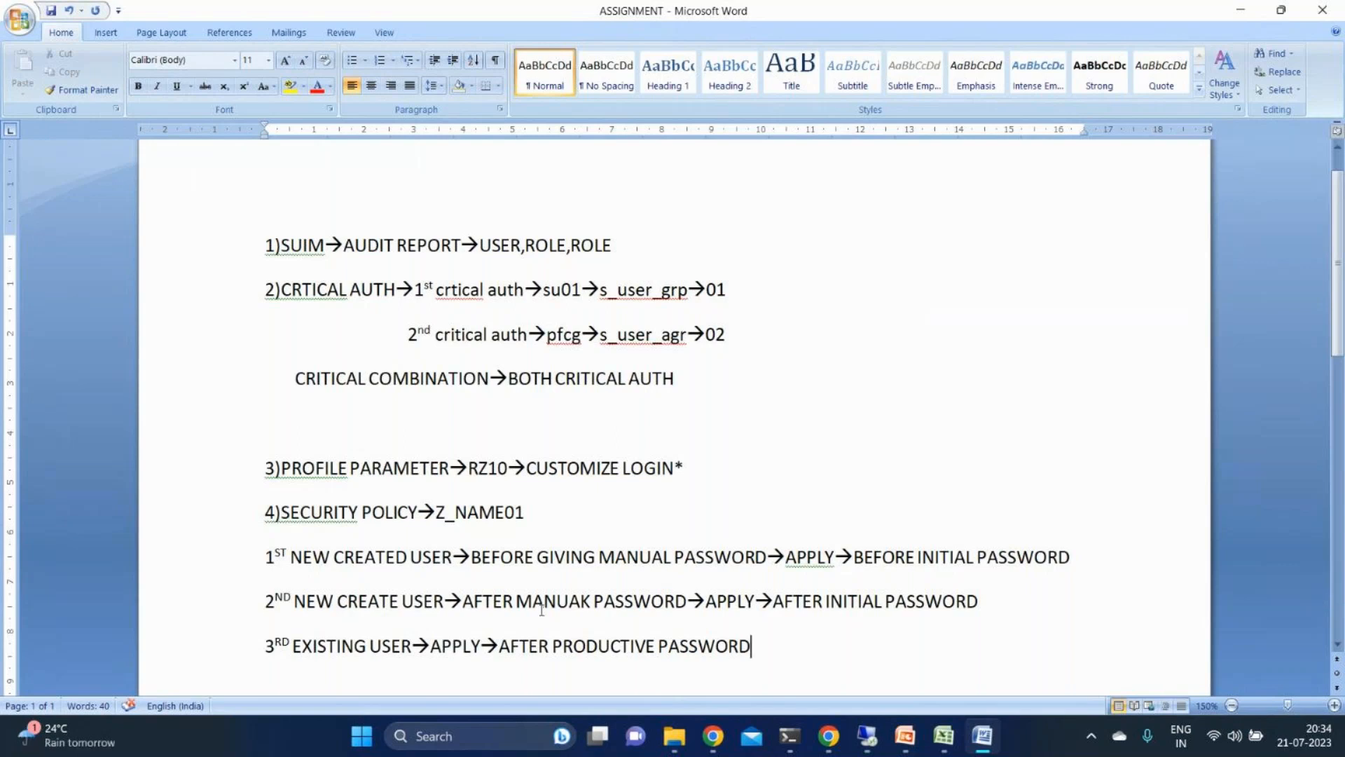
- Check the covered course topics in the july 8pm batch workbook in Excel and return to the ASSIGNMENT document in Word
scroll(542, 613, down, 1)
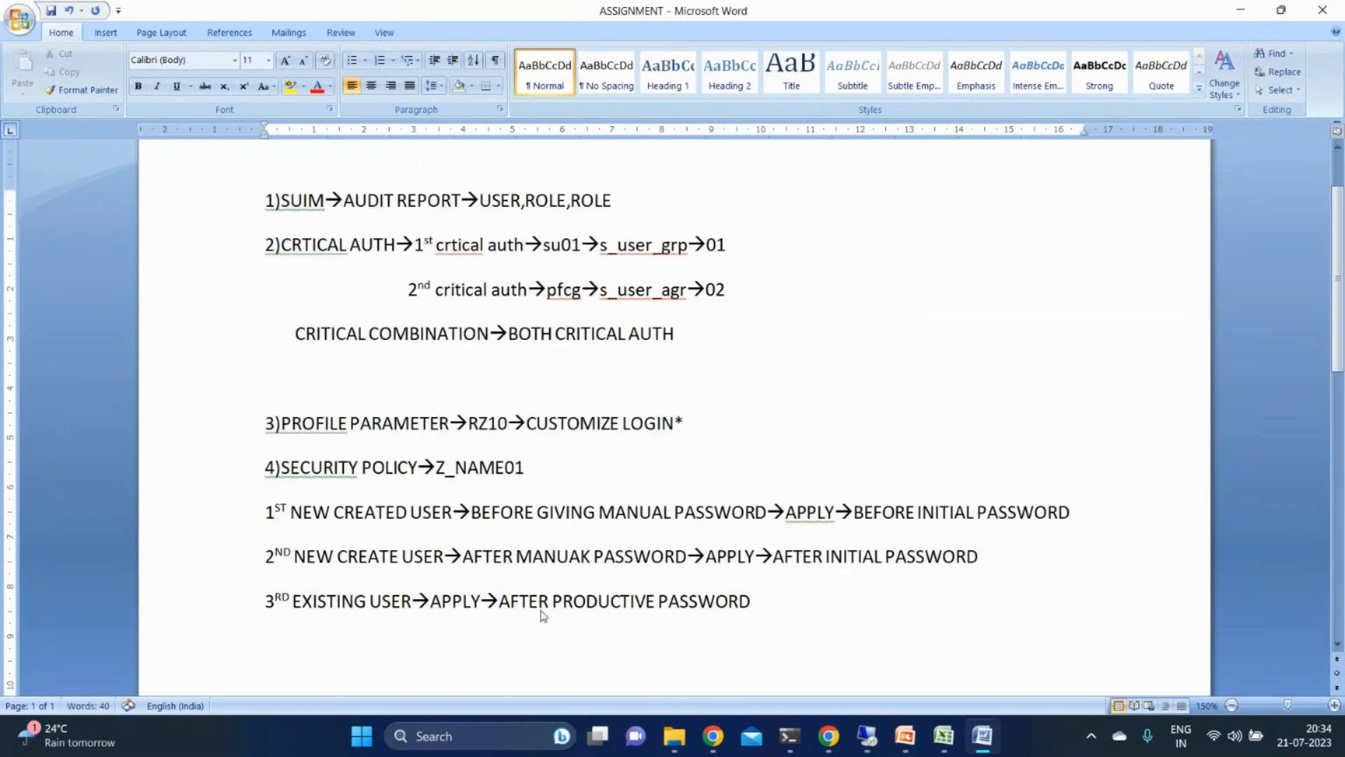
scroll(543, 615, down, 1)
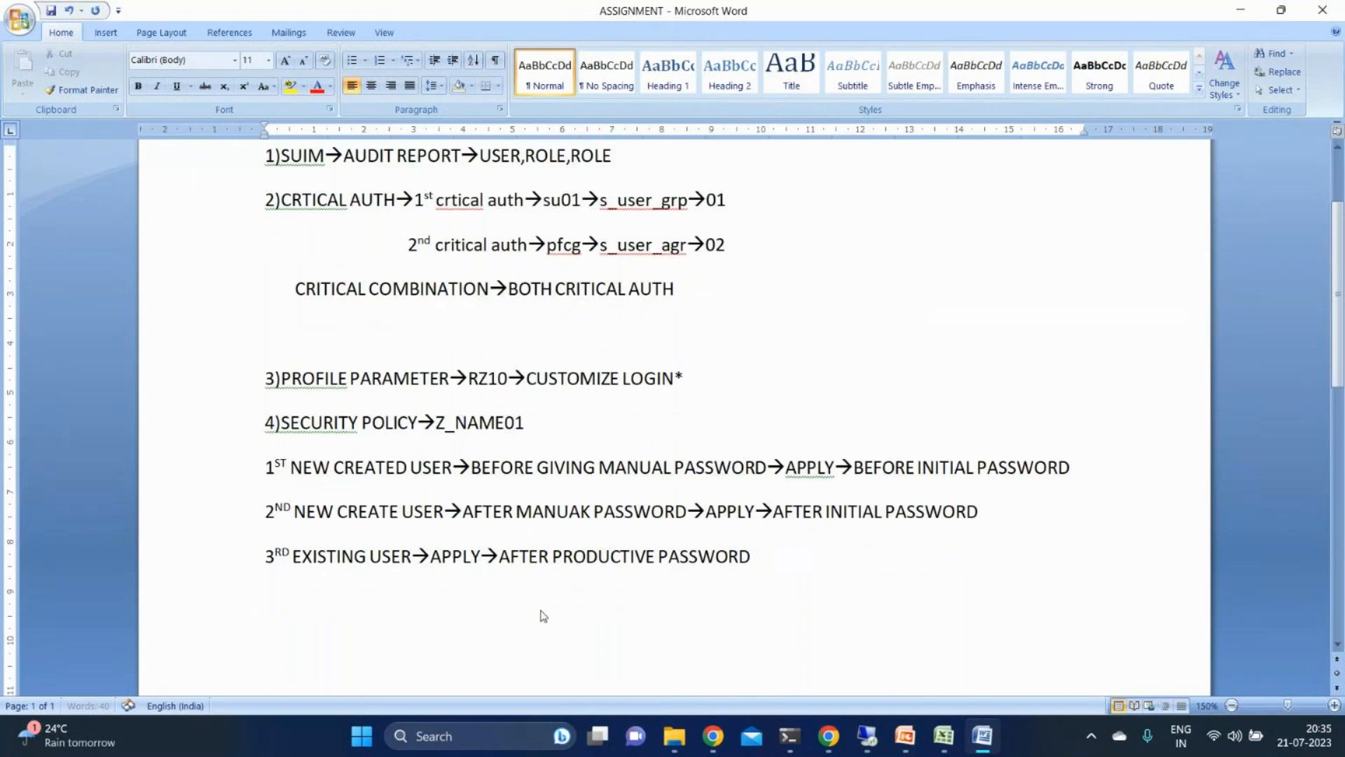
click(1252, 7)
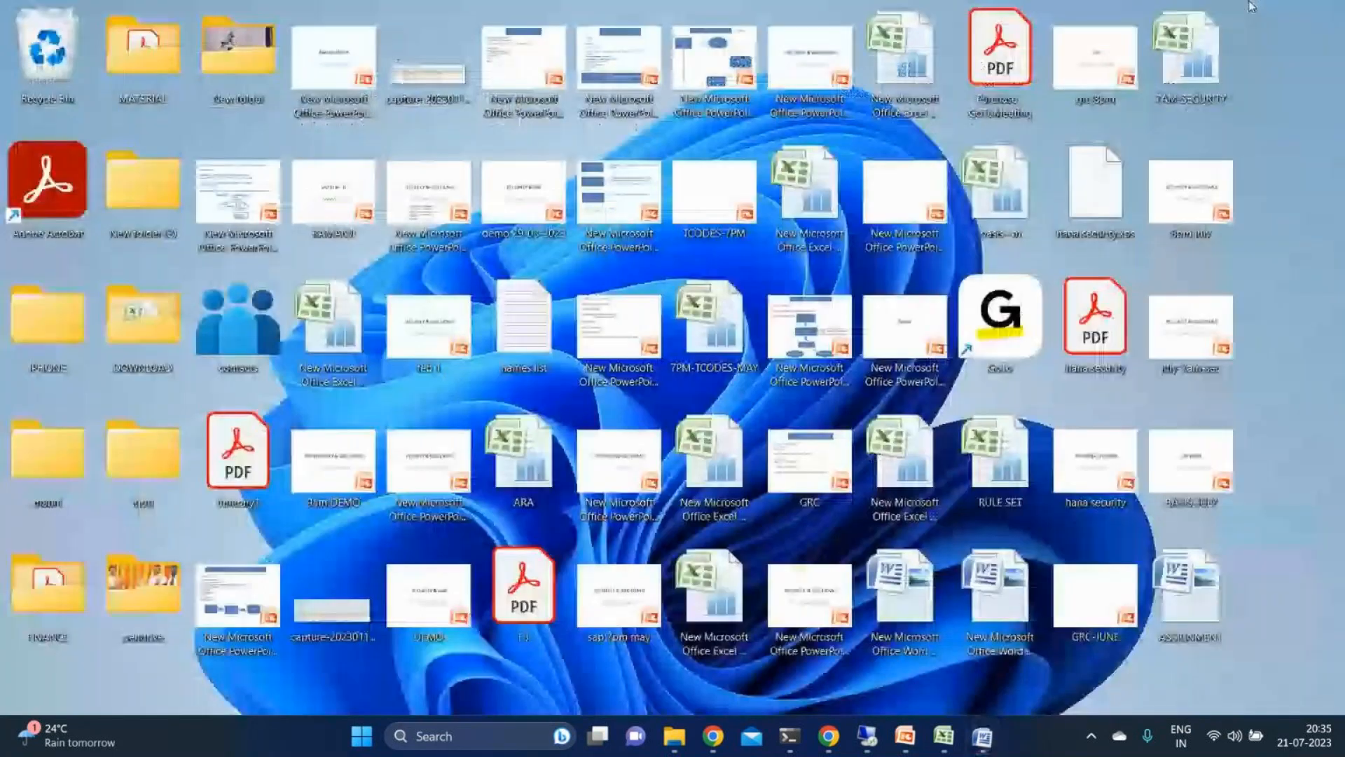
click(941, 741)
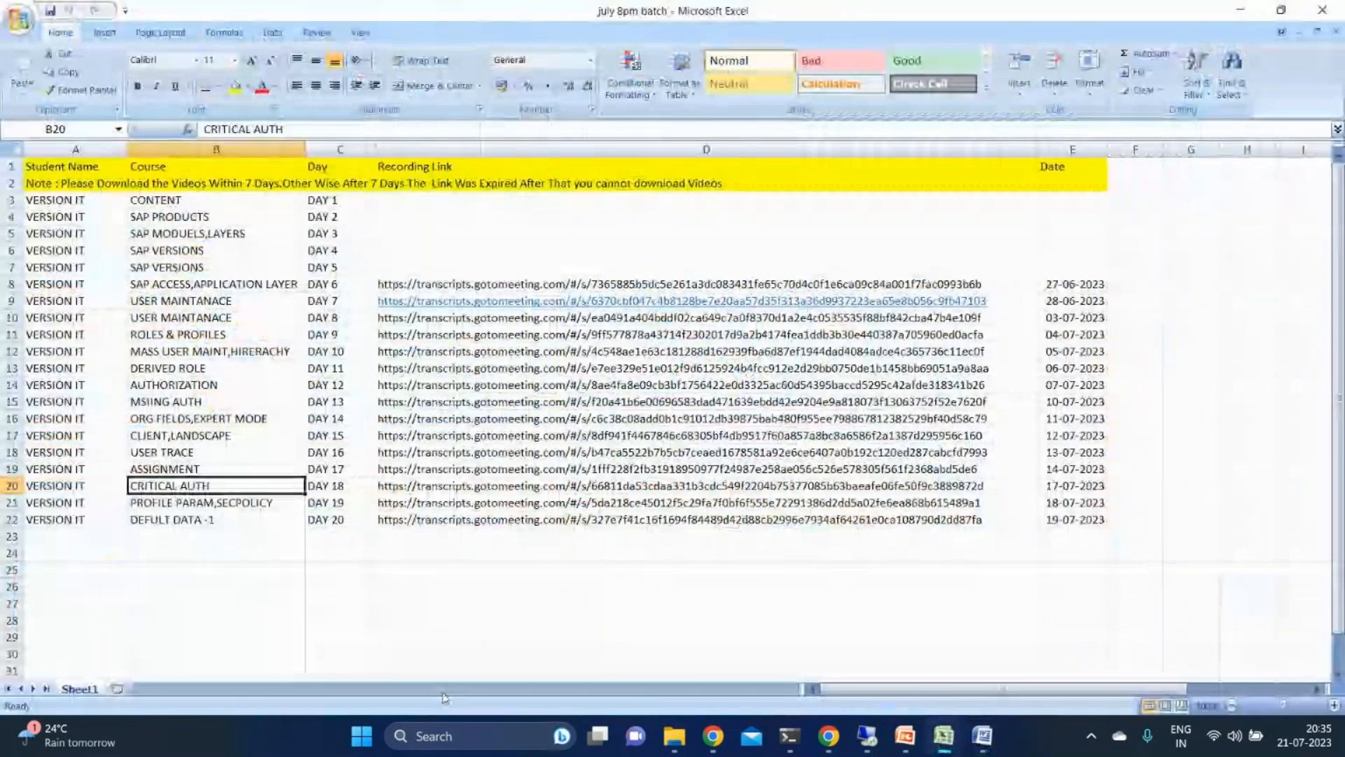
click(989, 743)
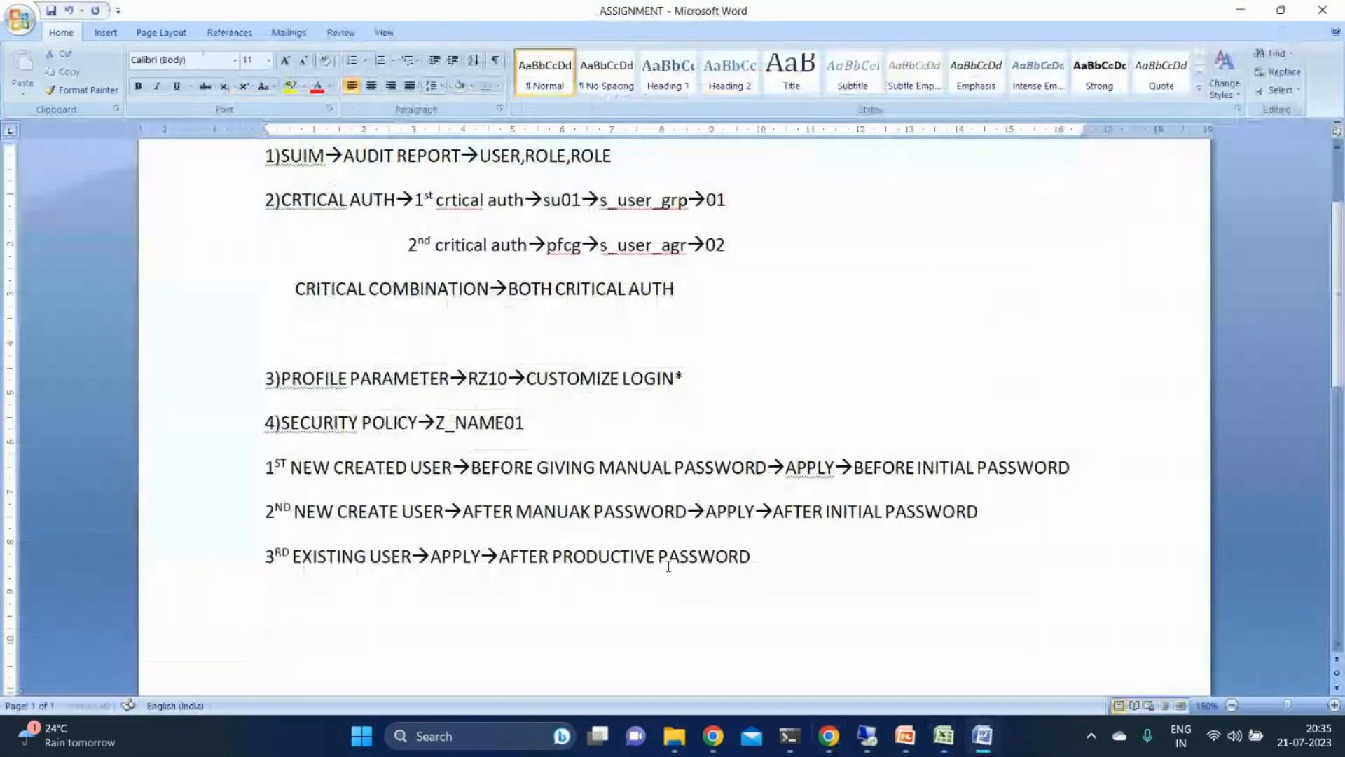
- Add an item below the security policy lines, after a blank line, reading "4)SU24→MM01,FS00"
text(4)SU2)
text(4)
text(-->)
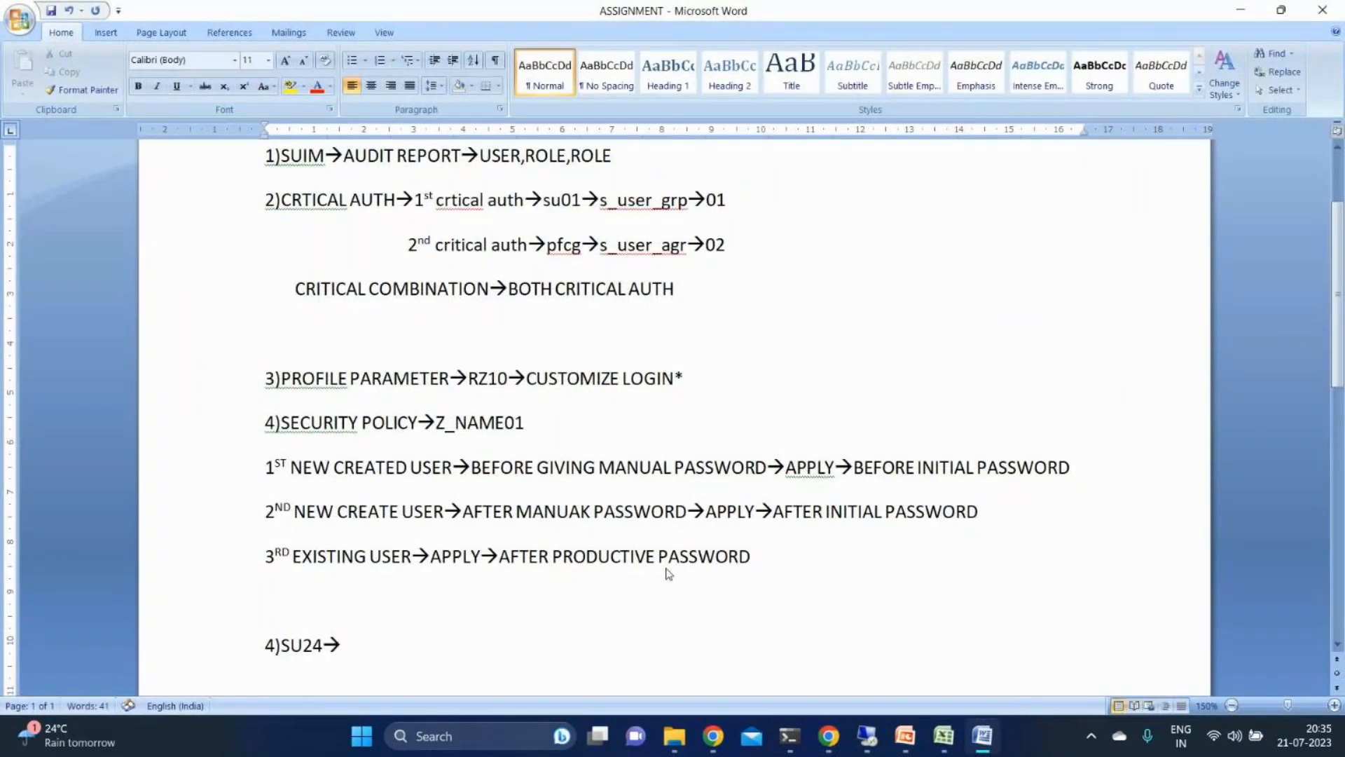
text(MM01,FS00)
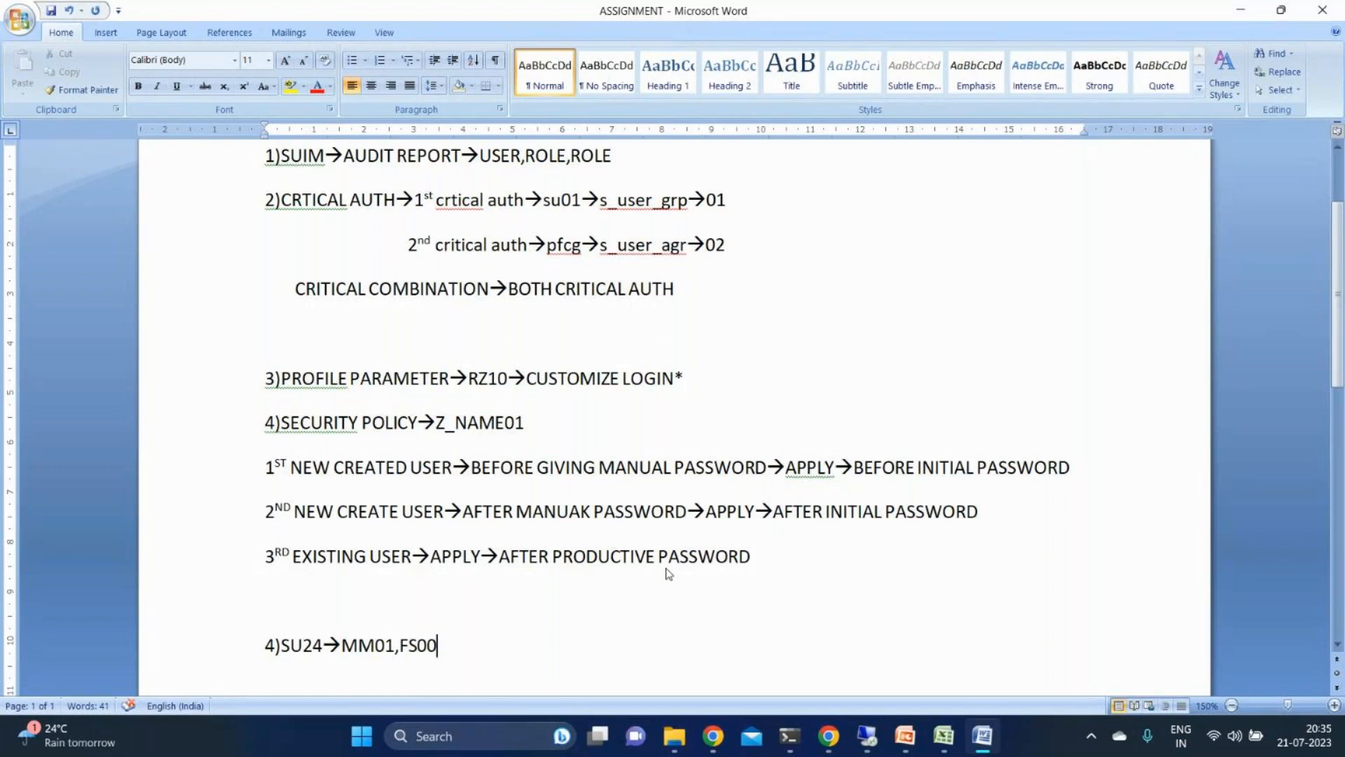
- Add item 5 below the SU24 item reading "5)SE16→USOBT,USOBX"
key(Return)
text(4)
key(BackSpace)
text(5)s)
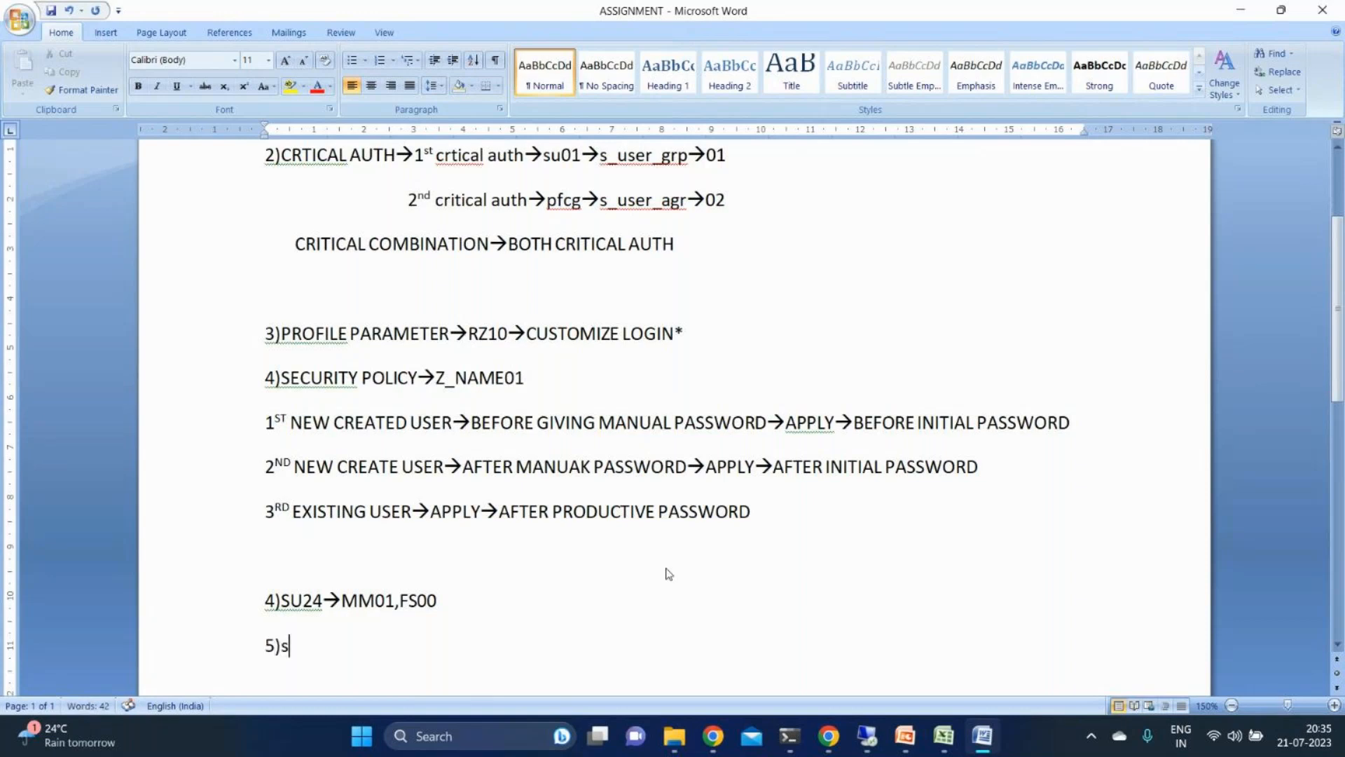
key(BackSpace)
text(SE16)
text(-->)
text(U)
text(SOB)
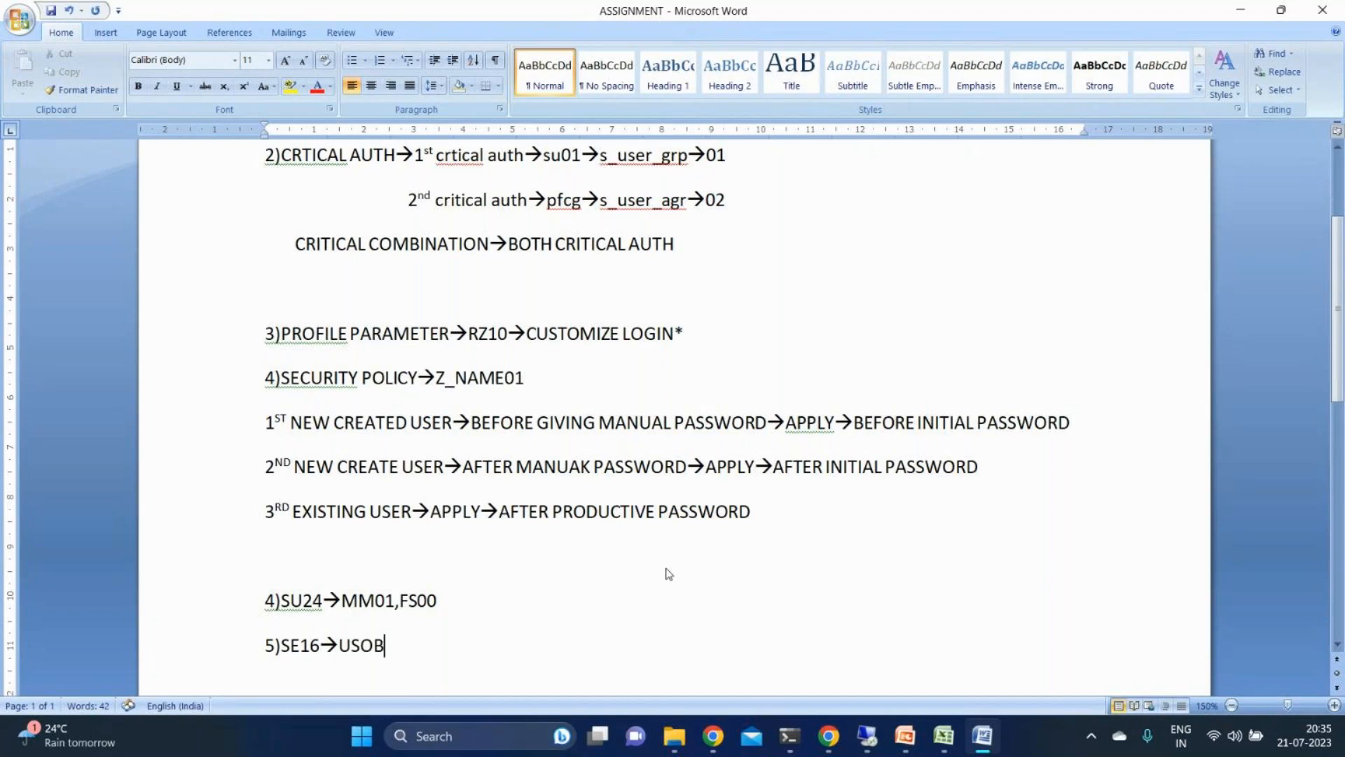
text(T,USOBX)
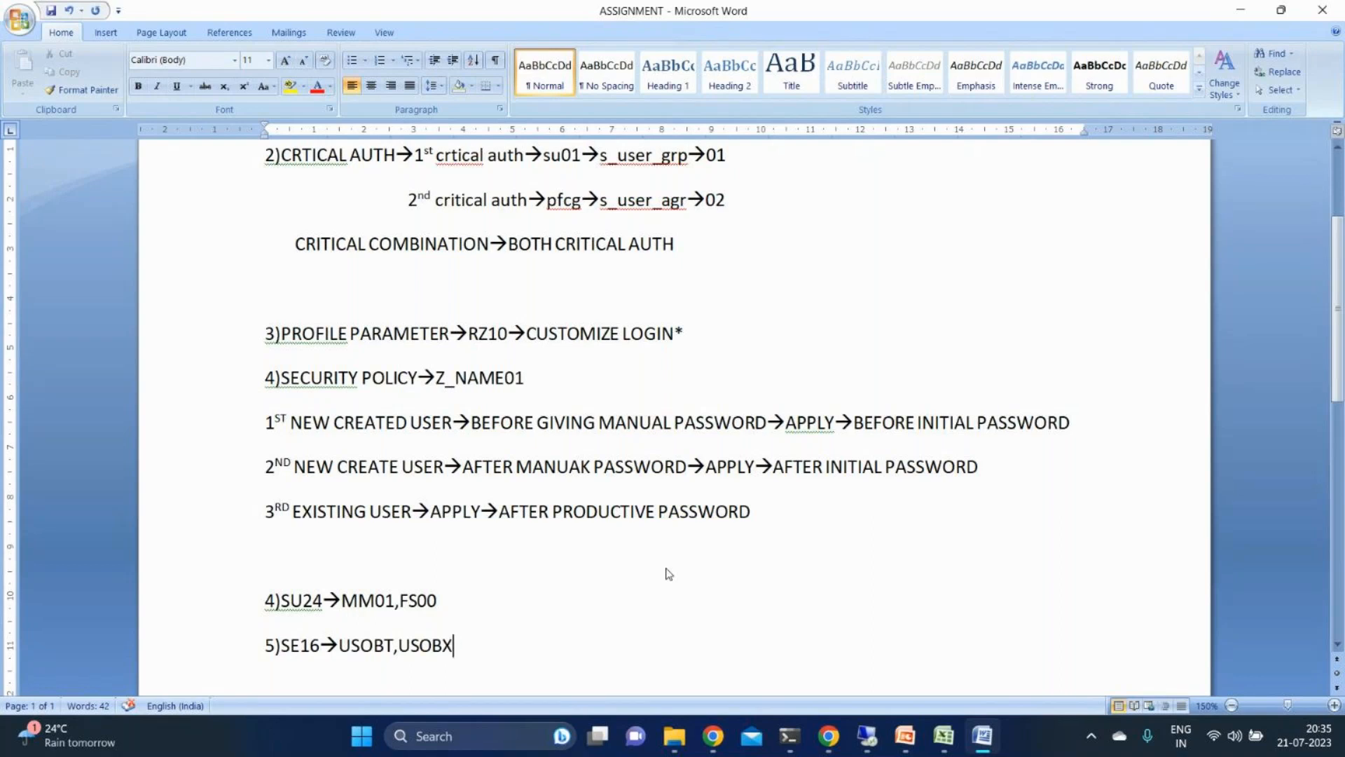
- Add item 6 reading "6)CREATE A CUSTOMIZED TCODE→PFCG"
key(Return)
text(6)
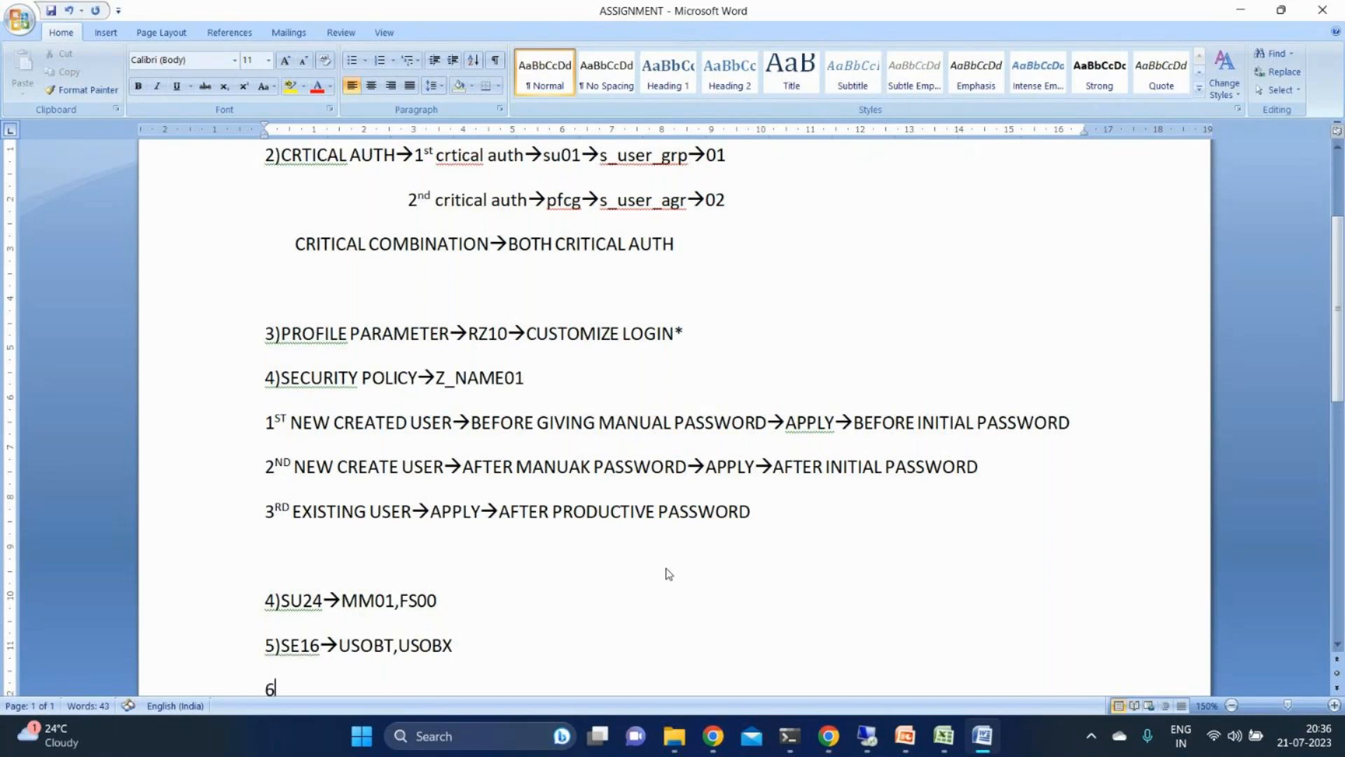
text()CREATE A CUSTOM)
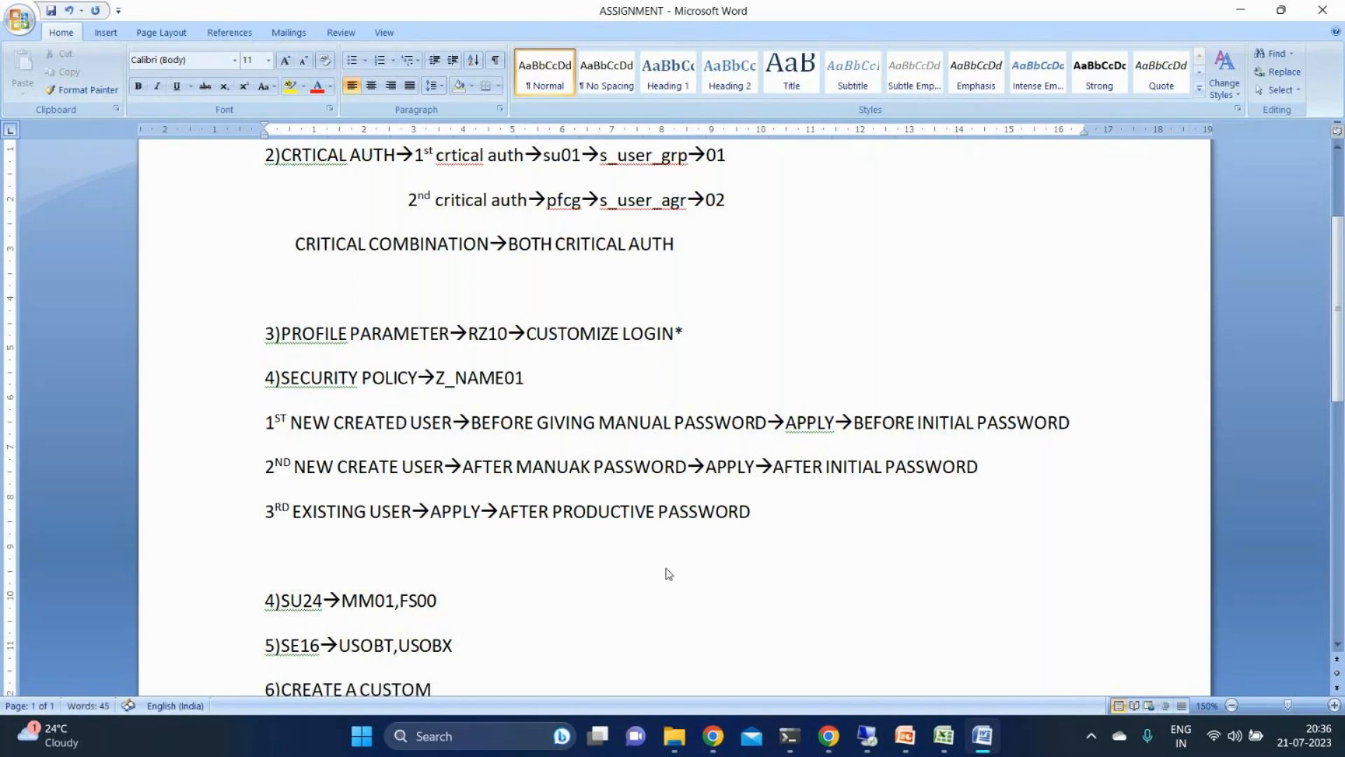
key(BackSpace)
text(MIZ)
text(ED TCODE-)
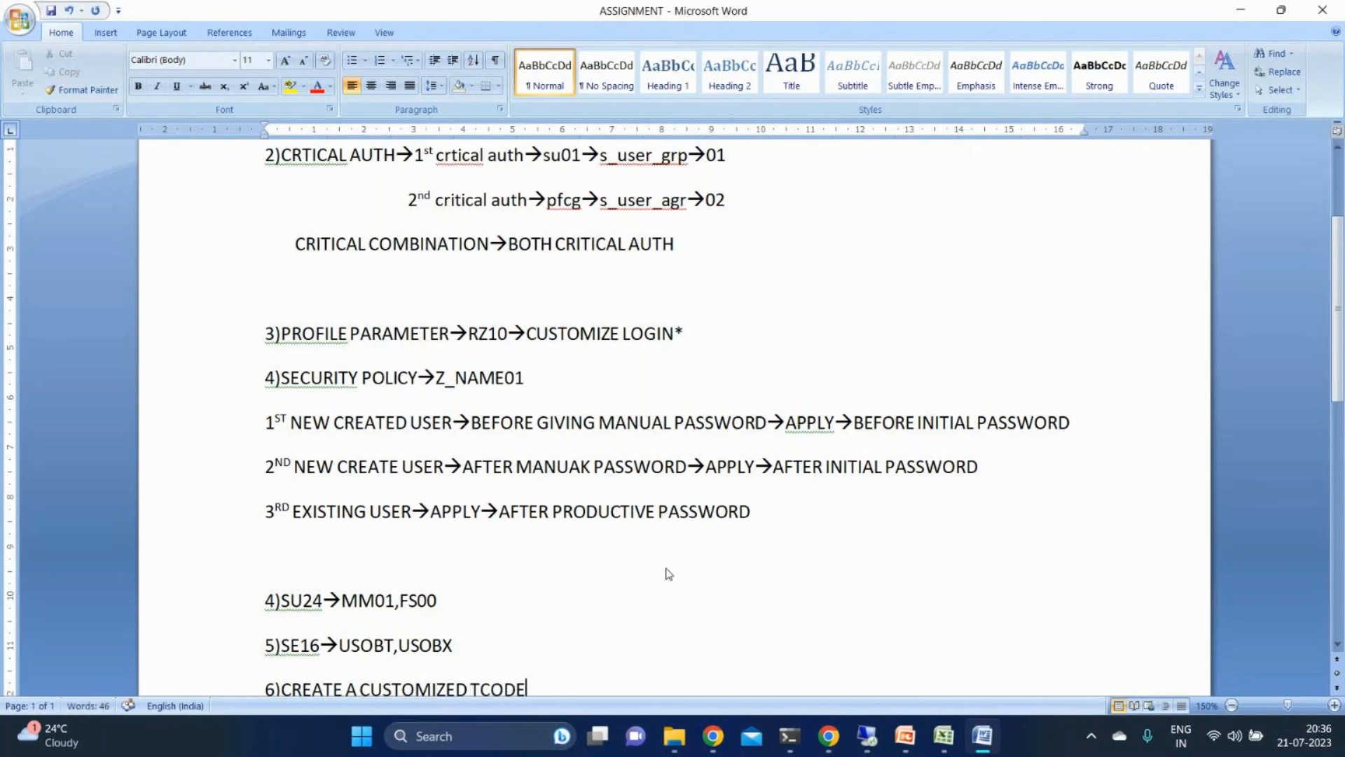
text(->)
text(PFCG)
- Add item 7 reading "7)CREATING A CUSTOMIZED AUTH OBJ AND ASSIGN IT TO A USER THROUGH A ROLE"
key(Return)
text(7)CREATING A CUST)
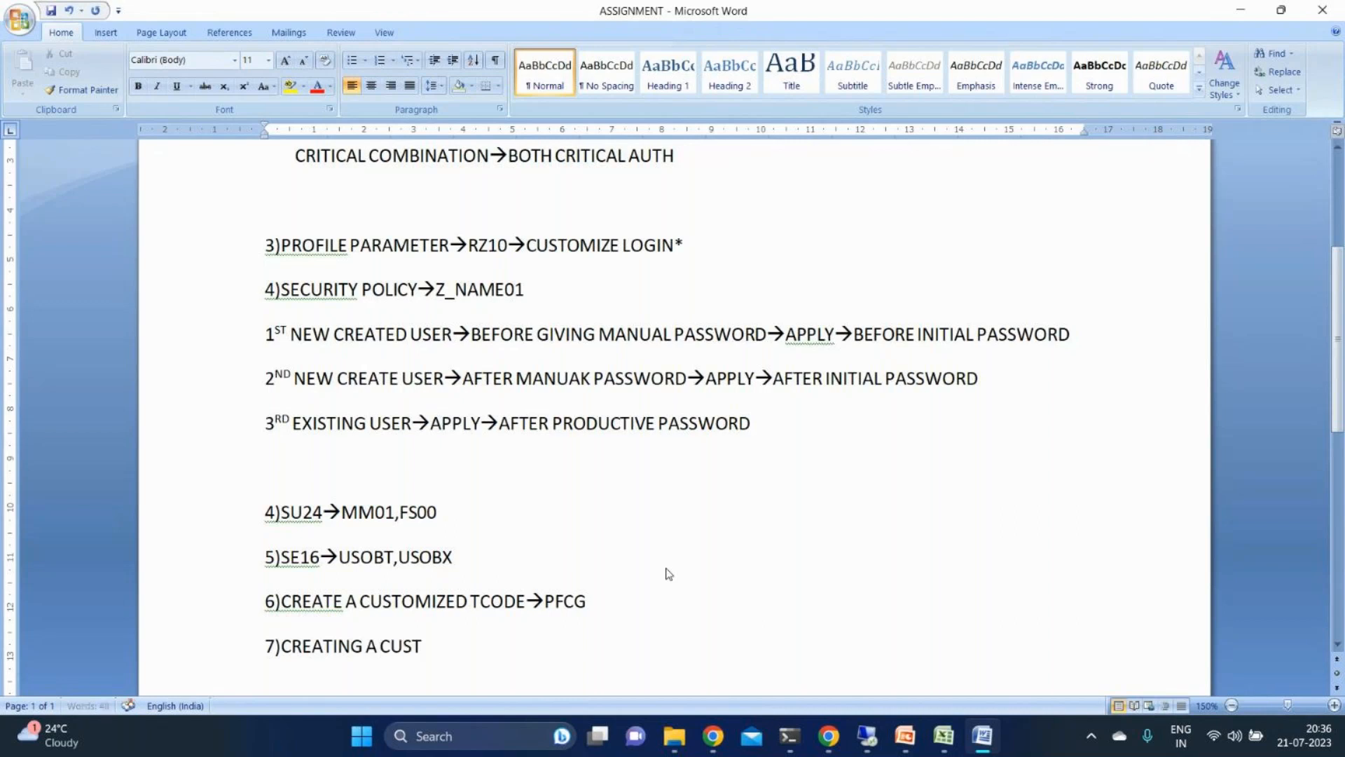
text(OMIZED AUTH OBJ AND ASSIGN IT TO A USER THROUGH A ROLE)
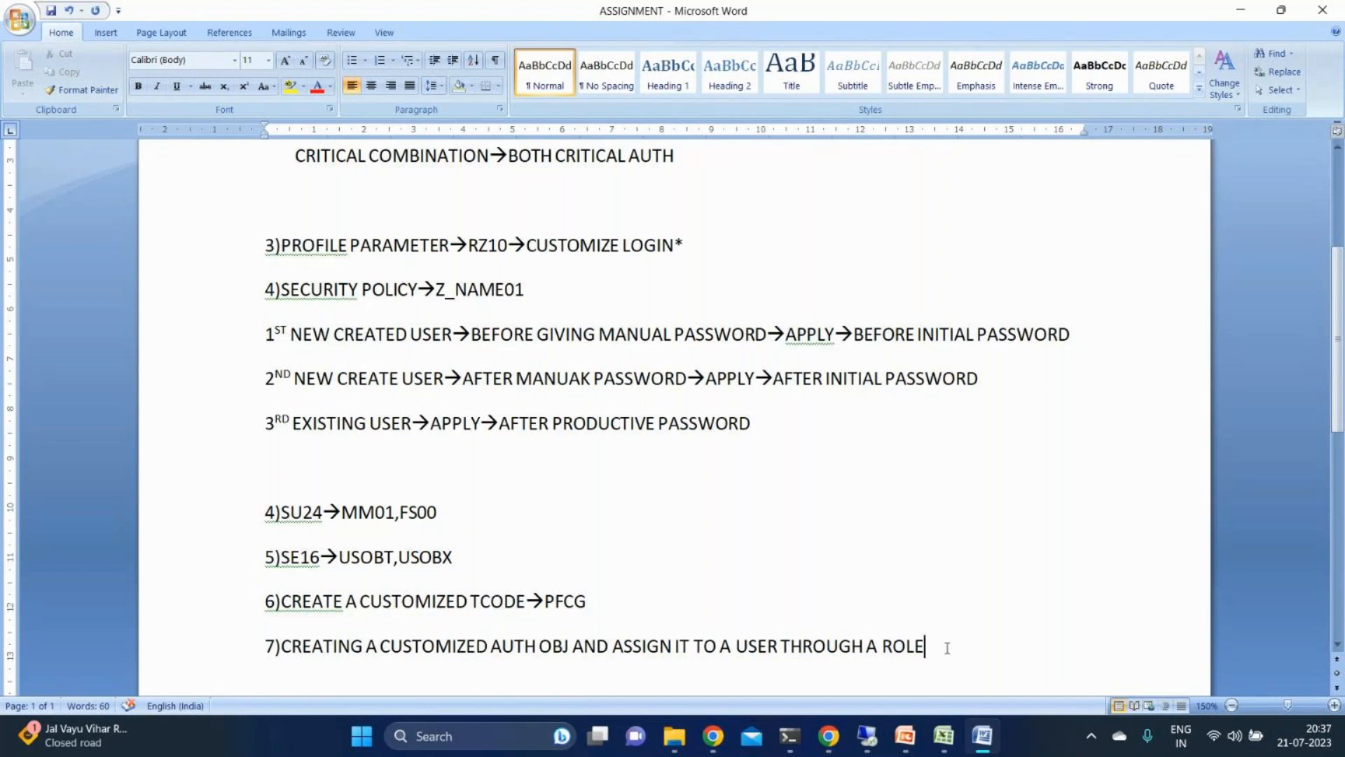
- Look over the complete assignment list from item 1 down to item 7
drag(947, 648, 196, 255)
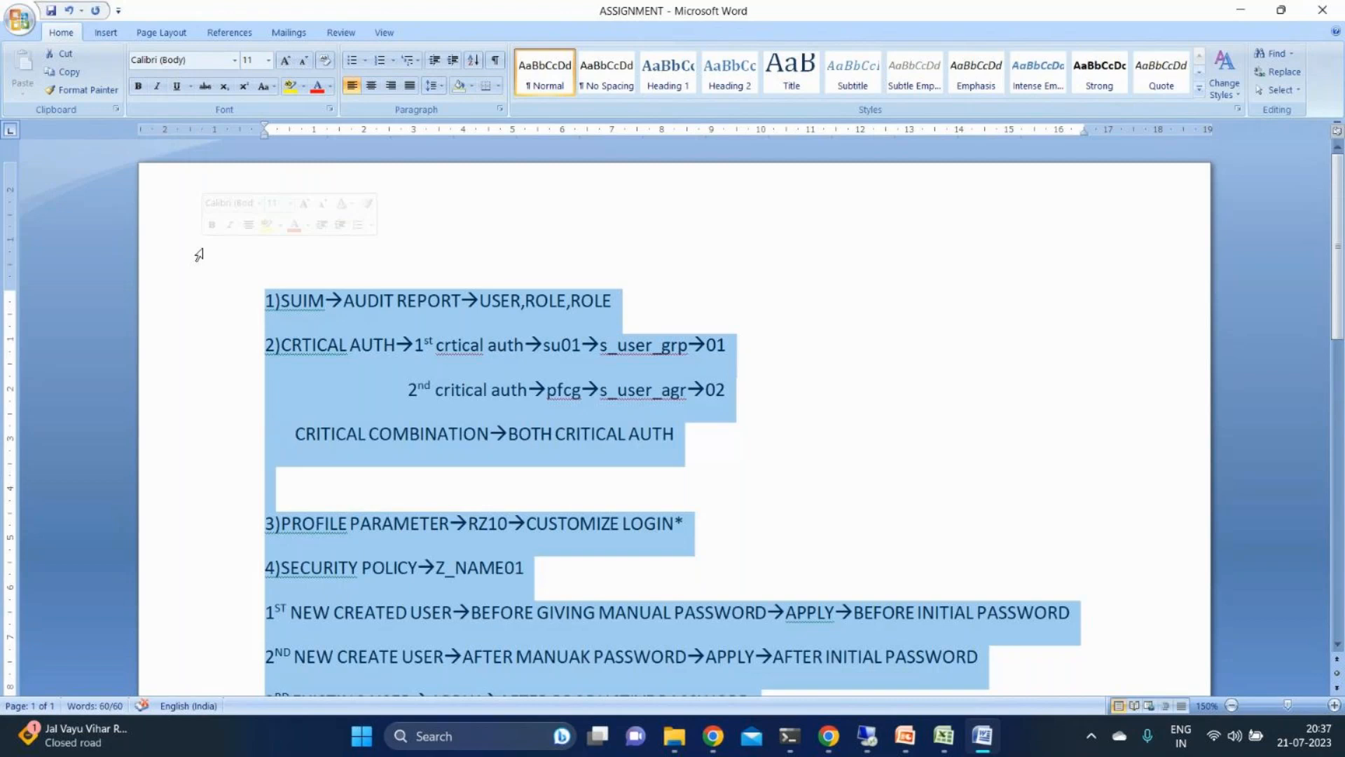
click(263, 294)
drag(1339, 317, 1343, 498)
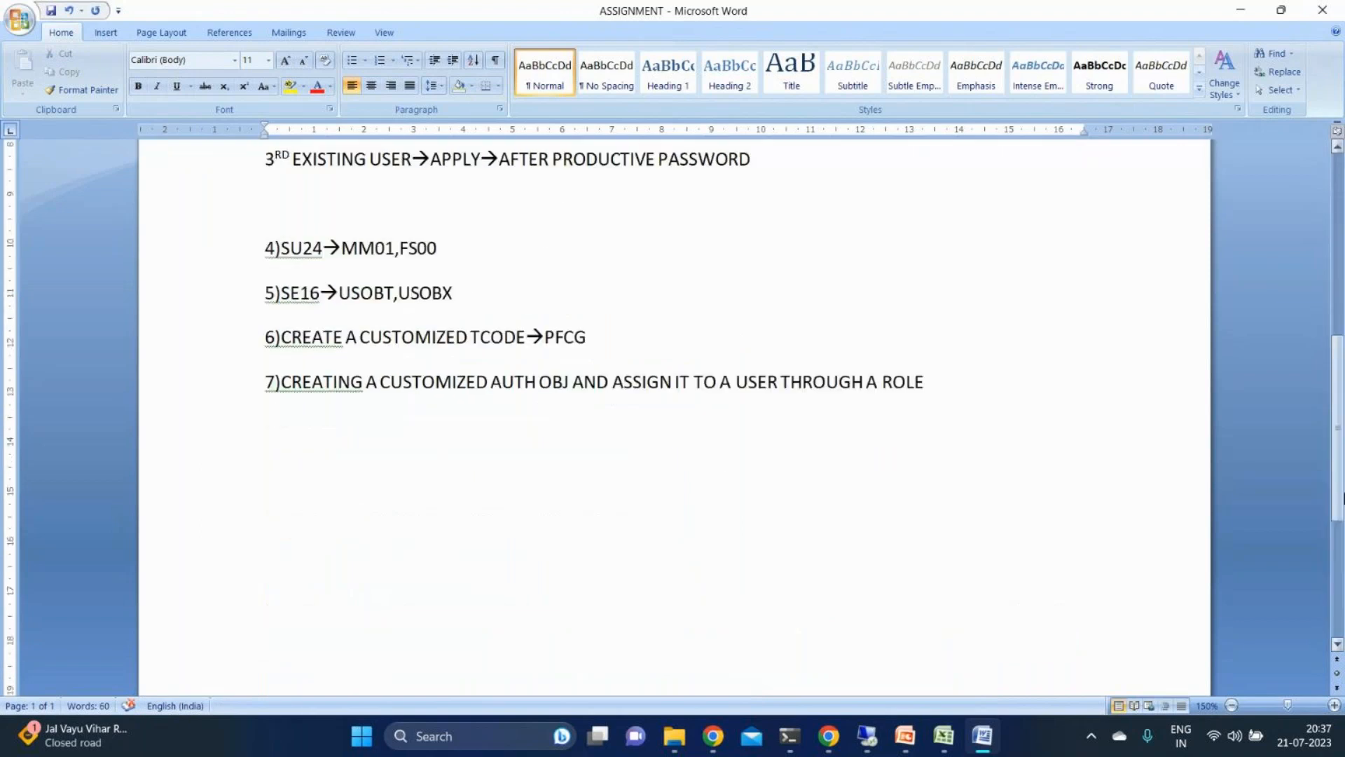
- Minimize the assignment document and batch workbook, switch to the 8pm july presentation in PowerPoint, and page back from slide 52 to slide 46
click(1244, 9)
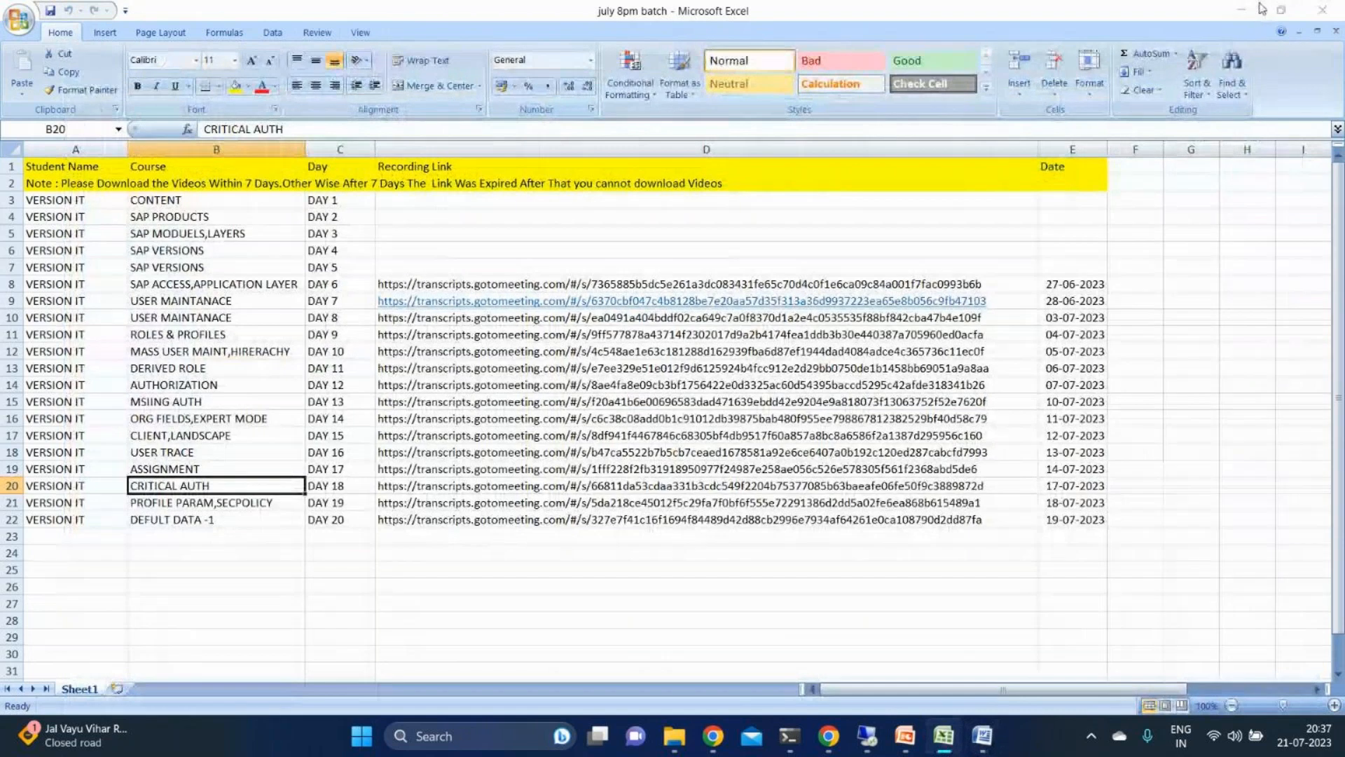
click(1259, 9)
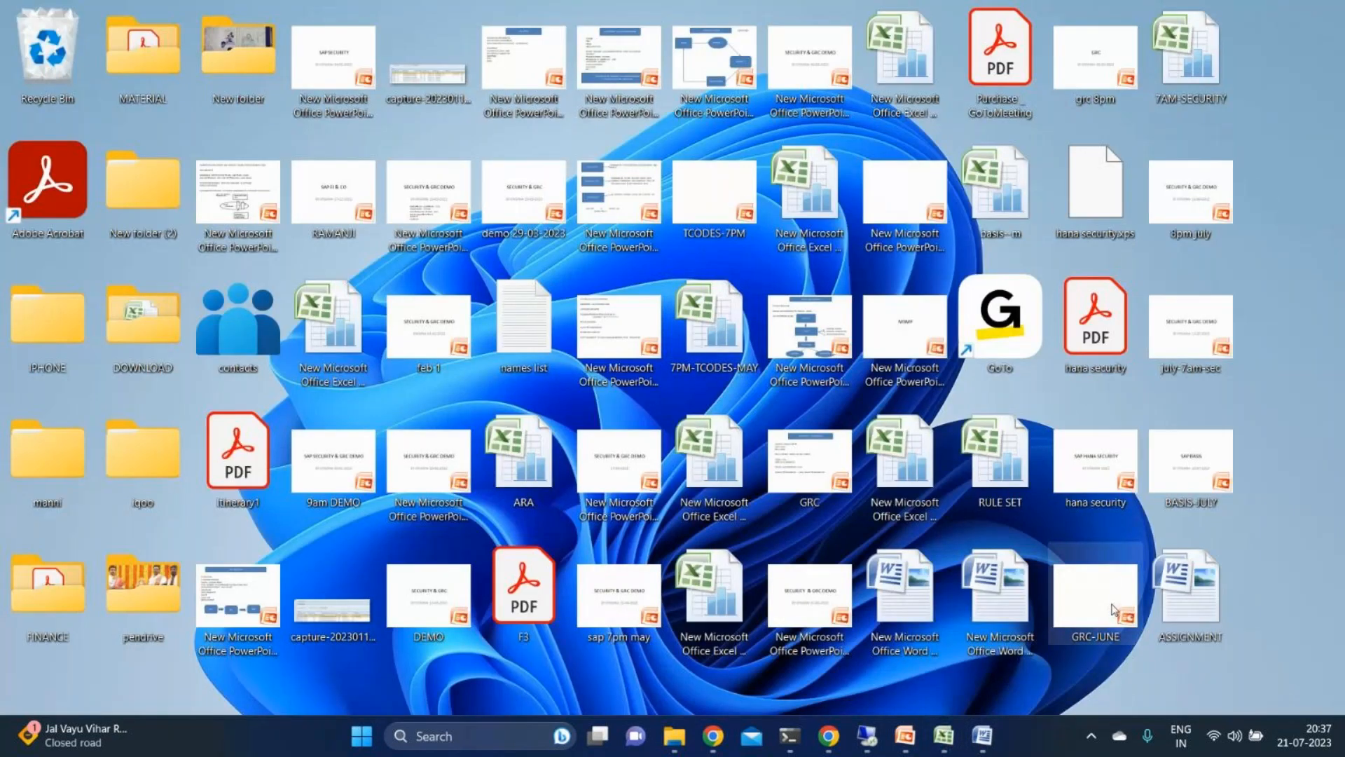
click(905, 736)
key(Page_Up)
key(Page_Up)
key(Page_Up)
key(Page_Up)
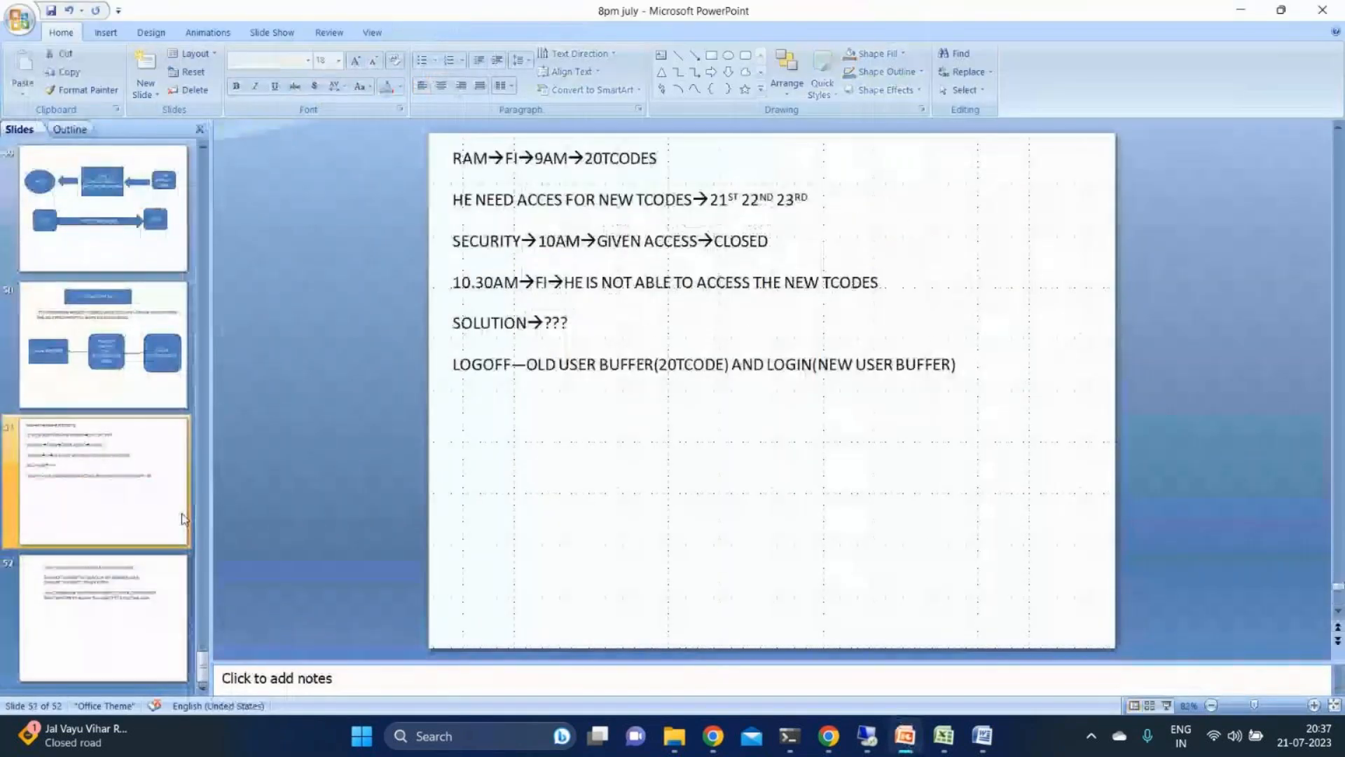
key(Page_Up)
key(Page_Up)
key(Page_Up)
key(Page_Up)
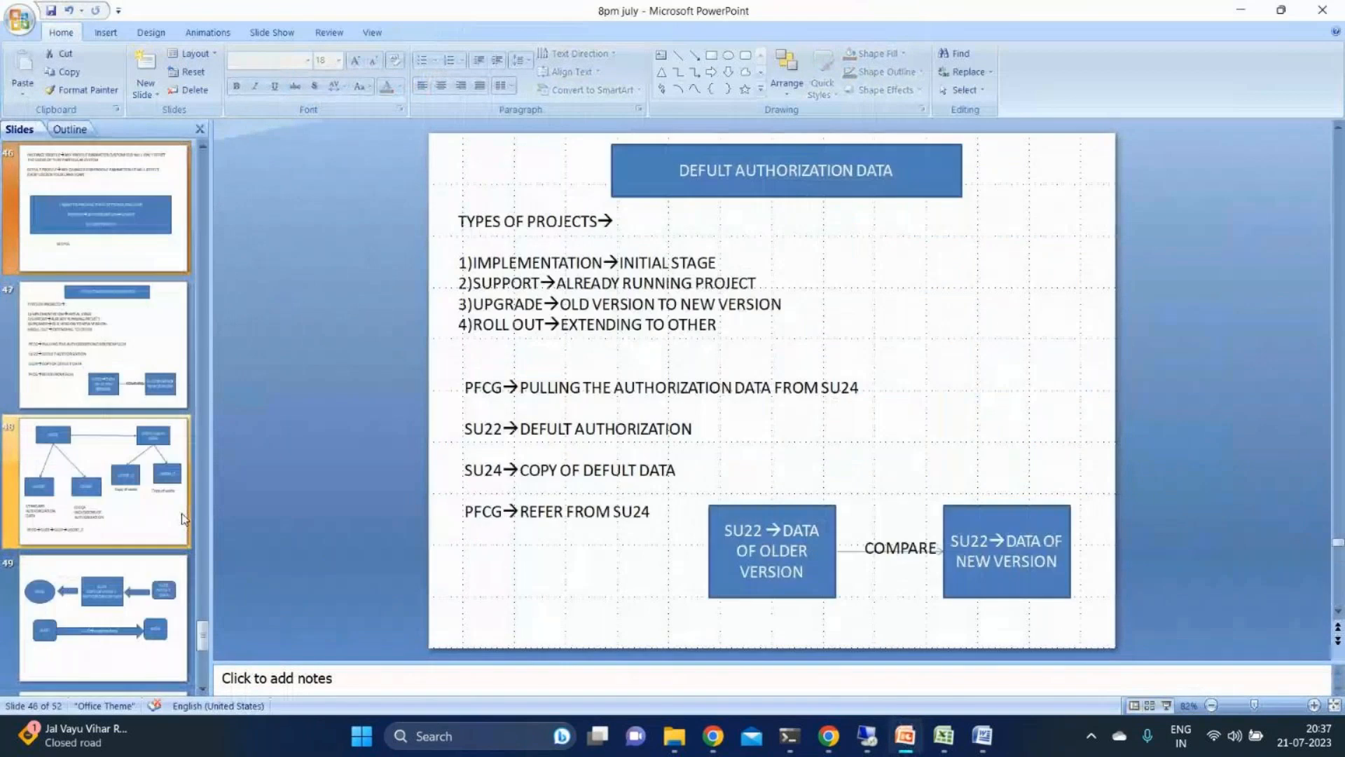
- Go back to slide 42 and delete the "CUSTOMIZED AUTHORIZATIONS" line from the topic list
key(Page_Up)
key(Page_Up)
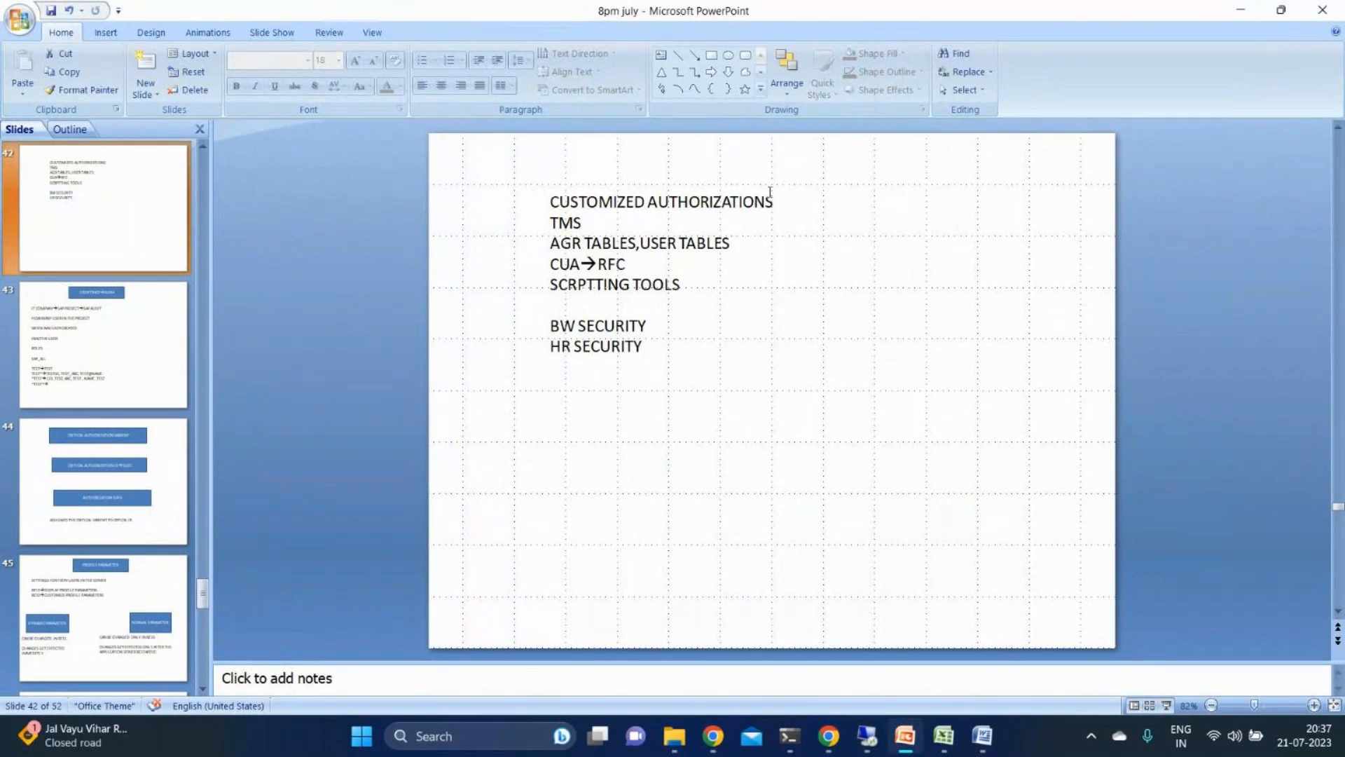
drag(550, 202, 775, 217)
key(Delete)
click(595, 200)
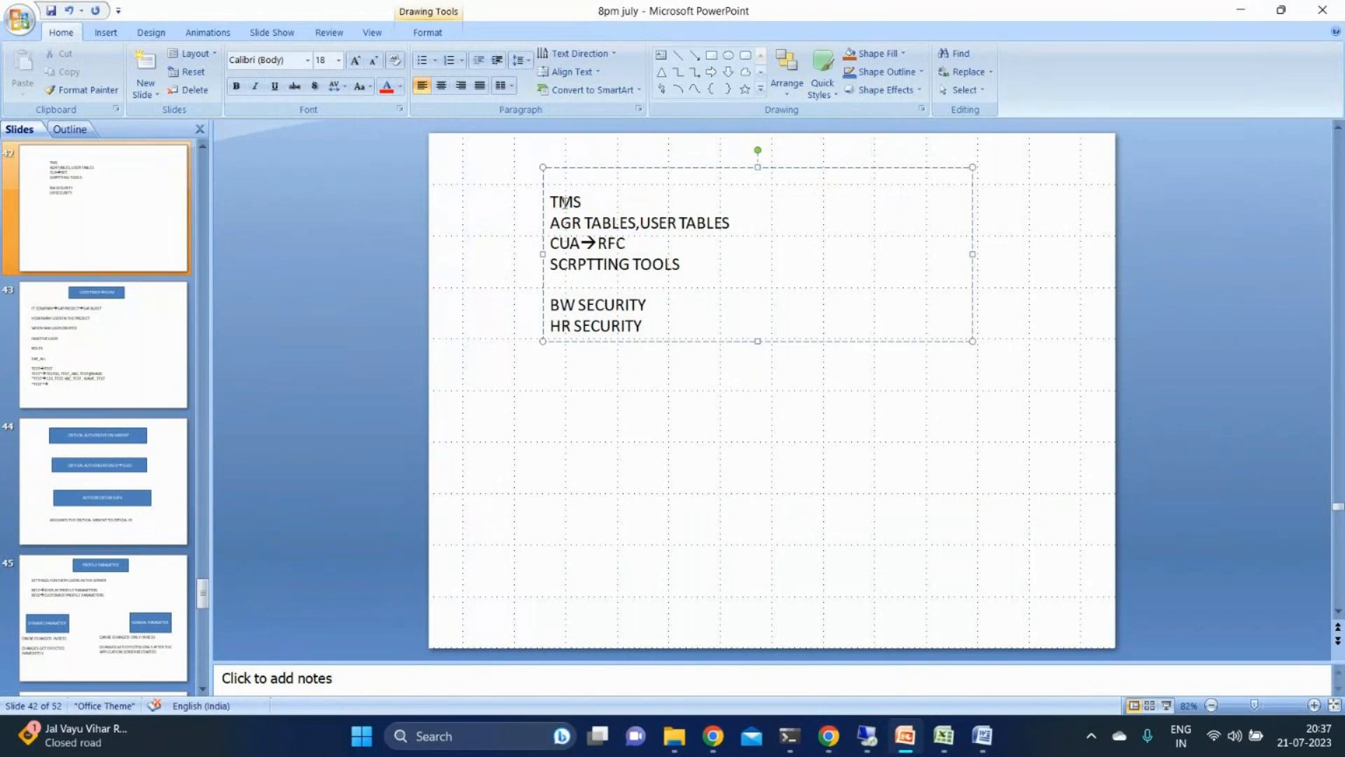
- Append "-1" to the "AGR TABLES,USER TABLES" line and "→2" to the "CUA→RFC" line
drag(553, 201, 739, 232)
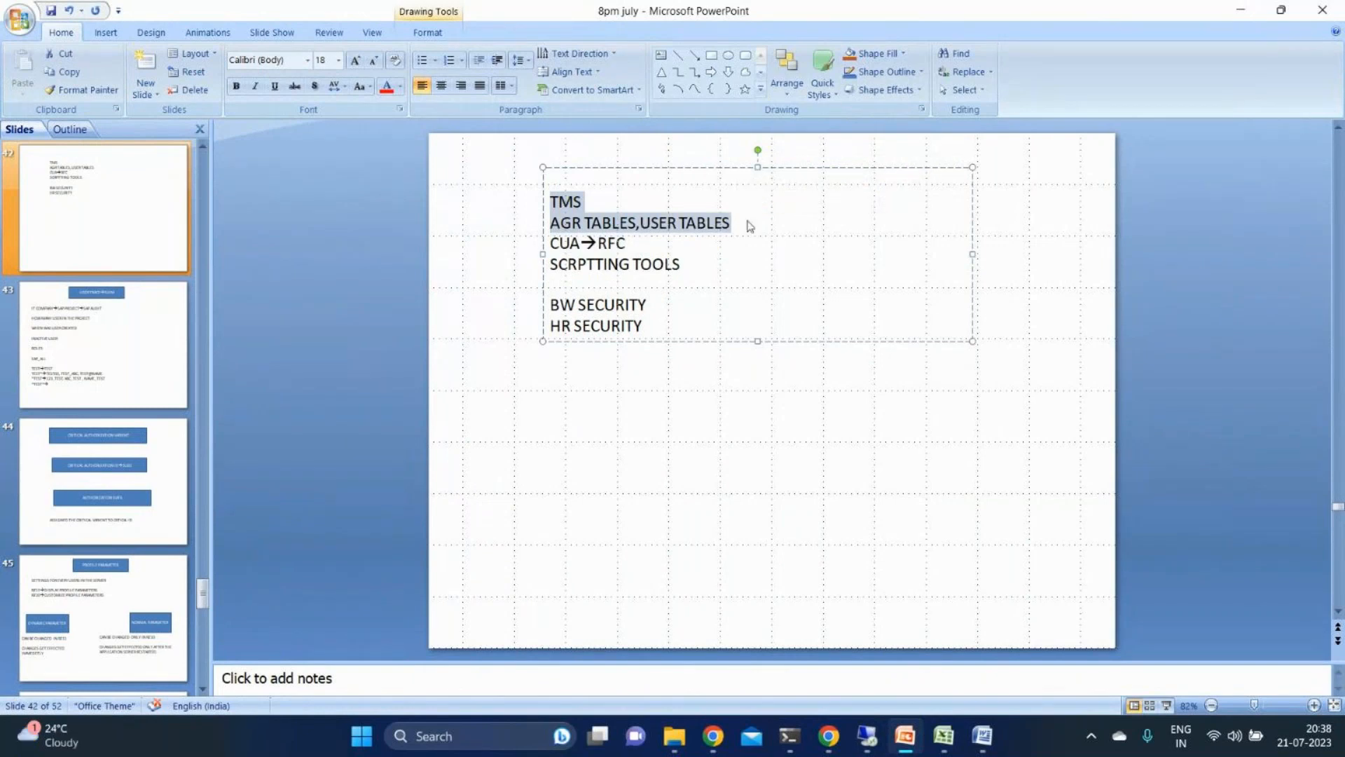
click(747, 221)
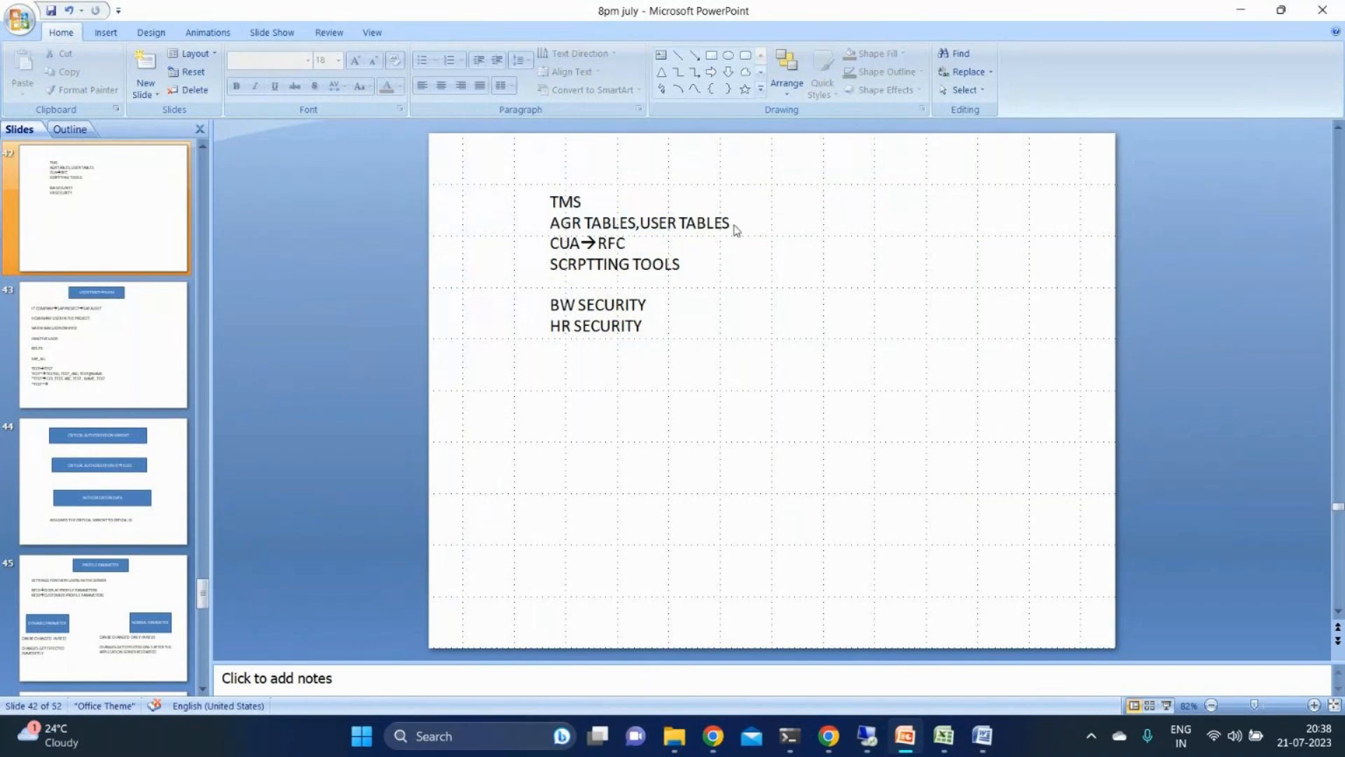
click(734, 227)
text(1)
key(Down)
text(-->)
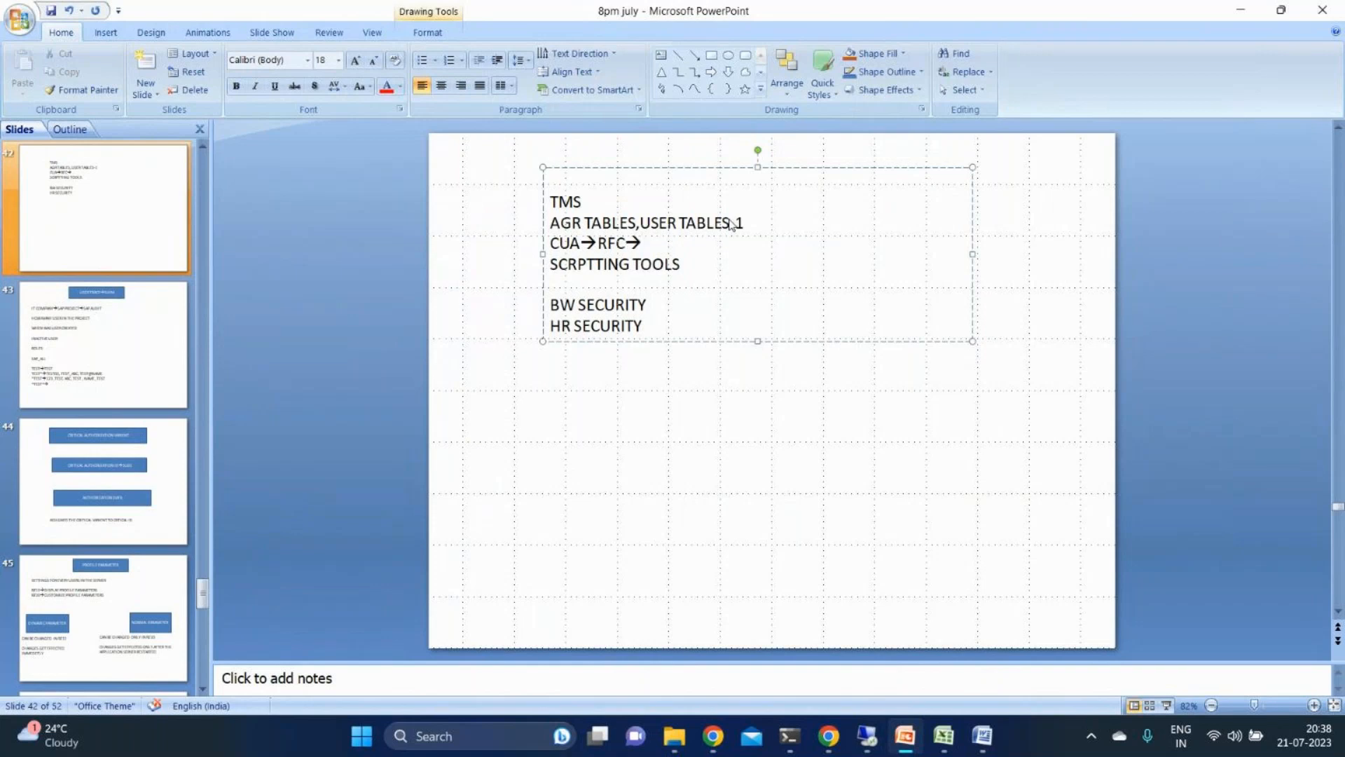
text(1)
key(BackSpace)
text(2)
- Append "→2" to the "SCRPTTING TOOLS" line and "→1" to both the "BW SECURITY" and "HR SECURITY" lines
key(Down)
key(End)
text(-->2)
key(Down)
key(Down)
text(-->1)
key(Down)
text(-->1)
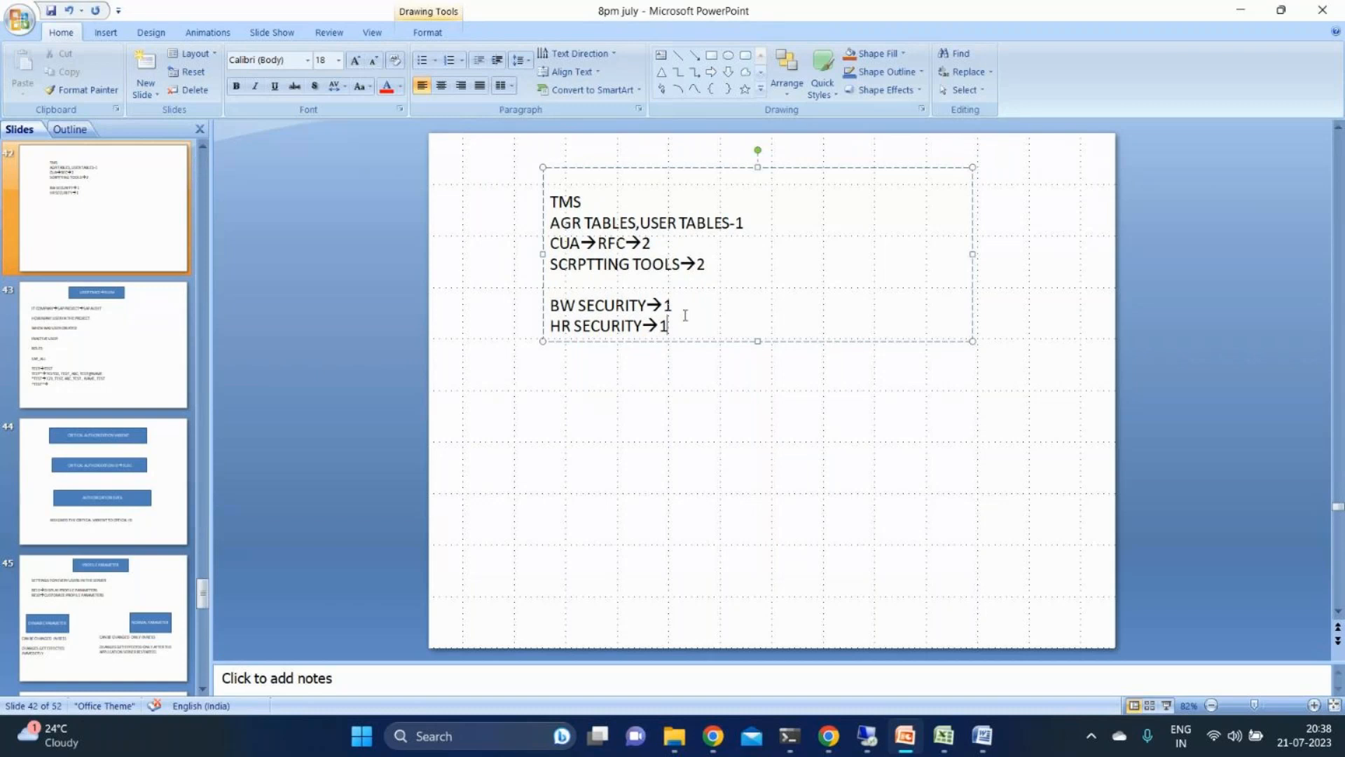
- Check the July 2023 calendar and switch from the minimized presentation to the GoTo meeting window
click(1301, 735)
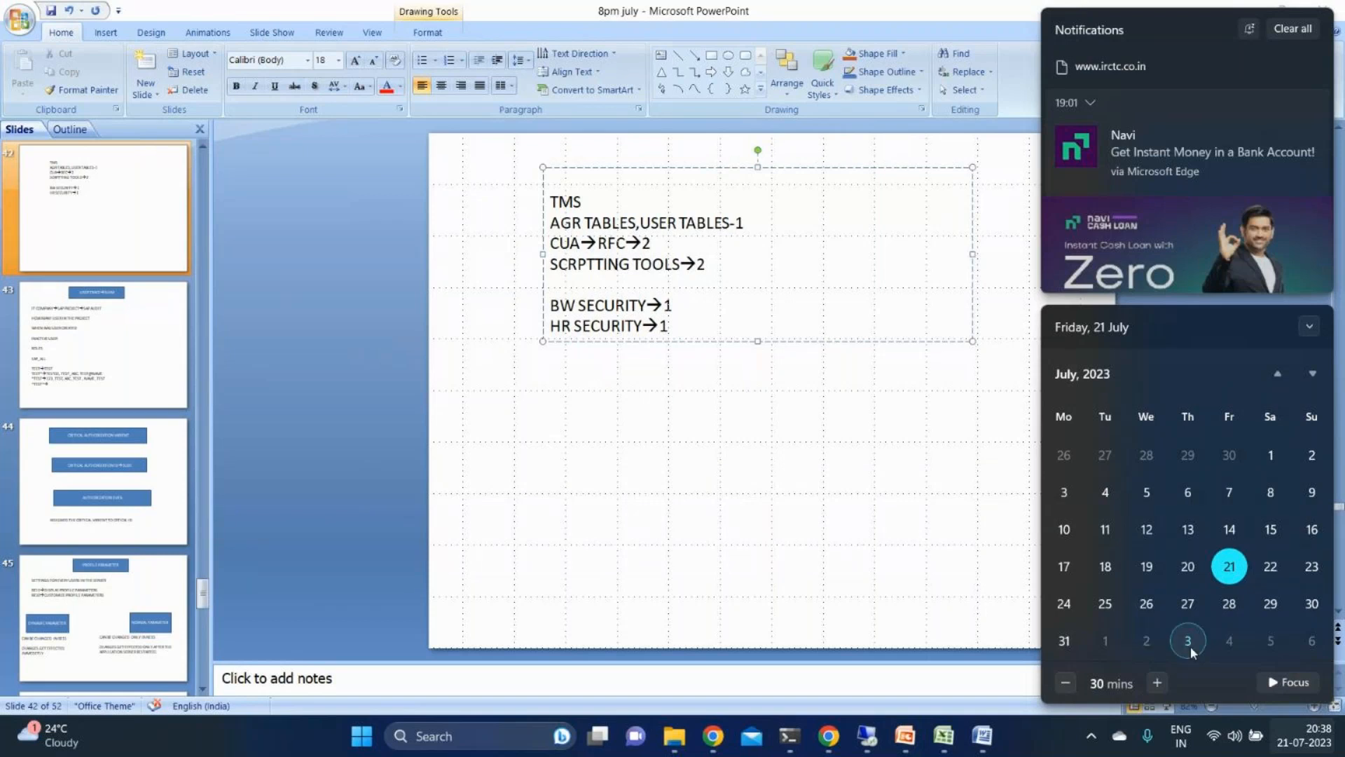
click(460, 525)
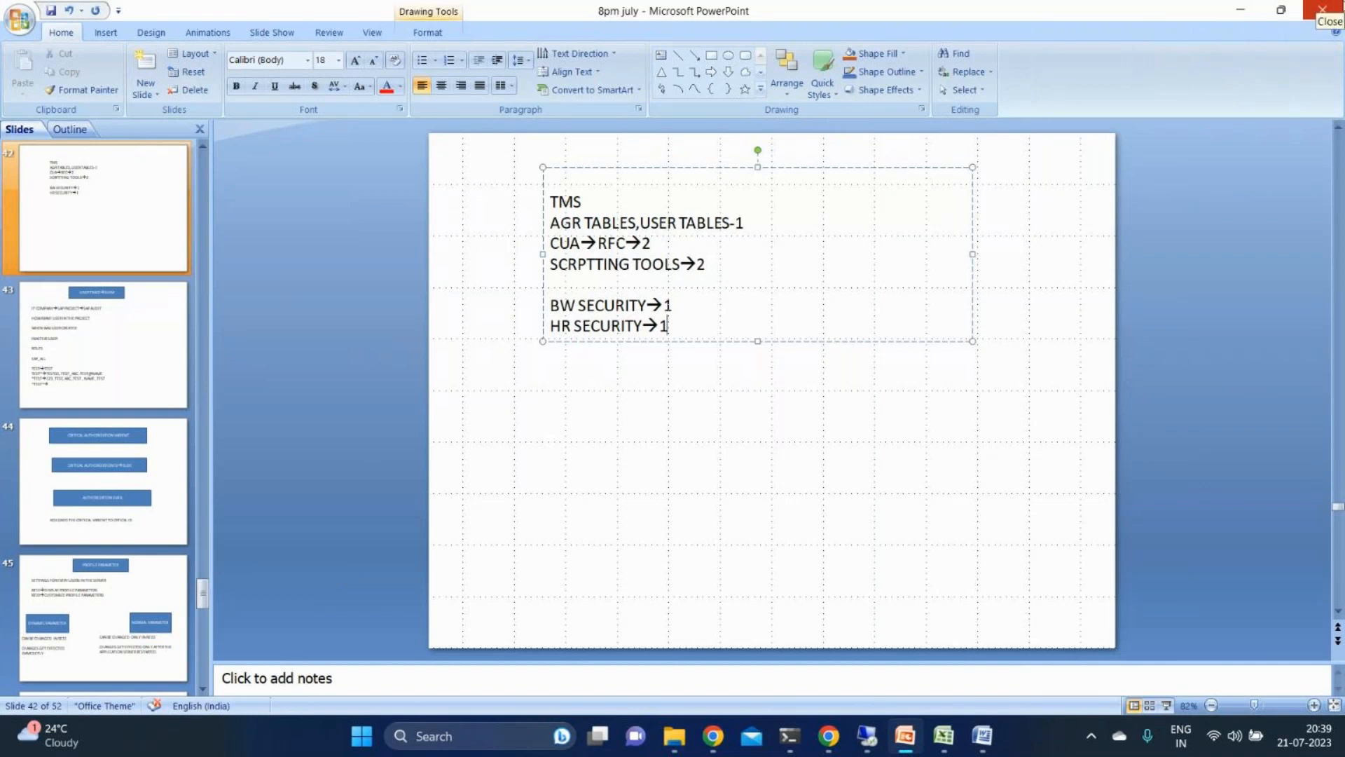
click(1249, 7)
mouse_move(863, 734)
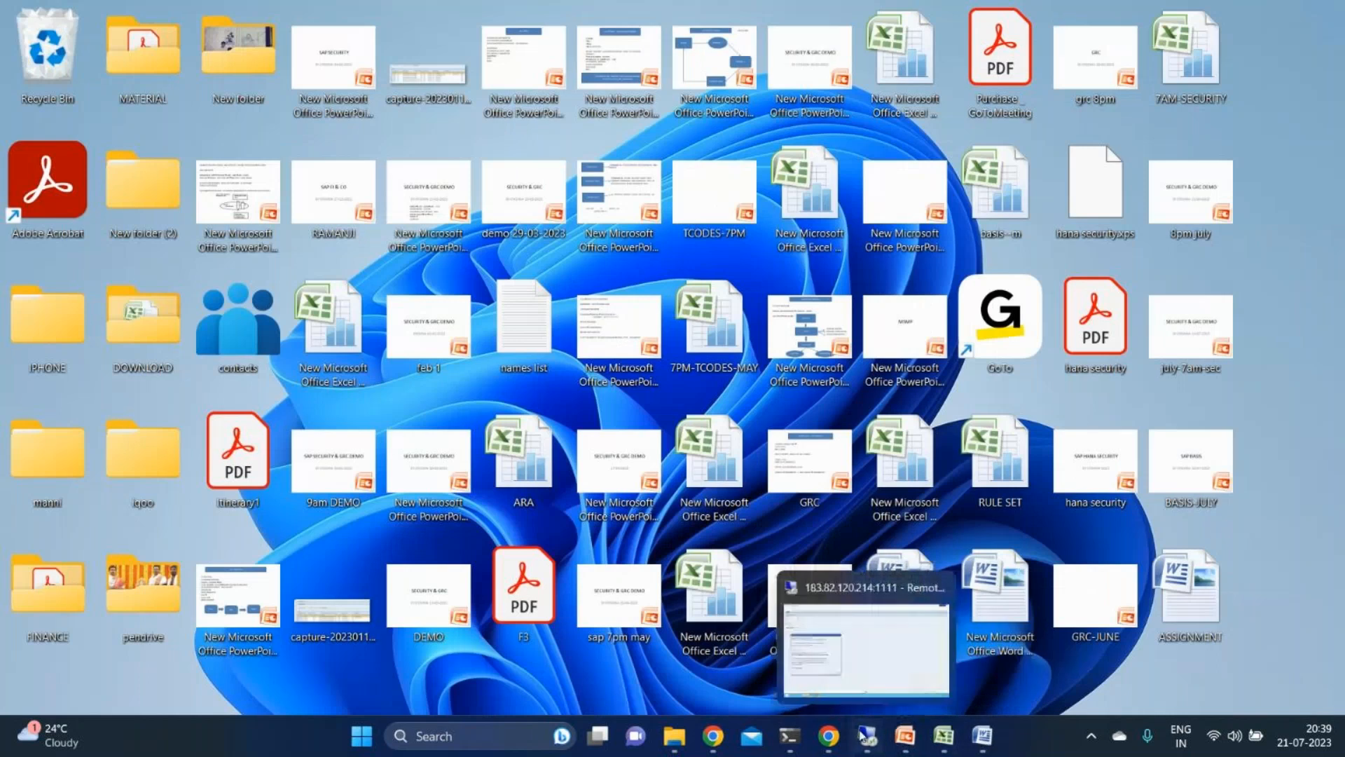
click(943, 635)
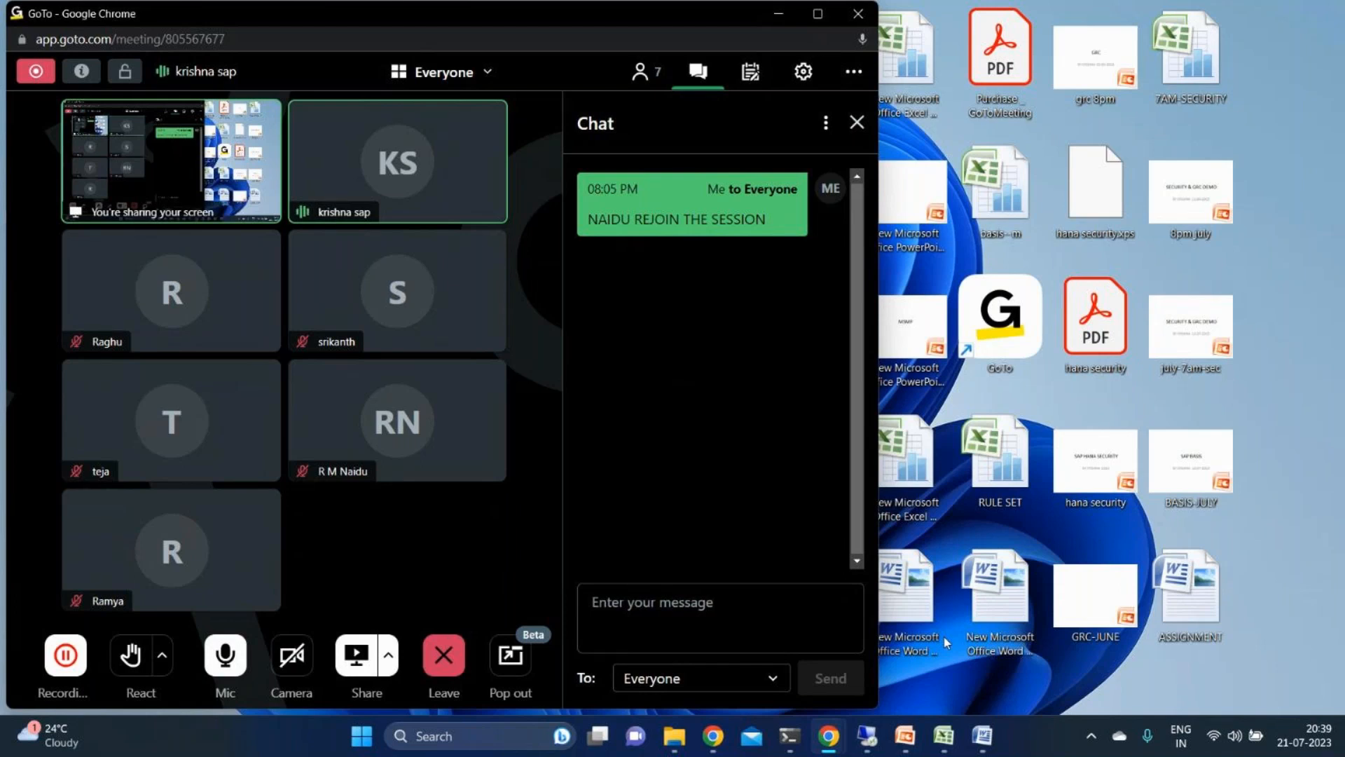
- Switch to the ASSIGNMENT document in Word, add item 8 reading "8)USER ID→SU56", and close it with the changes saved
click(994, 734)
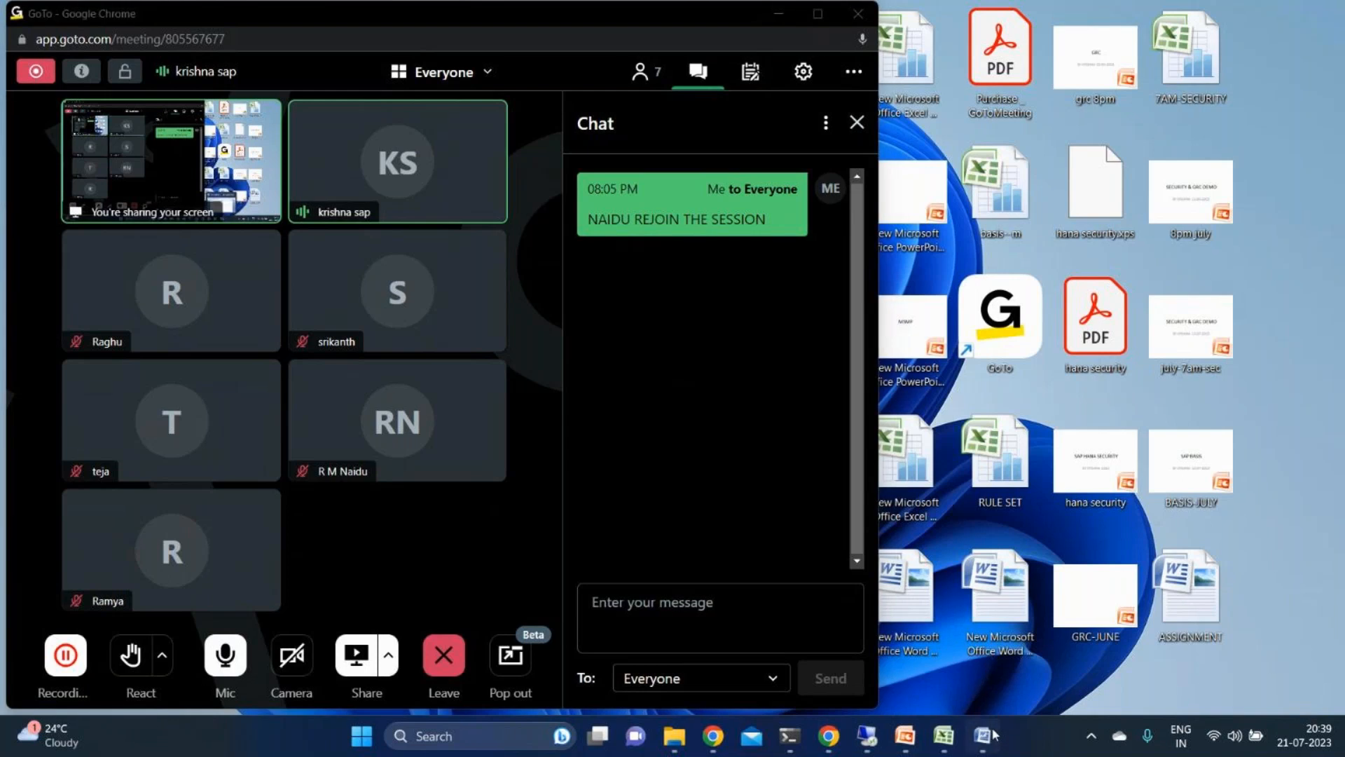
key(Return)
text(8)
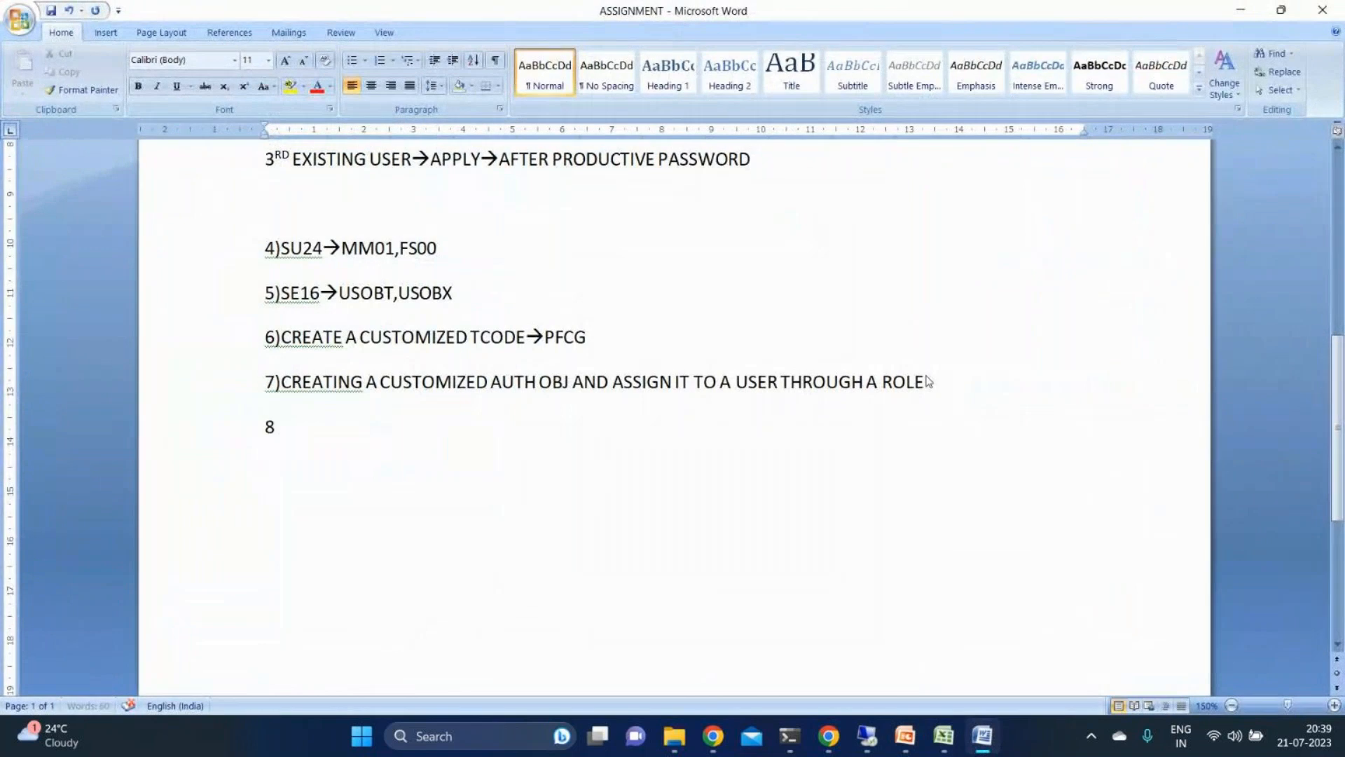
text()US)
text(ER ID-->)
text(SU56)
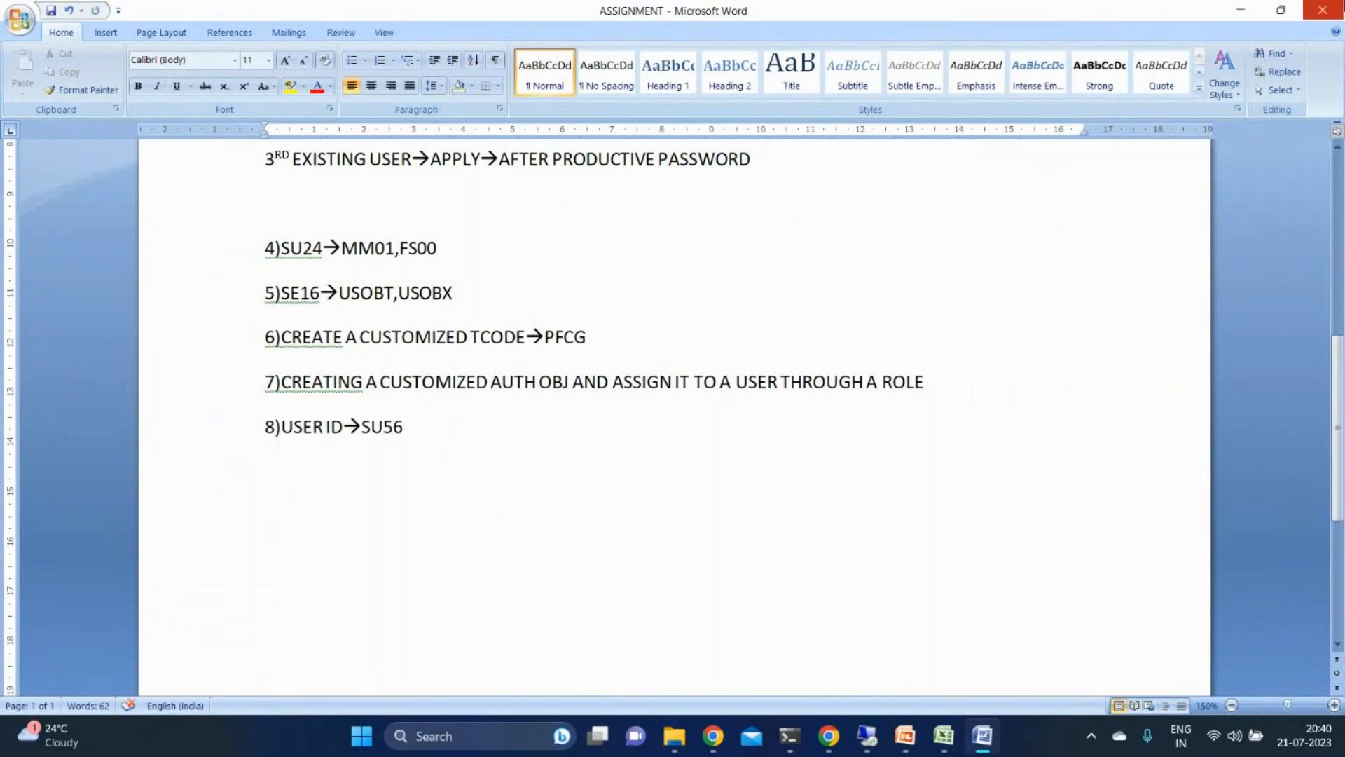
click(1321, 11)
click(607, 419)
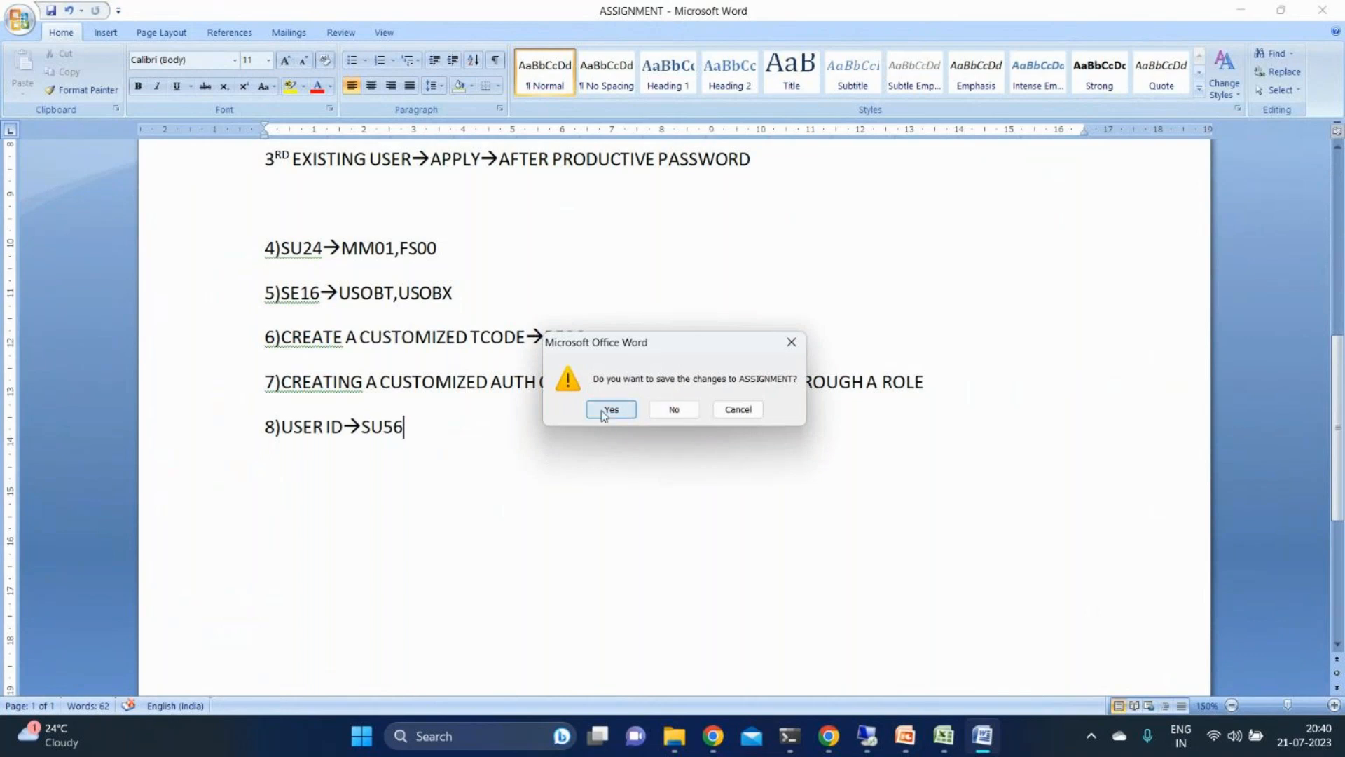